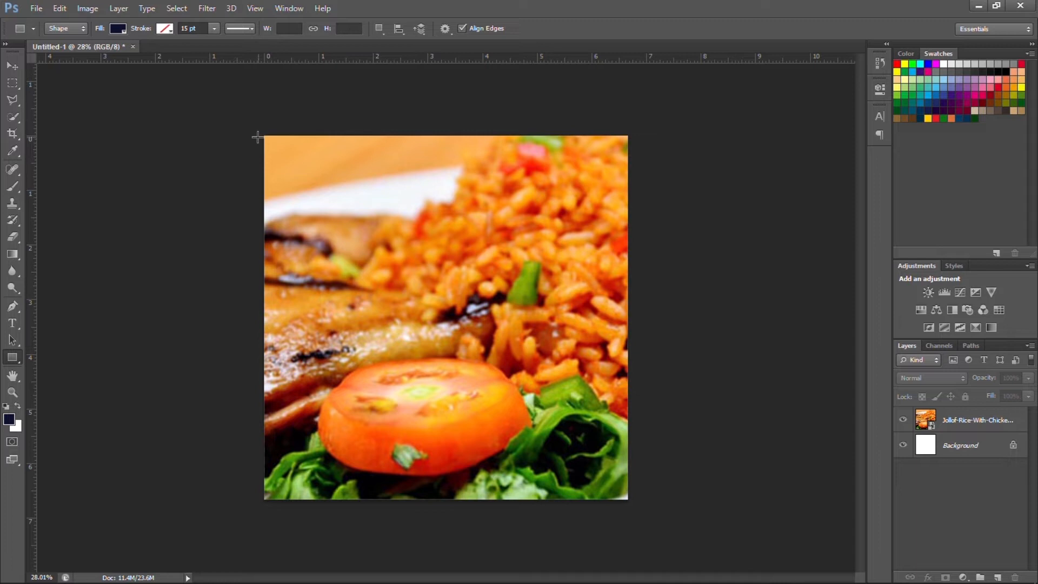
Draw a rectangle covering the whole jollof rice photo and fill it dark teal-blue.
left_click_drag(260, 133, 632, 503)
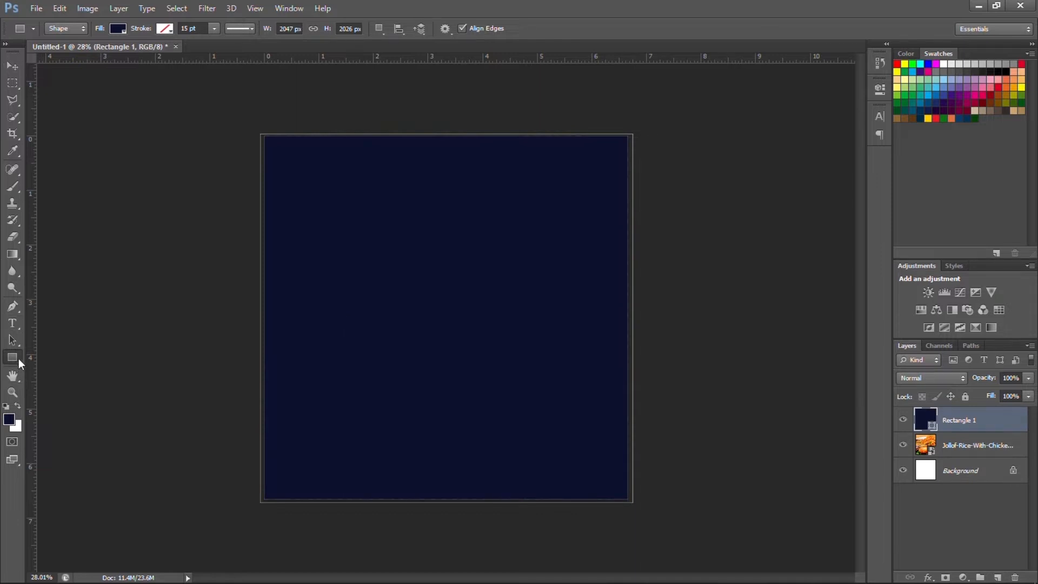
left_click(115, 29)
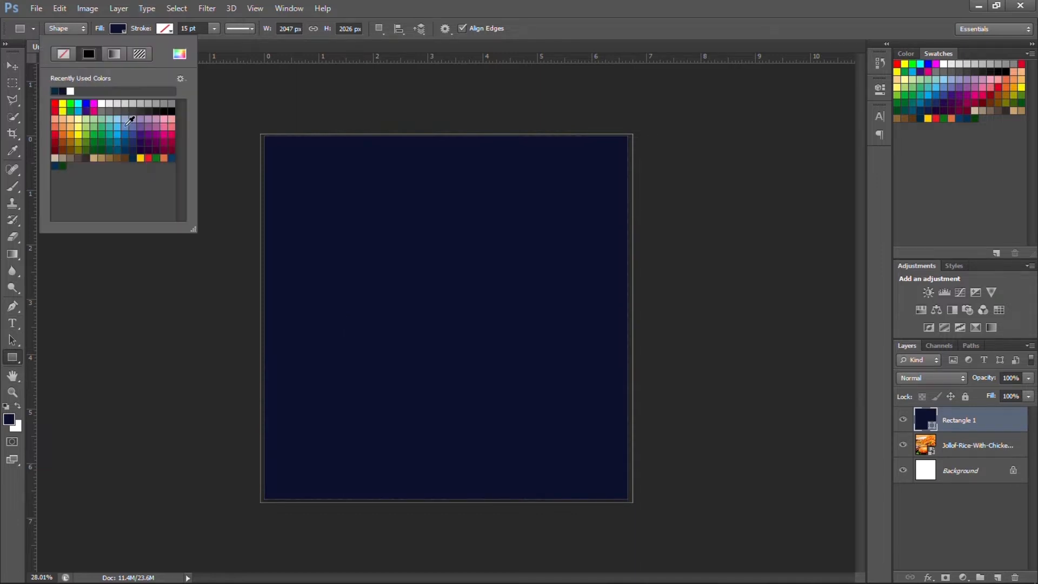
left_click(134, 156)
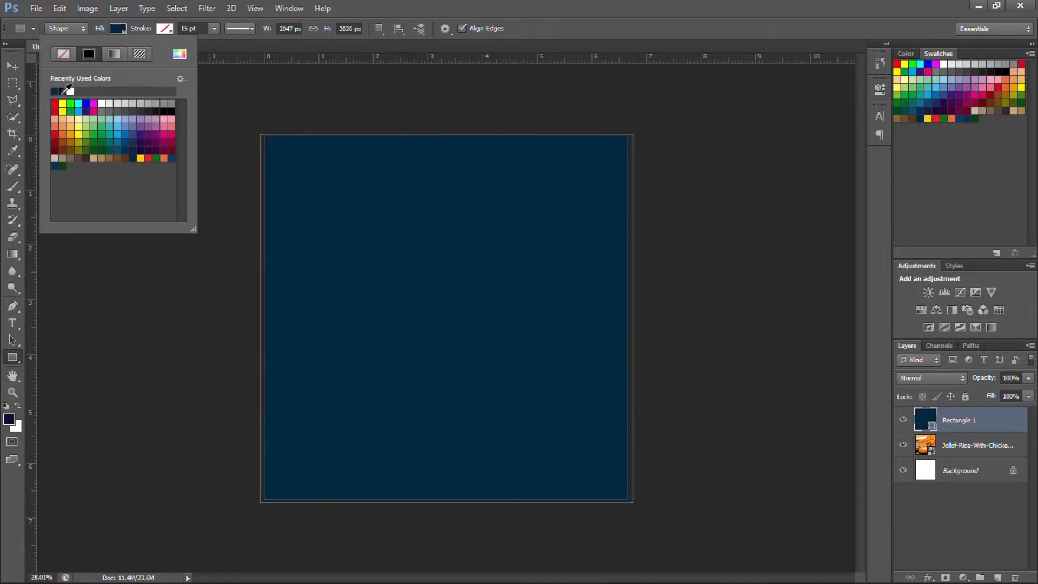
left_click(13, 66)
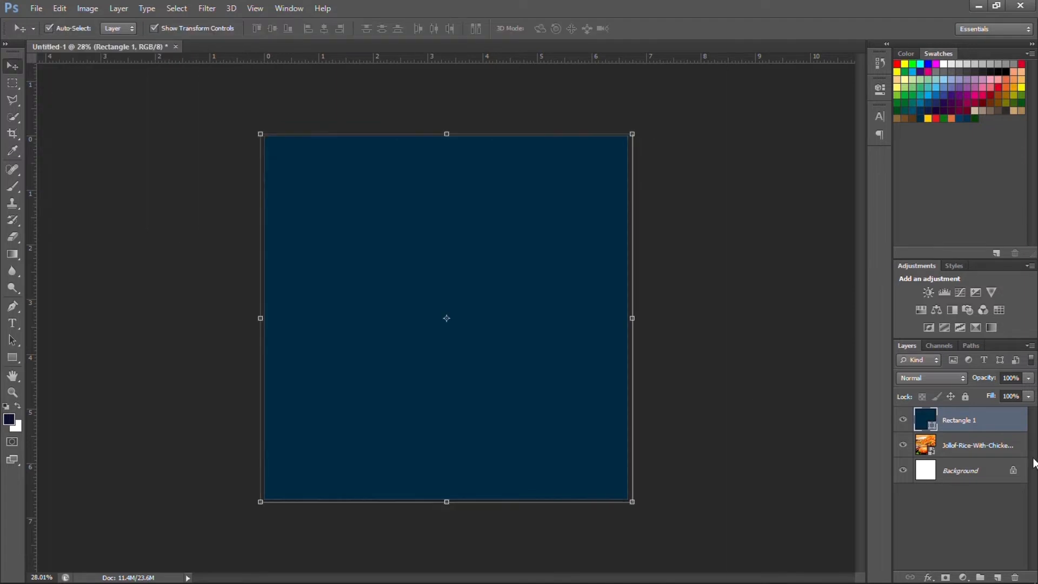
left_click(1028, 382)
Set Rectangle 1 to 86% opacity, add a layer mask and brush the rice back into view toward the upper right.
left_click_drag(1027, 396, 1022, 399)
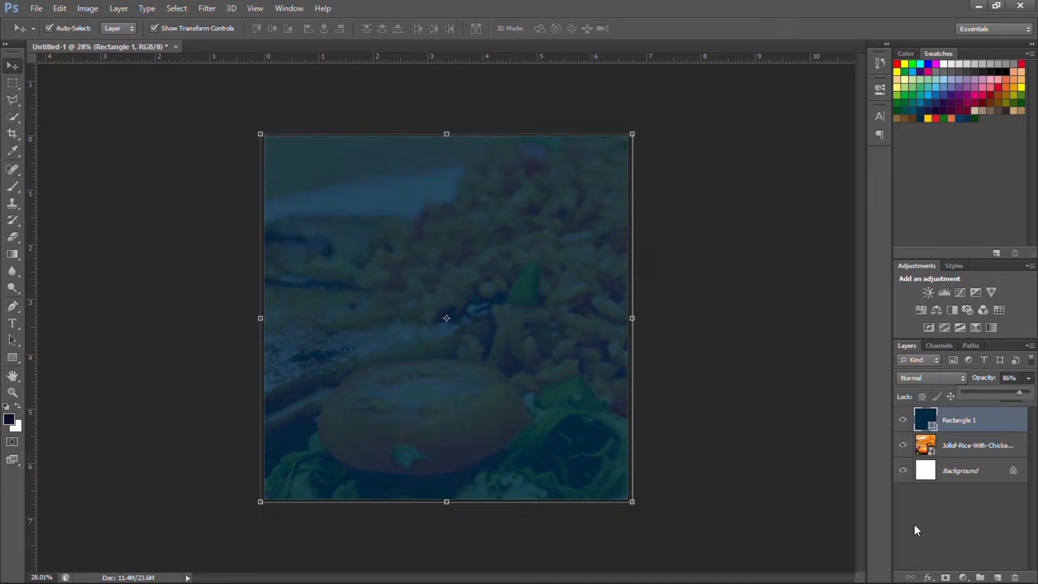
left_click(945, 577)
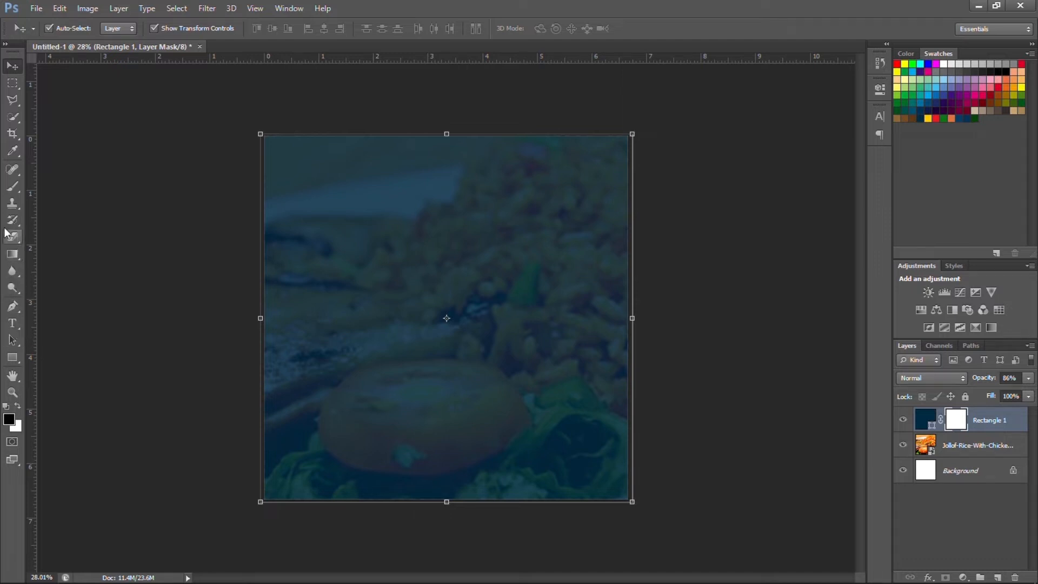
left_click(12, 187)
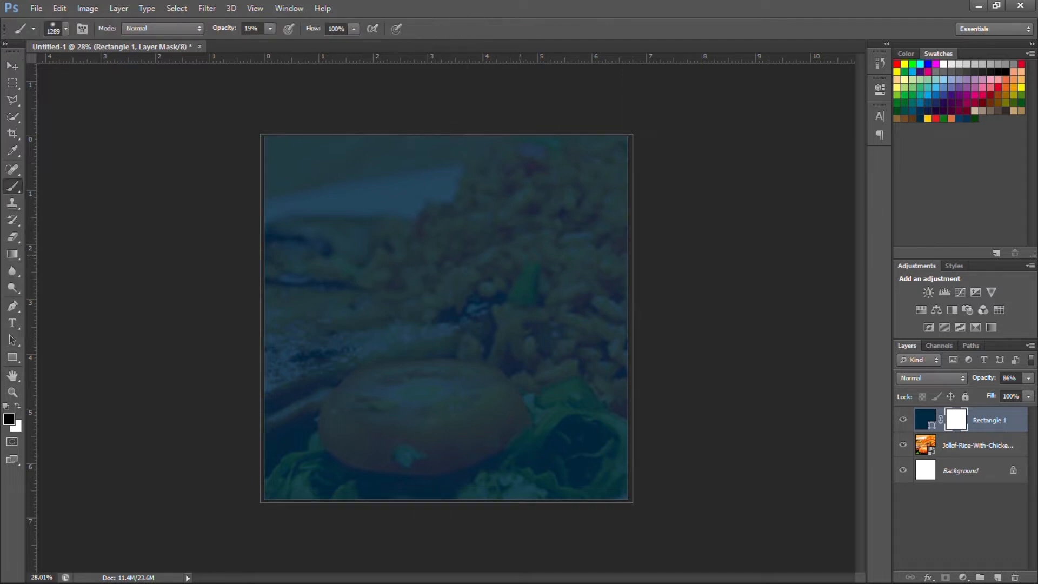
left_click(520, 257)
left_click(581, 201)
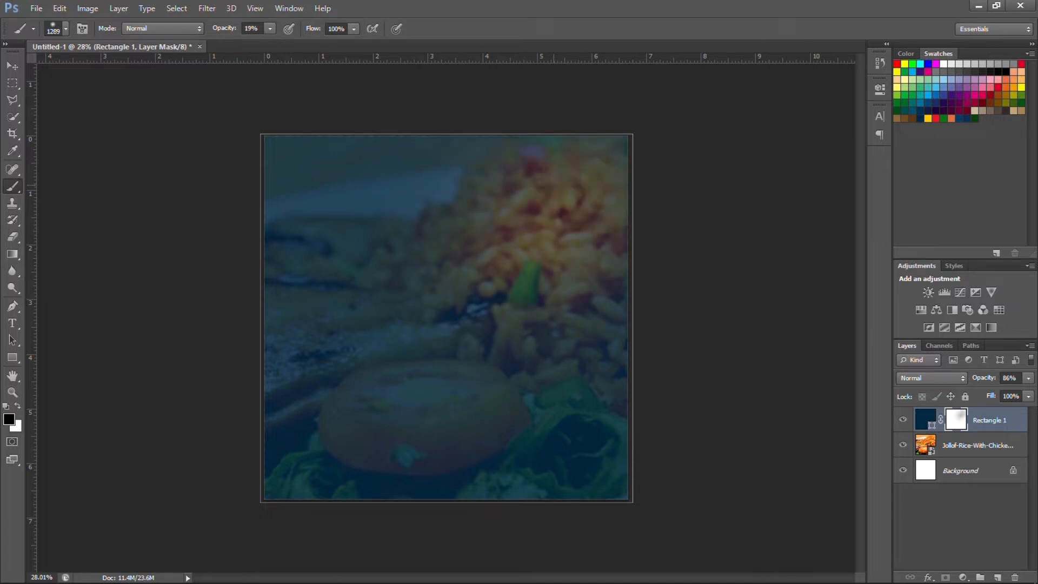
left_click(553, 185)
left_click(616, 296)
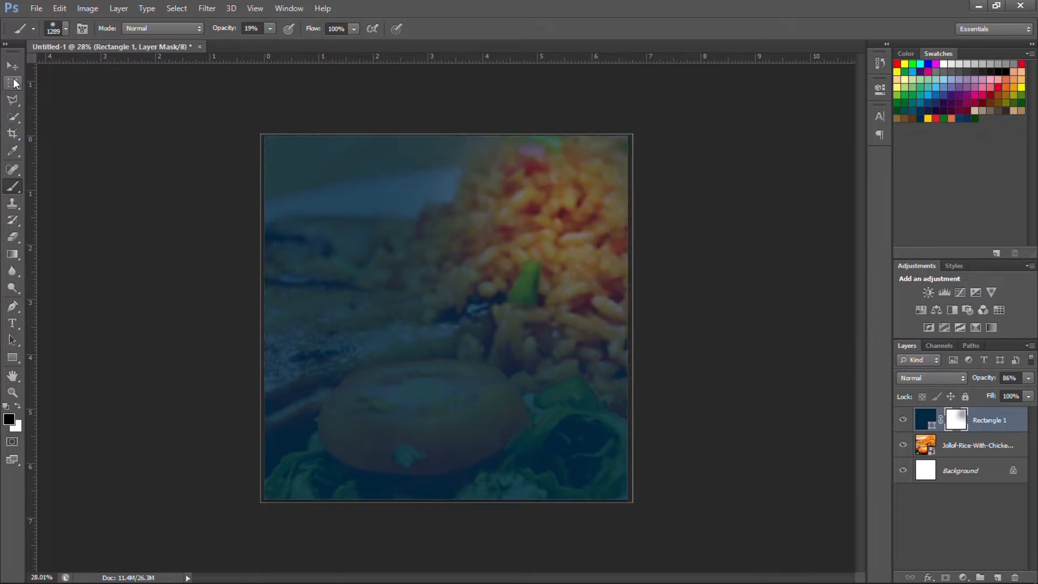
left_click(15, 71)
left_click(128, 114)
scroll(129, 115, "down", 1)
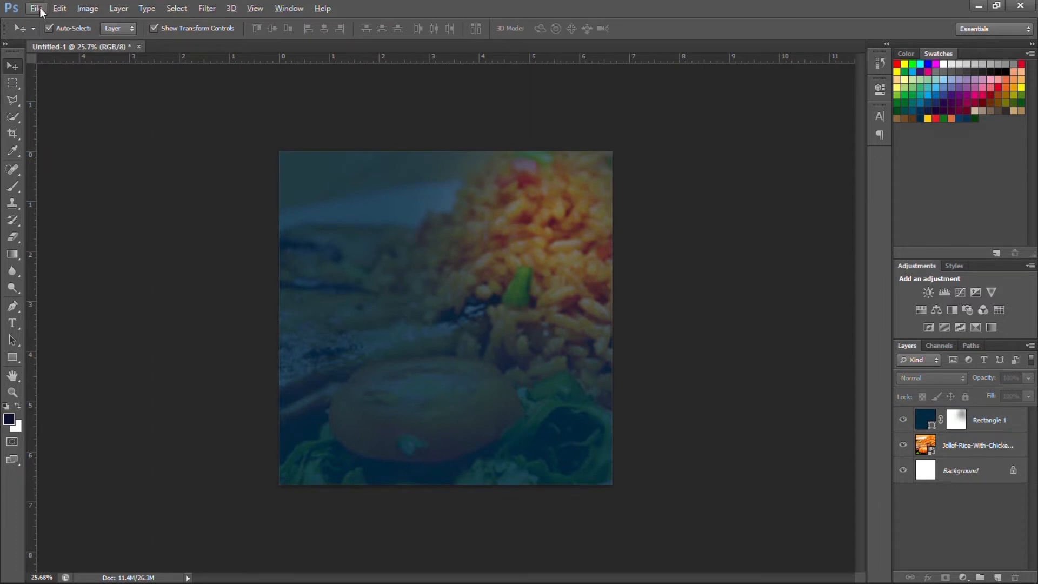
Place the Round Logo file from its folder into the flyer.
left_click(40, 9)
left_click(76, 217)
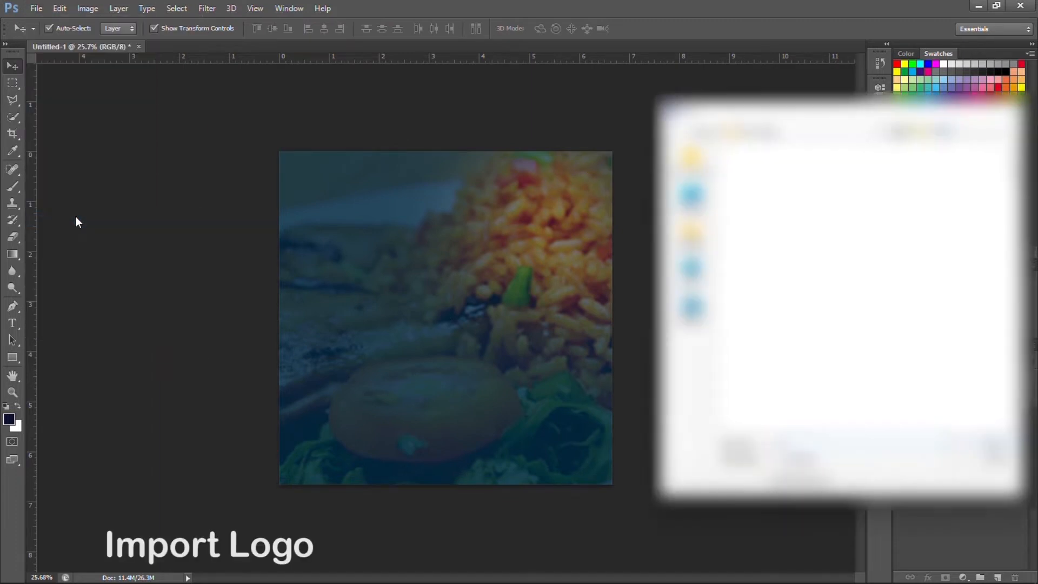
left_click(687, 275)
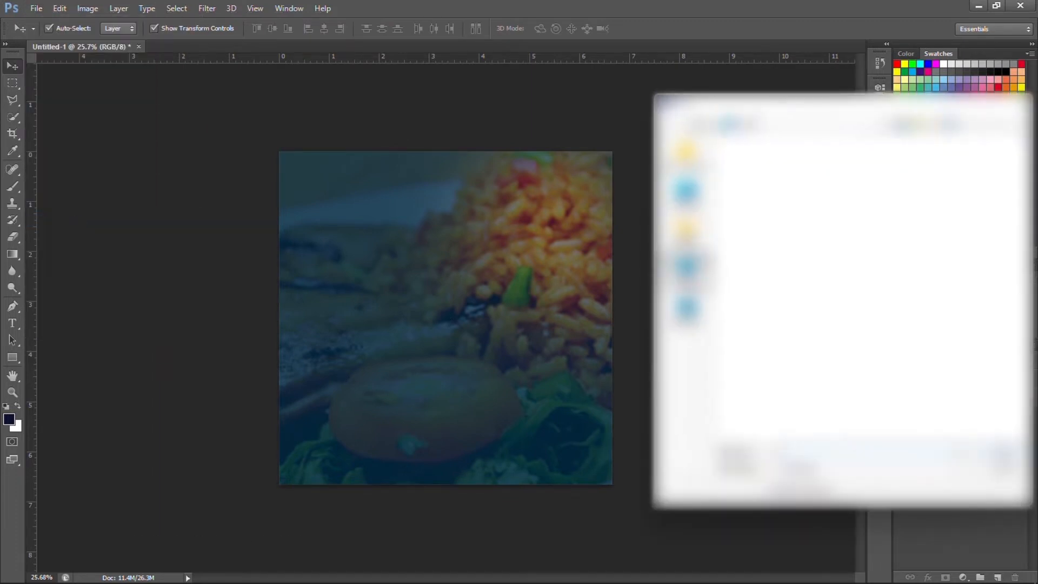
double_click(811, 318)
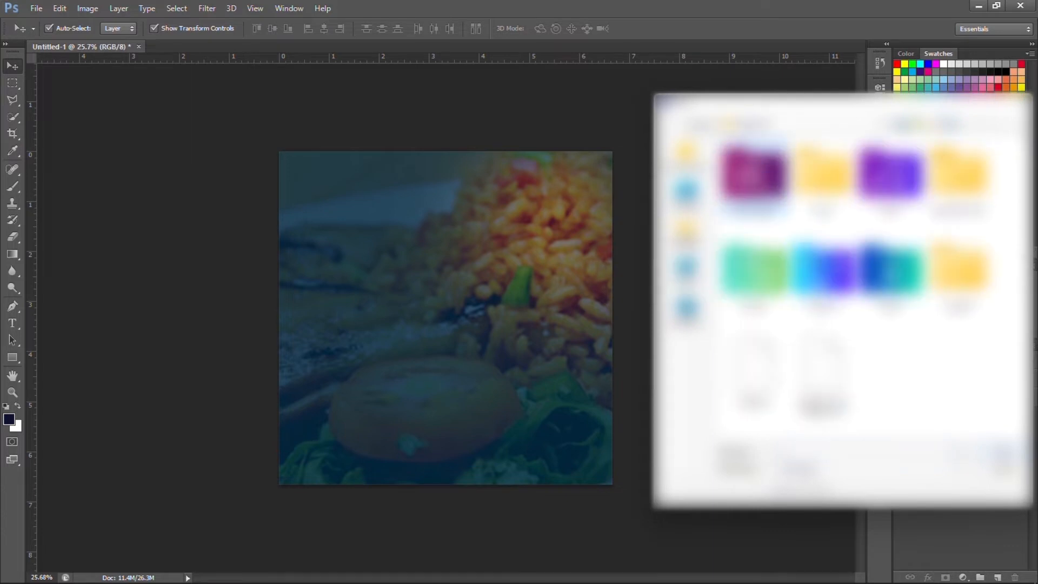
double_click(760, 183)
double_click(774, 171)
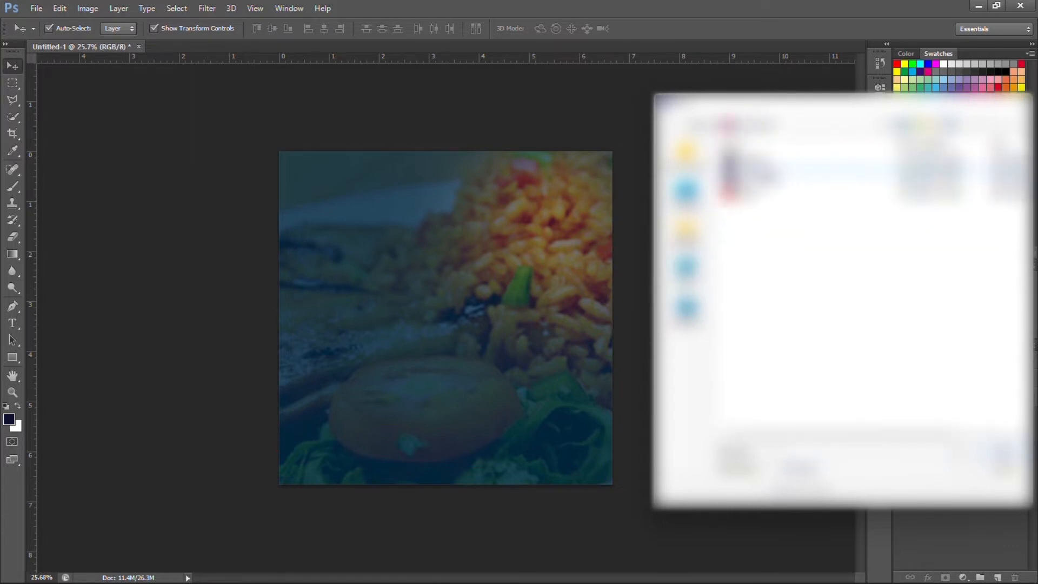
double_click(774, 172)
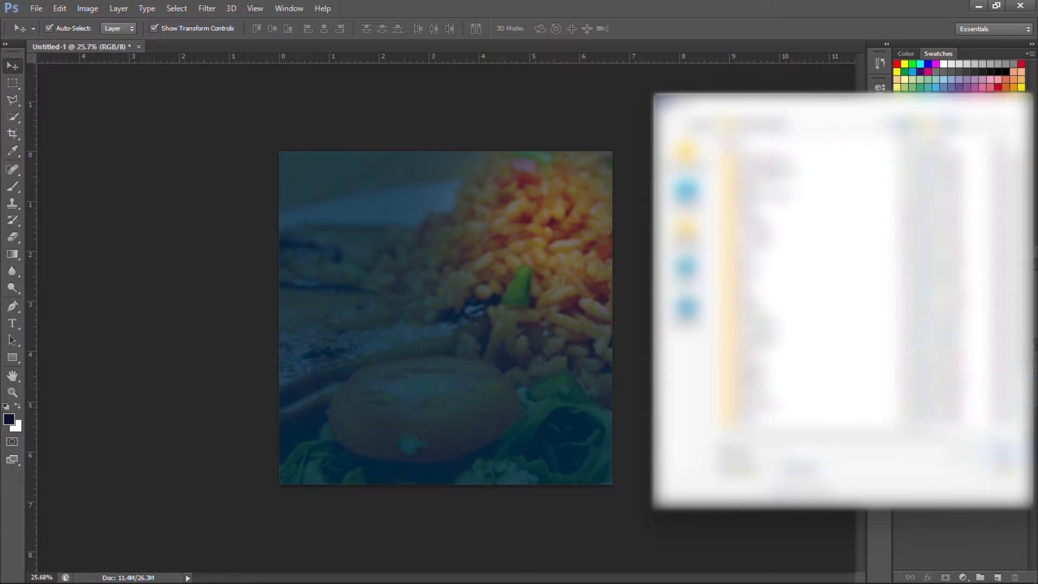
double_click(772, 173)
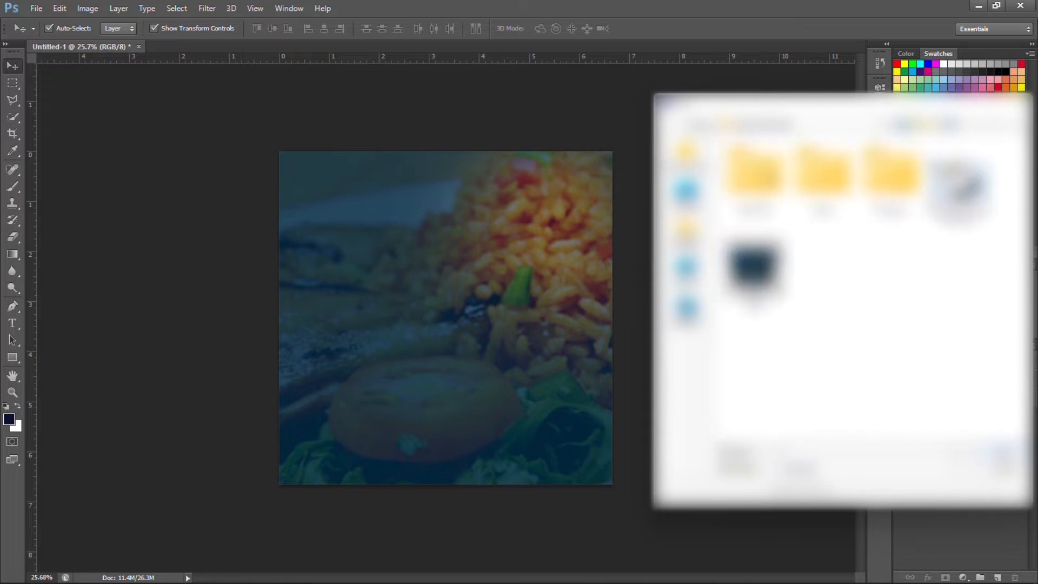
double_click(826, 181)
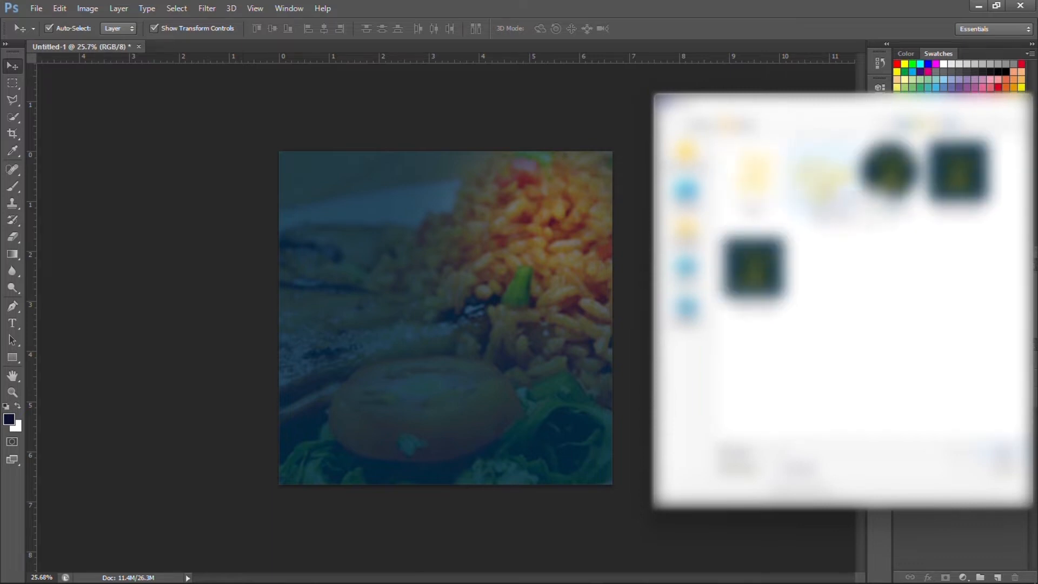
double_click(877, 185)
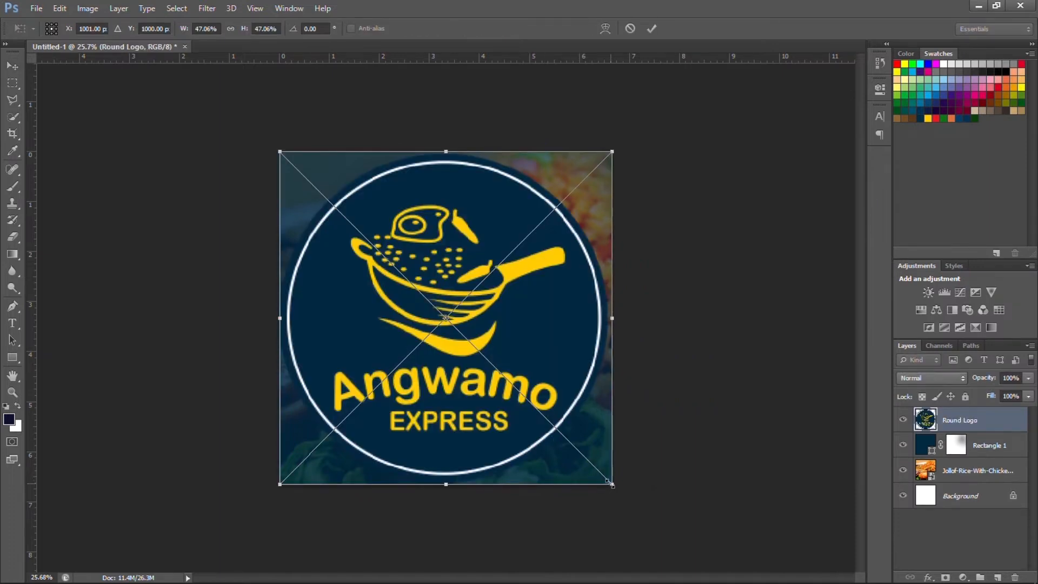
Scale the logo down, centre it horizontally and nudge it down near the top.
left_click_drag(611, 484, 338, 210)
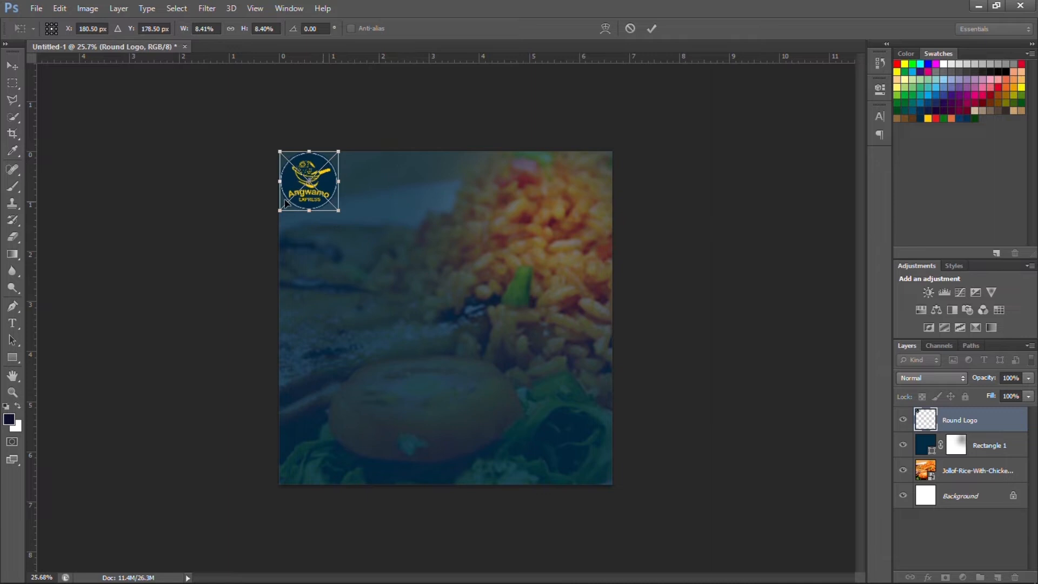
left_click(653, 31)
key("ctrl+a")
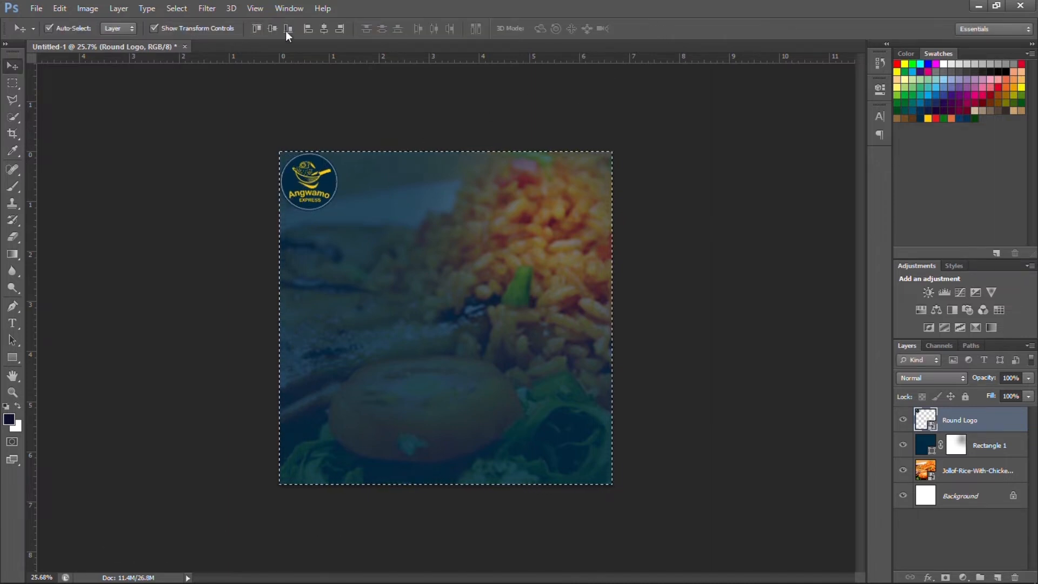
left_click(320, 31)
key("ctrl+d")
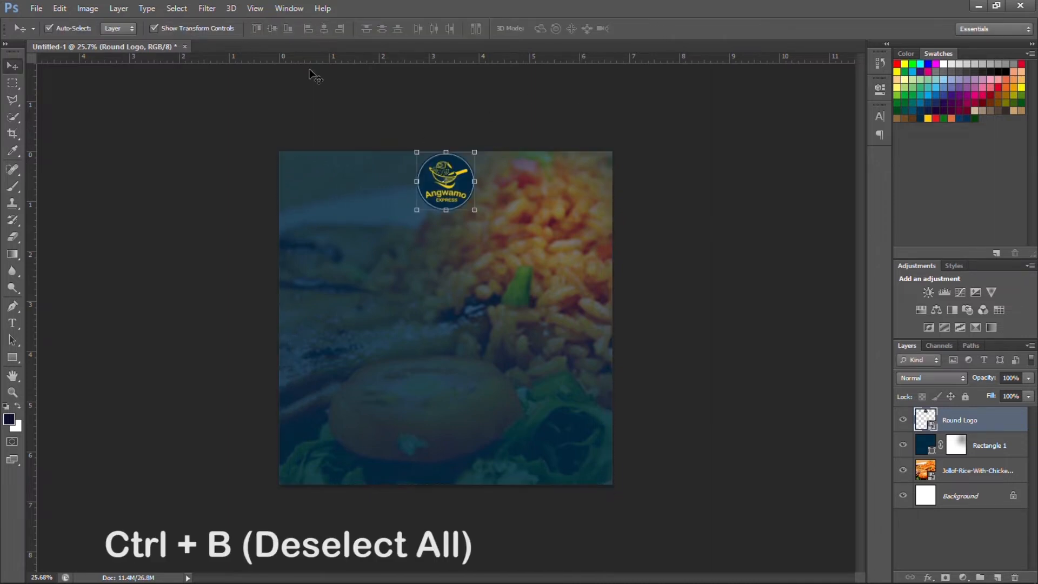
key("shift+Down")
key("shift+Down")
key("shift+Down")
key("shift+Down")
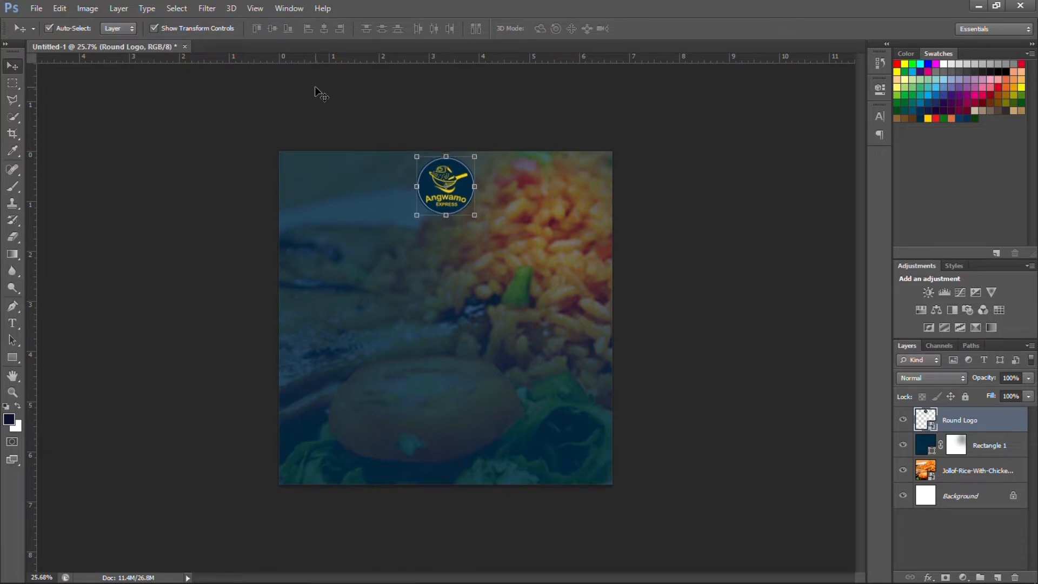
key("shift+Down")
key("shift+Down")
key("shift+Down")
key("shift+Down")
key("shift+Down")
key("shift+Down")
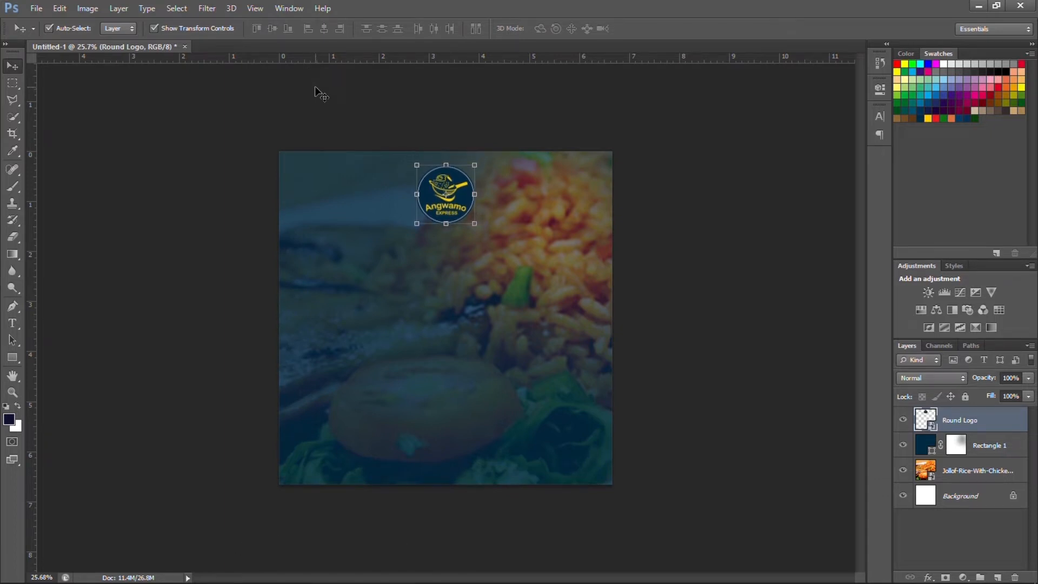
left_click(315, 86)
key("ctrl+plus")
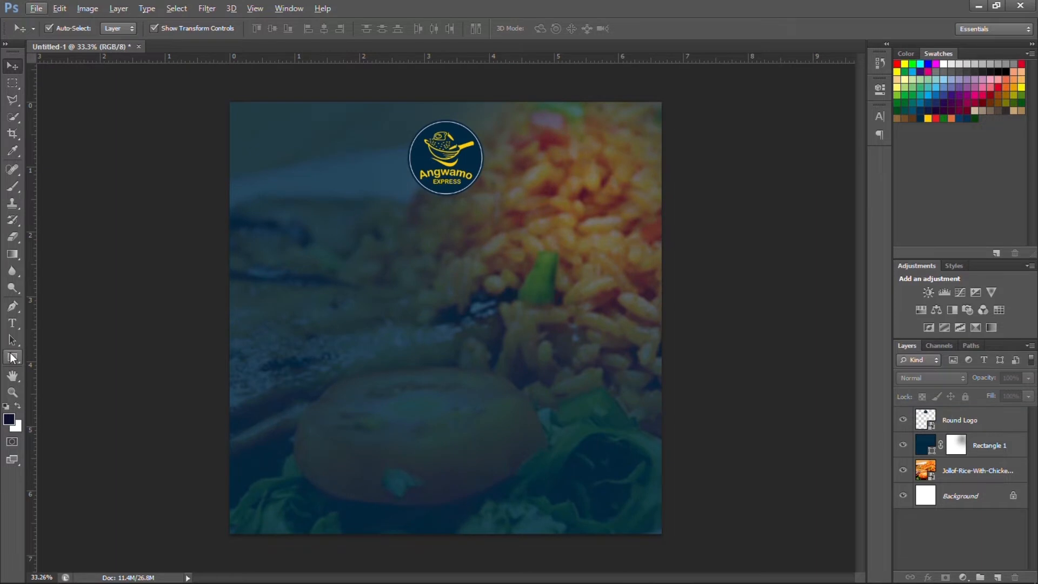
left_click(12, 357)
Draw a tall white rectangle on the left of the flyer as the polaroid frame.
left_click_drag(301, 230, 433, 395)
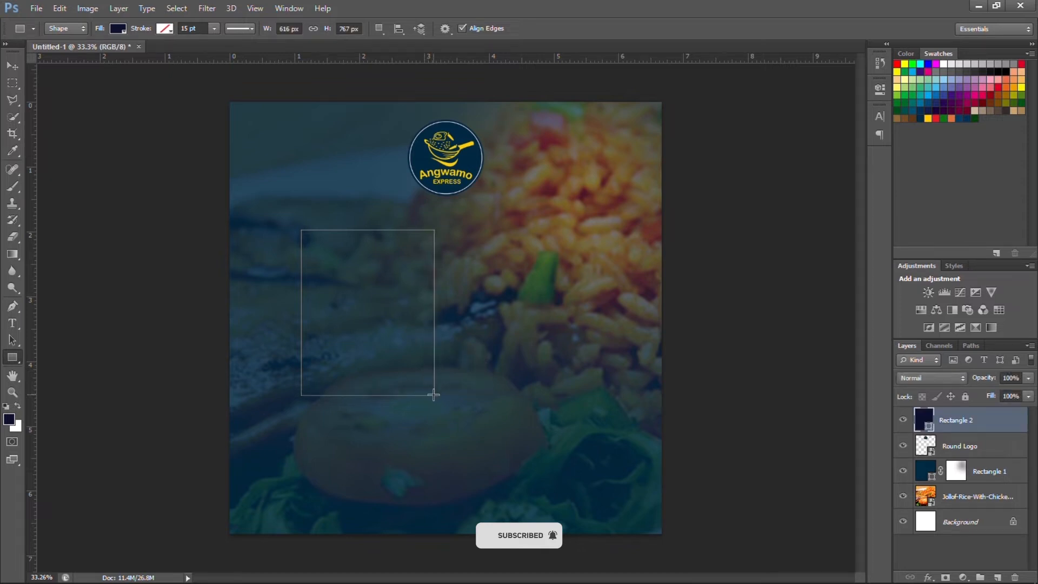
left_click(118, 28)
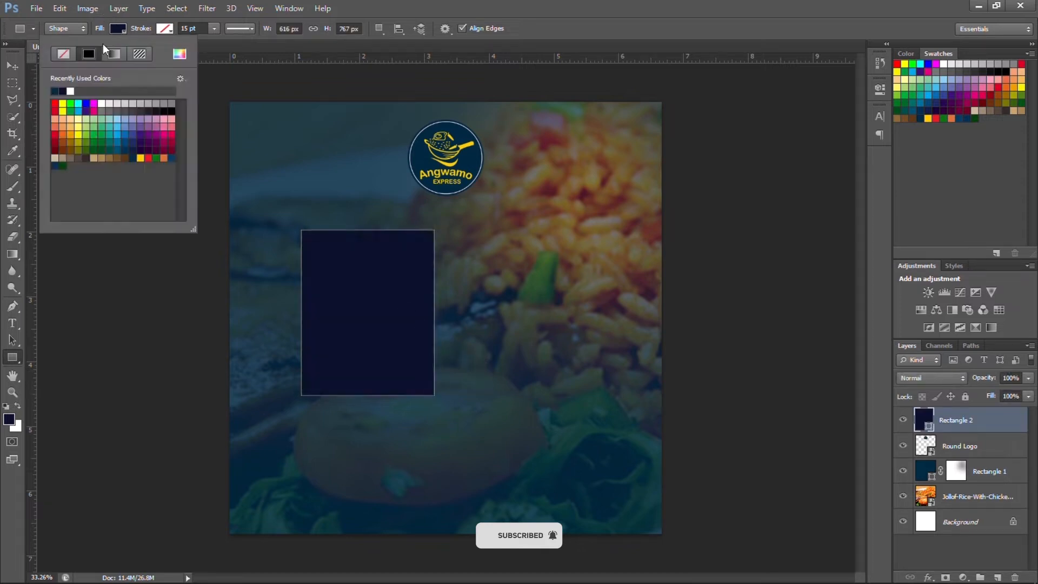
left_click(102, 103)
scroll(32, 355, "down", 1)
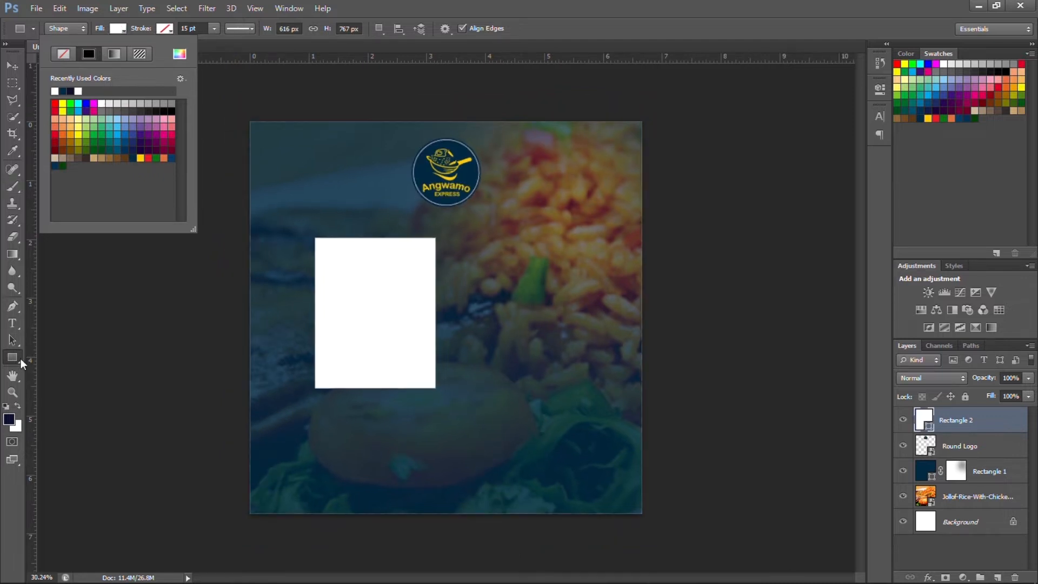
left_click(21, 358)
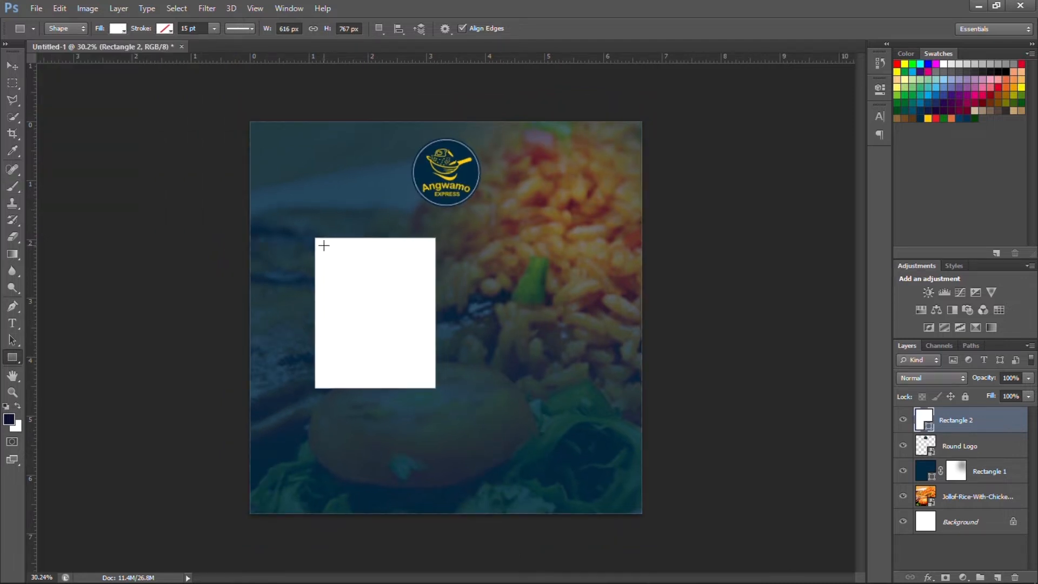
Draw a black square in the frame's upper part and align it with Rectangle 2.
left_click_drag(322, 246, 426, 344)
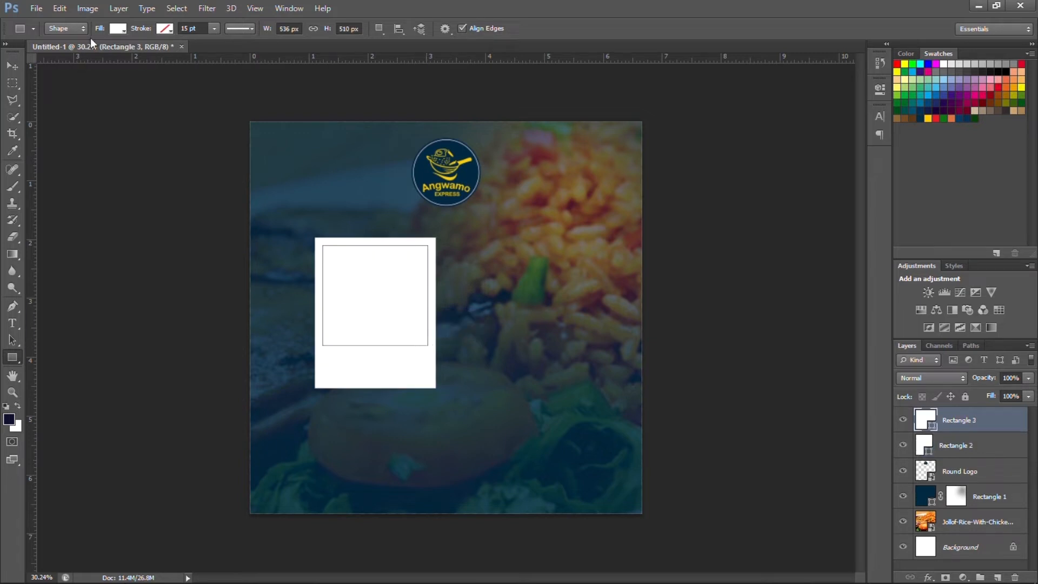
left_click(117, 29)
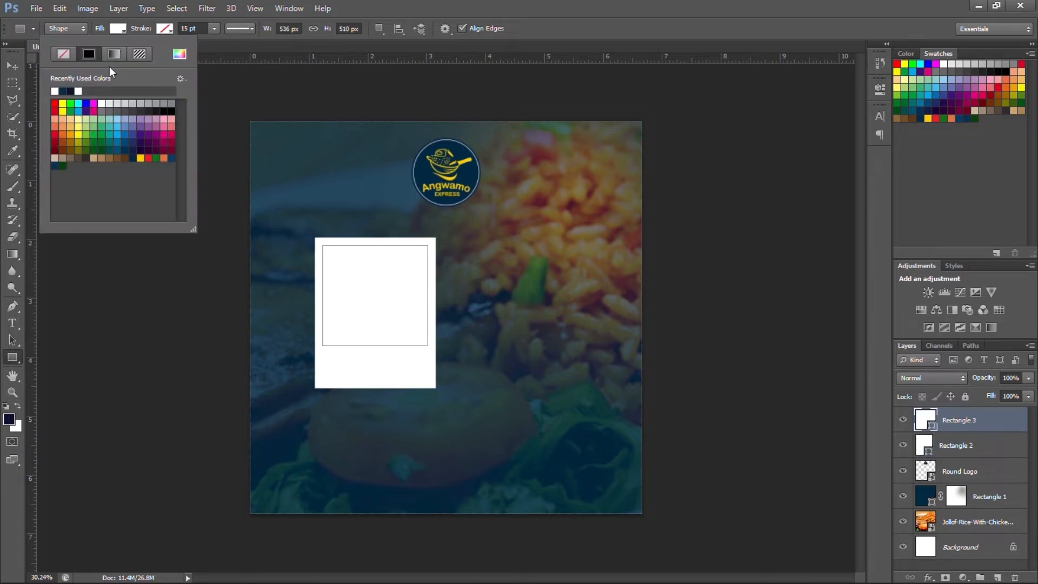
left_click(173, 111)
key("v")
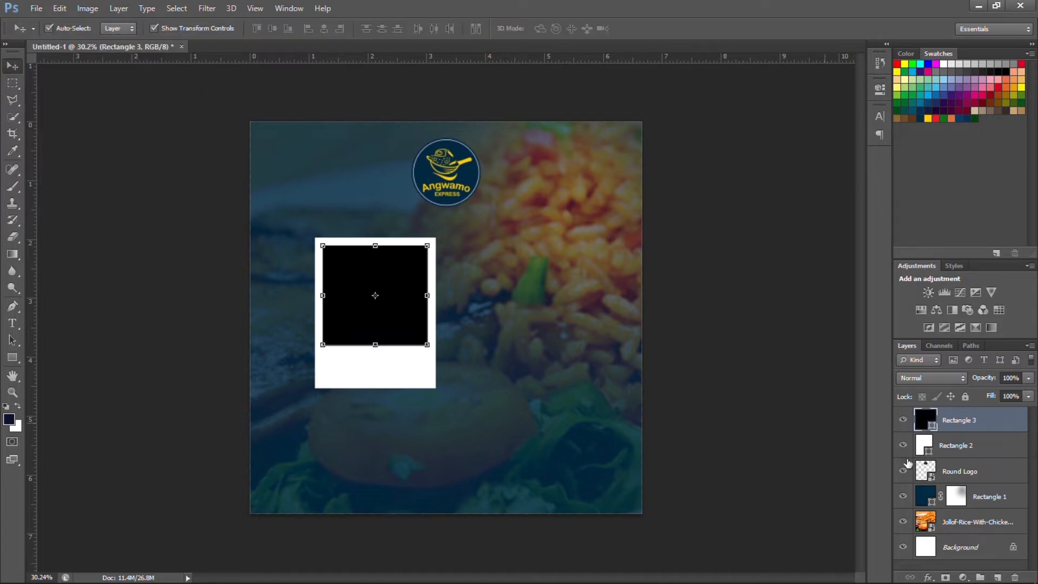
left_click(997, 450, "shift")
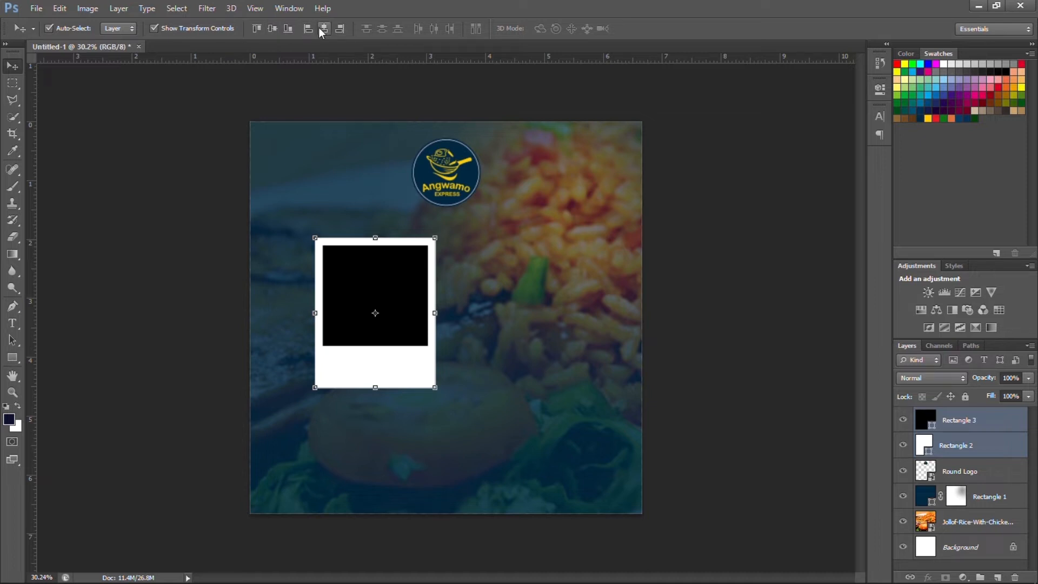
left_click(200, 191)
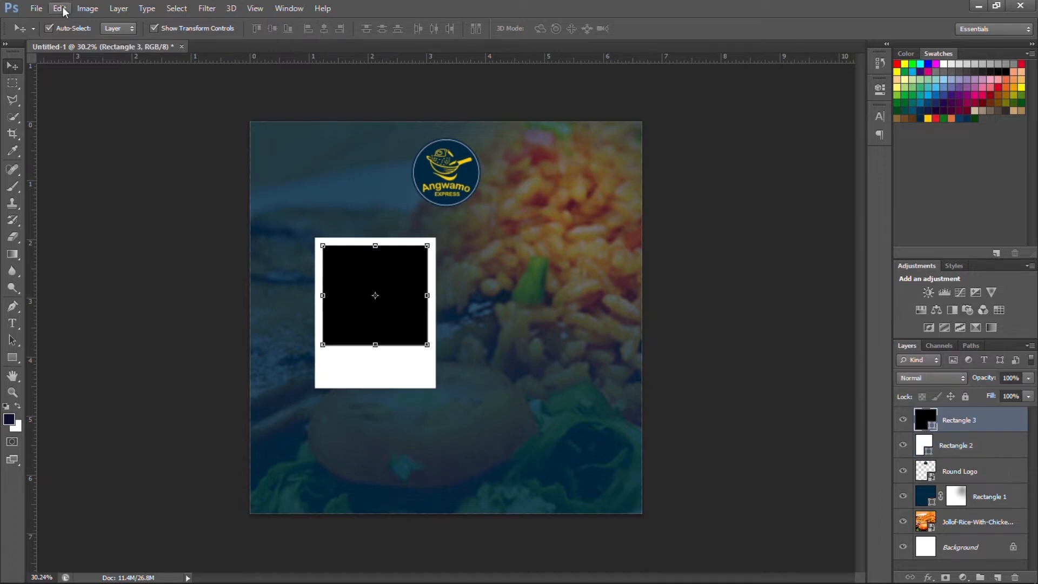
Place a food photo from the food photos folder on This PC into the flyer.
left_click(40, 8)
left_click(117, 220)
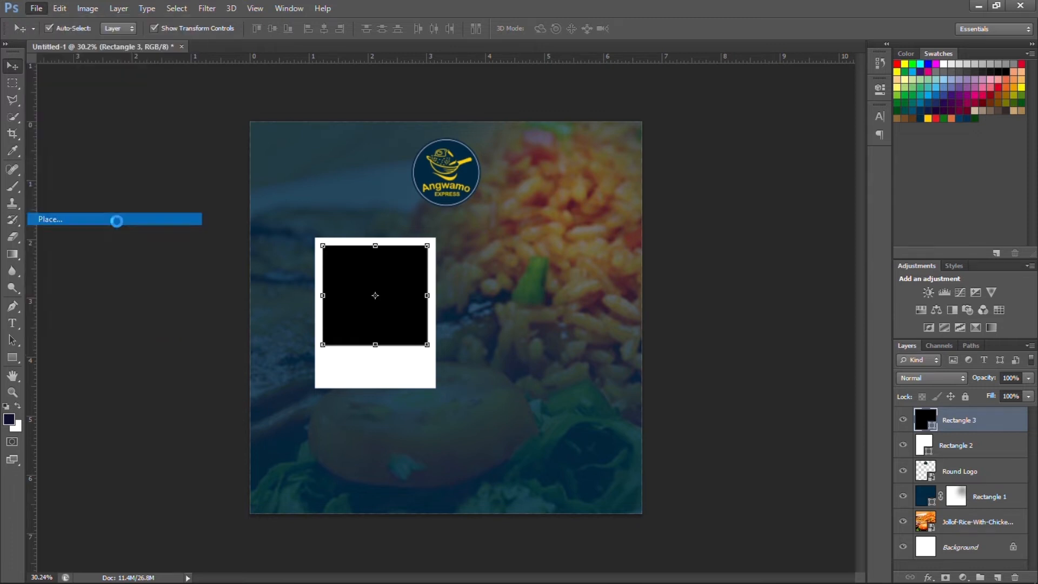
left_click(687, 274)
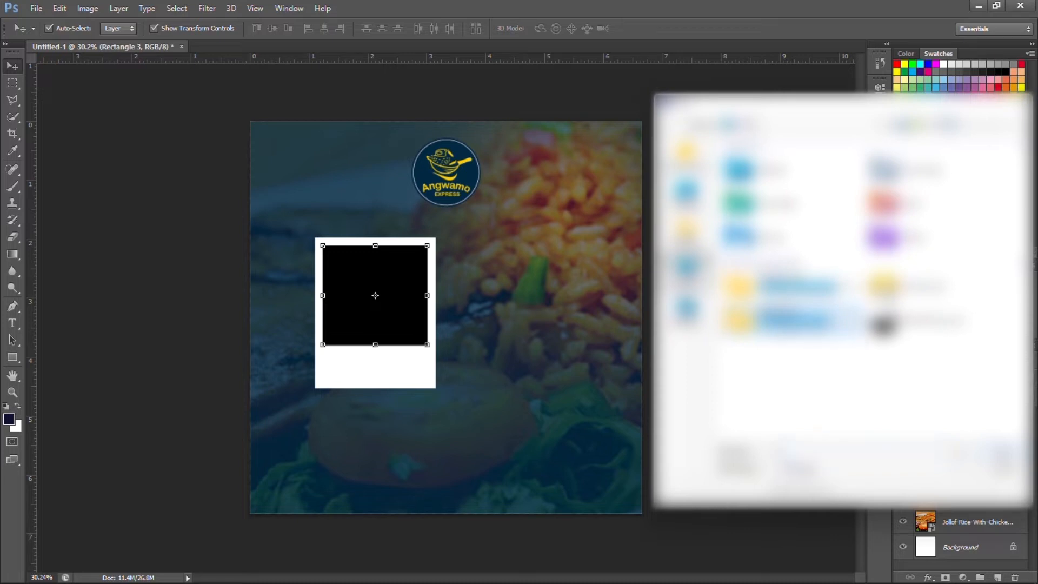
double_click(805, 325)
double_click(843, 170)
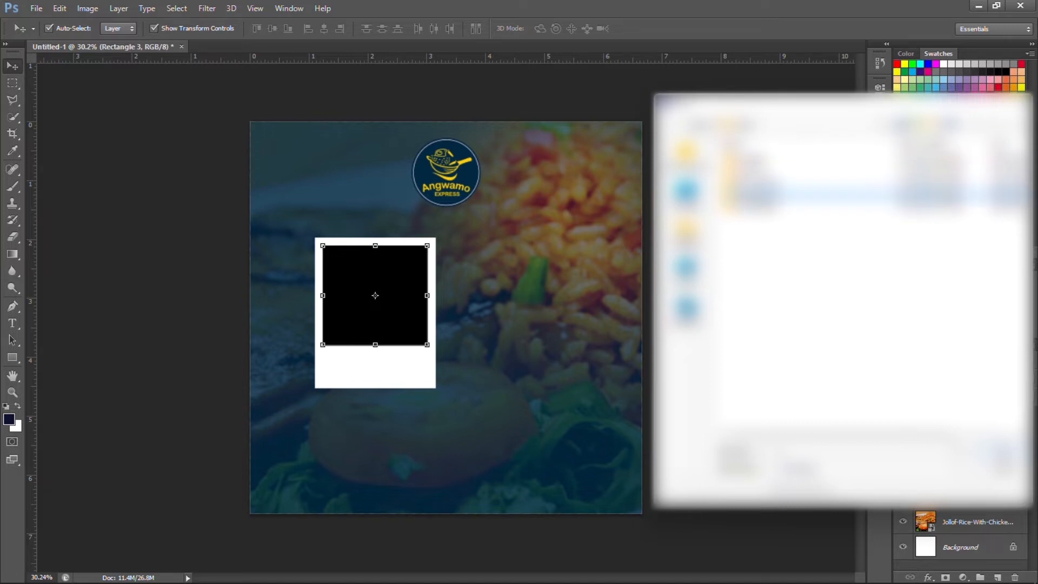
double_click(765, 195)
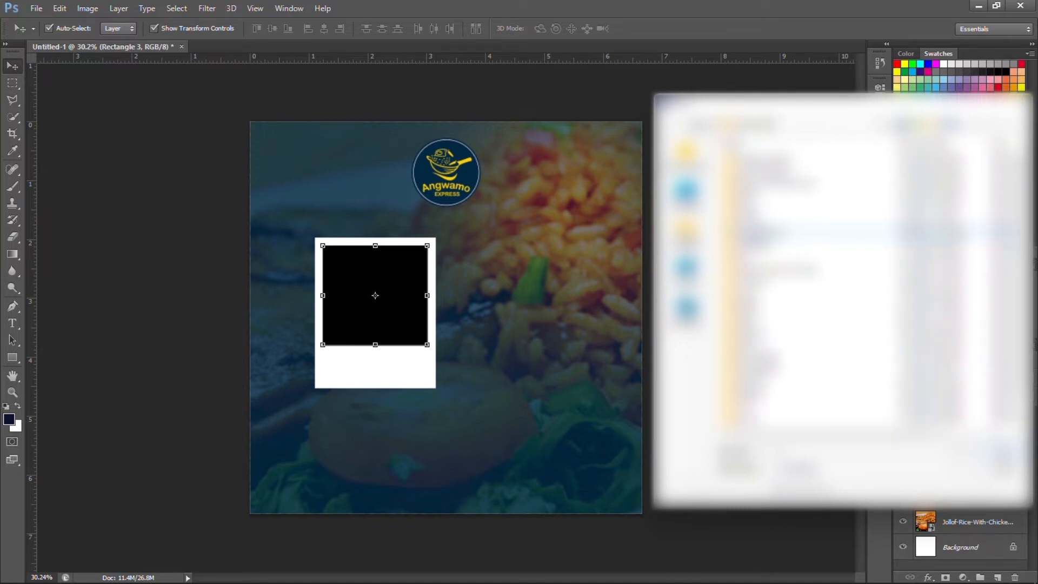
double_click(765, 232)
scroll(755, 238, "down", 12)
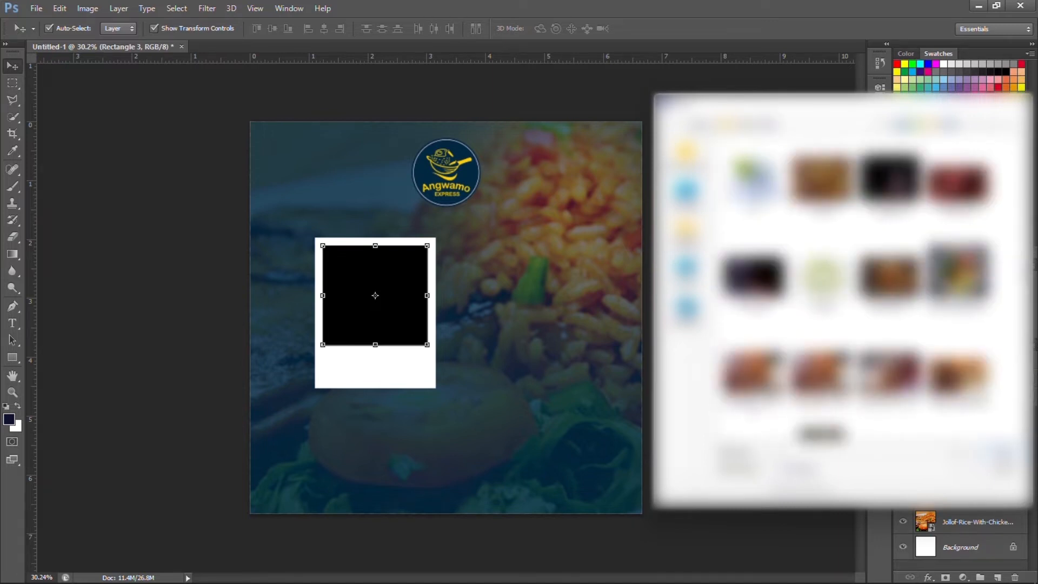
scroll(755, 238, "down", 6)
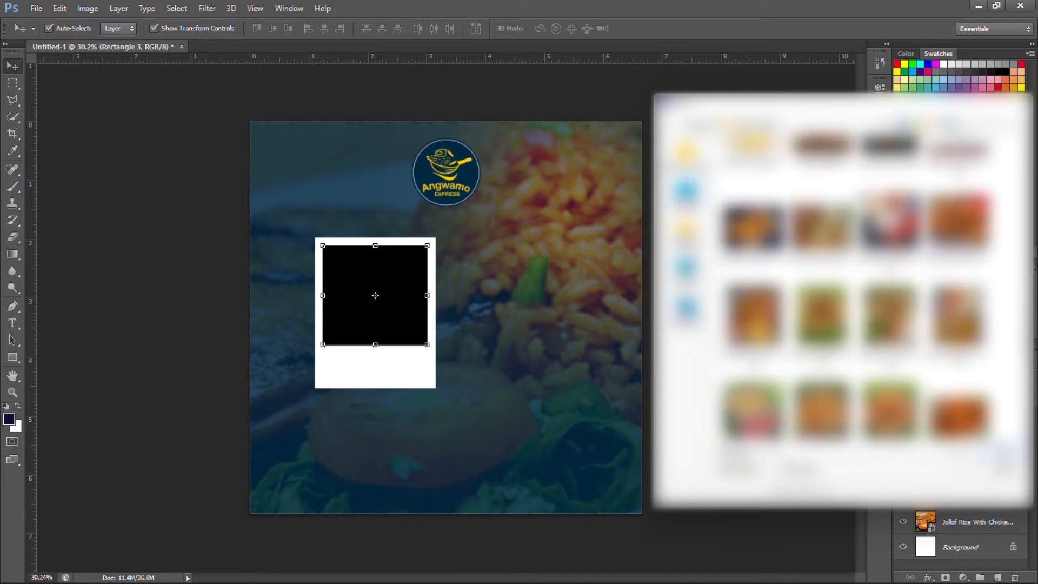
double_click(889, 219)
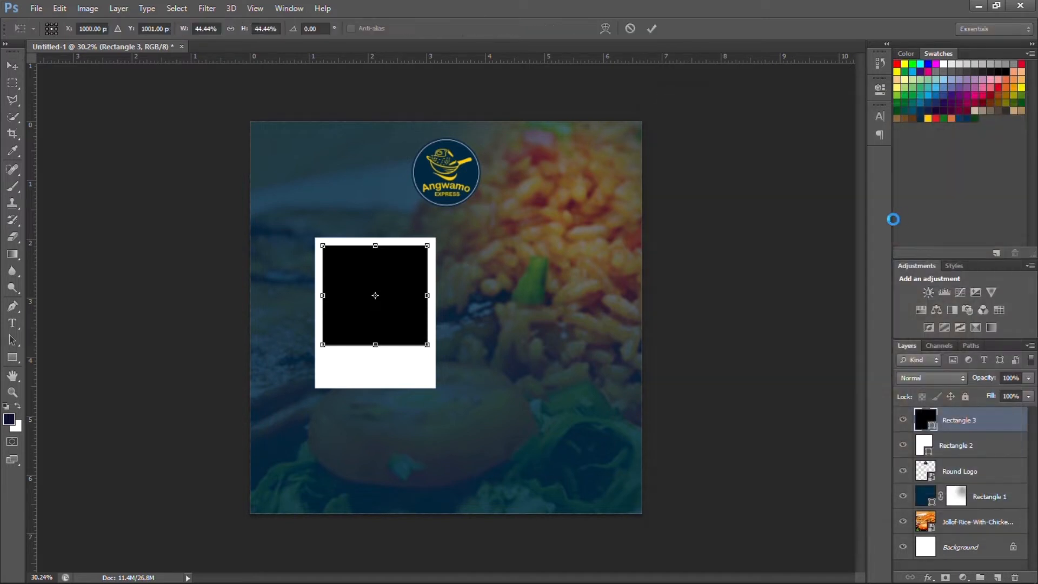
Scale and position the food photo over the black square, then clip it into Rectangle 3.
left_click_drag(643, 503, 399, 274)
left_click_drag(387, 186, 436, 284)
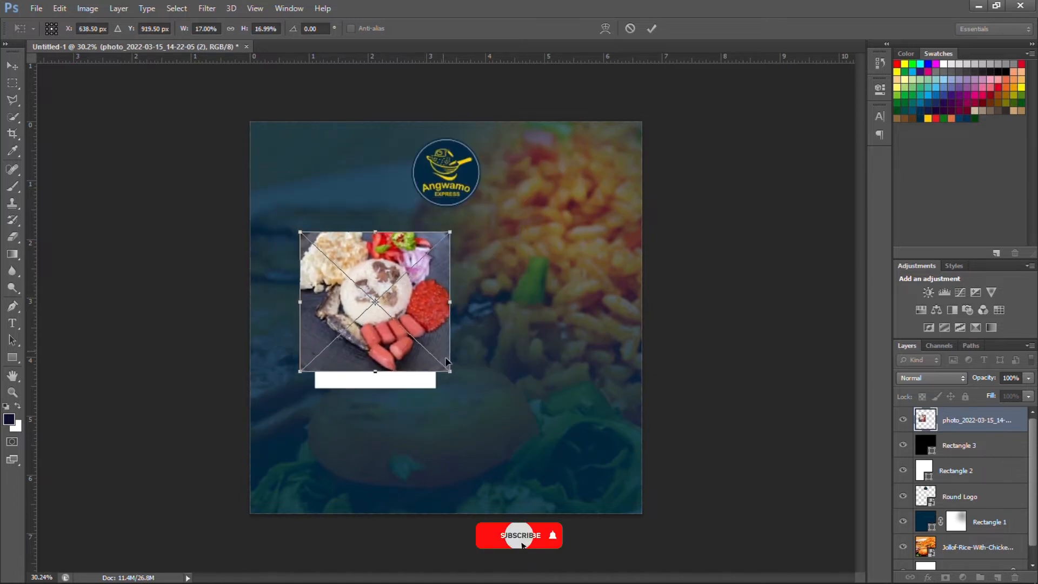
left_click_drag(450, 371, 427, 332)
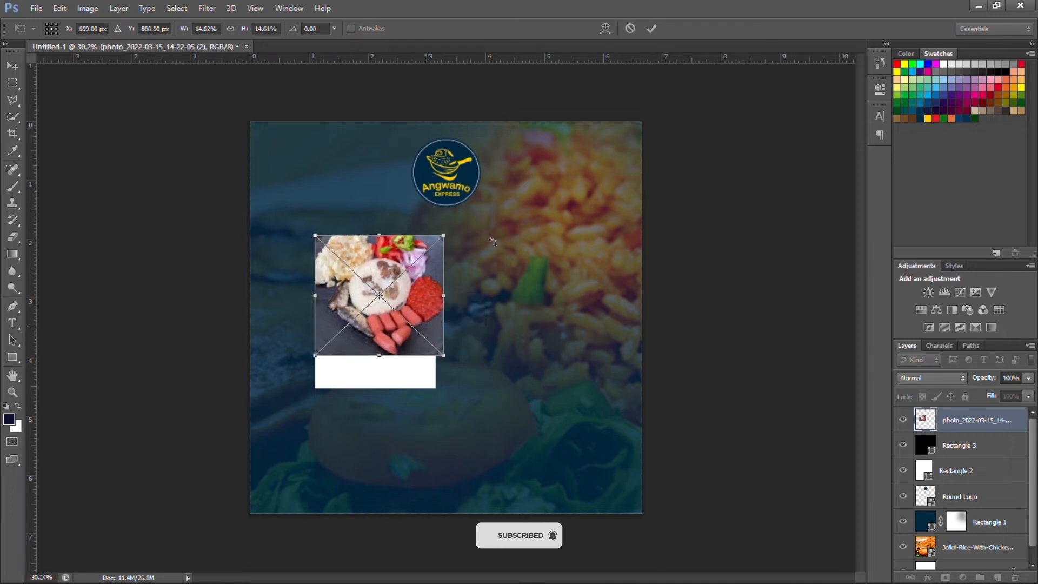
left_click(651, 28)
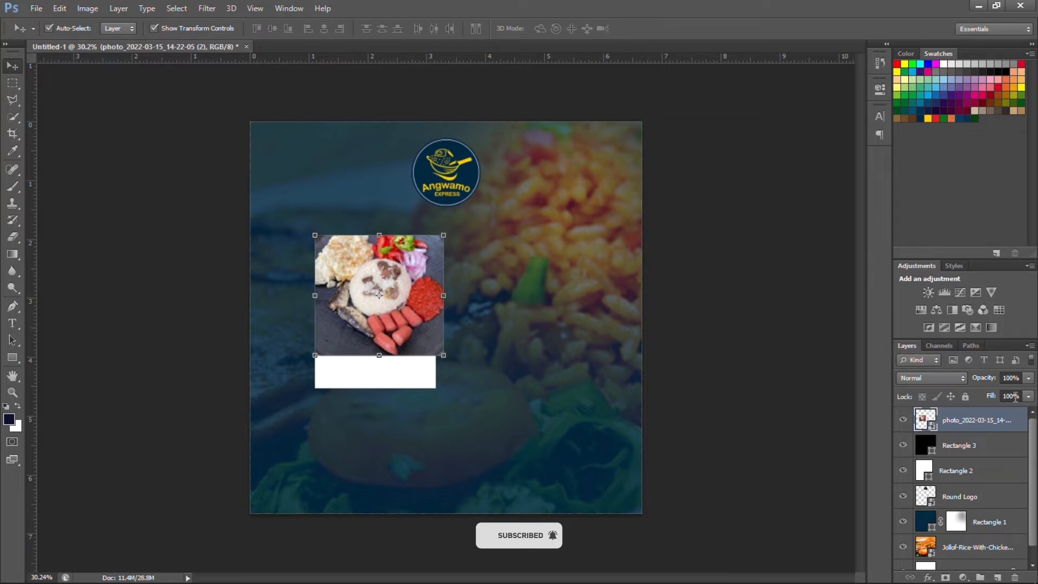
right_click(1021, 428)
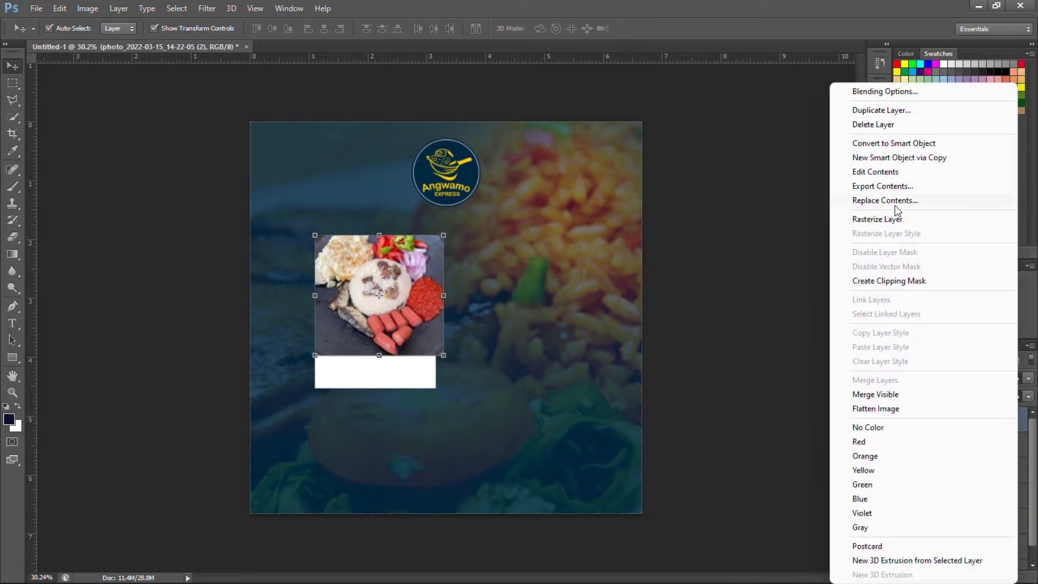
left_click(888, 281)
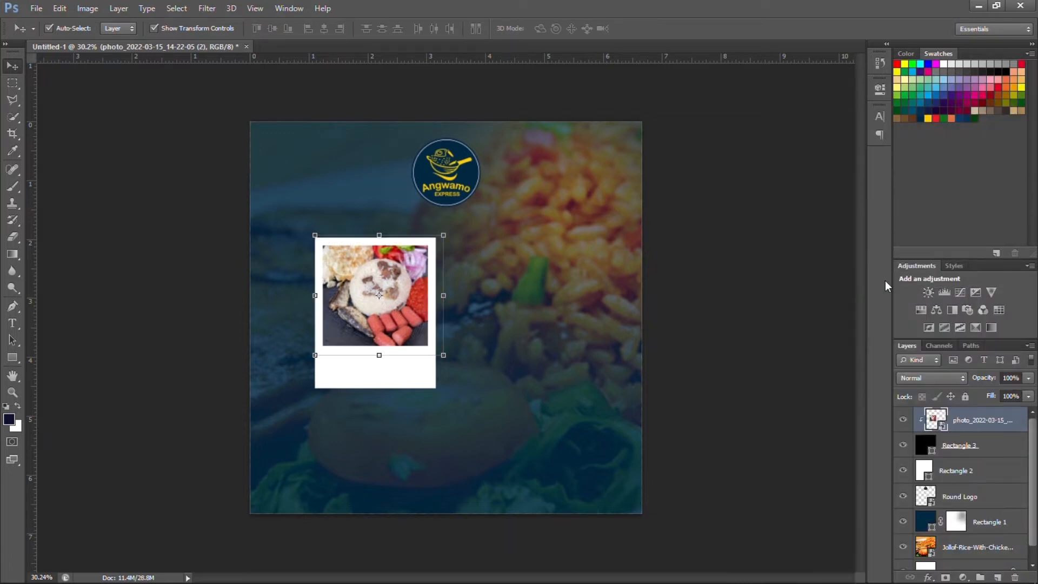
left_click(784, 286)
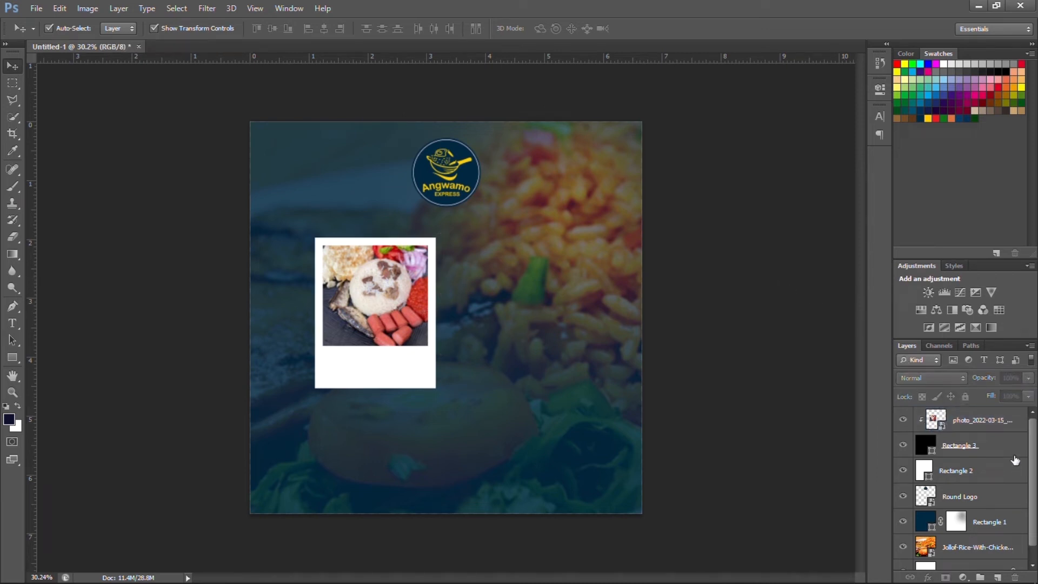
left_click(1012, 455)
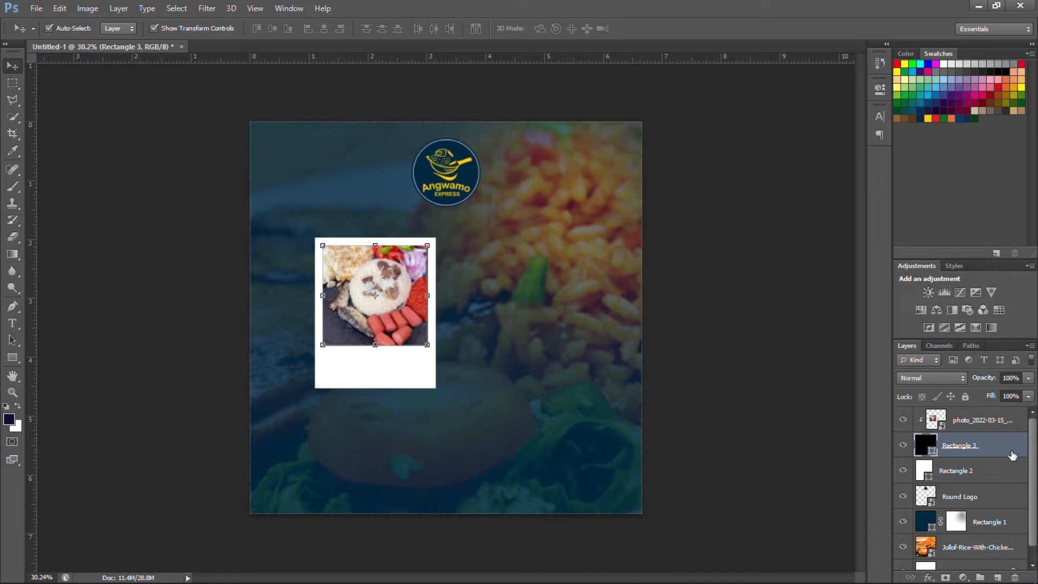
Give Rectangle 3 a drop shadow with distance 19 and size 19, plus a 3 px black outside stroke.
double_click(1012, 455)
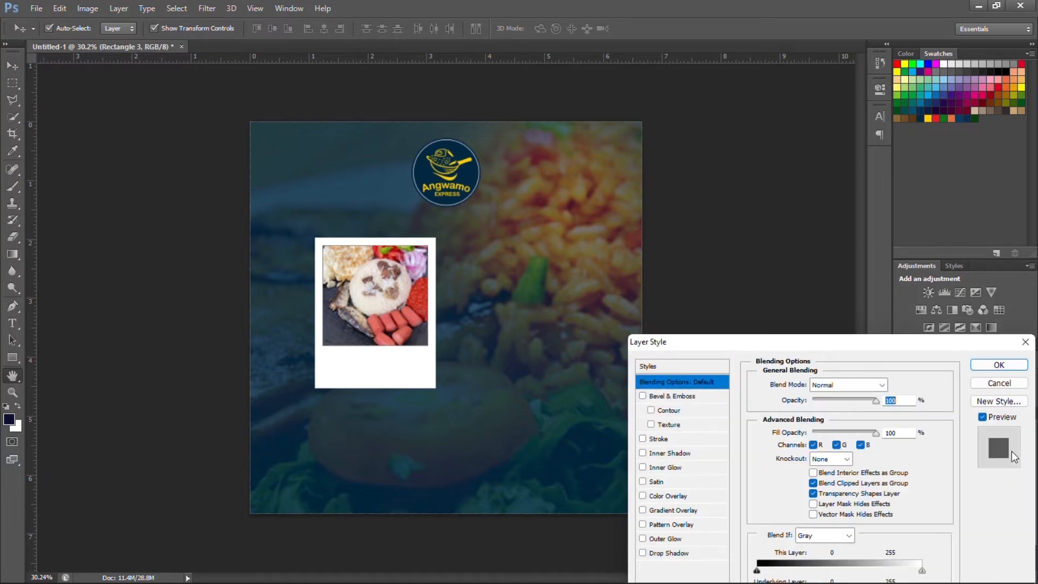
left_click_drag(873, 324, 824, 138)
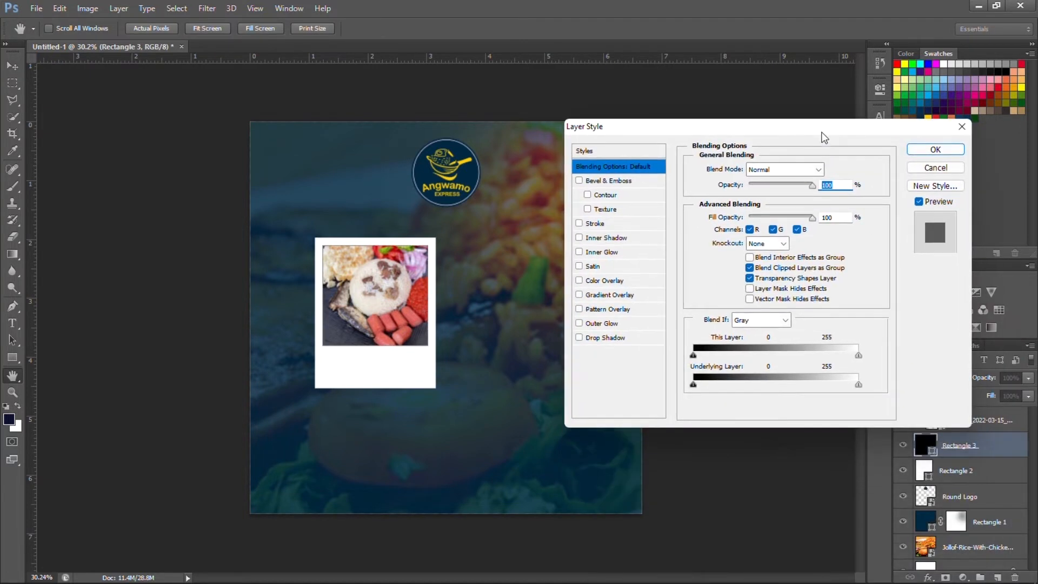
left_click(609, 338)
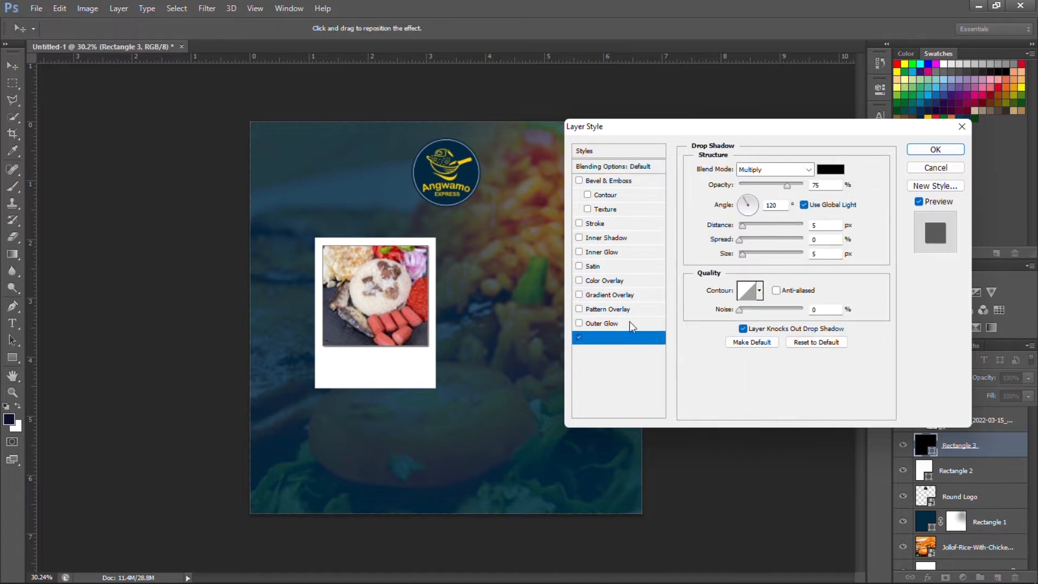
left_click(752, 227)
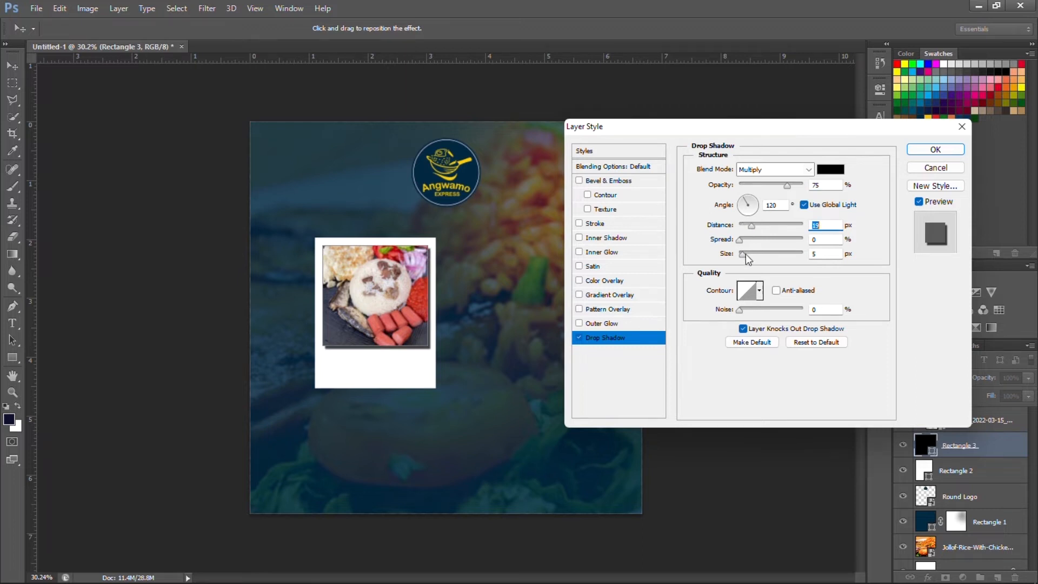
left_click(748, 254)
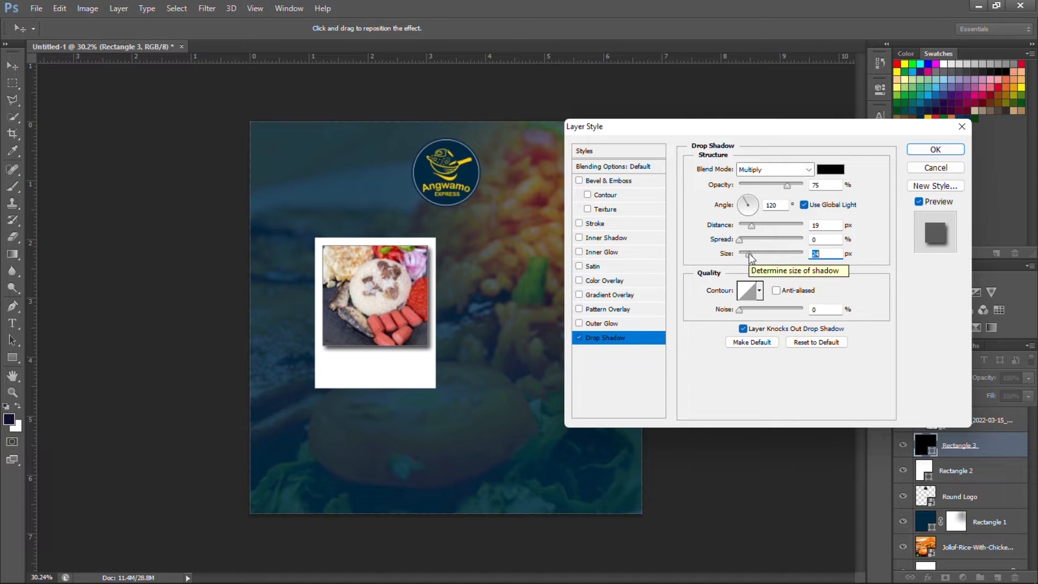
left_click(753, 252)
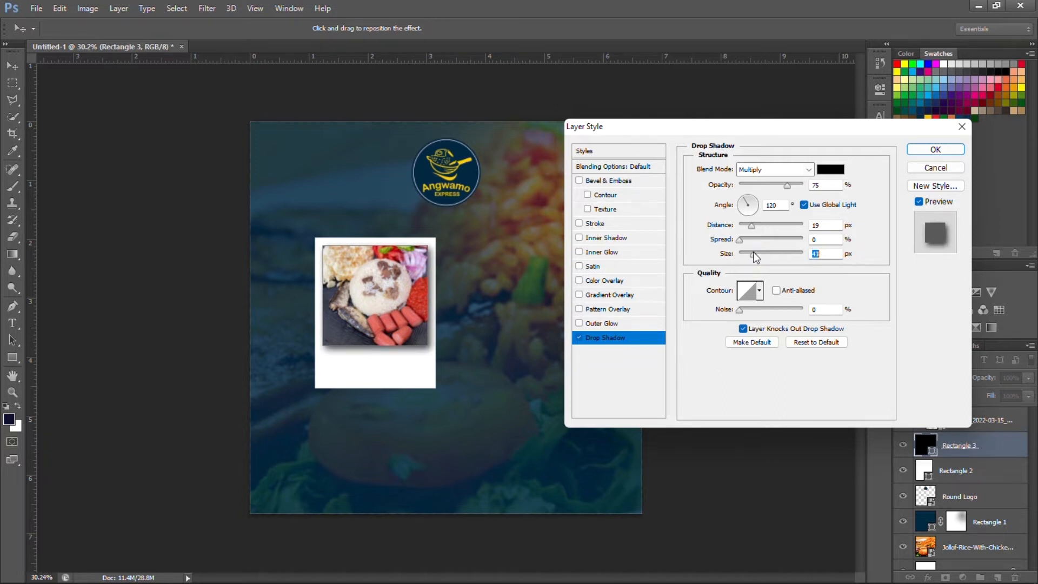
left_click(748, 253)
key("Down")
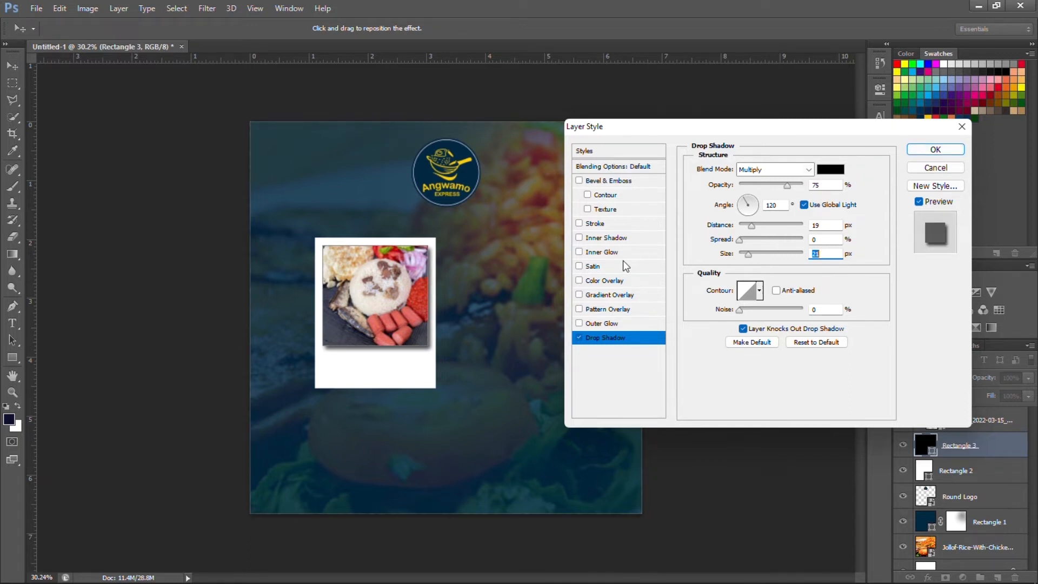
left_click(619, 226)
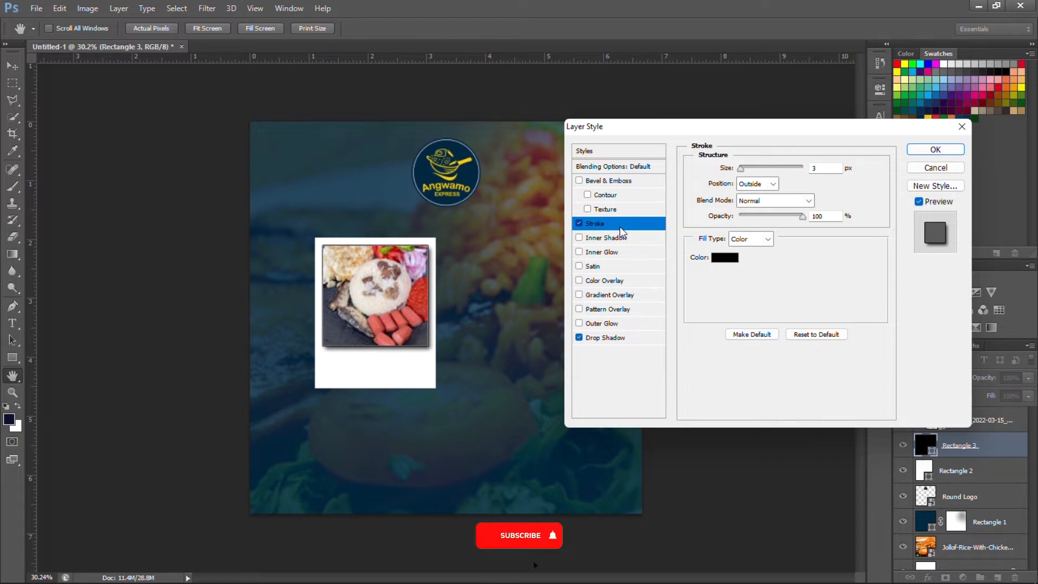
left_click(927, 150)
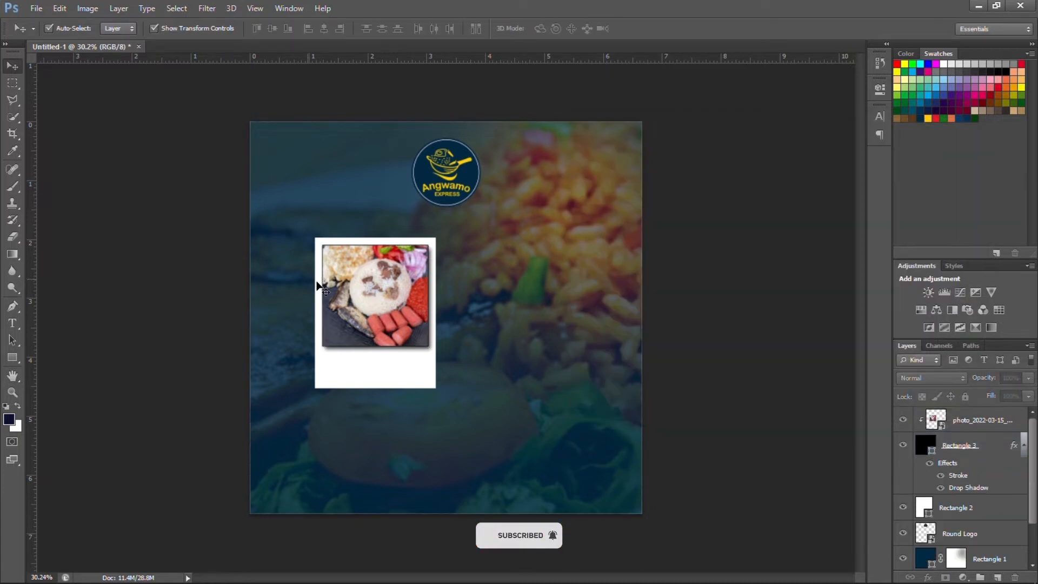
Group the first frame's photo, Rectangle 3 and Rectangle 2 into Group 1.
scroll(347, 259, "up", 8)
scroll(347, 263, "up", 5)
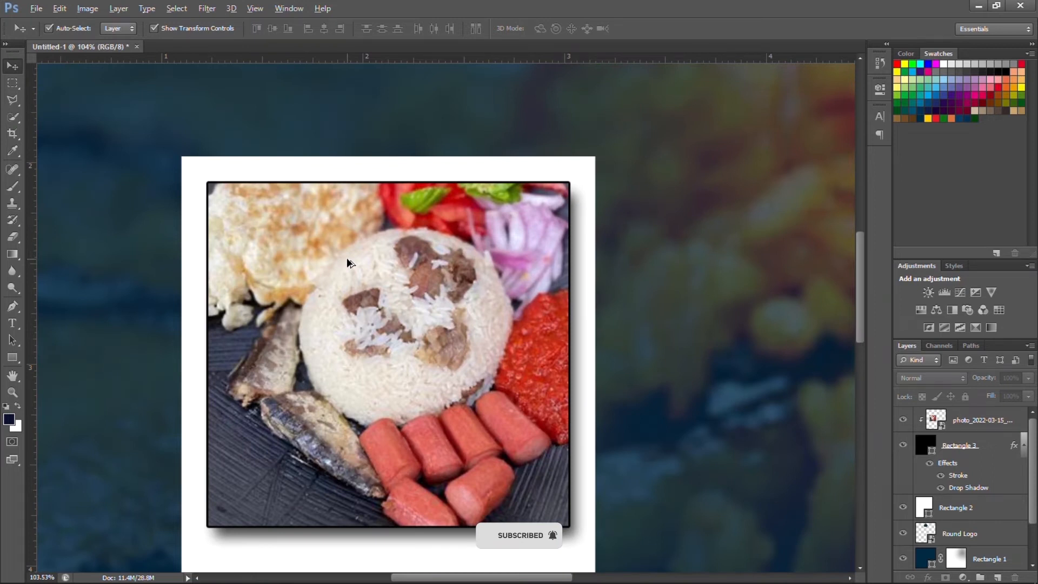
scroll(347, 264, "down", 6)
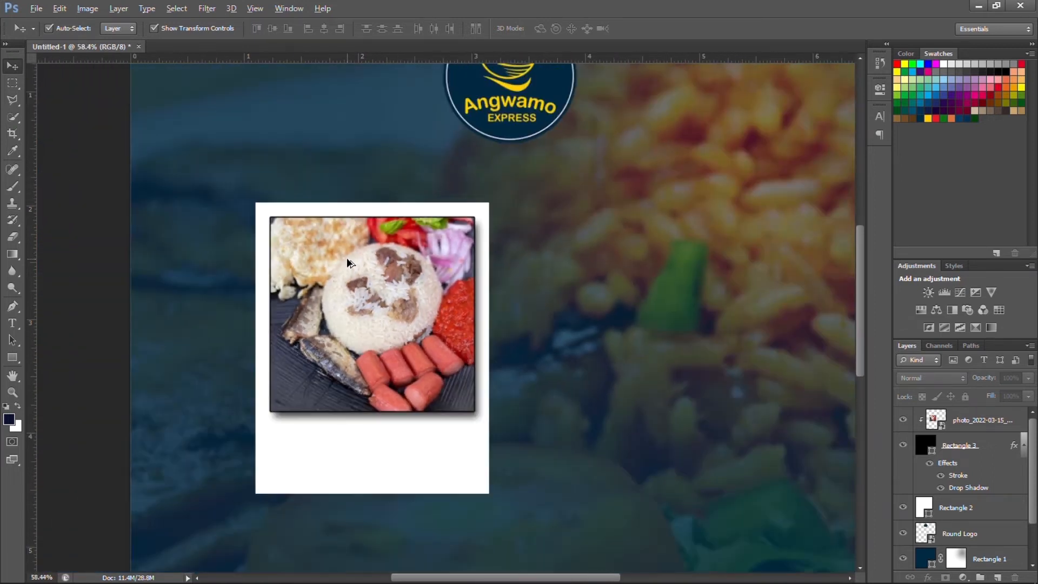
scroll(346, 263, "down", 4)
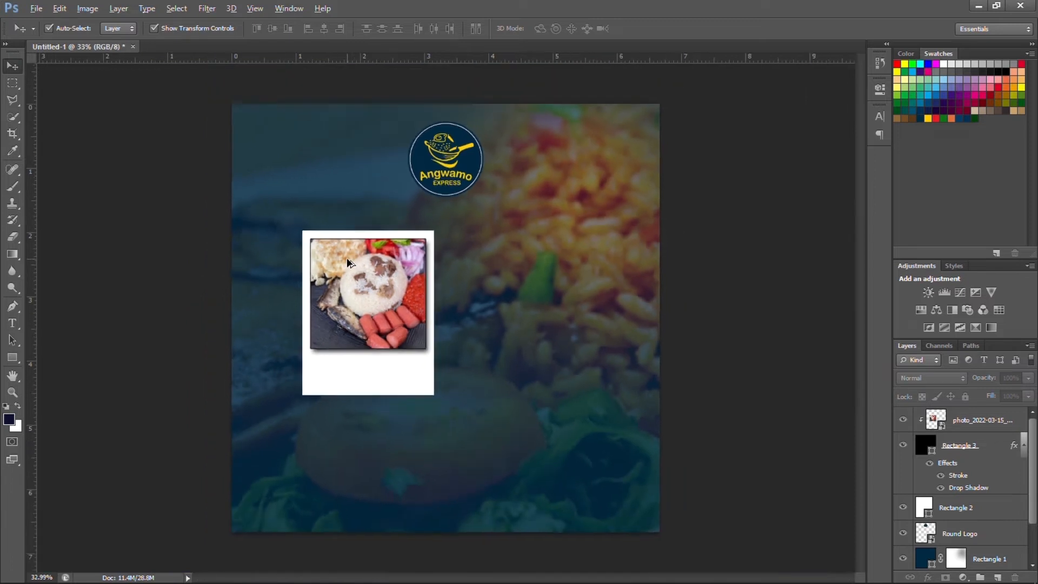
key("alt")
left_click(994, 417)
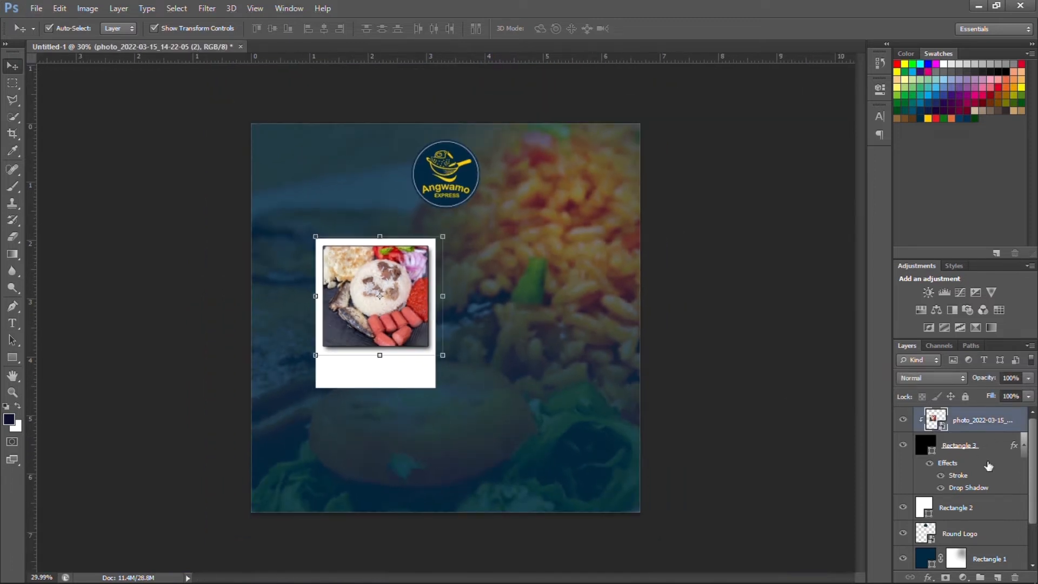
left_click(1001, 511, "shift")
key("ctrl+g")
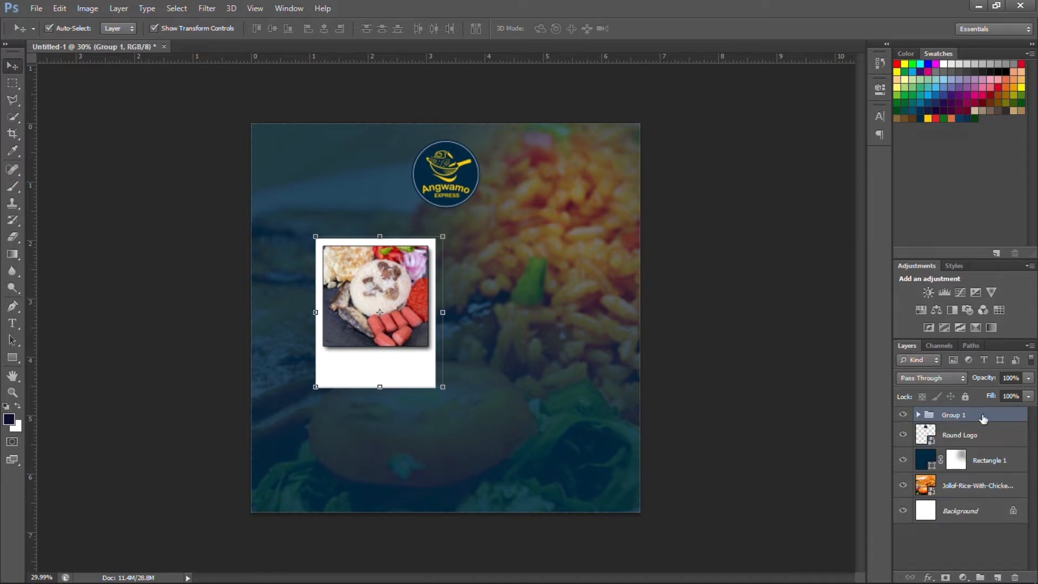
Duplicate Group 1 and move the copy to the right of the original frame.
left_click_drag(982, 419, 997, 577)
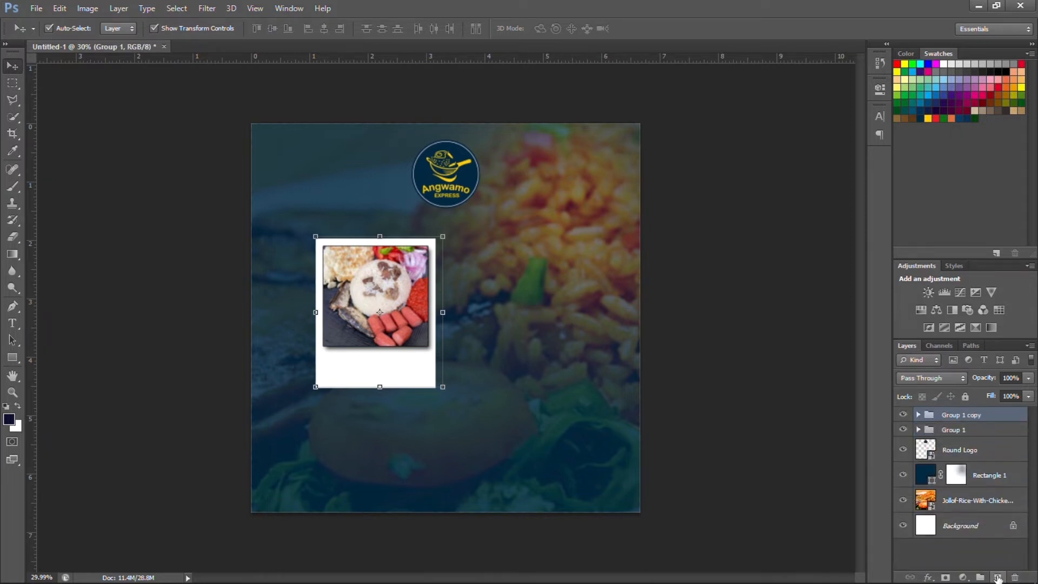
left_click(122, 28)
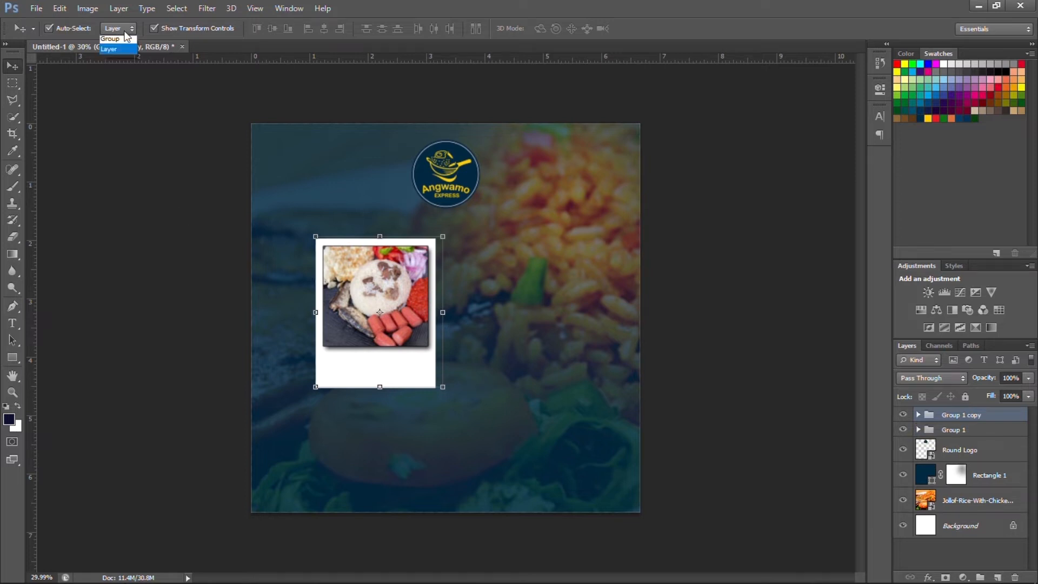
left_click(110, 42)
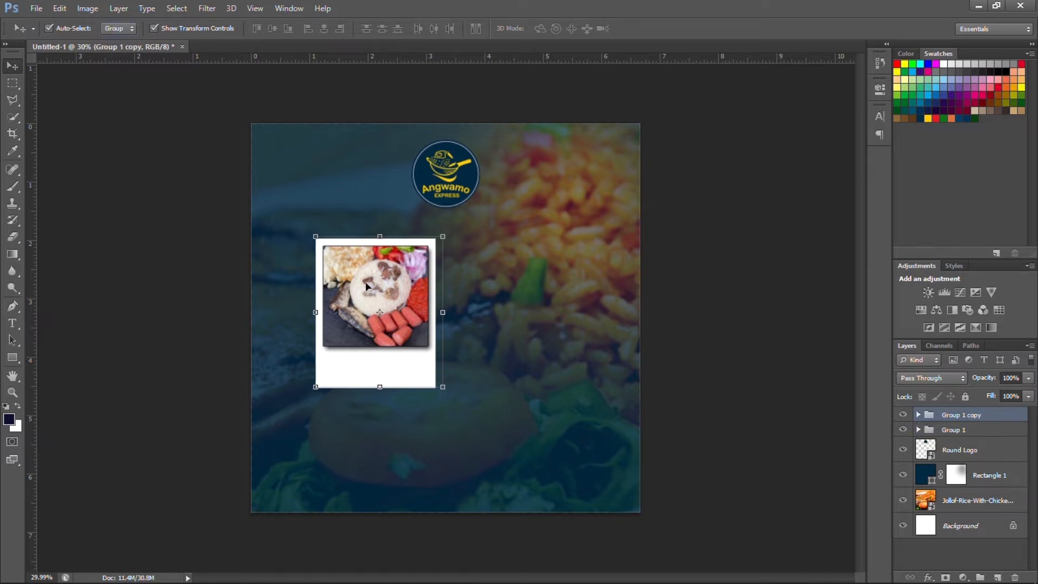
left_click_drag(367, 286, 500, 297)
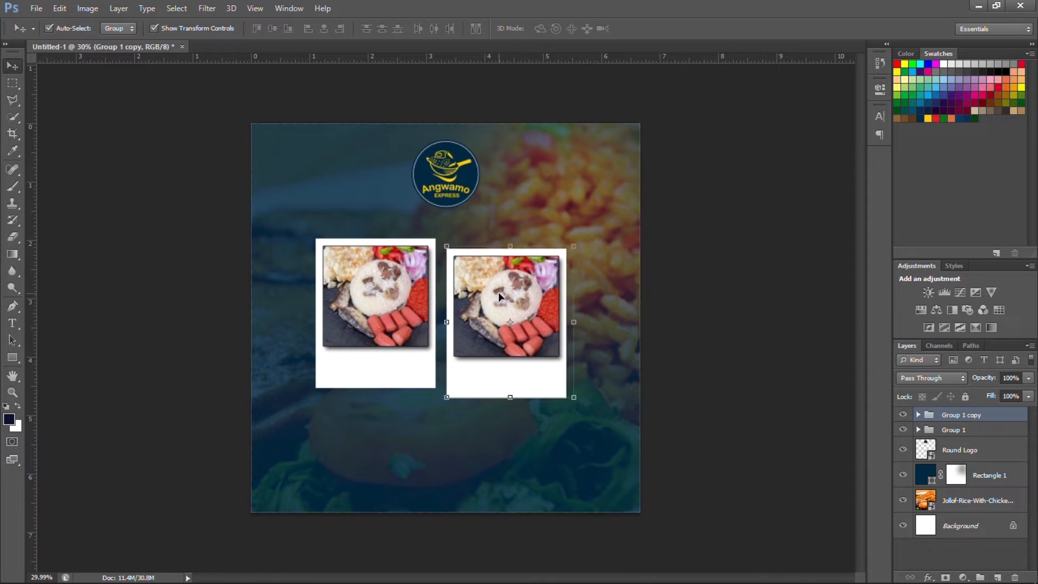
left_click(917, 419)
left_click(979, 438)
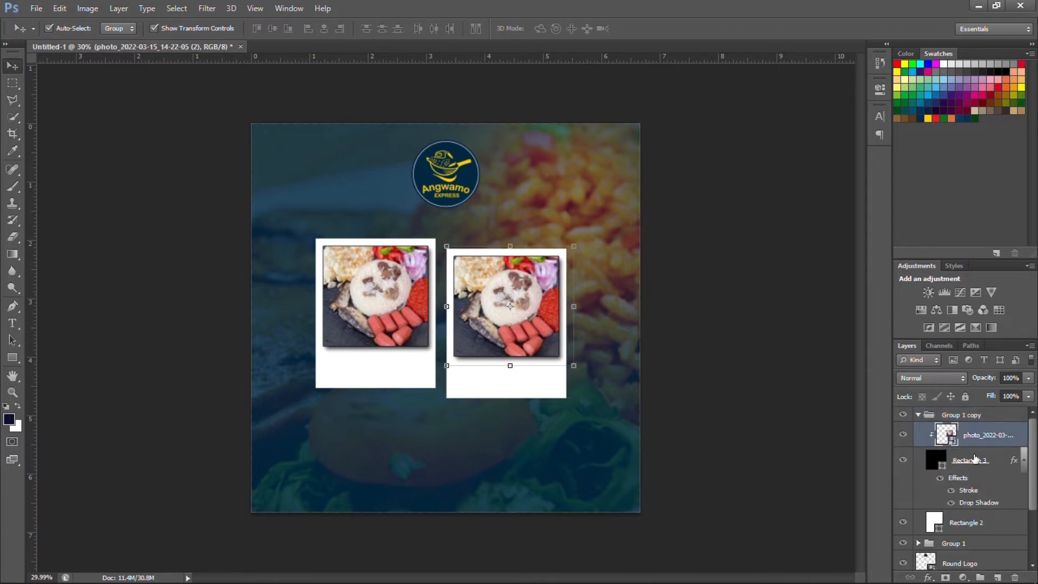
Place the grilled meat and jollof rice photo and scale it over the right frame.
left_click(37, 8)
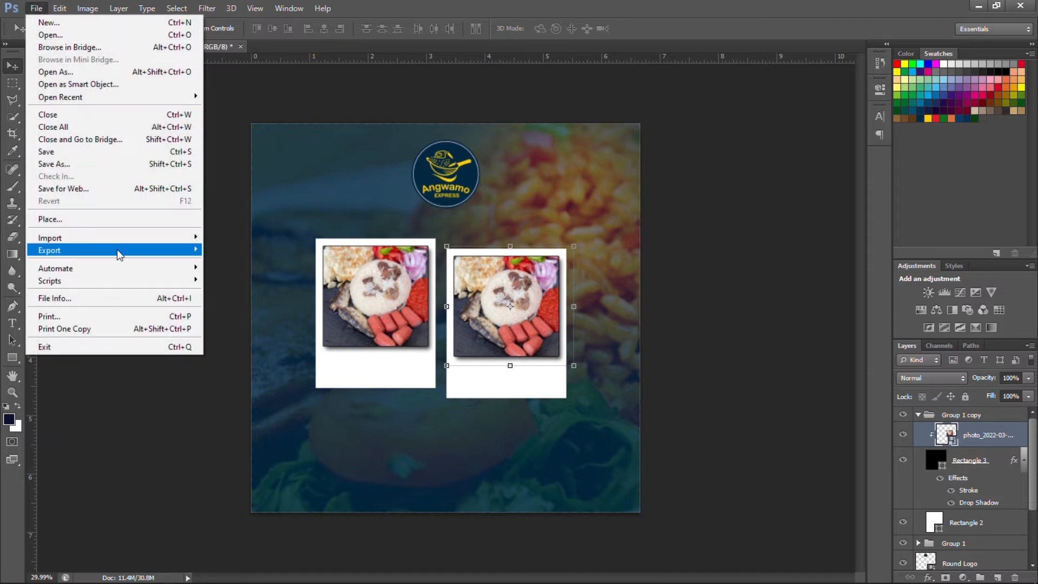
left_click(120, 222)
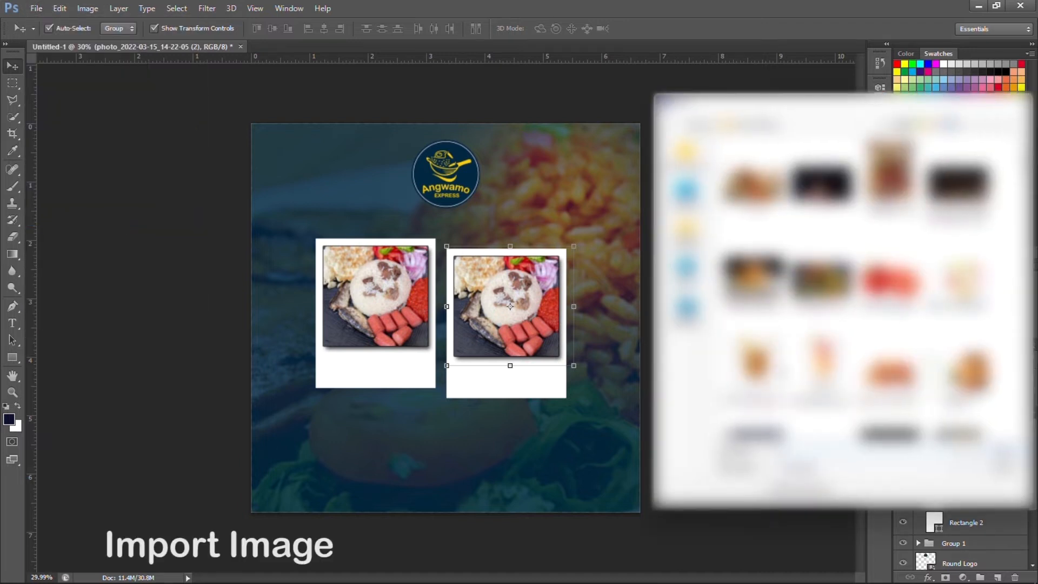
scroll(855, 287, "down", 10)
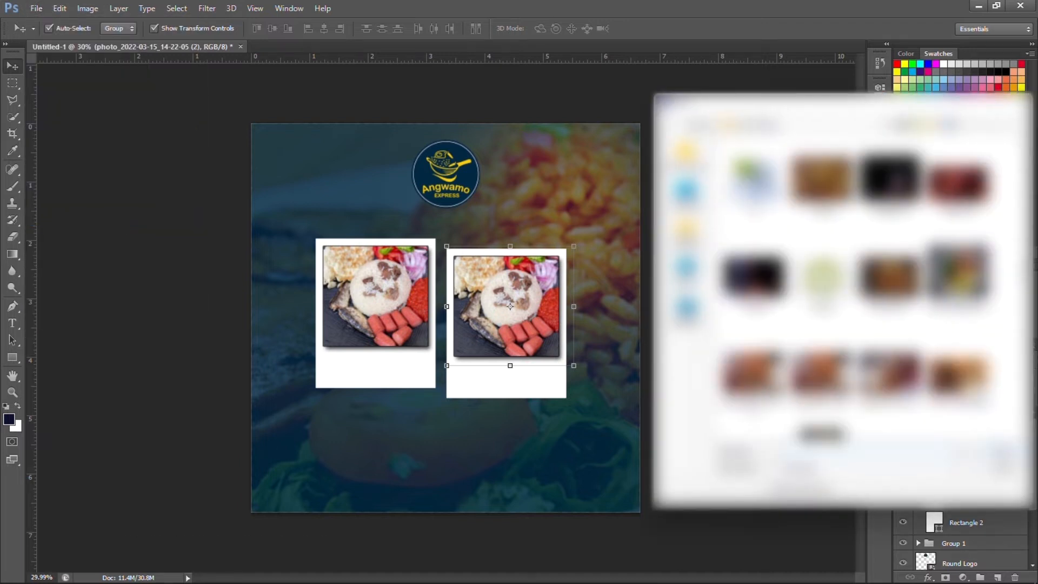
scroll(854, 286, "down", 10)
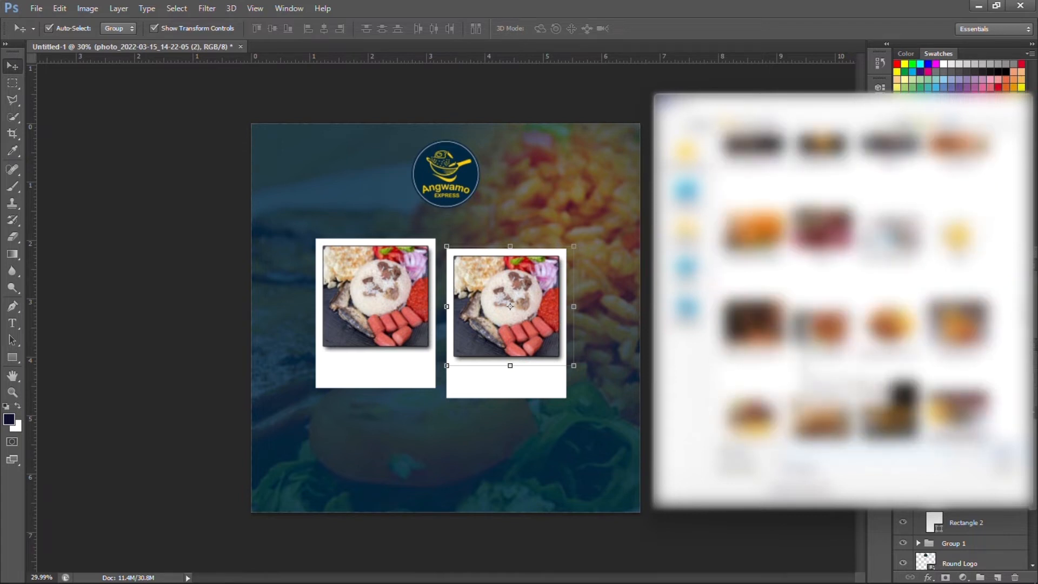
scroll(855, 287, "down", 6)
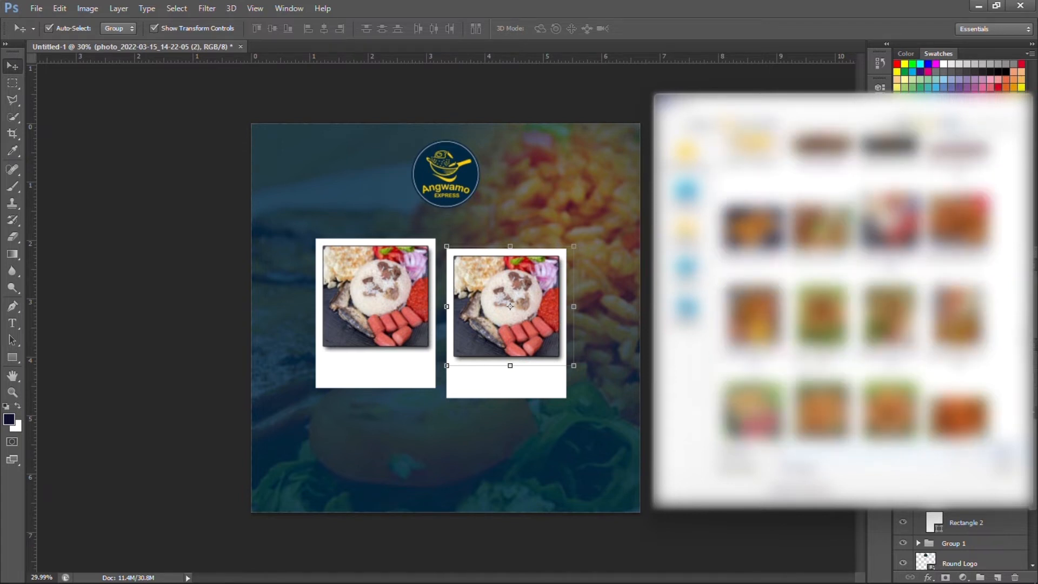
scroll(855, 287, "down", 3)
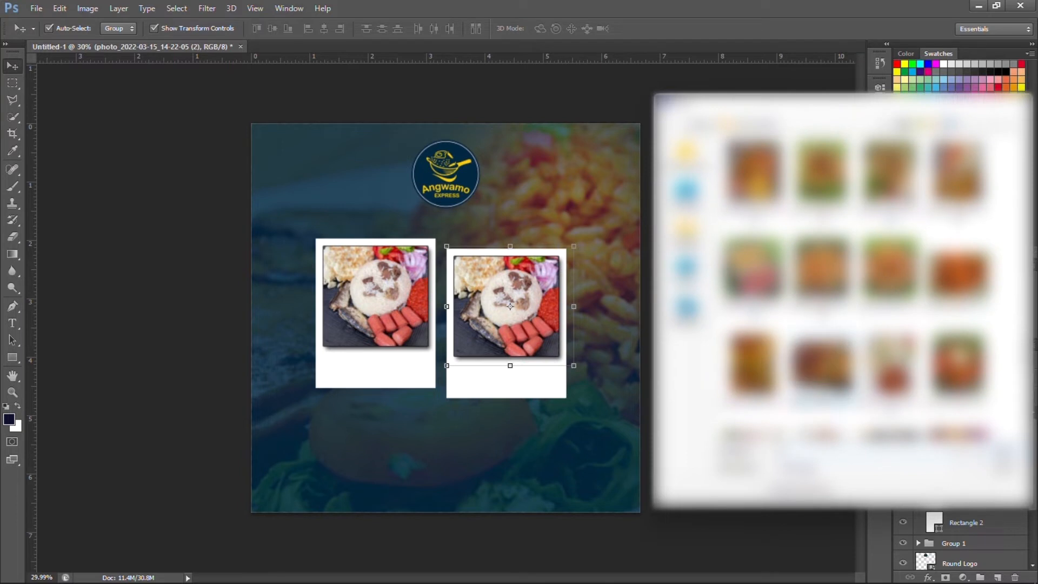
double_click(943, 430)
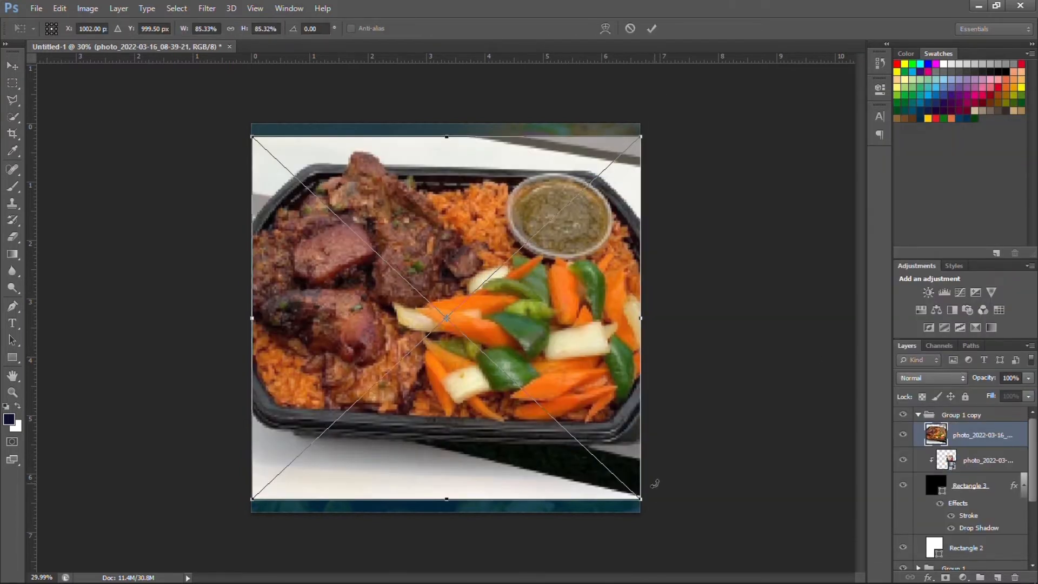
left_click_drag(622, 480, 557, 330)
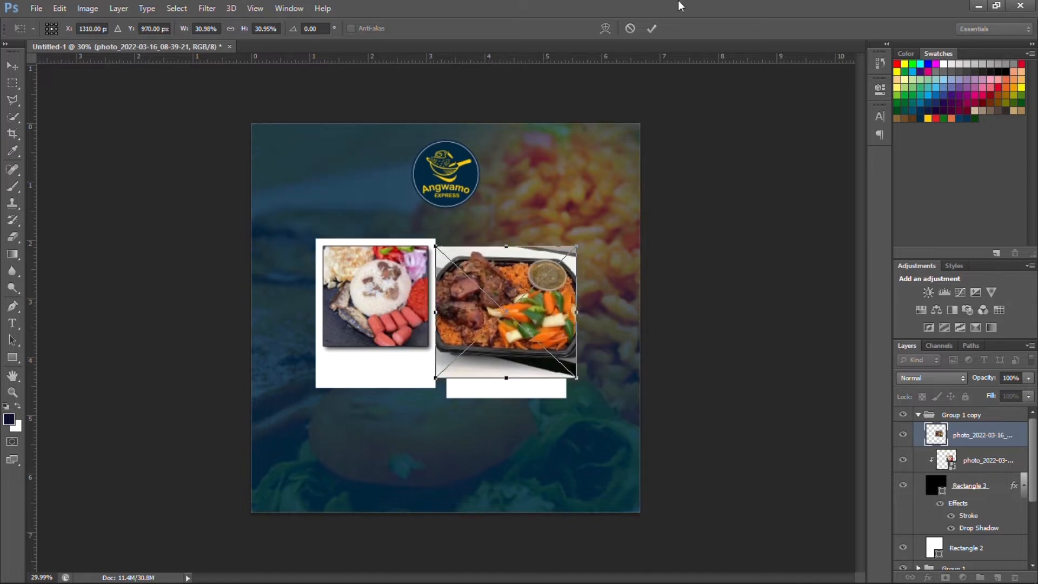
left_click(652, 28)
Delete the old duplicated photo and clip the new photo into the second frame's square.
left_click(984, 468)
key("Delete")
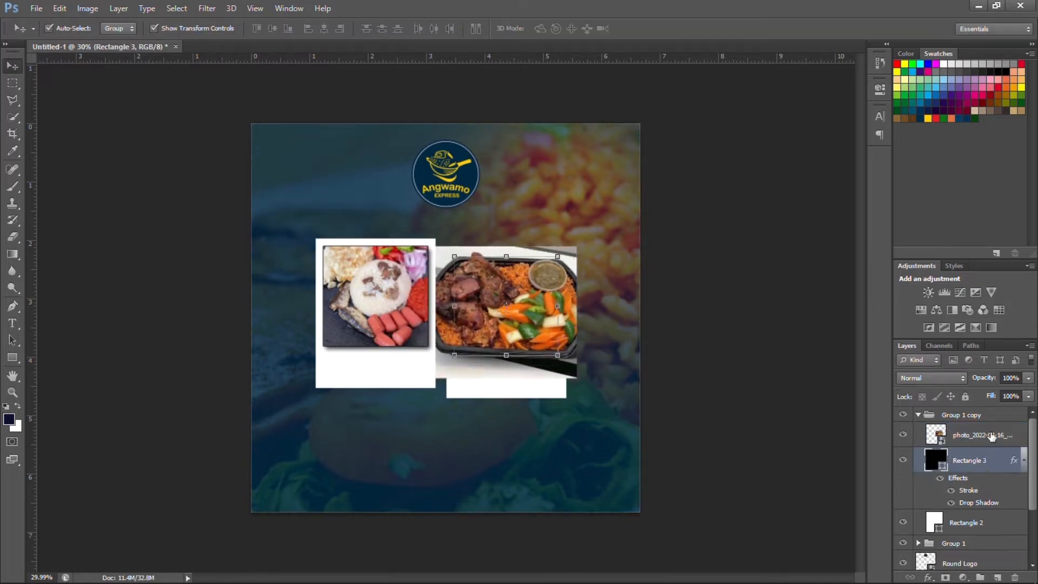
right_click(989, 436)
left_click(823, 281)
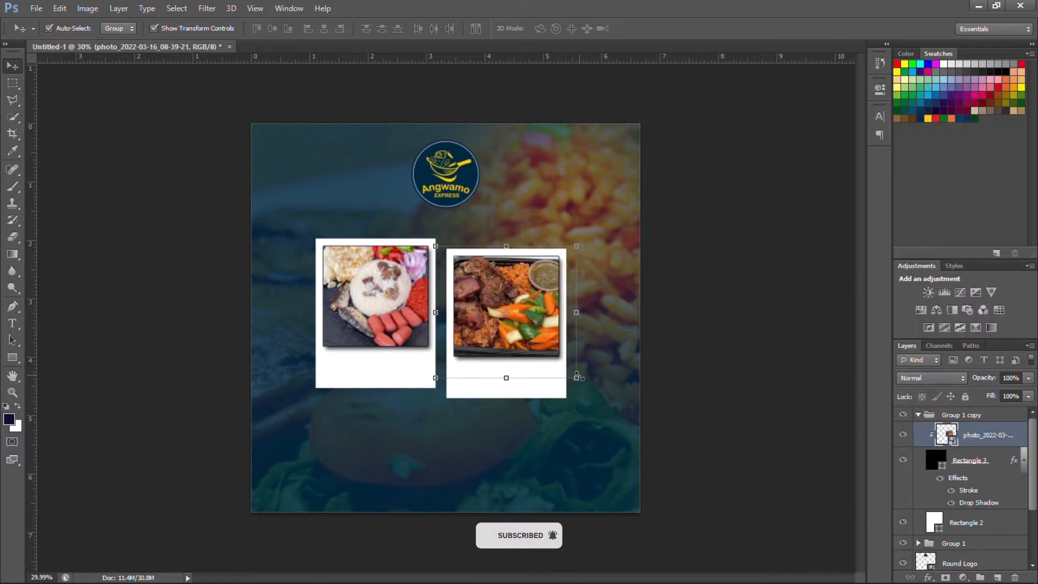
left_click(709, 321)
scroll(349, 396, "up", 2)
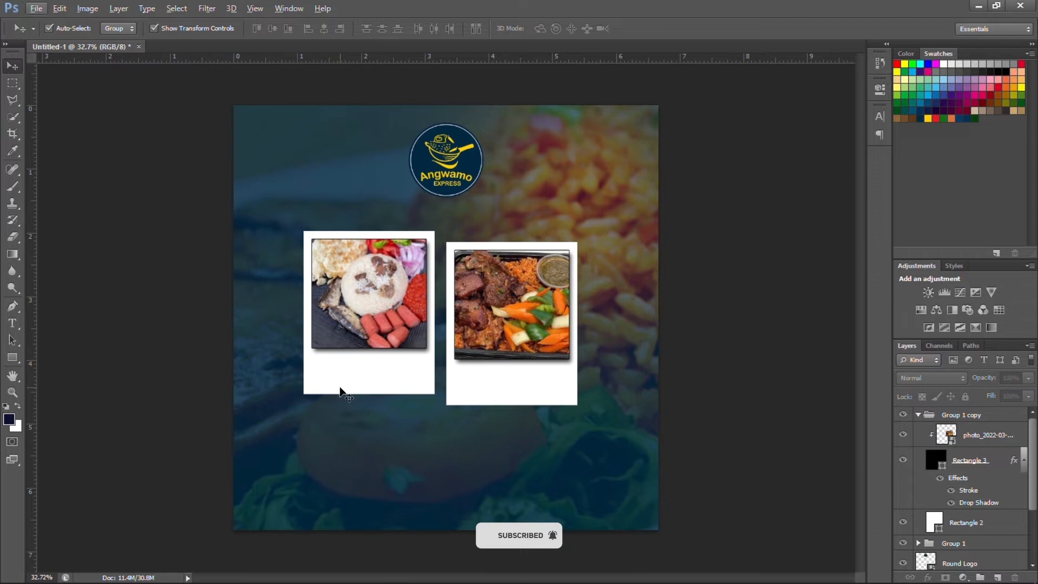
Type 'Angwamo' under the left photo and set it to Nunito ExtraBold.
scroll(341, 380, "up", 2)
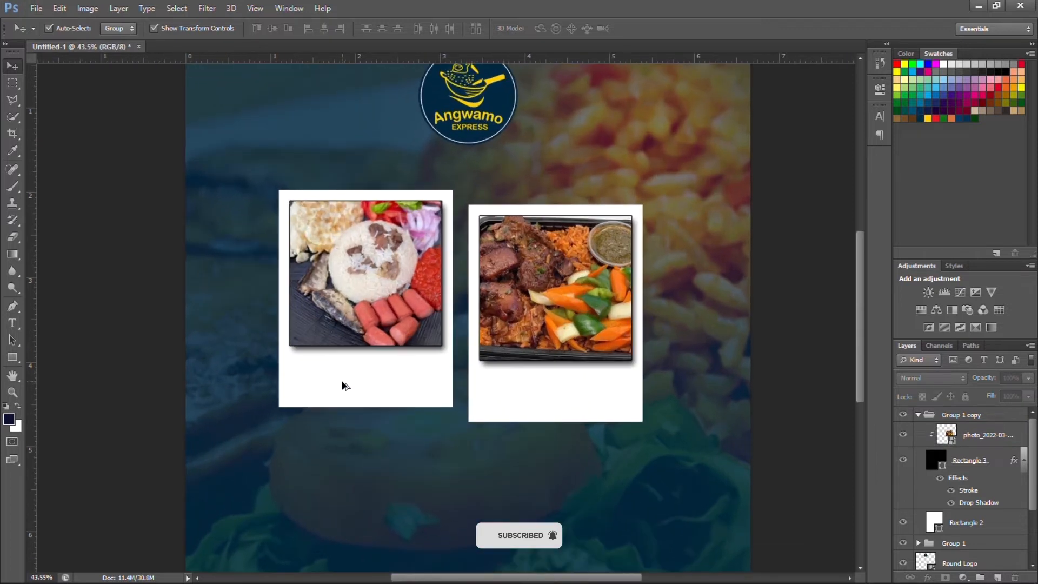
left_click(11, 323)
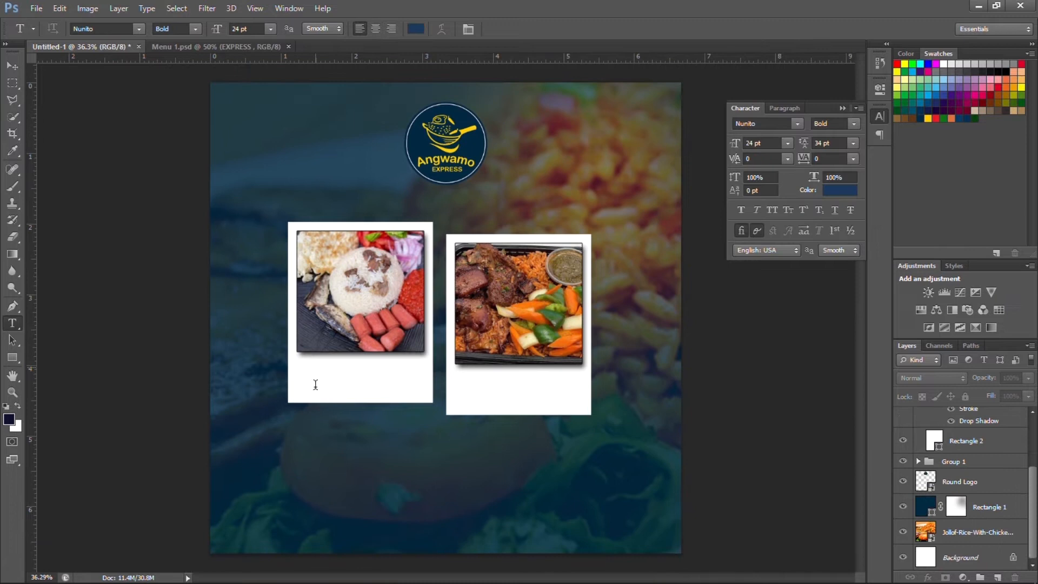
left_click(315, 369)
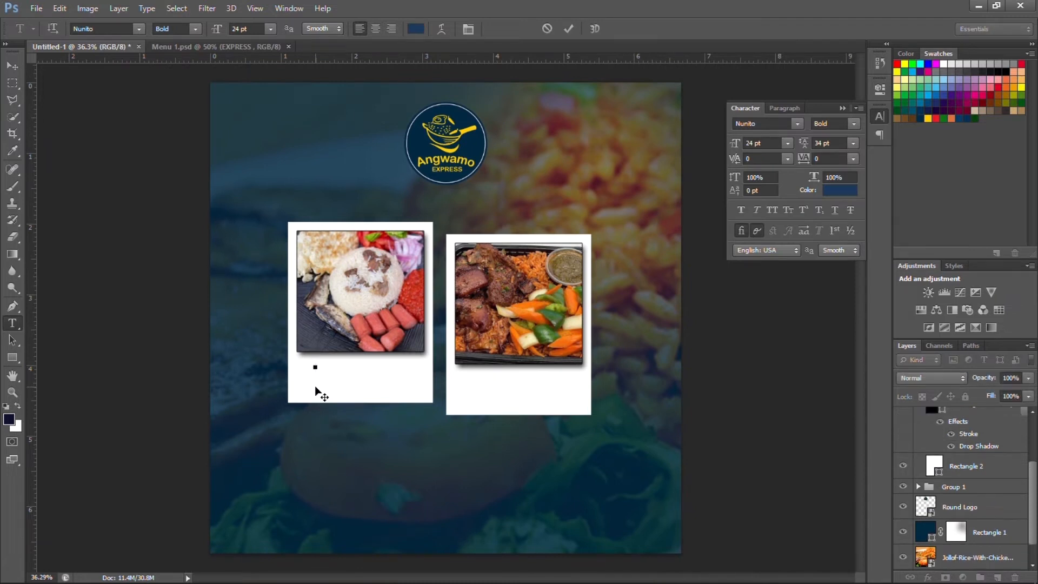
type("Angwa")
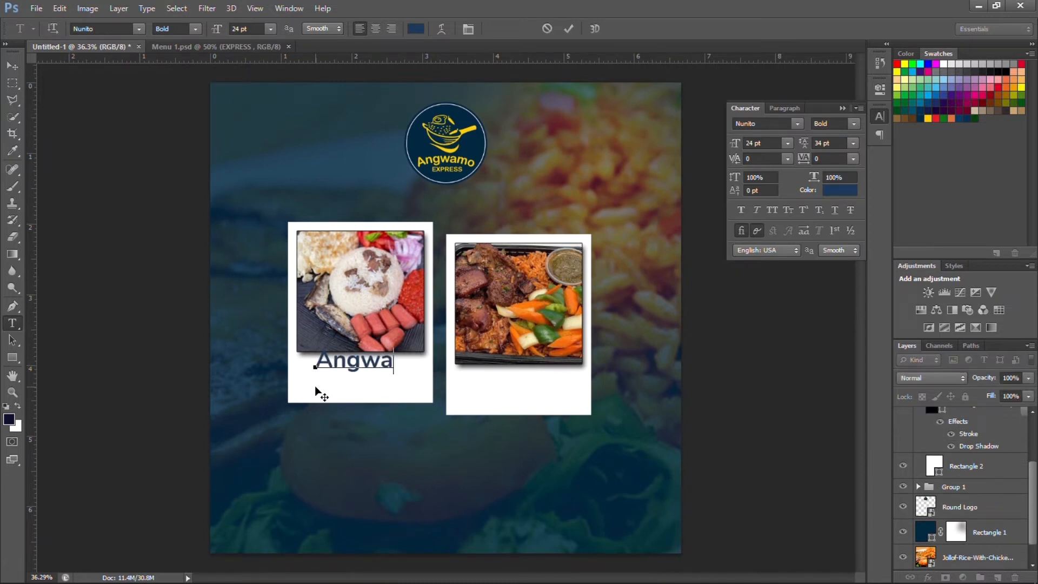
type("mo")
key("ctrl")
key("ctrl+a")
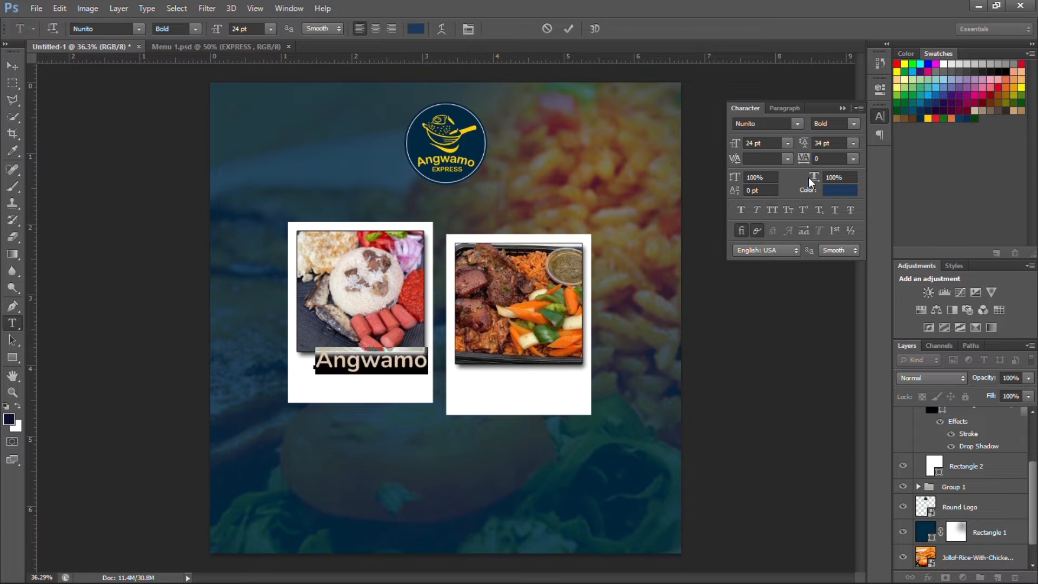
left_click(853, 122)
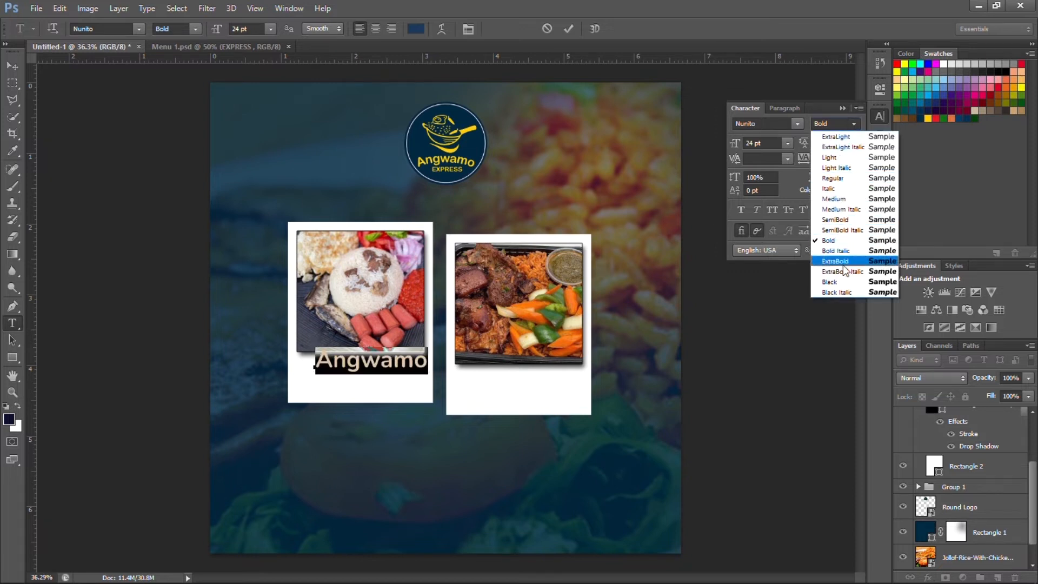
left_click(843, 264)
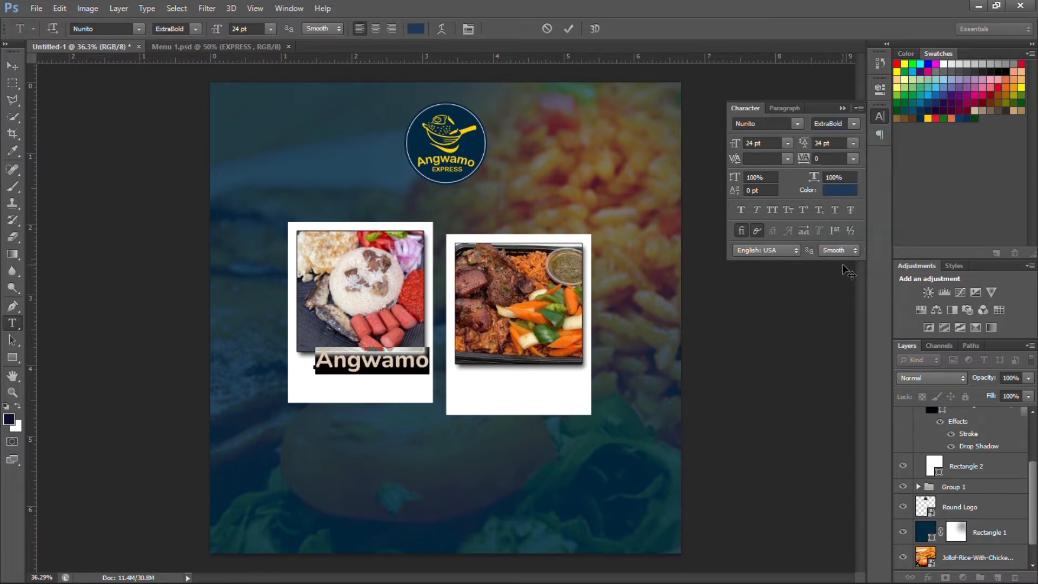
left_click(568, 29)
Centre the Angwamo caption under the left photo and copy it onto the right frame.
key("v")
scroll(338, 367, "up", 2)
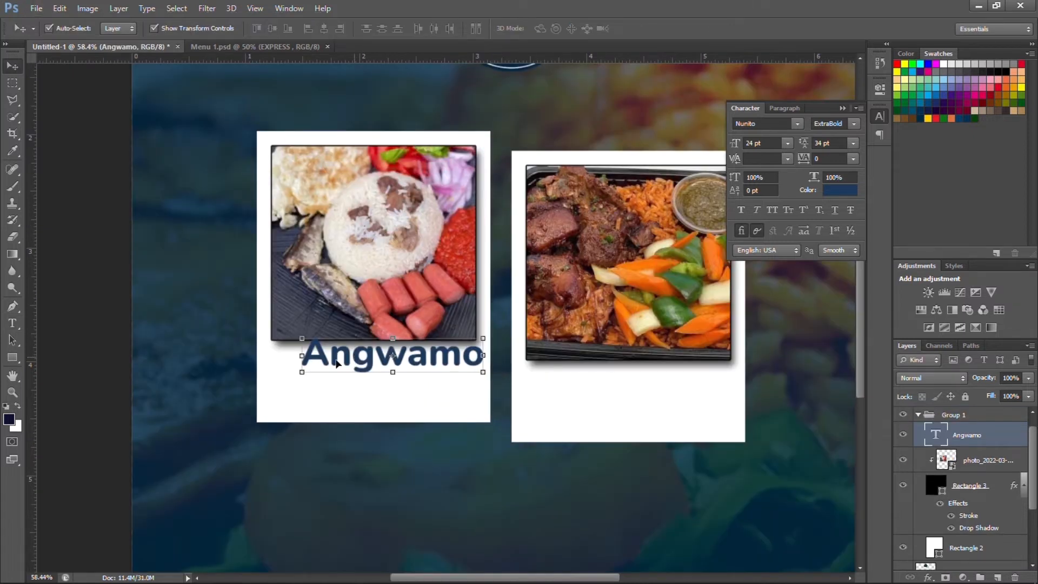
mouse_move(336, 363)
left_mouse_down()
mouse_move(327, 361)
mouse_move(336, 373)
left_mouse_up()
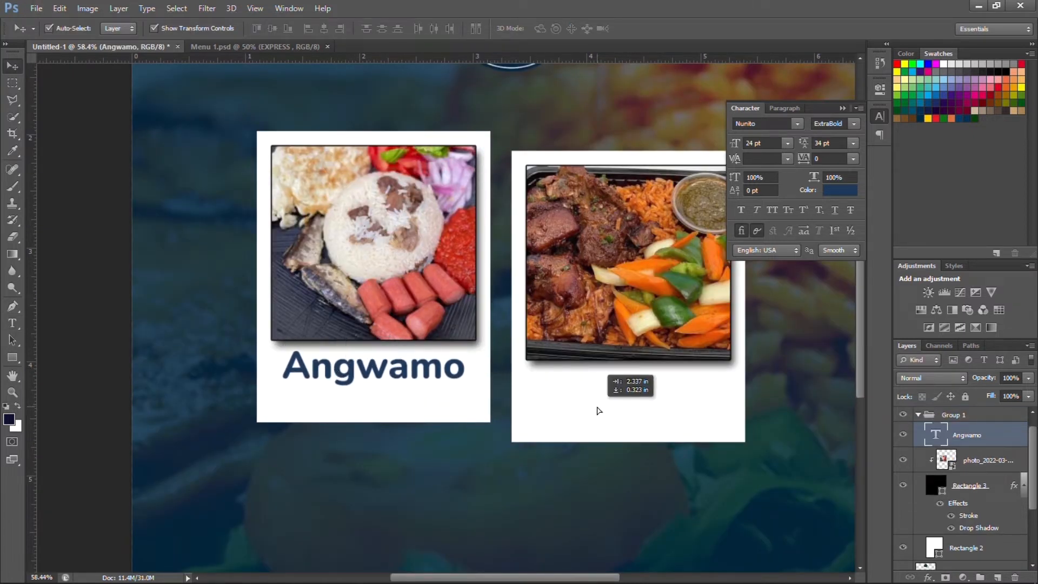
left_click_drag(613, 398, 621, 395)
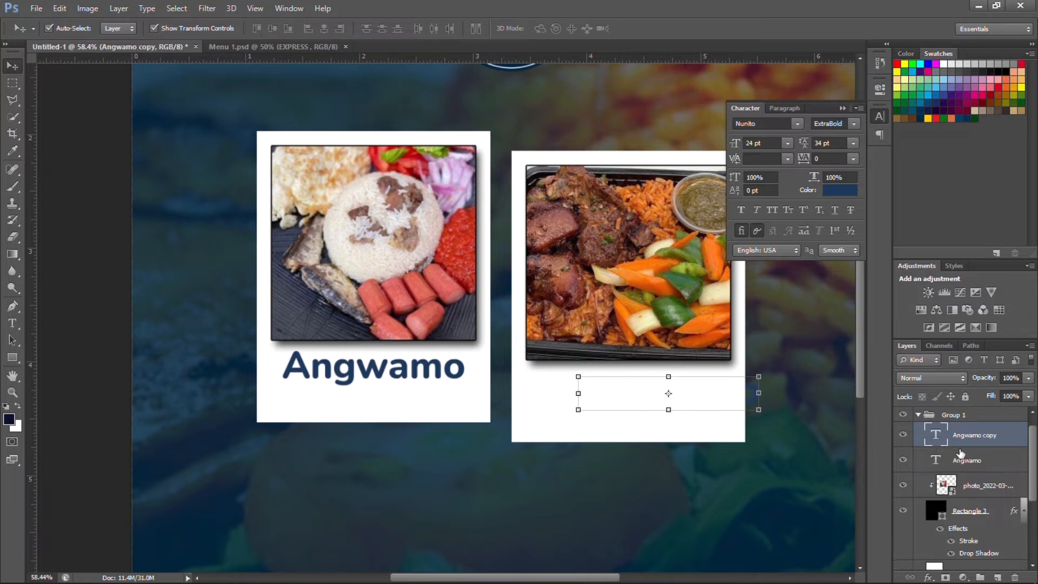
Move the Angwamo caption copy into the second frame group, centred under the right photo.
scroll(985, 483, "up", 1)
left_click_drag(981, 446, 929, 417)
left_click(919, 430)
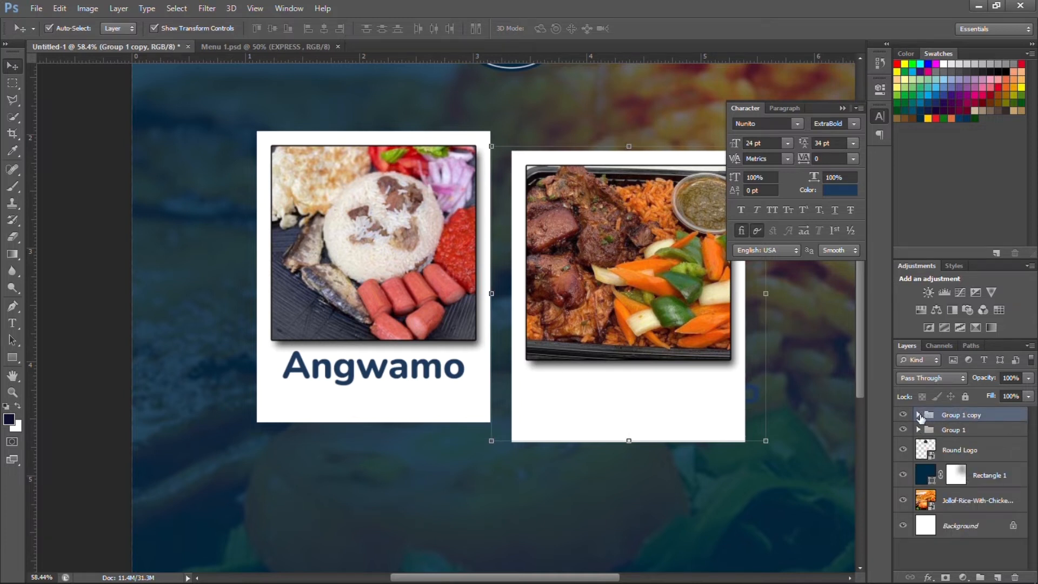
left_click(918, 414)
left_click_drag(968, 511, 973, 427)
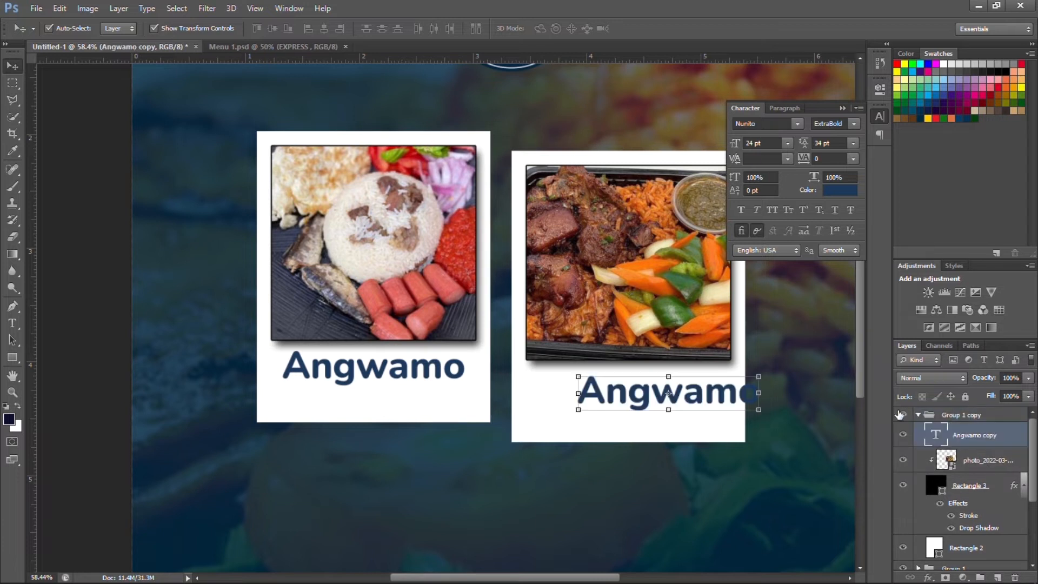
left_click_drag(624, 391, 595, 391)
Change the copied caption's text to 'Jollof' and commit it.
double_click(942, 434)
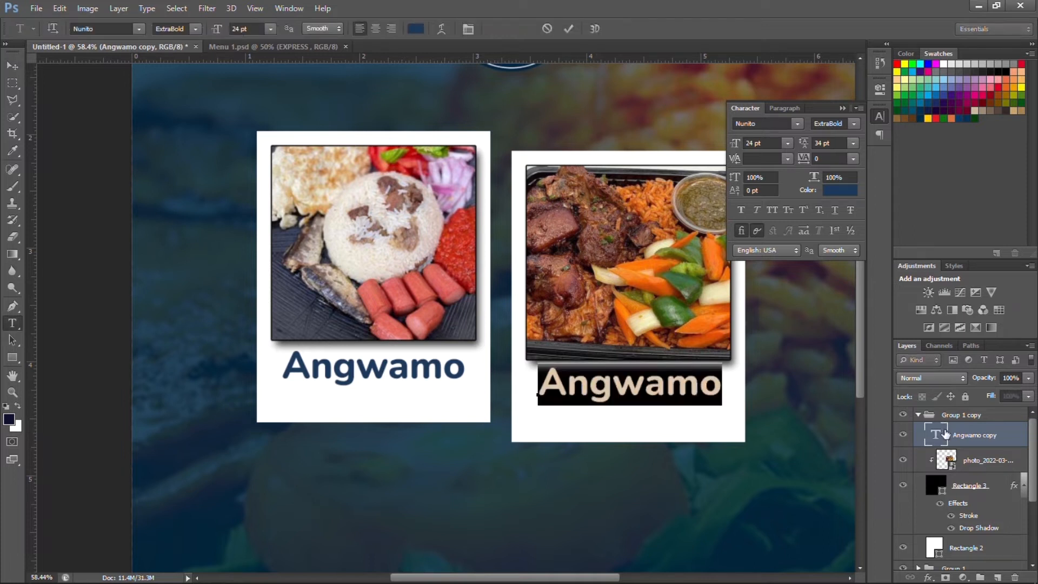
type("j")
key("BackSpace")
type("J")
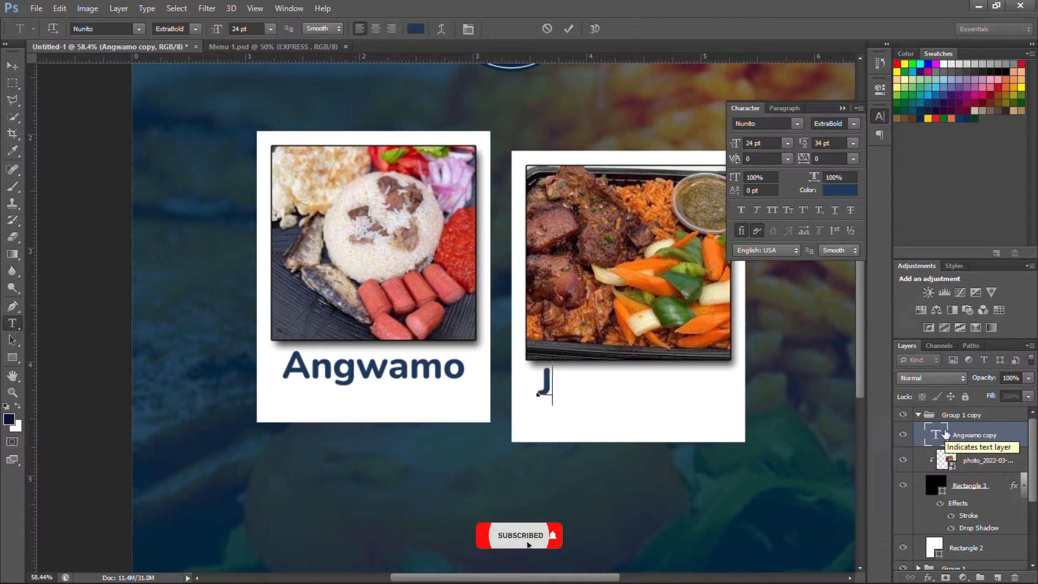
type("ollof")
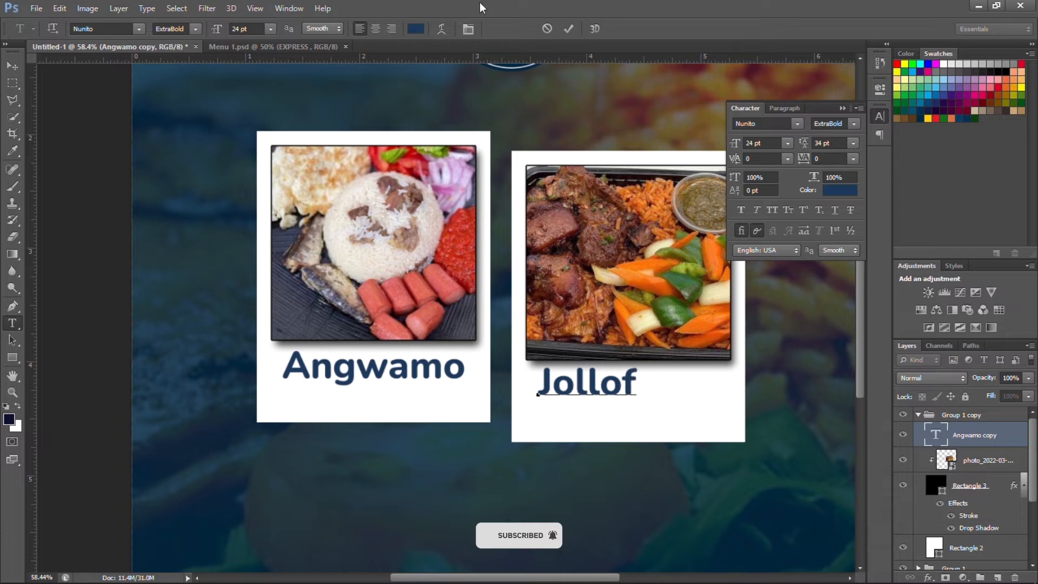
key("ctrl+Return")
Align the Jollof and Angwamo captions horizontally centred with their photo frames.
key("v")
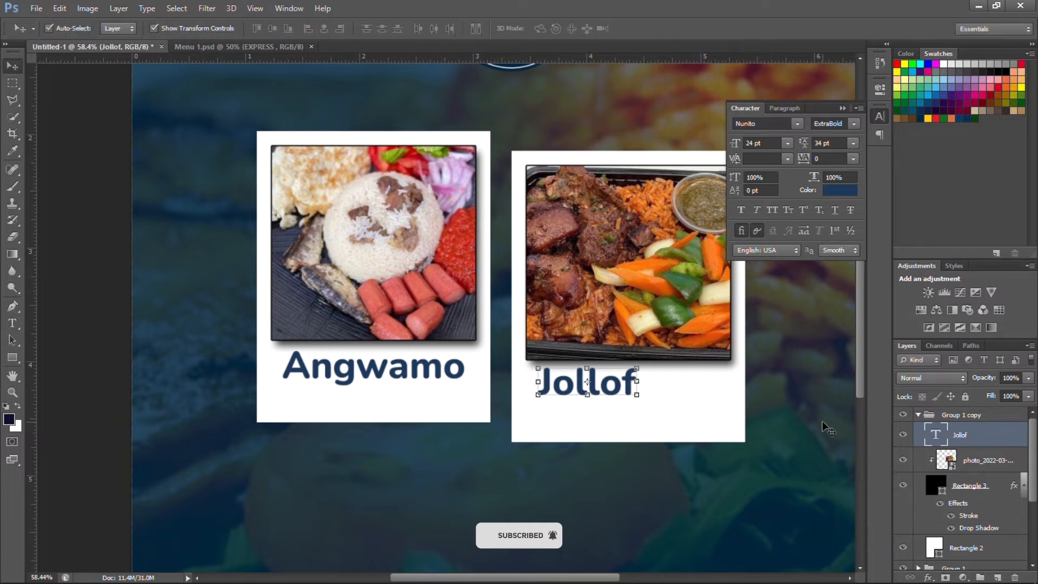
left_click(985, 485, "ctrl")
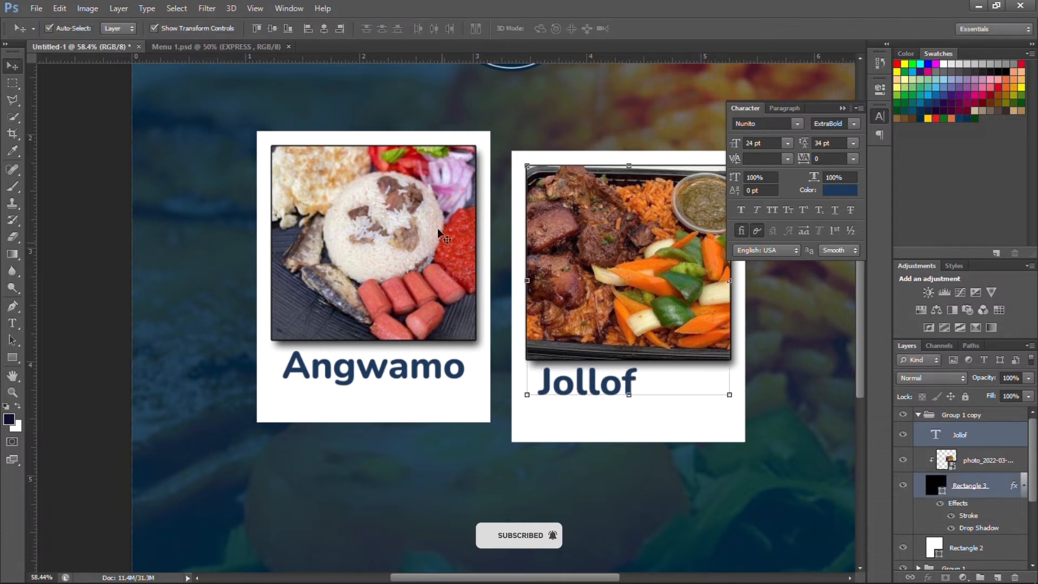
left_click(325, 29)
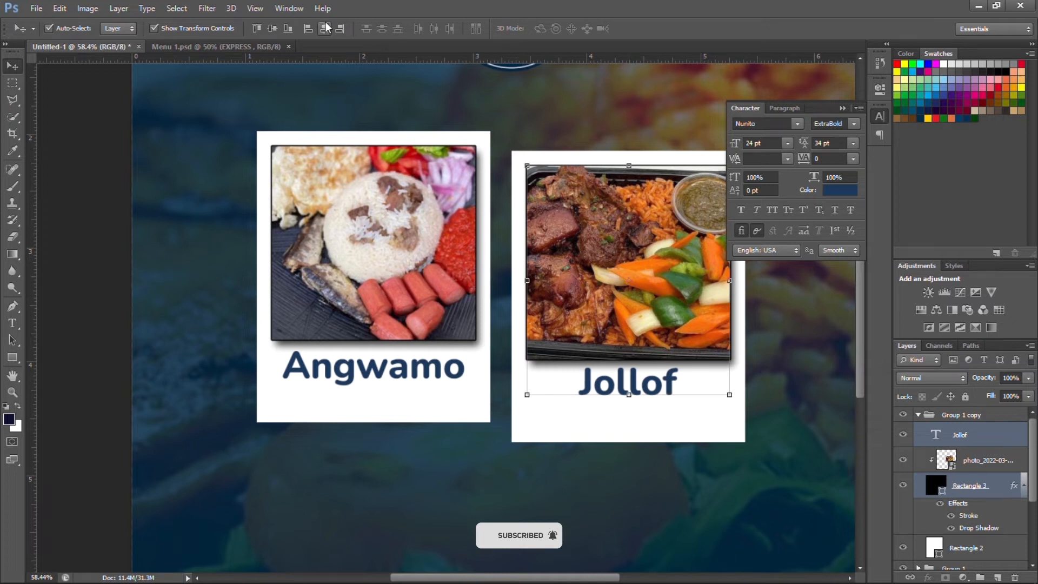
left_click(427, 384)
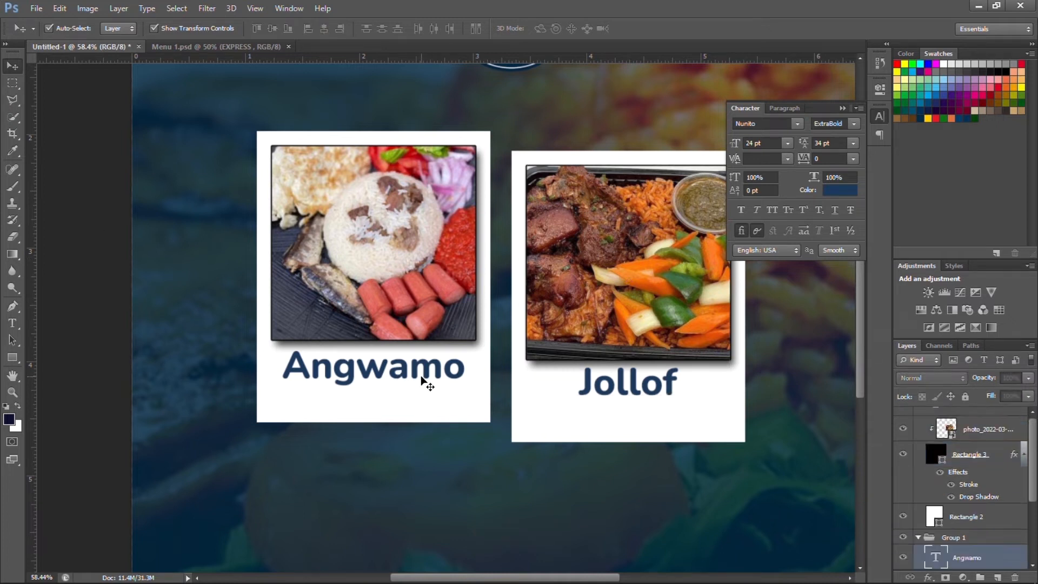
scroll(973, 513, "down", 3)
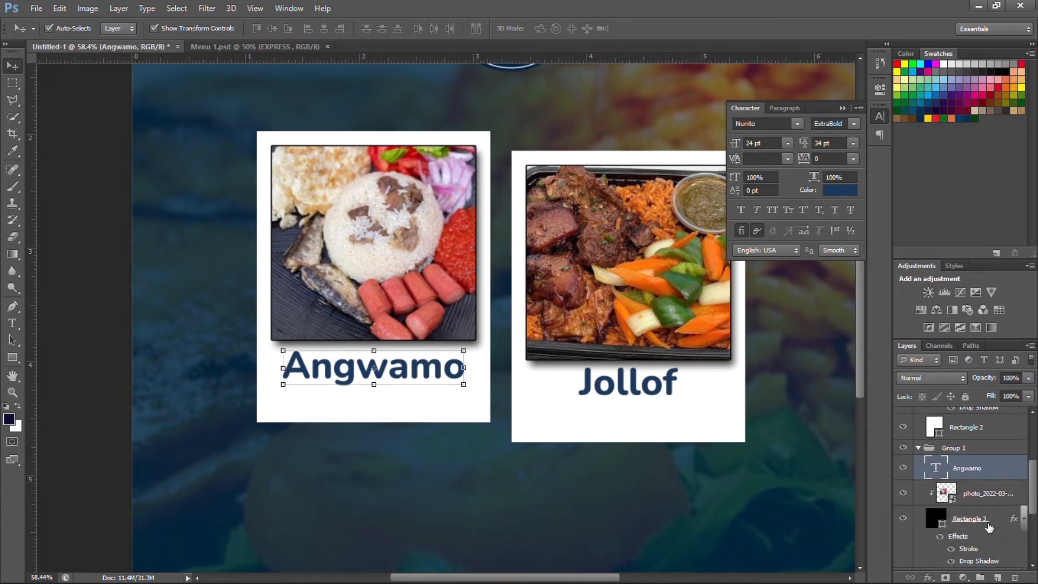
left_click(988, 526, "ctrl")
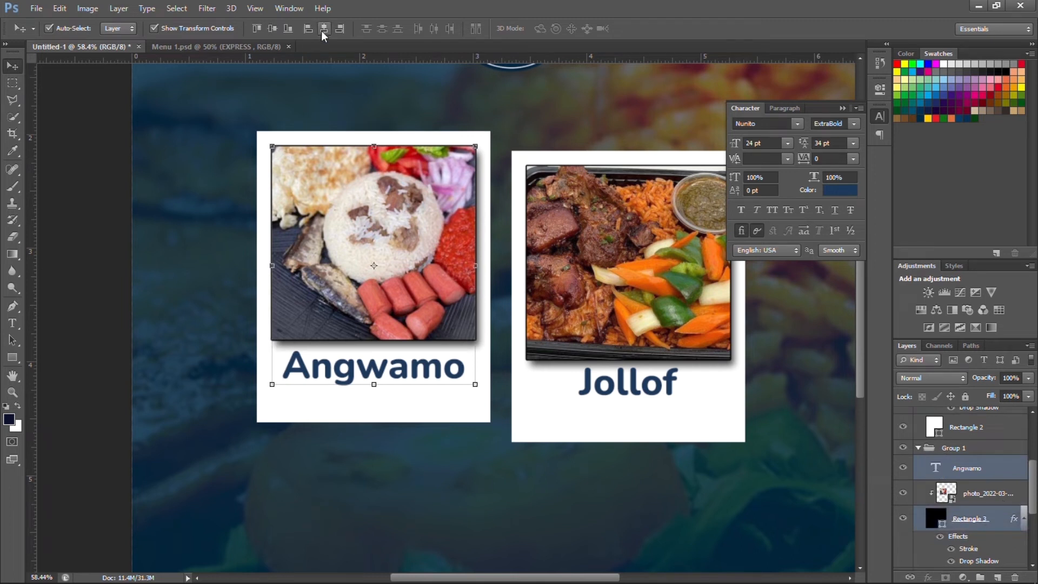
left_click(76, 191)
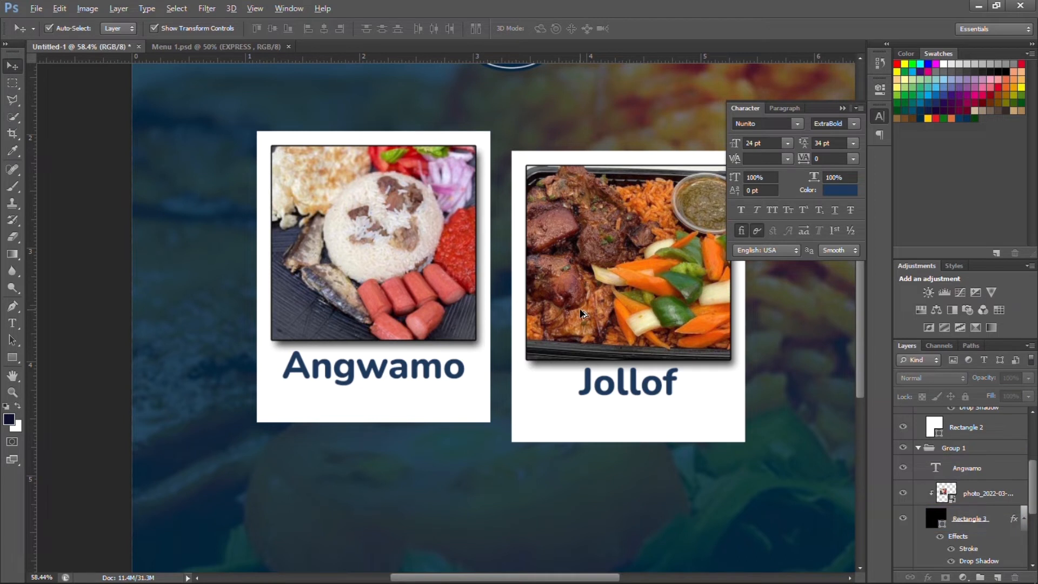
Nudge the Angwamo caption slightly up, closer beneath its photo.
key("alt")
left_click(393, 371)
key("shift+Up")
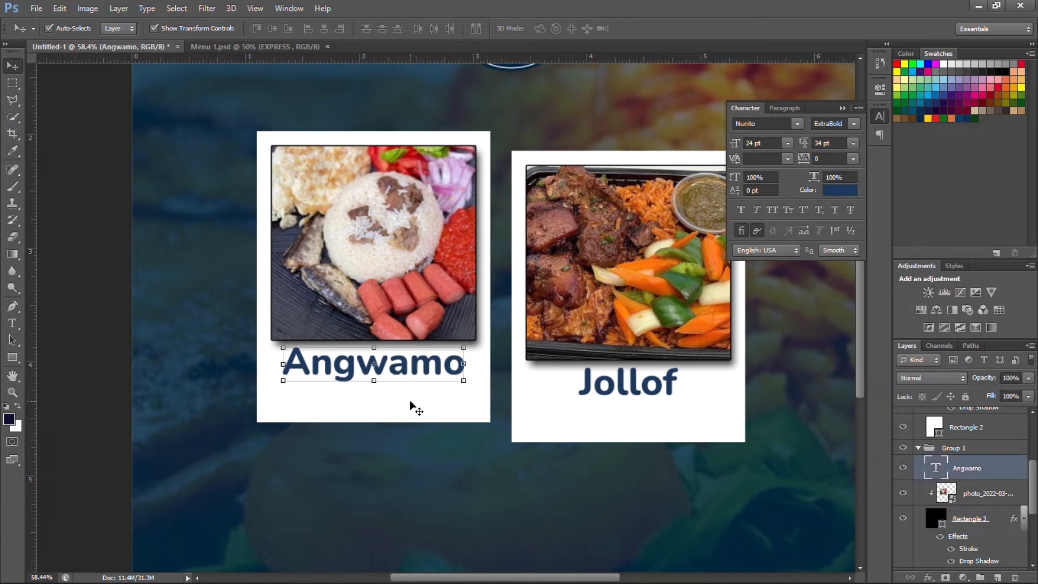
key("shift+Up")
key("shift+Up")
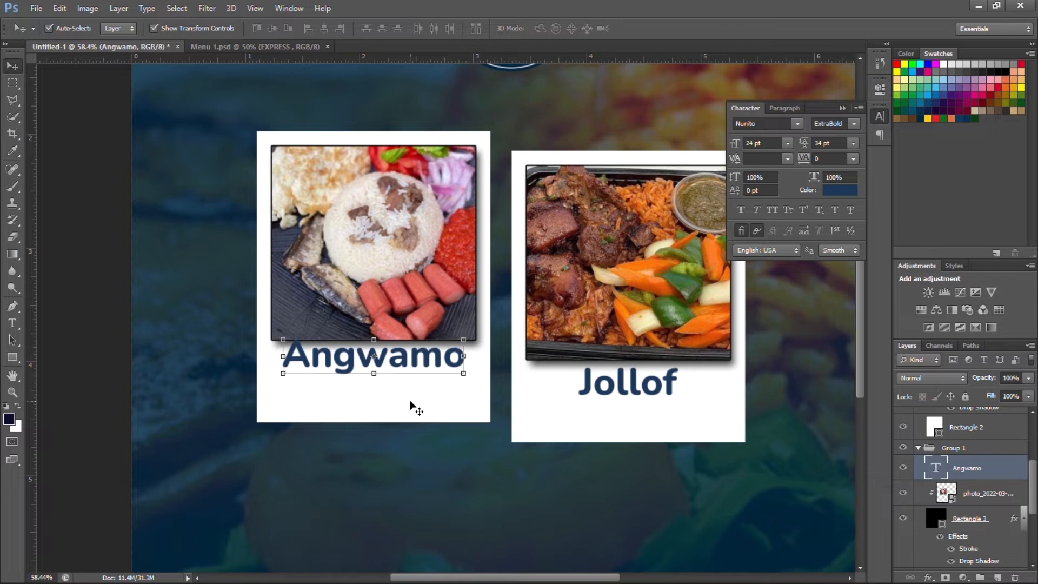
key("Down")
key("Down")
key("shift+Down")
key("shift+Down")
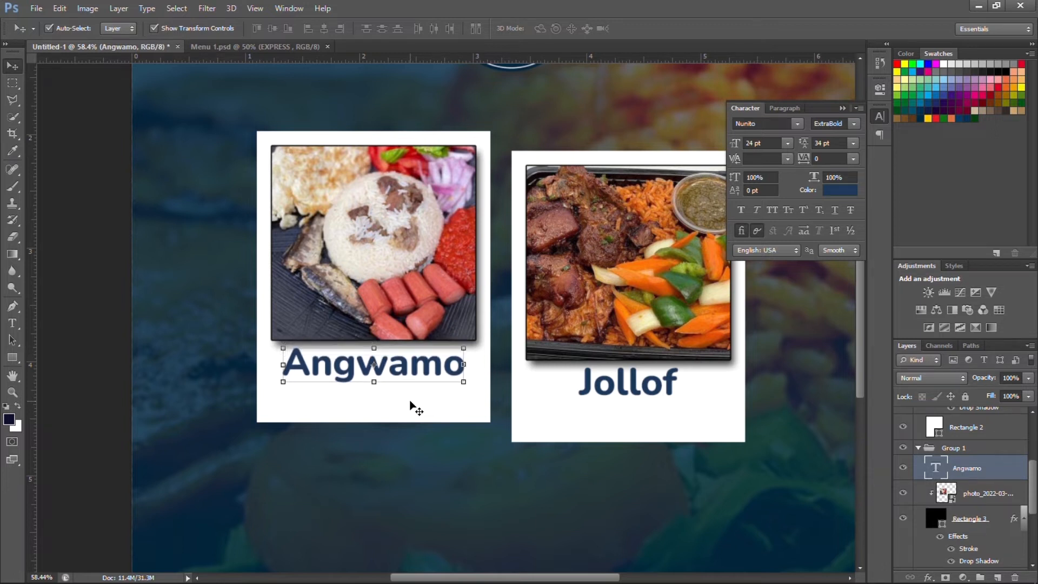
Nudge the Jollof caption slightly up toward its photo and fit the flyer in view.
left_click(600, 383)
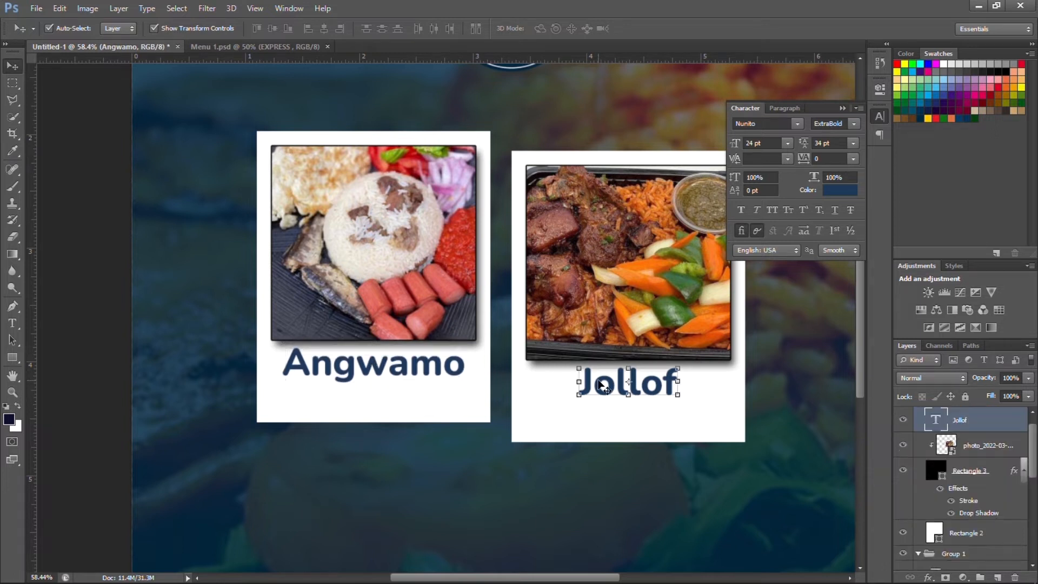
key("shift+Up")
key("shift+Up")
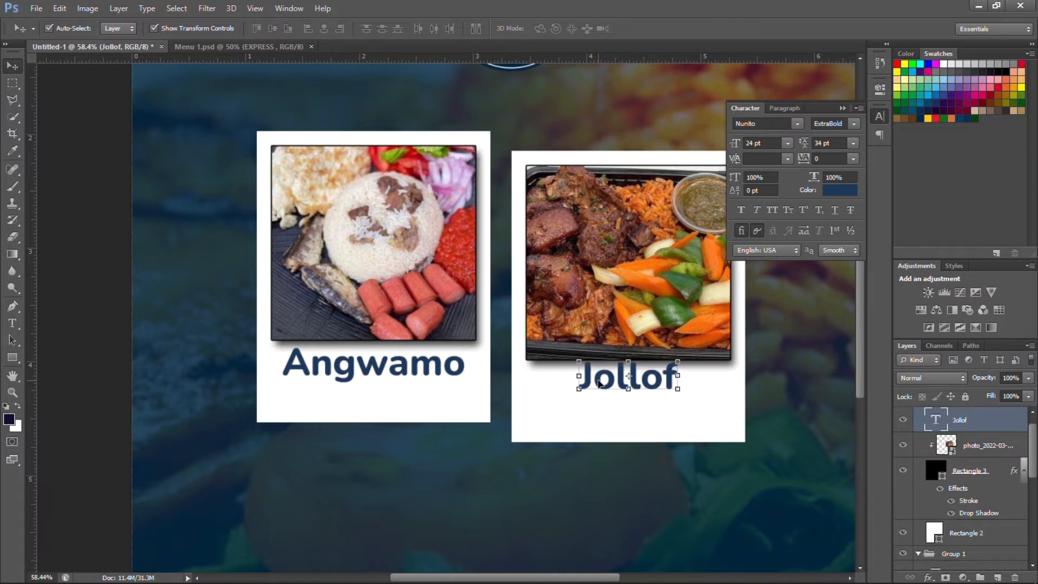
key("shift+Up")
key("shift+Down")
key("shift+Down")
key("shift+Down")
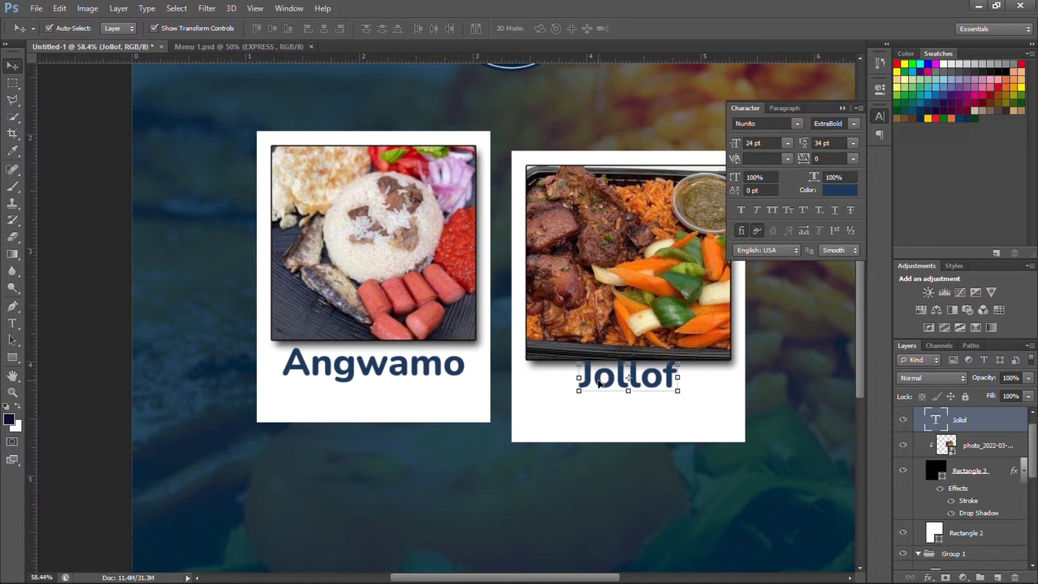
key("ctrl+0")
left_click(440, 386)
left_click(423, 390)
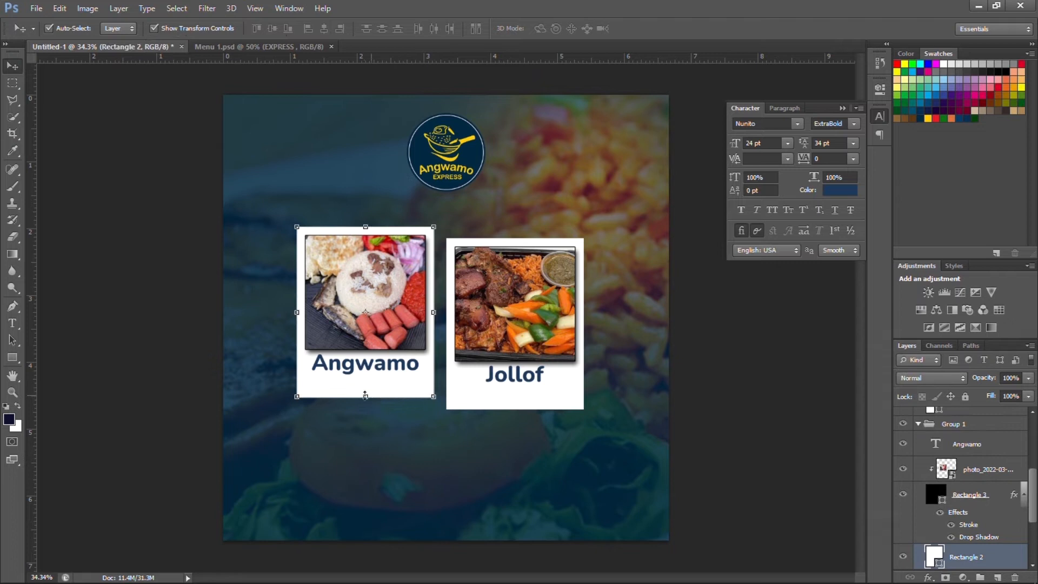
Trim the Angwamo card's bottom edge, then move the Jollof card group level beside it.
left_click_drag(365, 395, 365, 381)
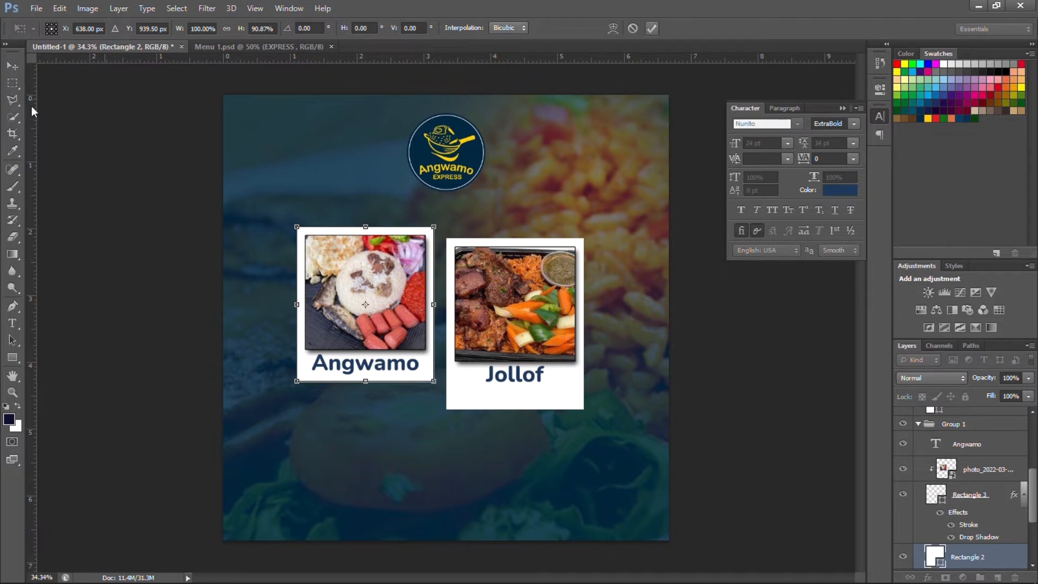
left_click(652, 28)
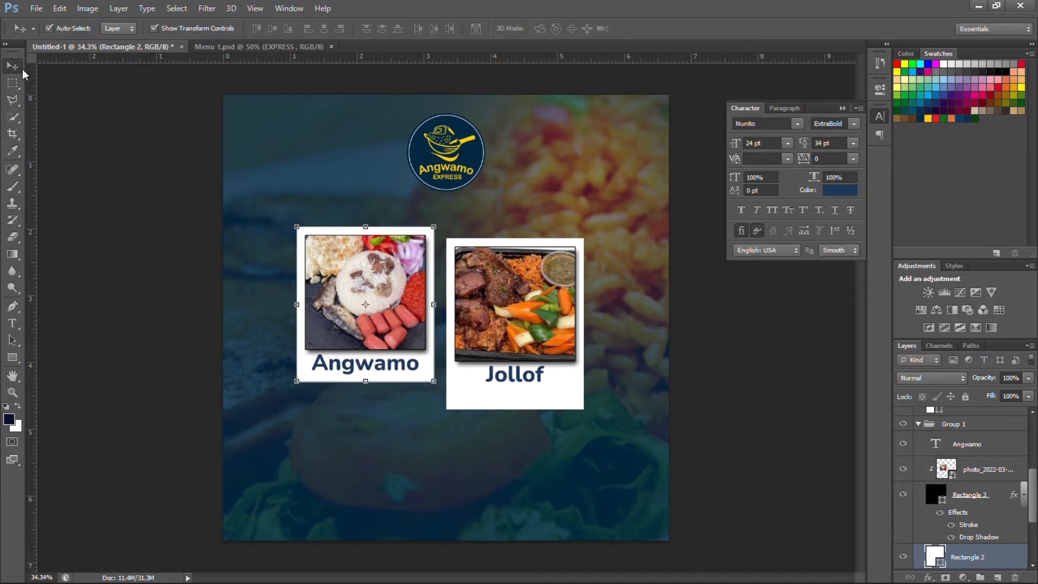
left_click(116, 28)
left_click(114, 41)
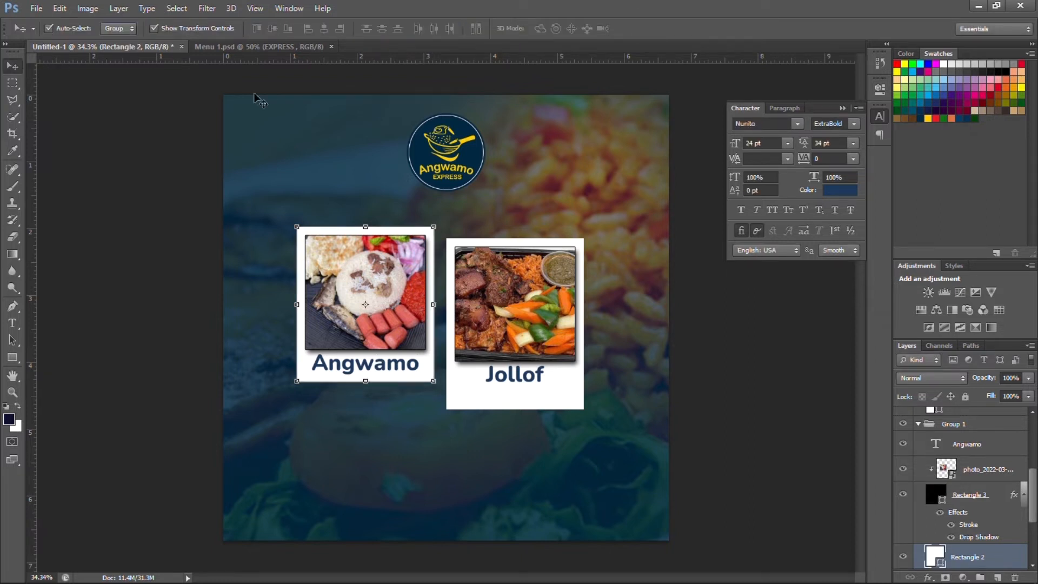
left_click(492, 310)
left_click_drag(489, 307, 493, 311)
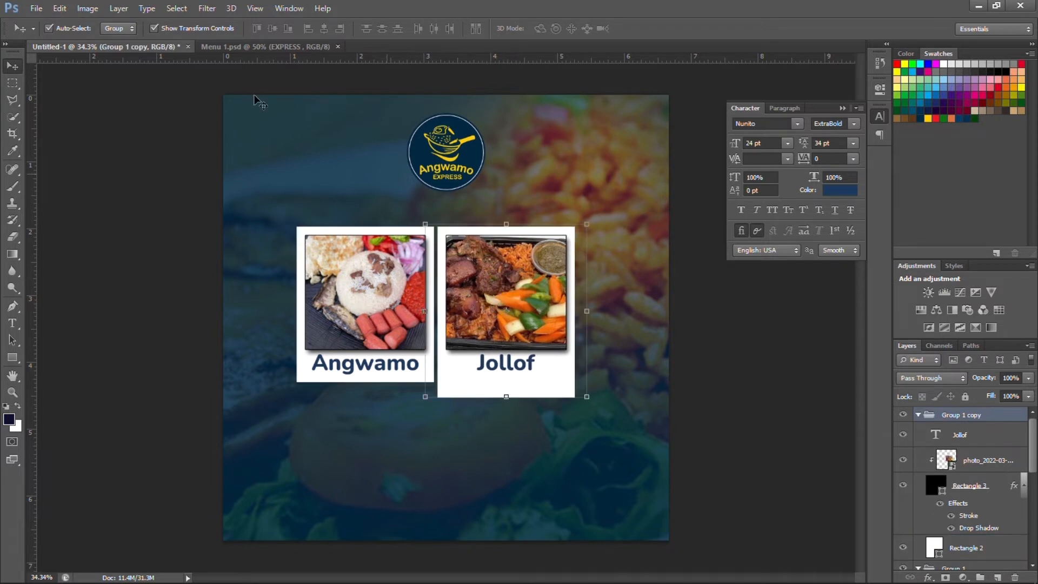
With Auto-Select back on Layer, shorten the Jollof card's white backing from the bottom.
left_click(116, 28)
left_click(125, 50)
left_click(129, 39)
left_click(130, 49)
left_click(466, 387)
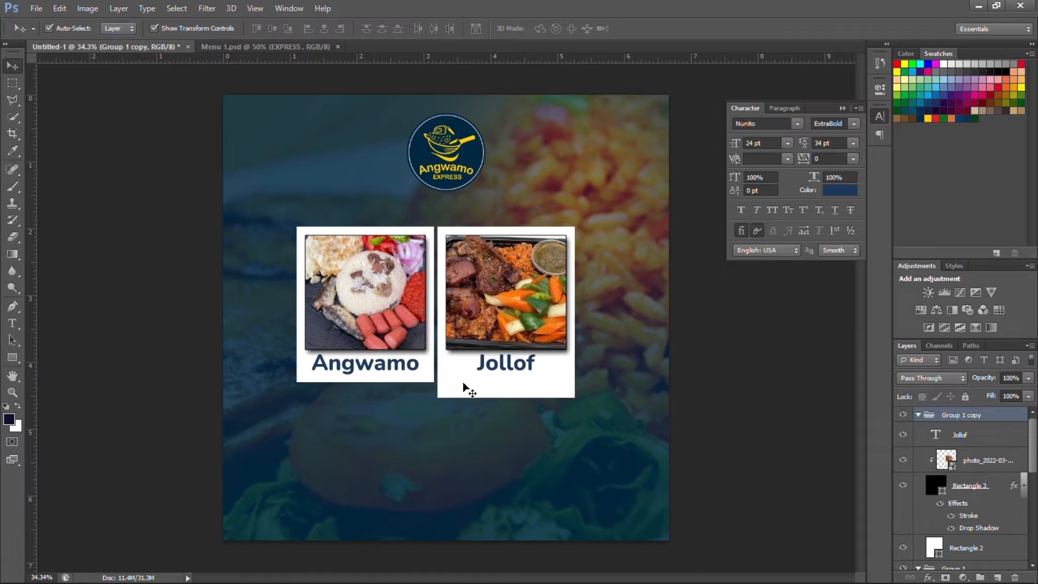
left_click(482, 393)
key("ctrl+t")
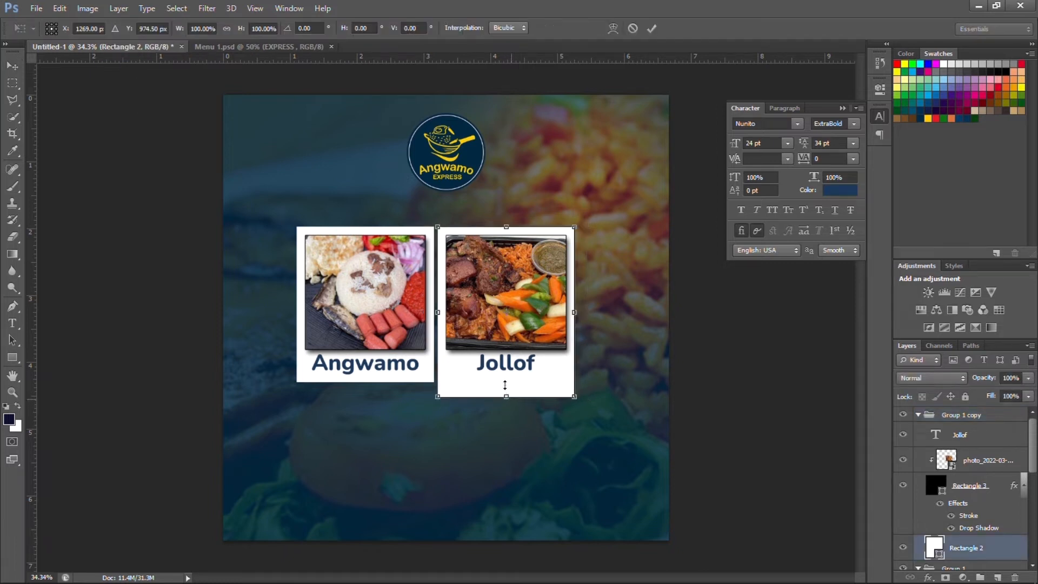
left_click_drag(506, 397, 505, 381)
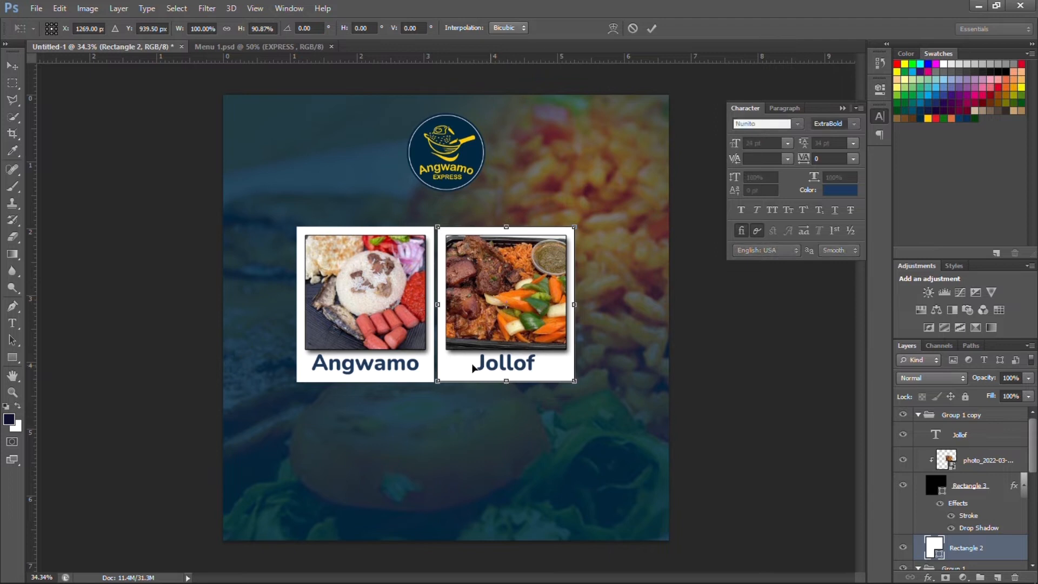
left_click(651, 29)
left_click(149, 194)
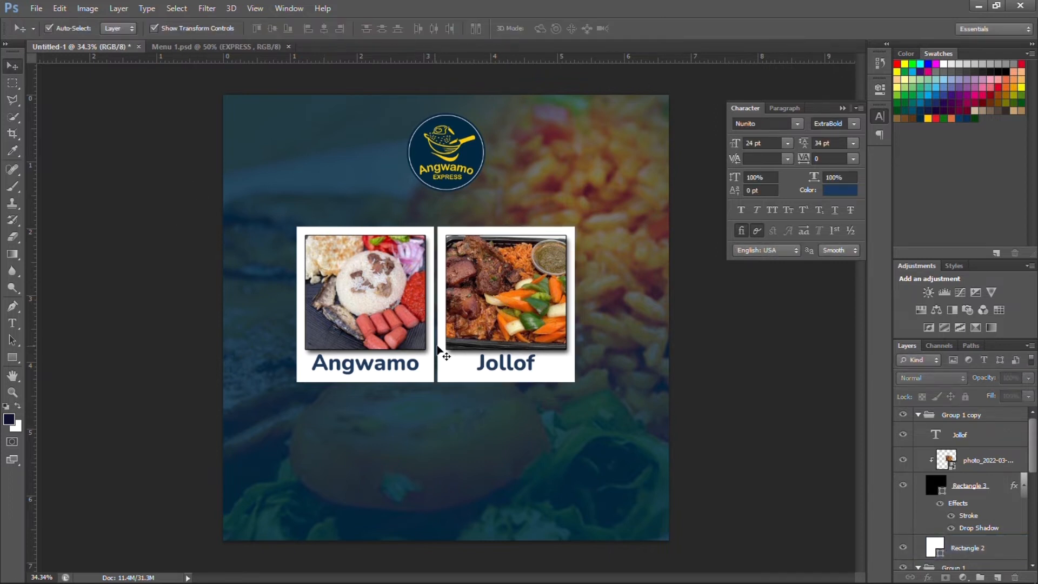
Set Auto-Select to Group and move the Angwamo card left, apart from the Jollof card.
scroll(461, 313, "down", 4)
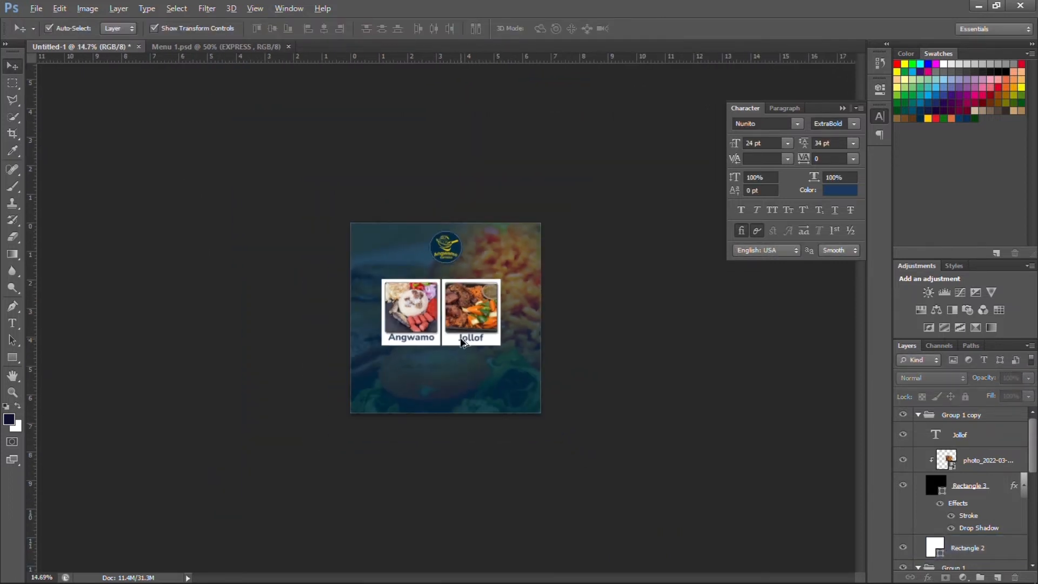
scroll(463, 343, "up", 2)
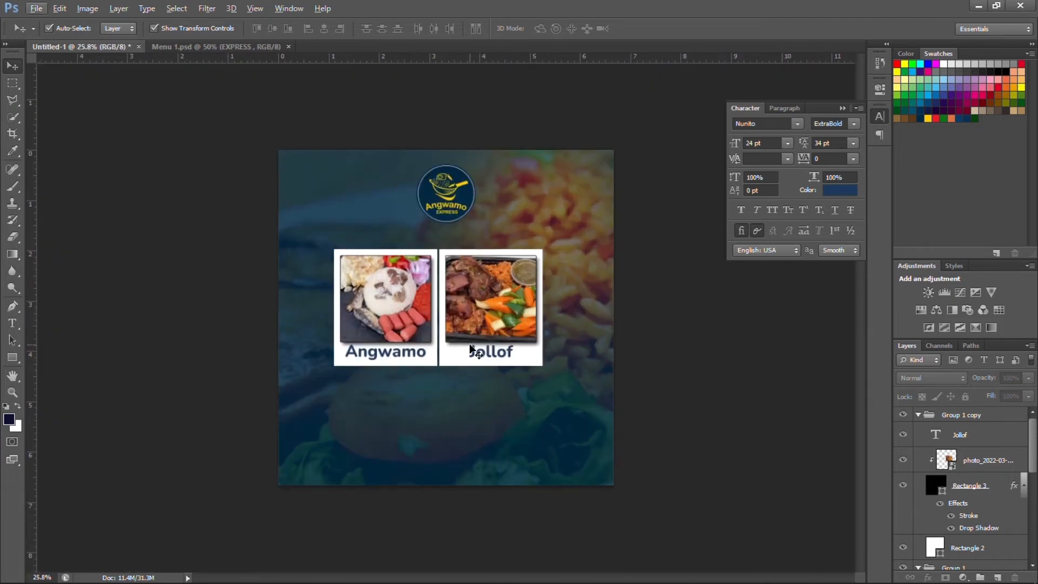
left_click(106, 29)
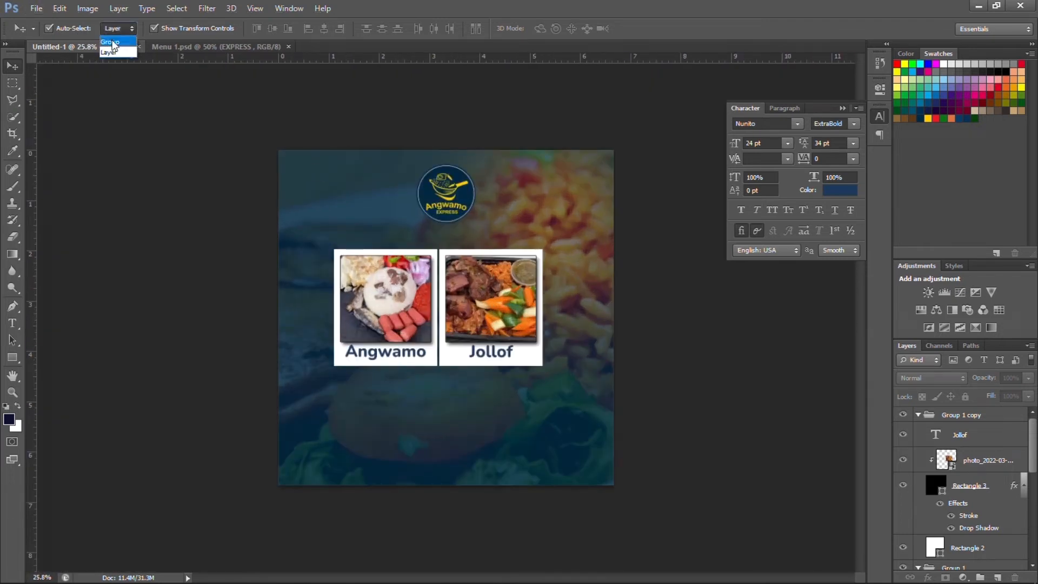
left_click(112, 41)
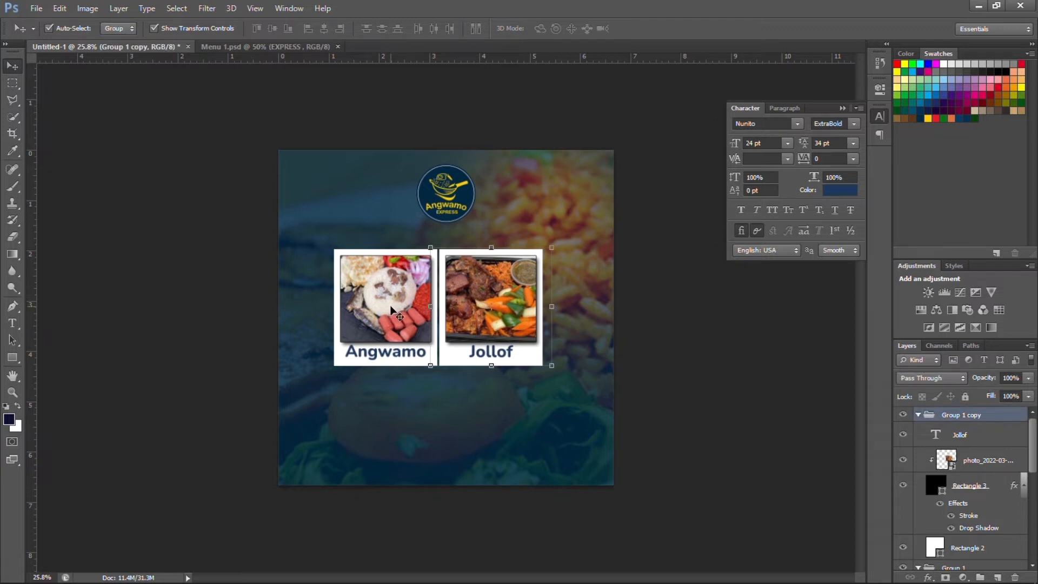
left_click_drag(390, 314, 349, 322)
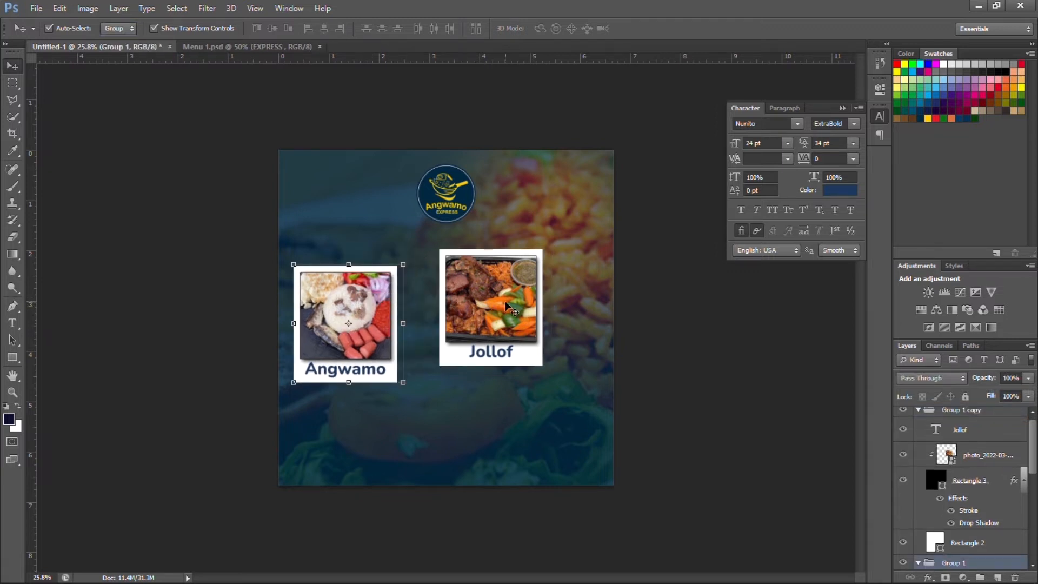
left_click_drag(508, 305, 557, 330)
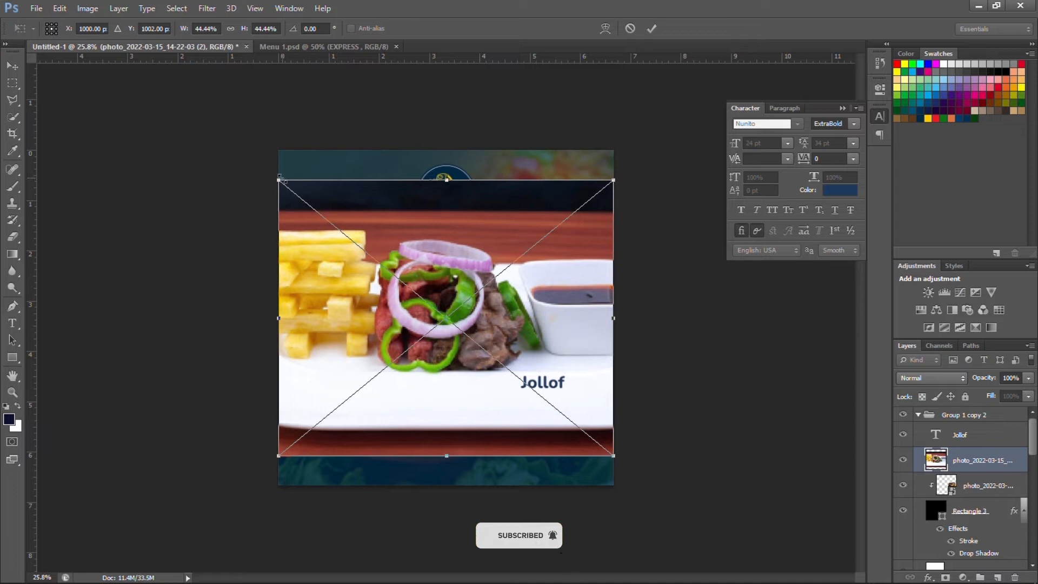
Scale the new fries photo down to about 19% and move it up and right.
left_click_drag(278, 180, 469, 338)
left_click_drag(533, 389, 555, 321)
key("Return")
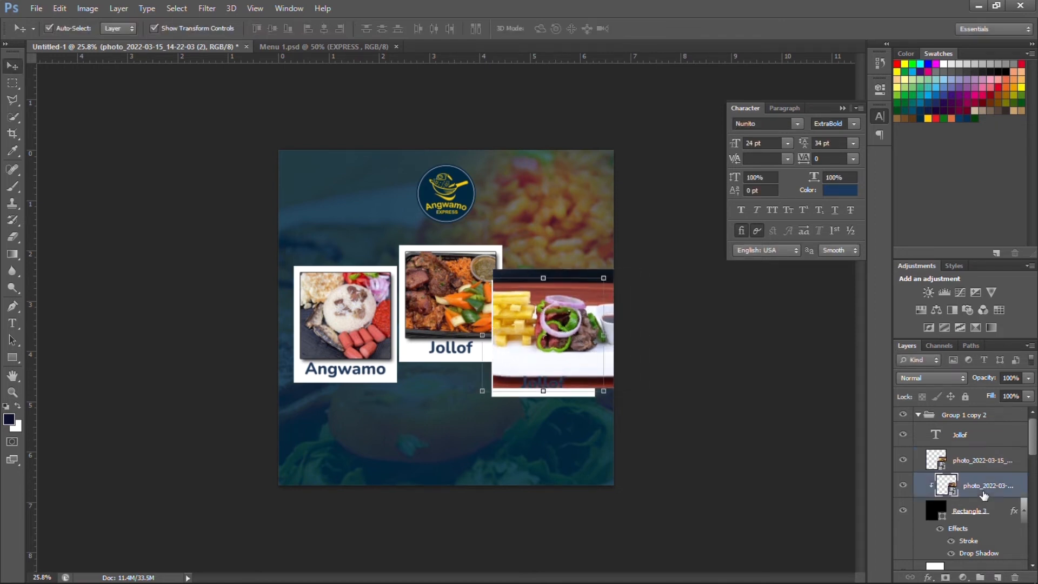
Clip the fries photo into the third white frame and enlarge it to fill.
right_click(979, 466)
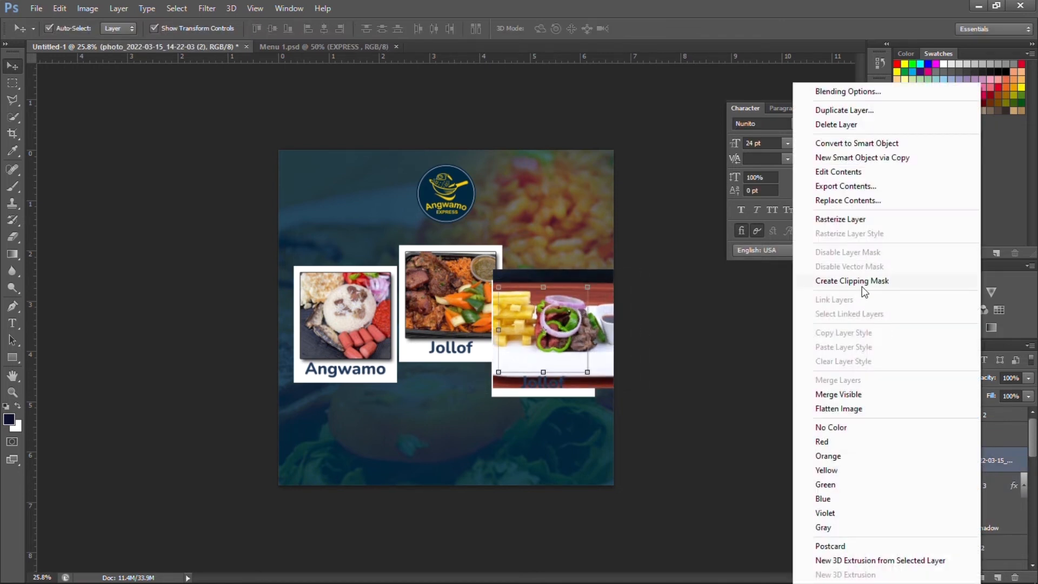
left_click(863, 282)
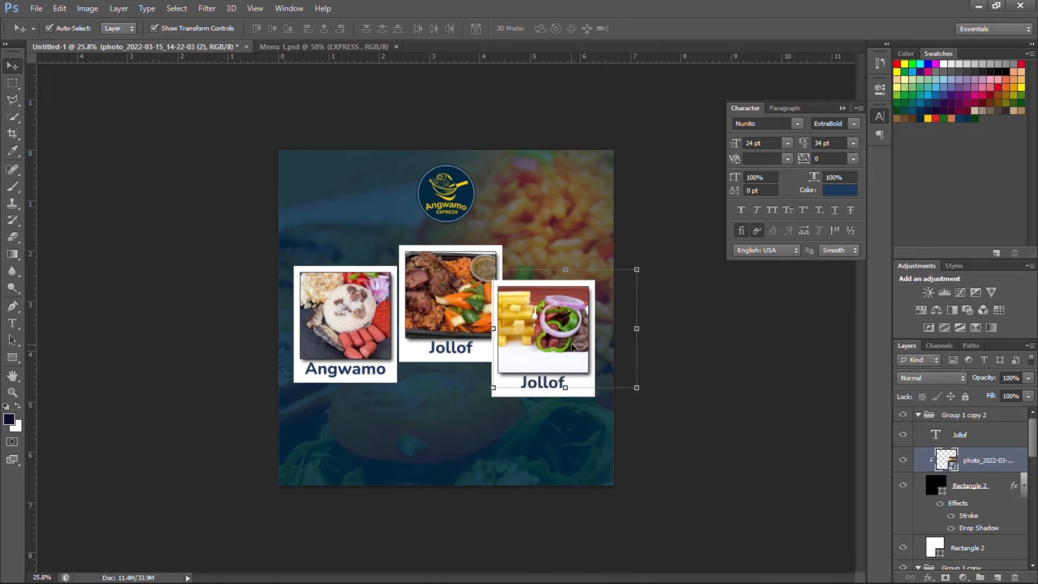
left_click_drag(573, 347, 572, 354)
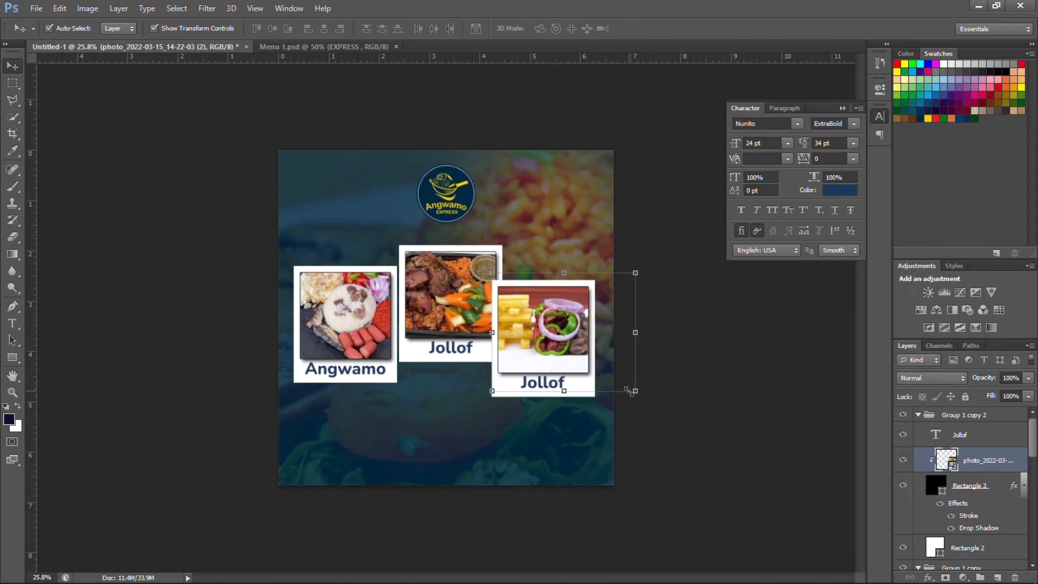
left_click_drag(641, 398, 656, 413)
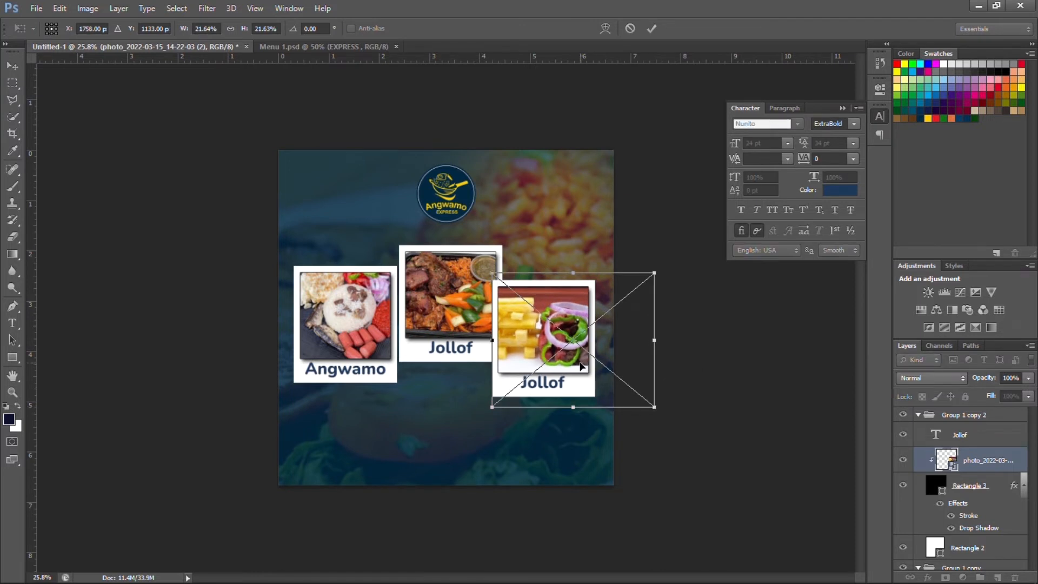
left_click(651, 26)
left_click(682, 439)
scroll(555, 409, "up", 1)
scroll(555, 412, "up", 1)
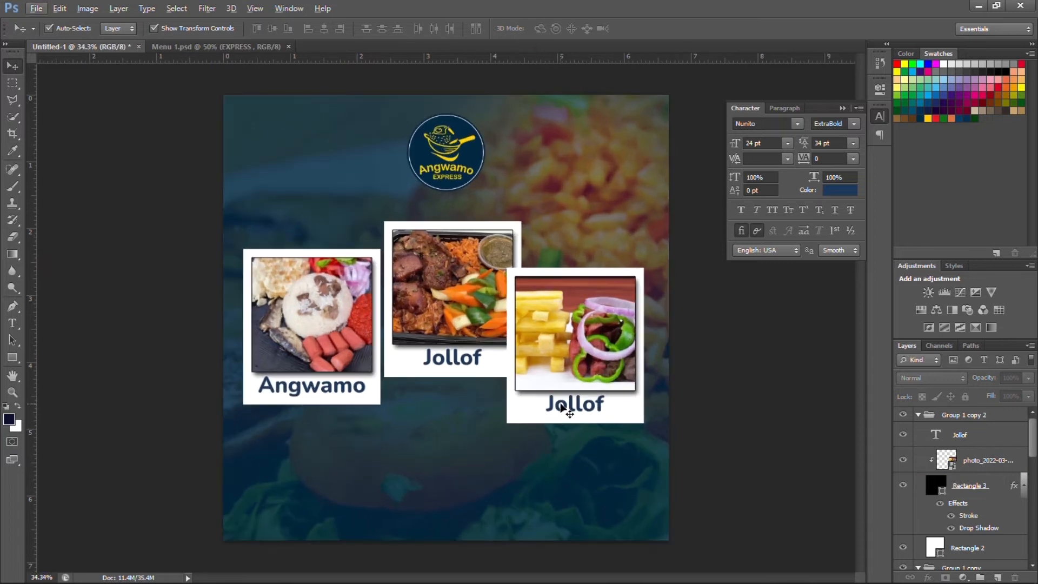
Change the third card's label text from Jollof to 'Fried Yam'.
left_click(556, 405)
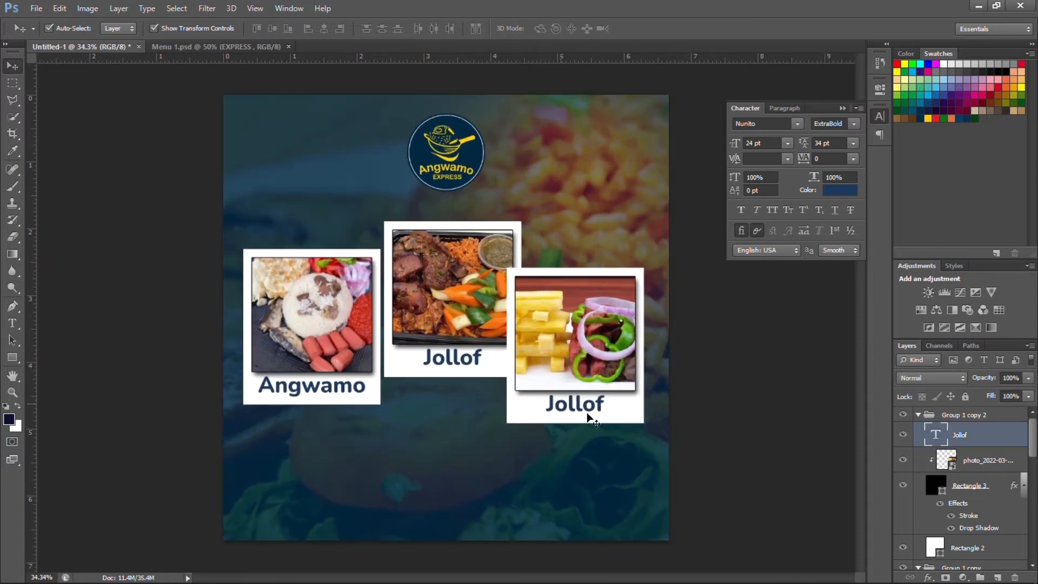
double_click(940, 435)
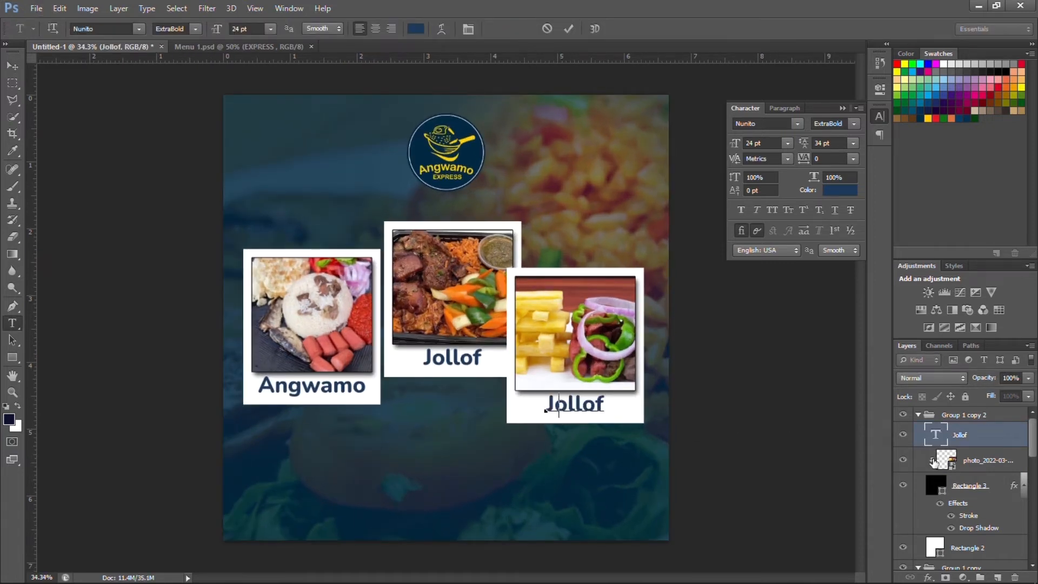
type("Fried")
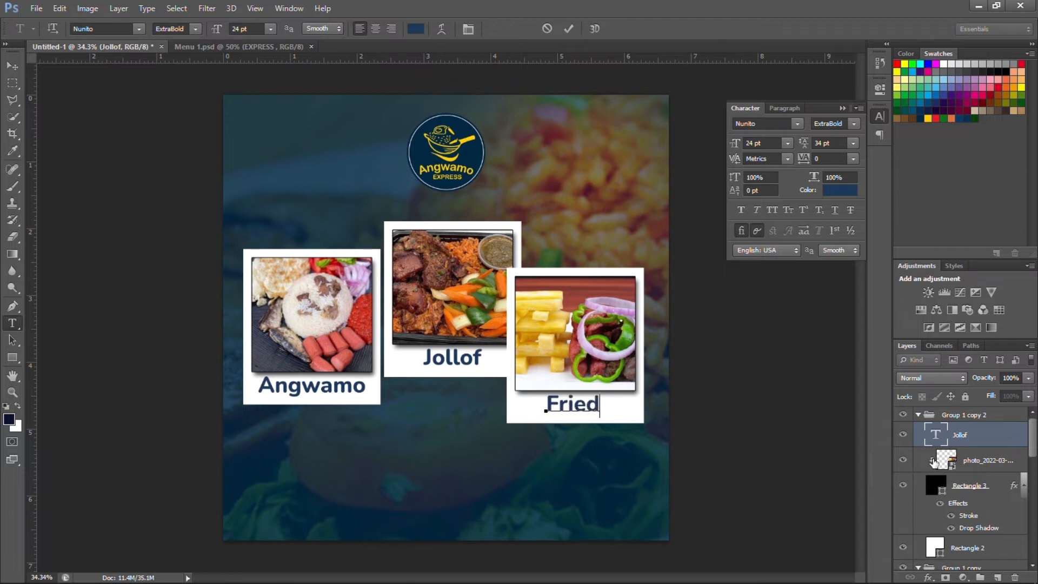
type(" Yam")
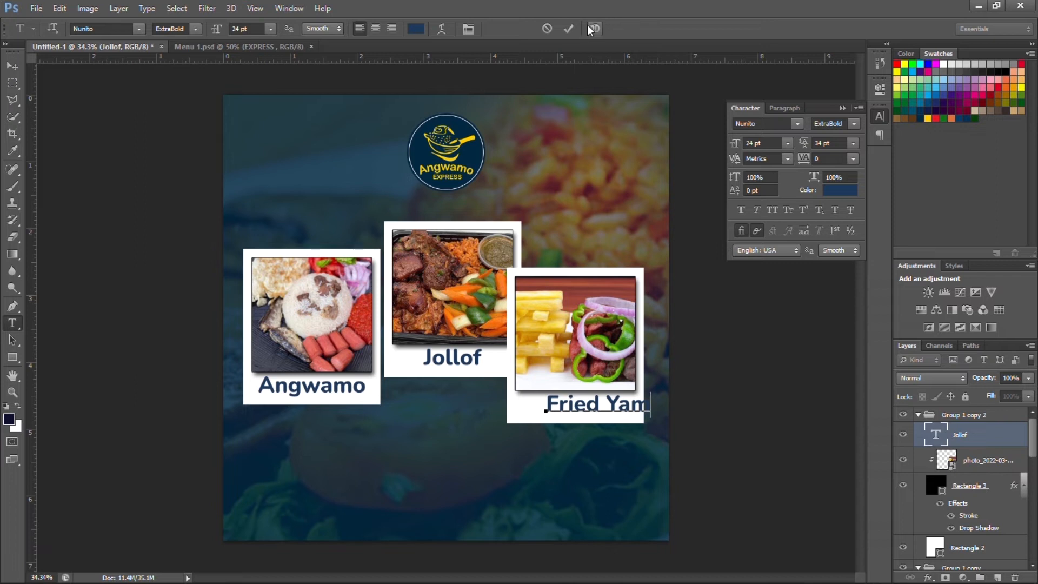
left_click(568, 30)
key("v")
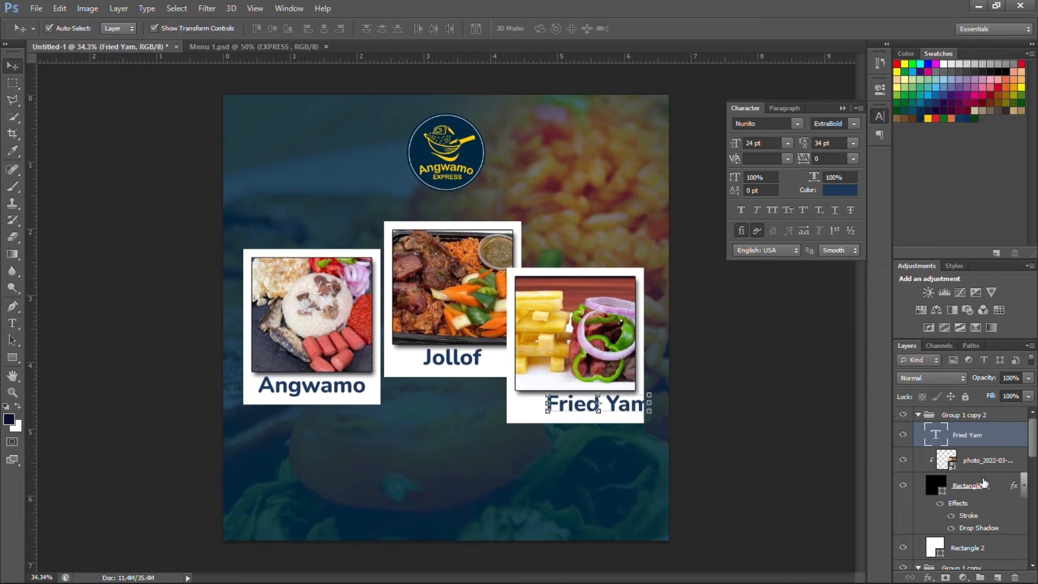
Centre the Fried Yam label horizontally with the third card's frame layers.
left_click(994, 489, "ctrl")
left_click(984, 547, "ctrl")
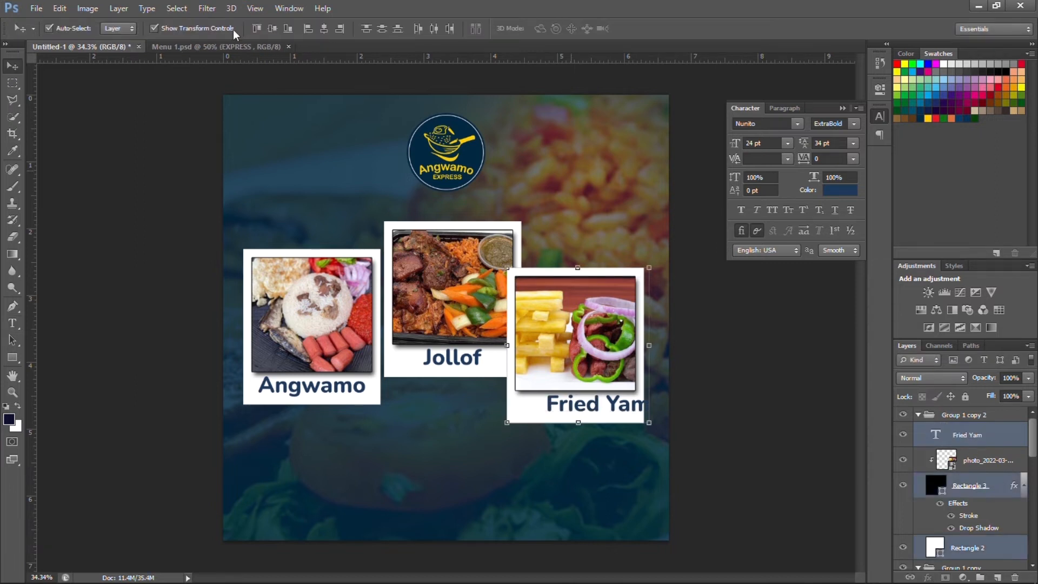
left_click(325, 29)
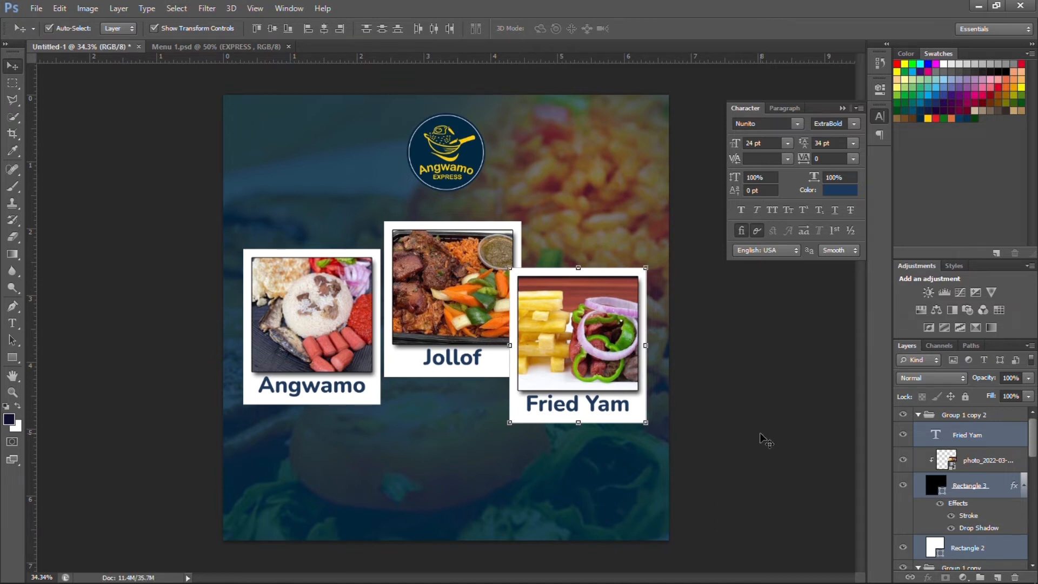
left_click(720, 417)
Shift the fries photo slightly right within its frame.
left_click(572, 349)
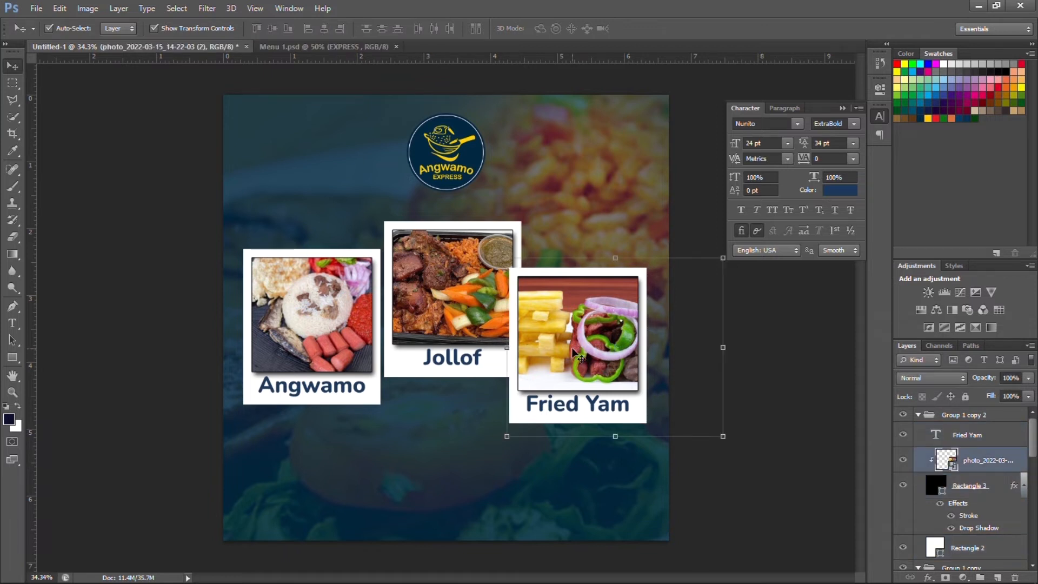
left_click_drag(572, 347, 583, 349)
left_click(797, 394)
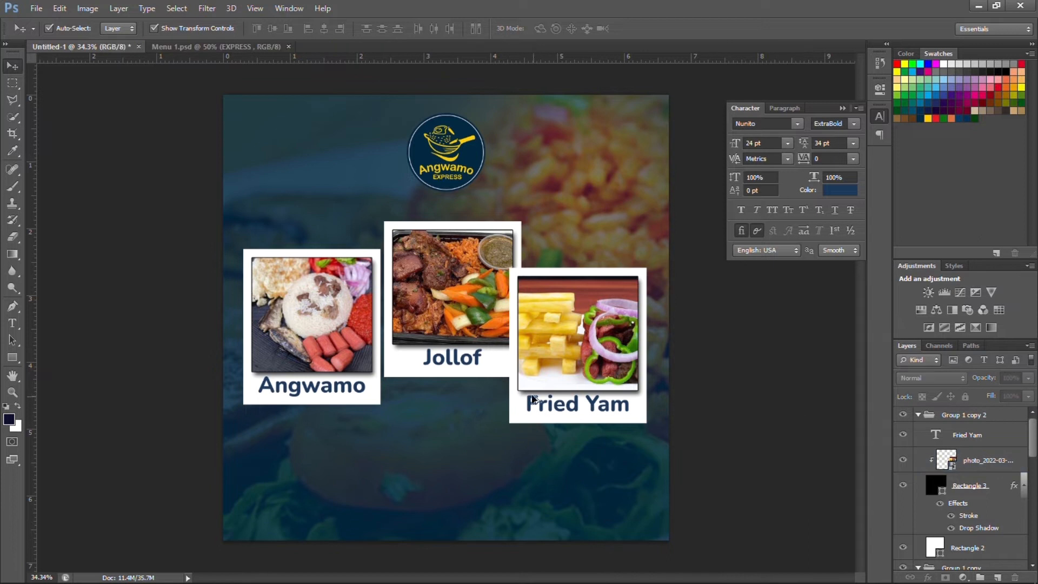
scroll(544, 368, "down", 1)
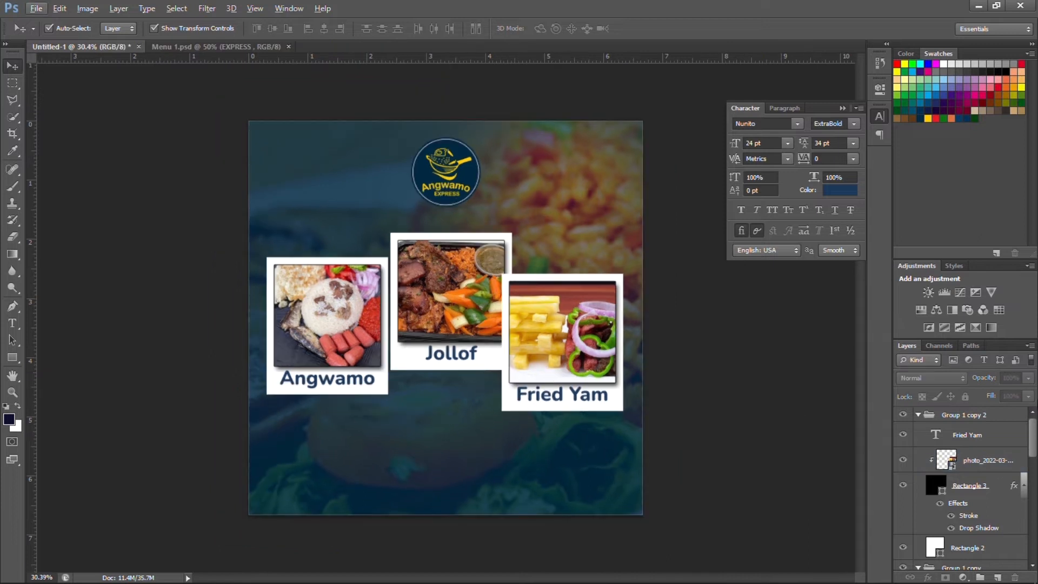
Collapse the three card groups and rename the first two Angwamo and Jollof.
left_click(918, 414)
left_click(917, 430)
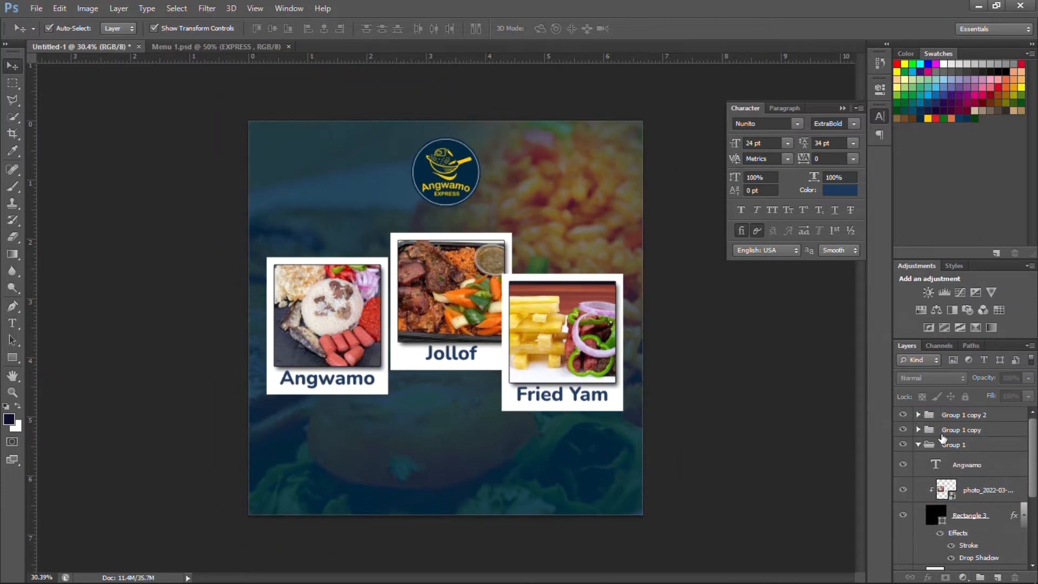
left_click(917, 445)
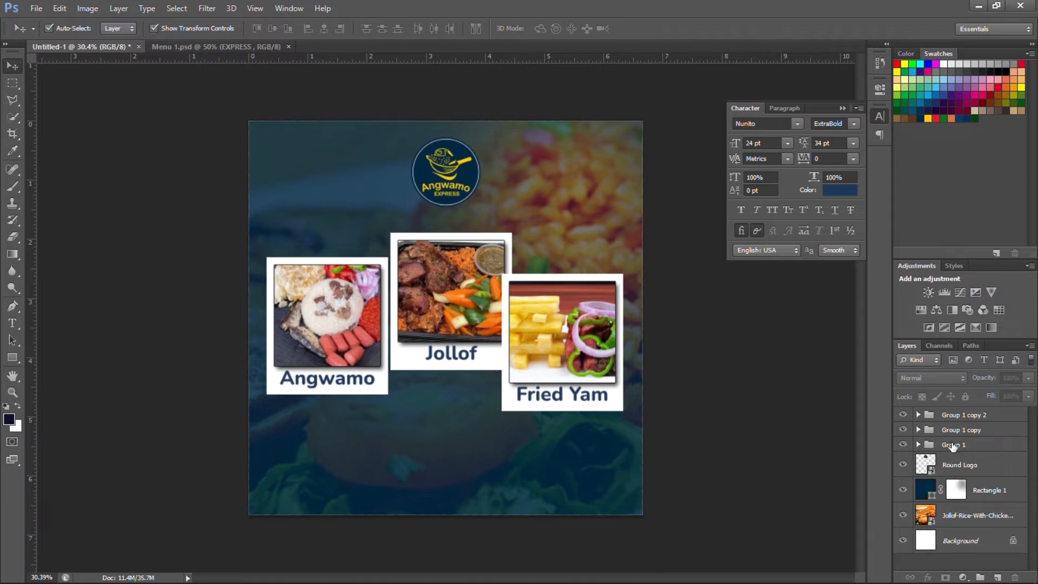
double_click(952, 444)
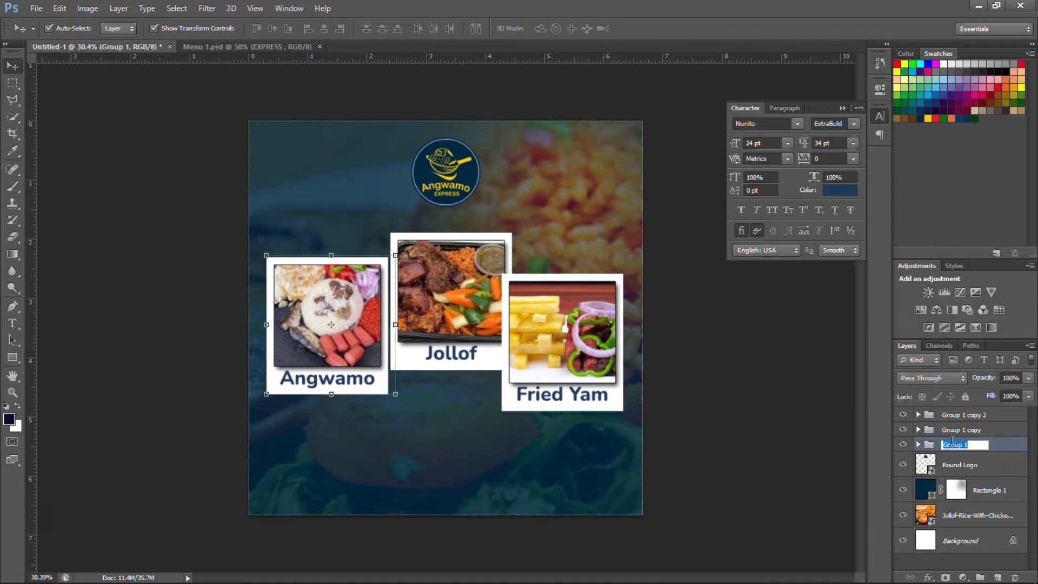
type("Angwamo")
left_click(971, 430)
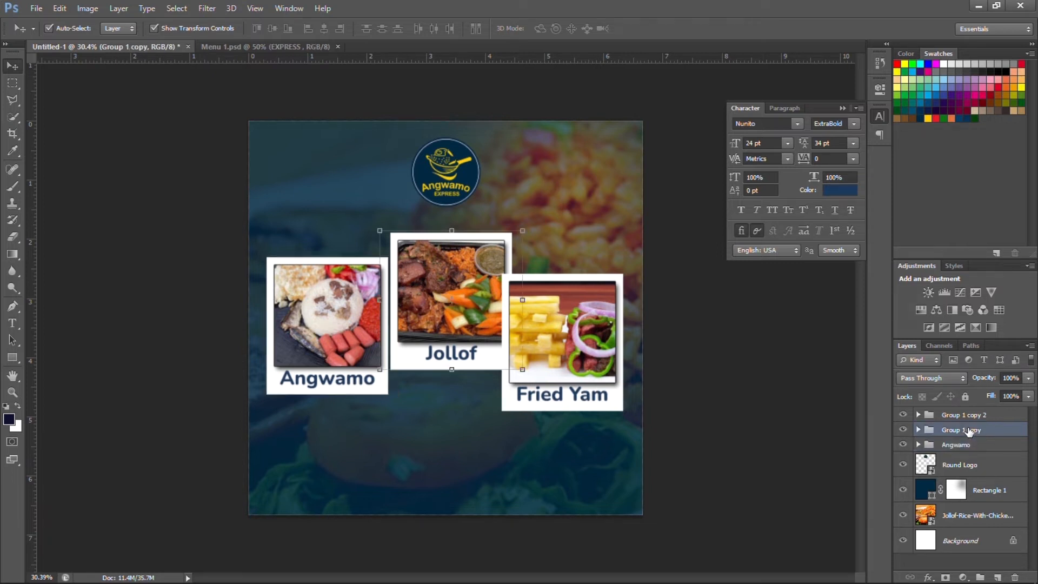
double_click(969, 430)
type("Jollof")
left_click(965, 422)
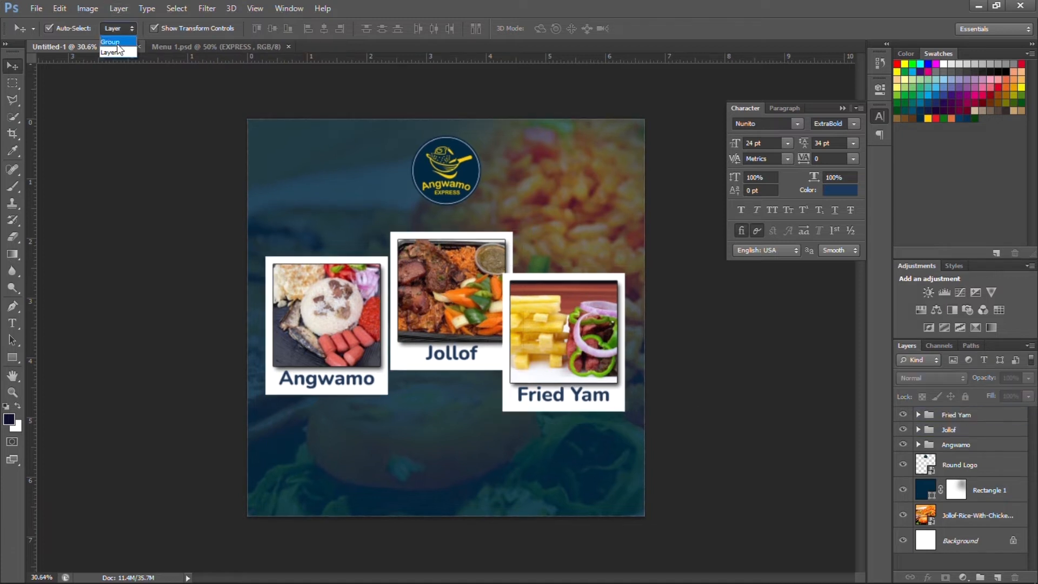
left_click(114, 41)
Tilt the Angwamo card counter-clockwise and the Jollof card clockwise.
left_click(346, 329)
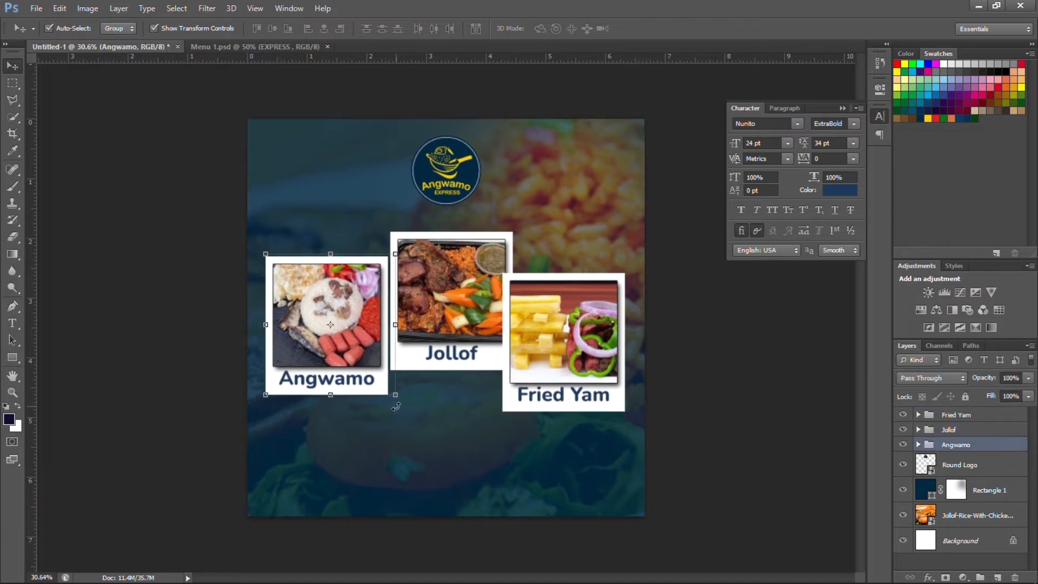
left_click_drag(390, 400, 454, 419)
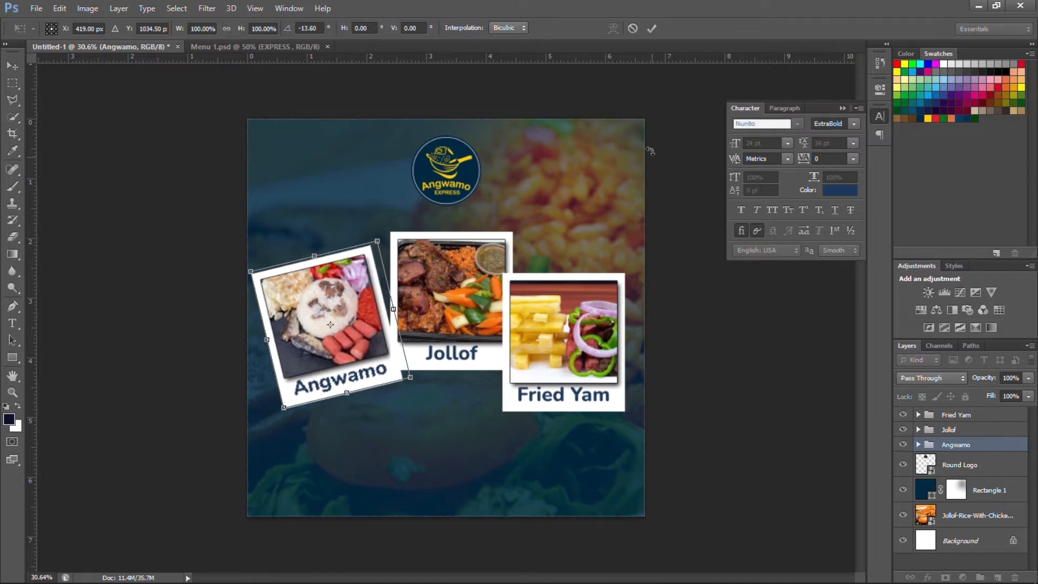
left_click(651, 29)
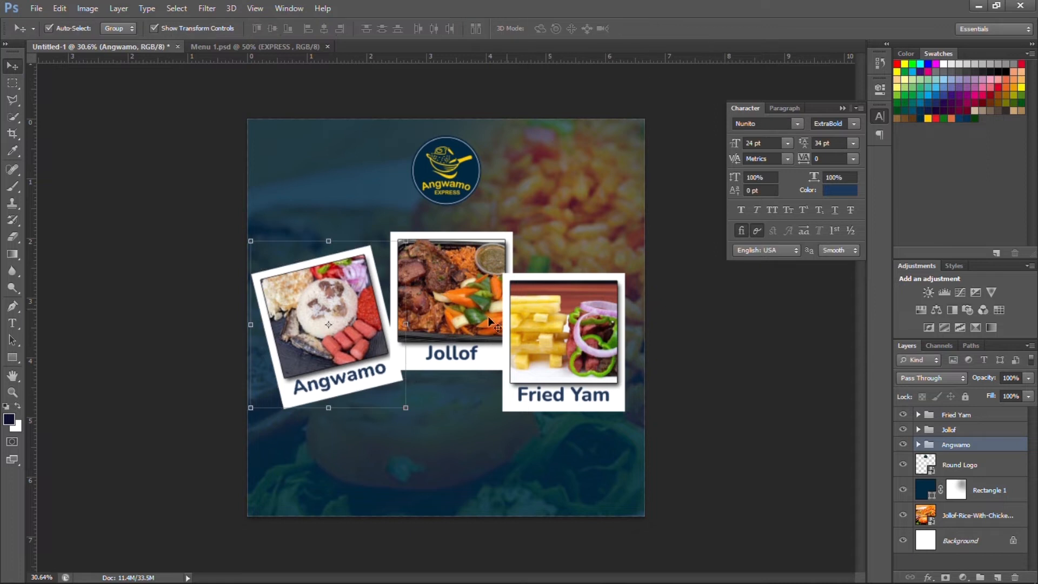
left_click_drag(467, 323, 458, 351)
key("ctrl+t")
left_click_drag(522, 248, 542, 268)
left_click_drag(492, 303, 506, 289)
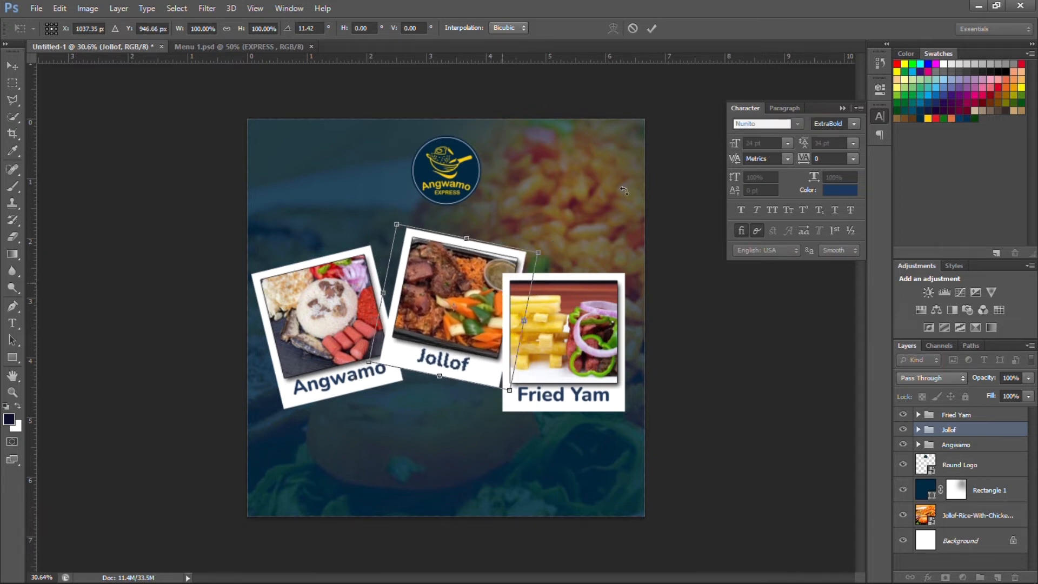
left_click(653, 30)
Tilt the Fried Yam card counter-clockwise to about −19.5° and raise it slightly.
left_click(616, 333)
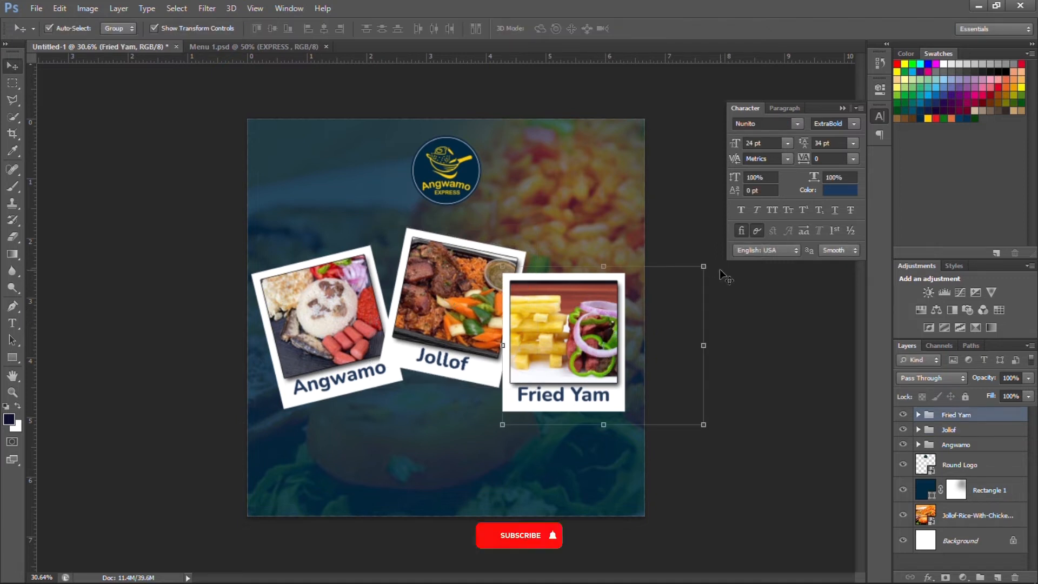
left_click_drag(710, 262, 682, 251)
left_click_drag(584, 350, 582, 340)
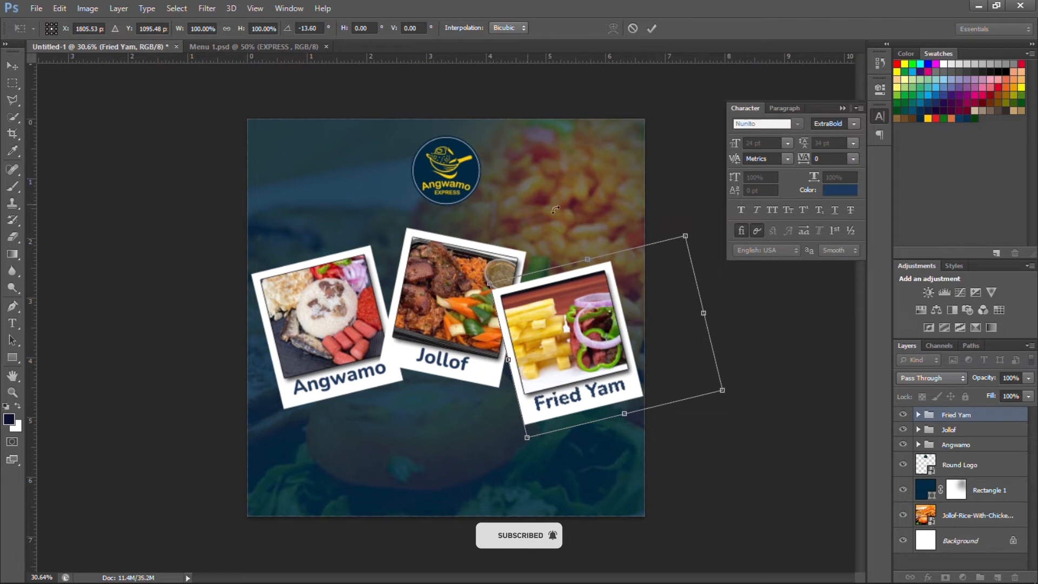
left_click_drag(675, 215, 659, 194)
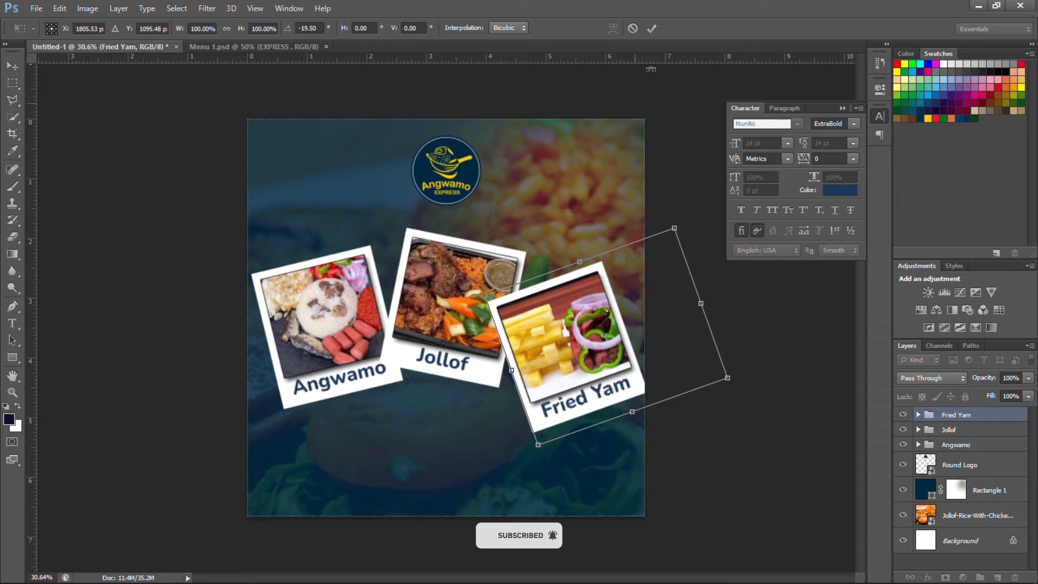
left_click(653, 28)
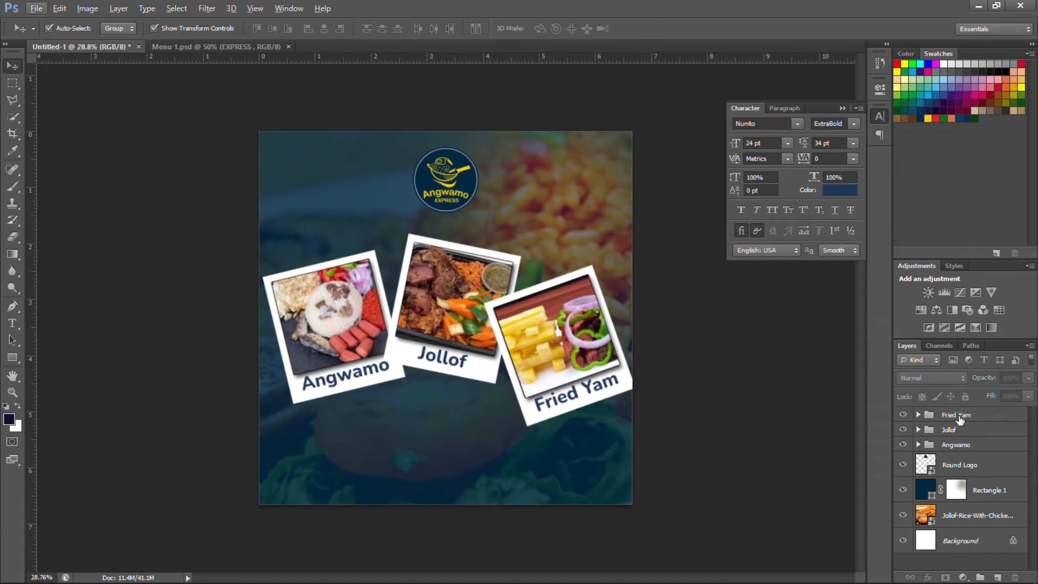
Shift all three cards together slightly upward and zoom in a little.
left_click(960, 419)
left_click(956, 445, "shift")
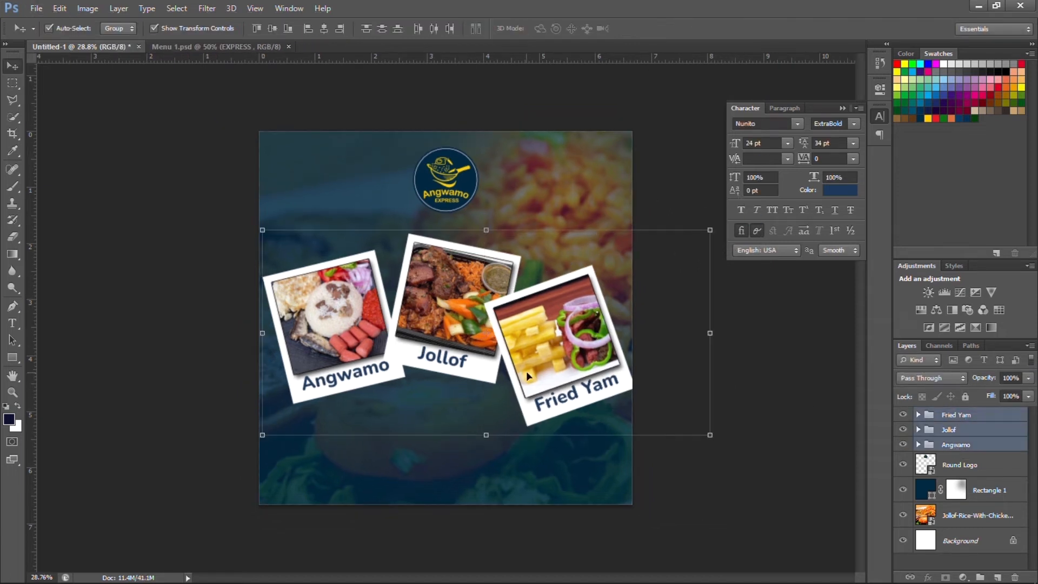
mouse_move(560, 369)
left_mouse_down()
mouse_move(554, 357)
mouse_move(558, 367)
left_mouse_up()
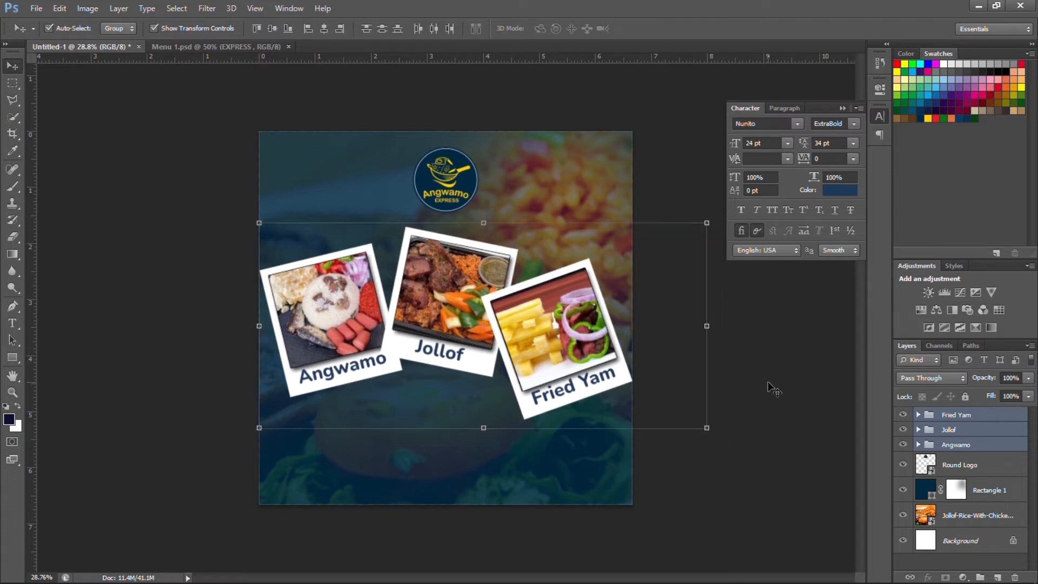
left_click(734, 391)
key("ctrl+plus")
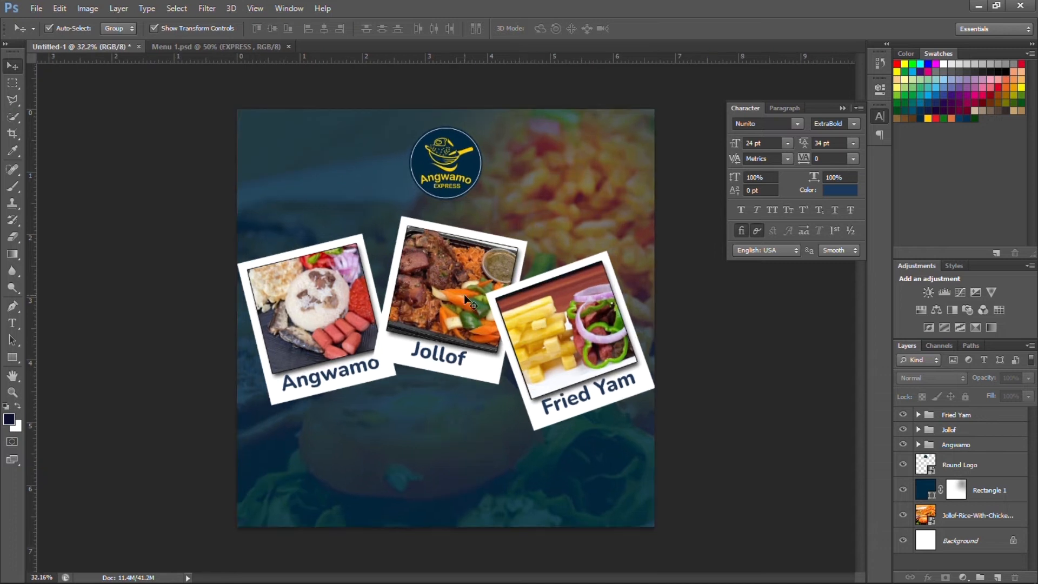
Bring the social handle text and yellow icon row from Menu 1.psd into the flyer's bottom-left.
left_click(242, 47)
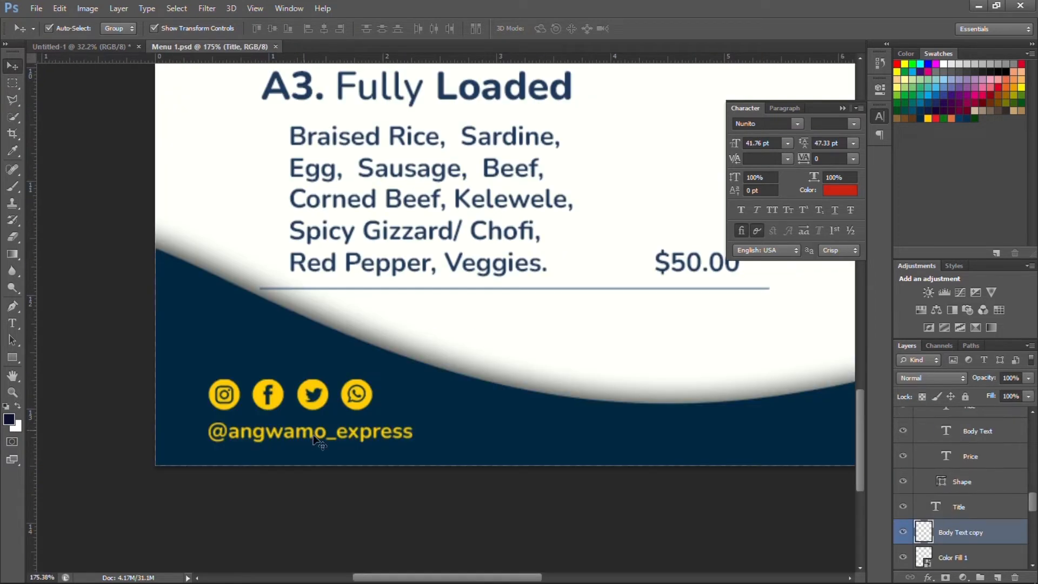
left_click(315, 439)
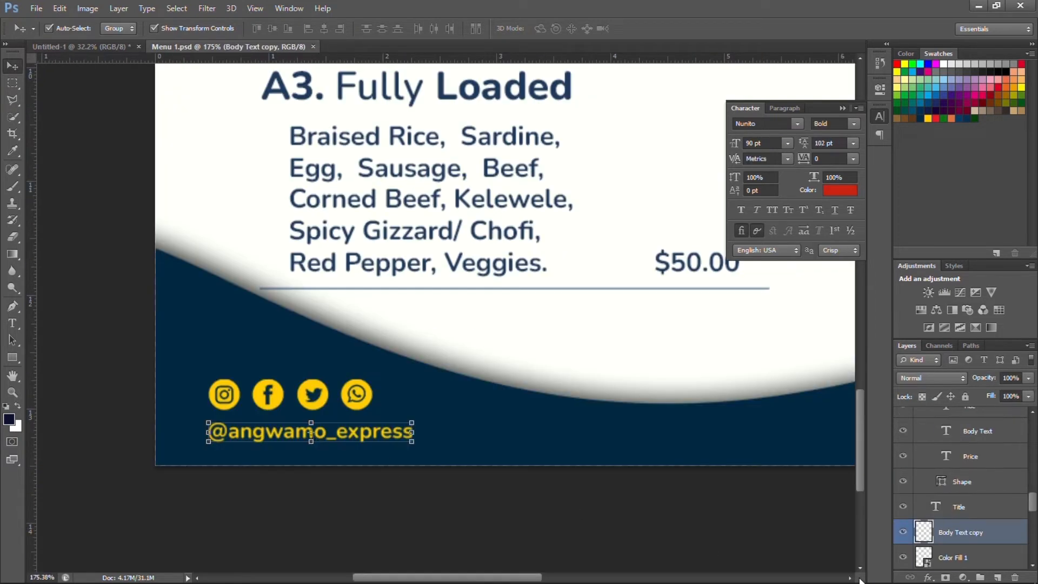
left_click(967, 558, "ctrl")
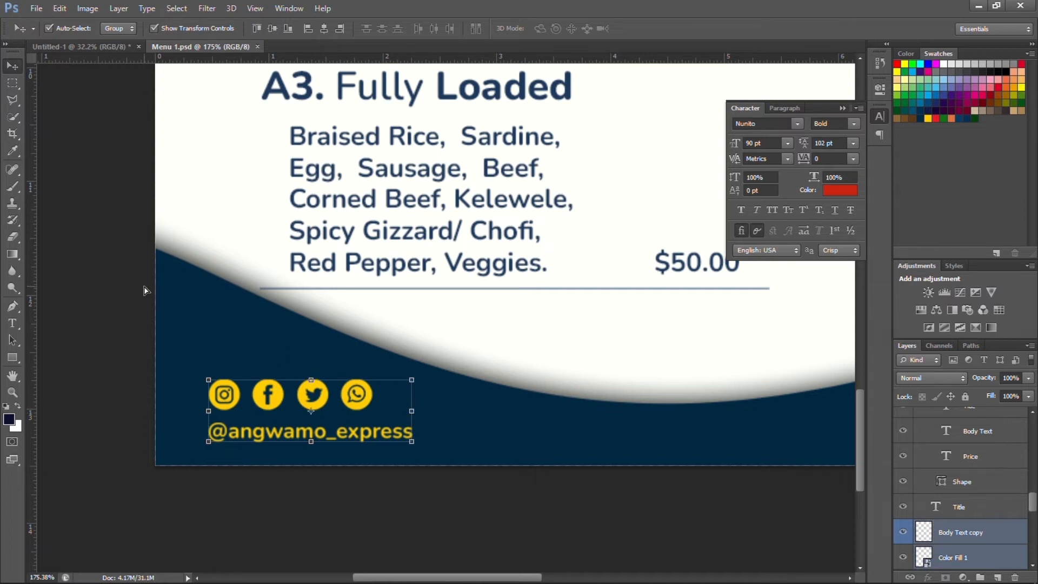
left_click_drag(145, 290, 245, 235)
left_click_drag(265, 533, 276, 512)
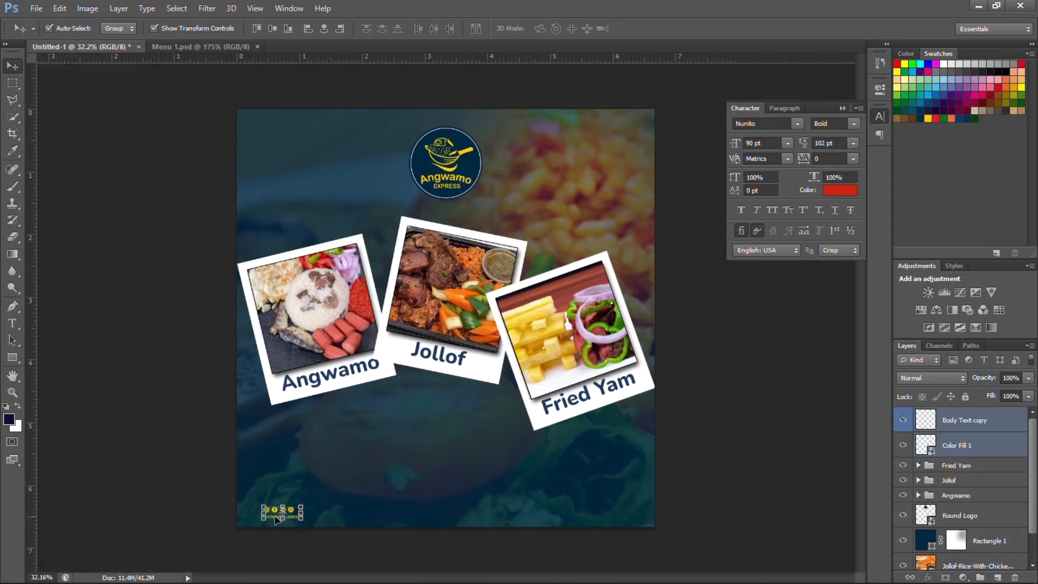
scroll(272, 512, "up", 8)
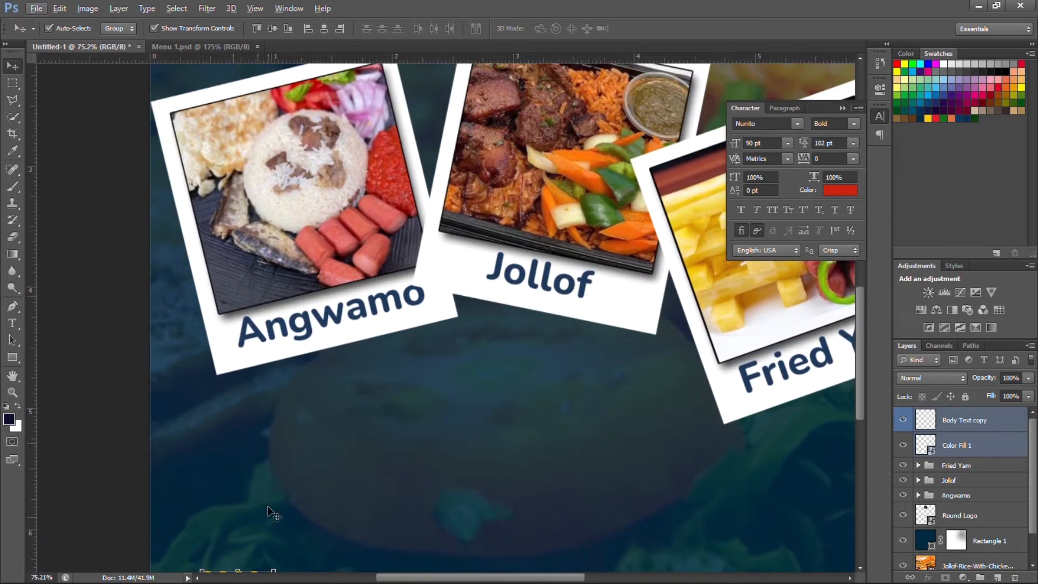
scroll(265, 506, "down", 3)
scroll(173, 449, "up", 6)
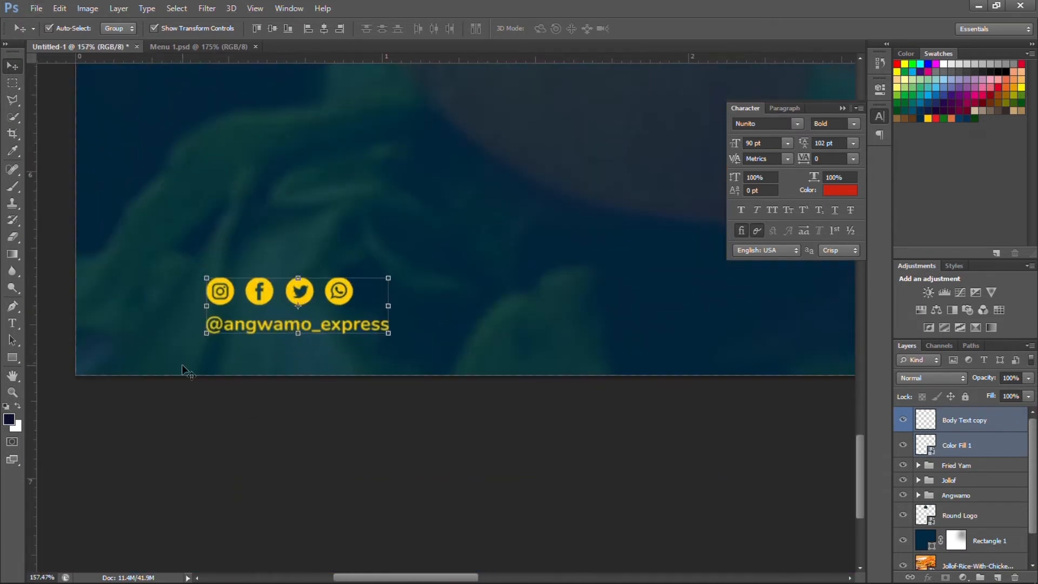
left_click_drag(255, 305, 156, 332)
Enlarge the icons and handle together, then nudge the icon row down toward the handle.
left_click(281, 302)
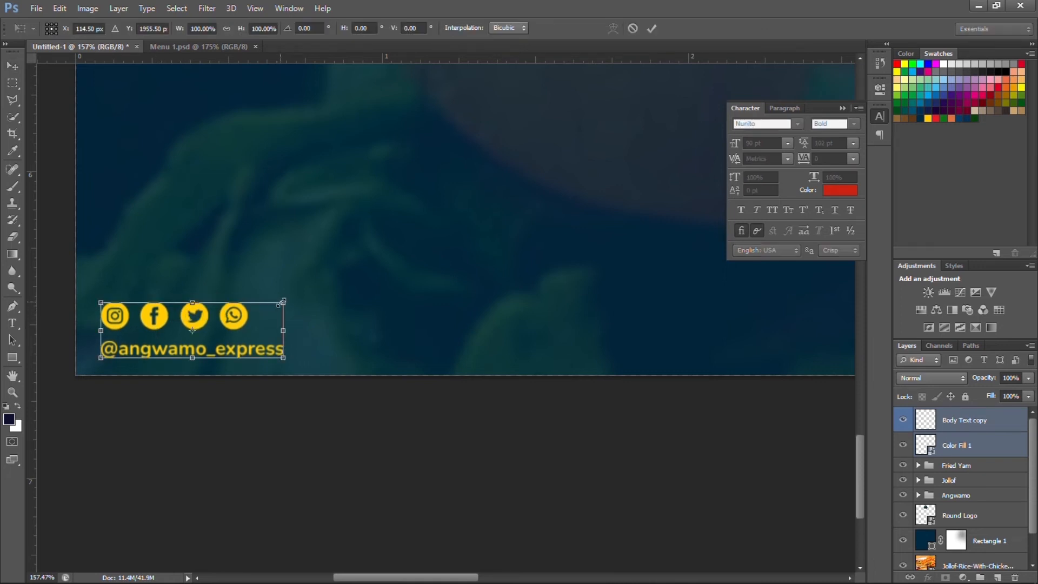
left_click_drag(300, 288, 439, 212)
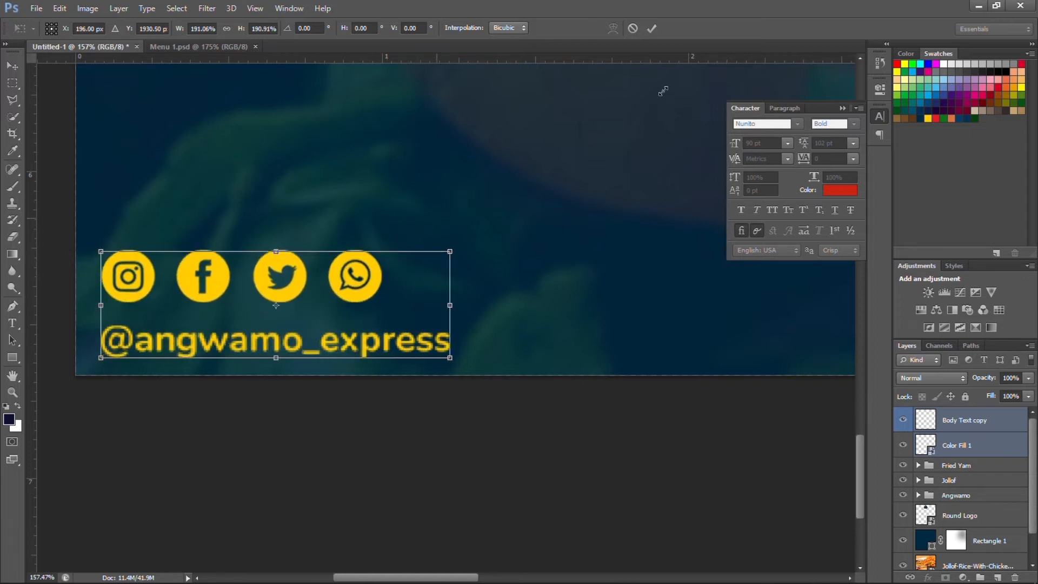
left_click(651, 28)
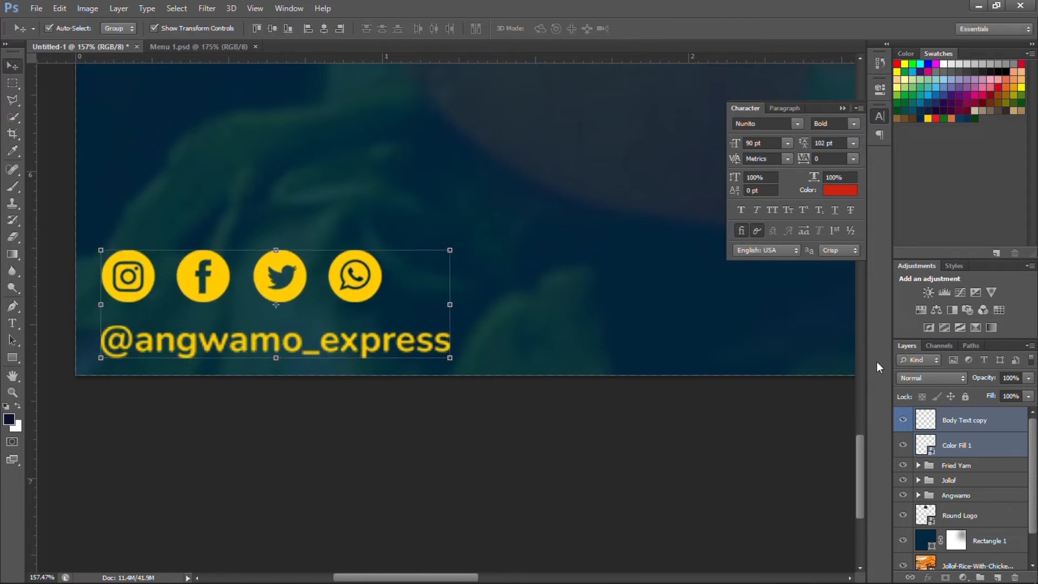
left_click(983, 447)
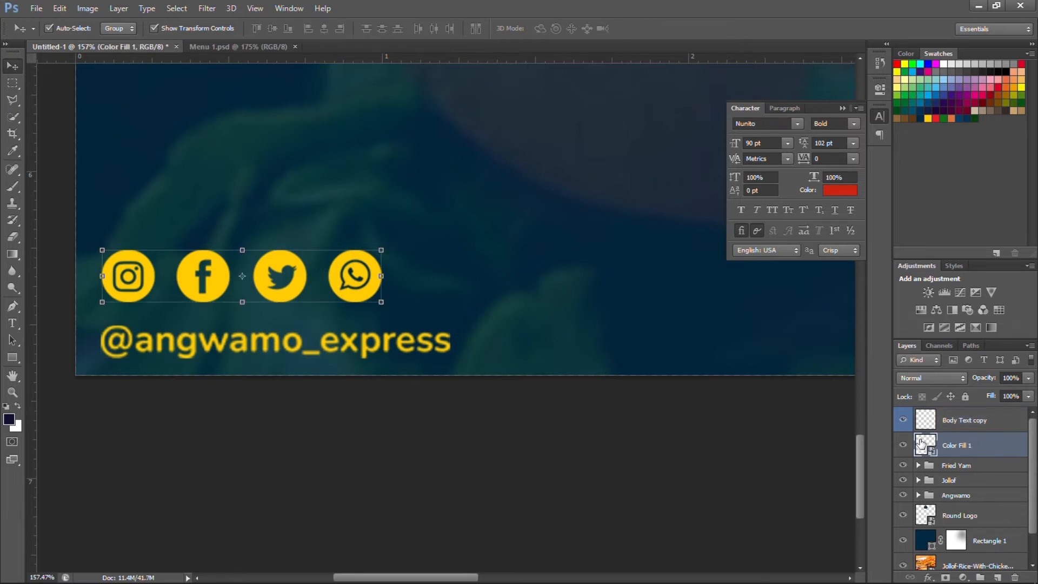
key("Down")
key("Down")
key("Down")
key("Down")
key("Down")
key("Down")
key("Down")
key("Down")
key("Down")
key("Down")
key("Down")
key("Down")
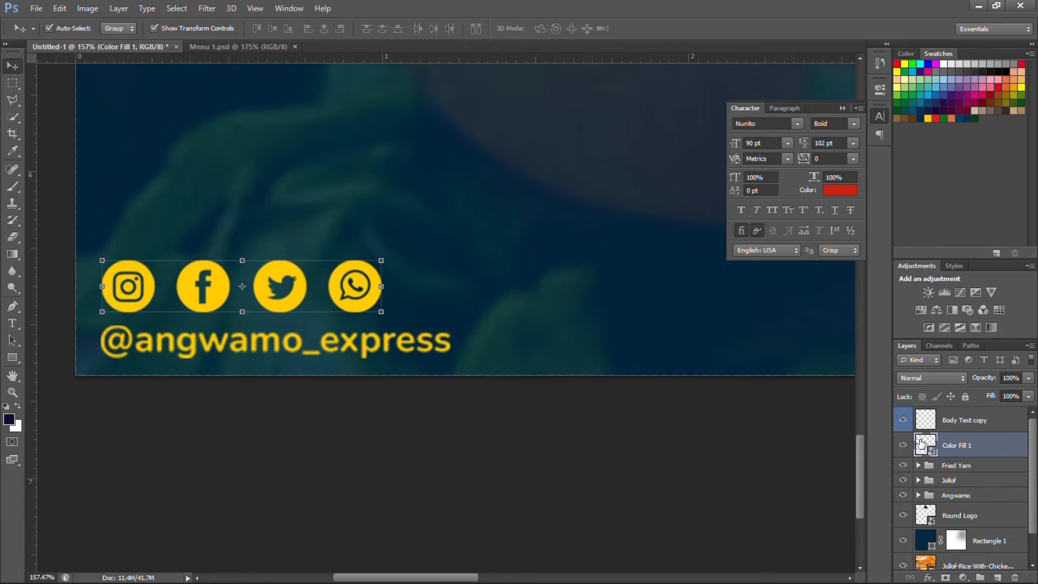
key("Down")
key("Down")
key("Down")
key("Down")
key("Down")
key("Down")
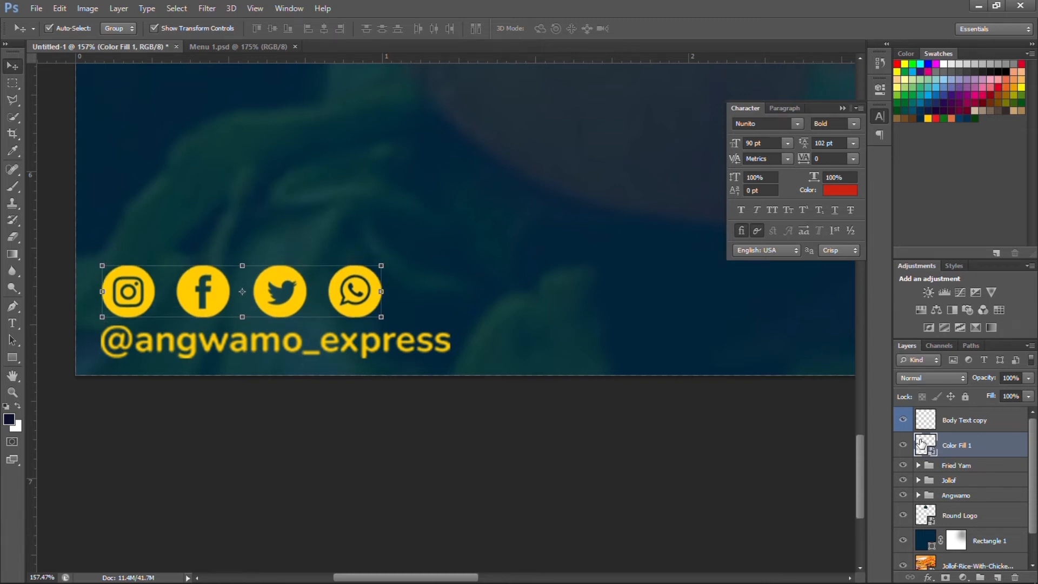
In the icon row smart object, move the Facebook icon left beside Instagram.
double_click(925, 447)
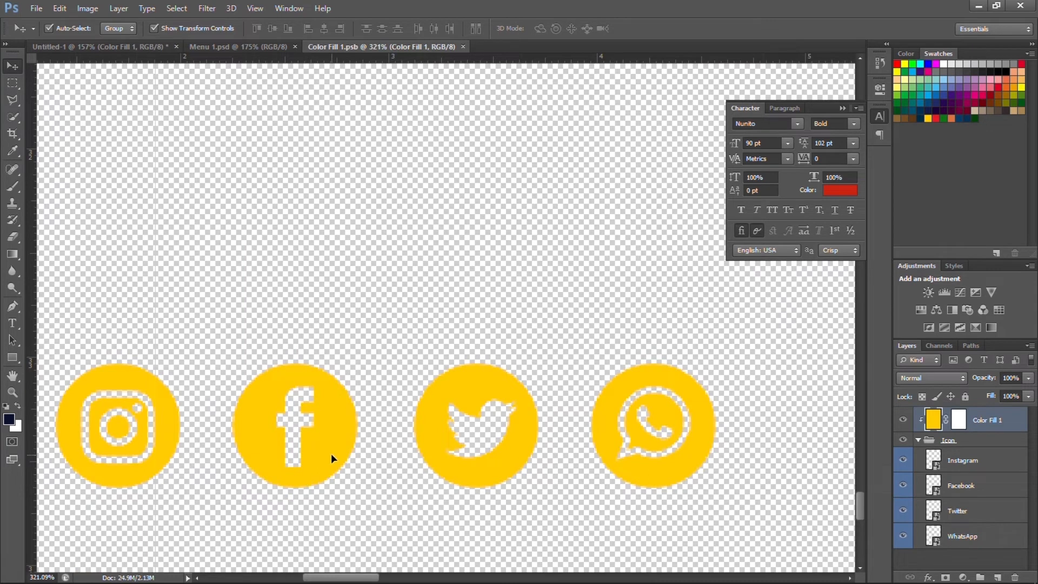
left_click(112, 29)
left_click(978, 464)
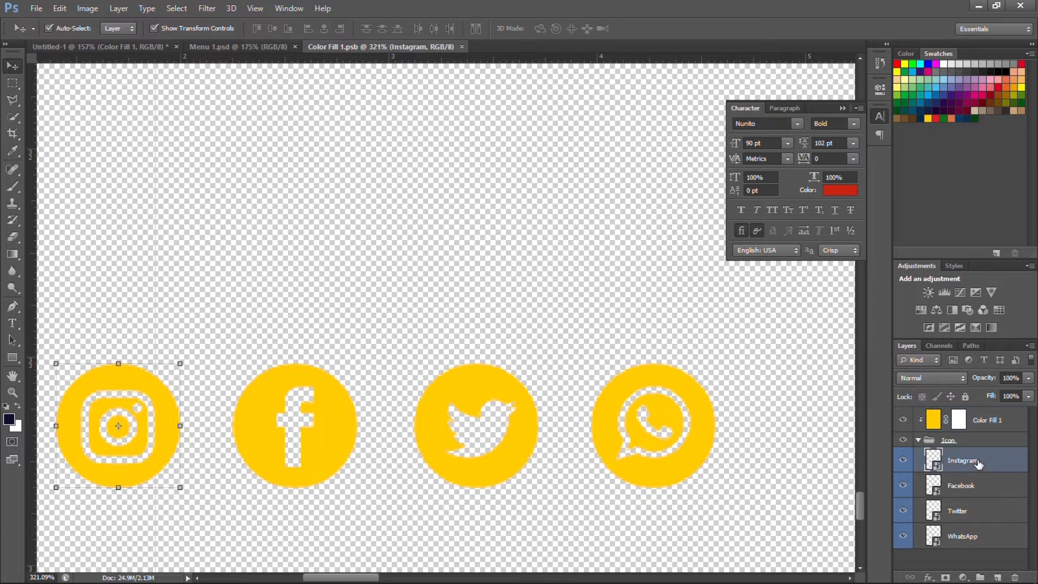
left_click(982, 489)
key("shift+Left")
key("shift+Left")
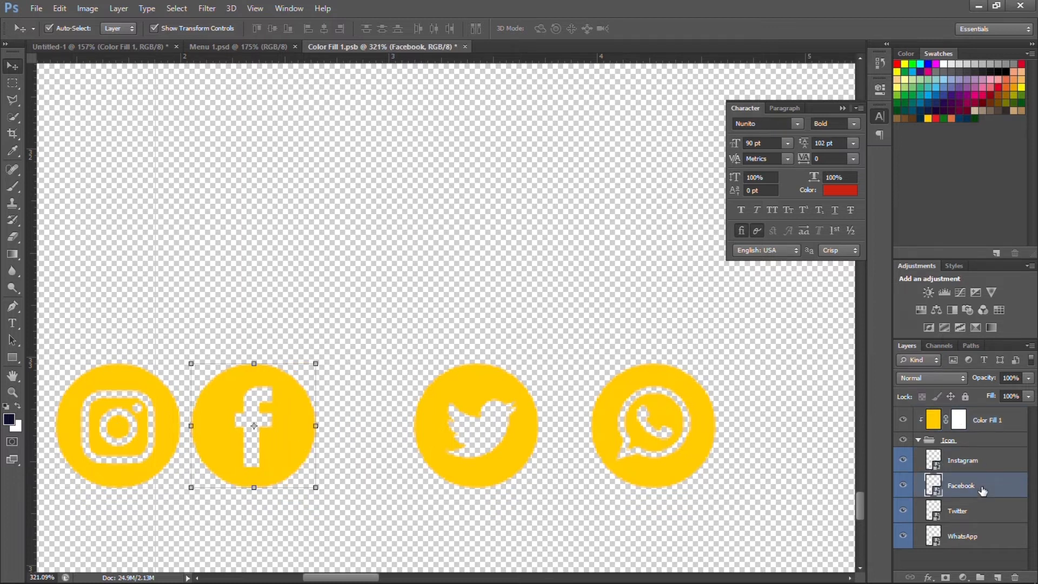
key("Left")
key("Left")
key("Left")
key("Left")
key("Left")
key("Left")
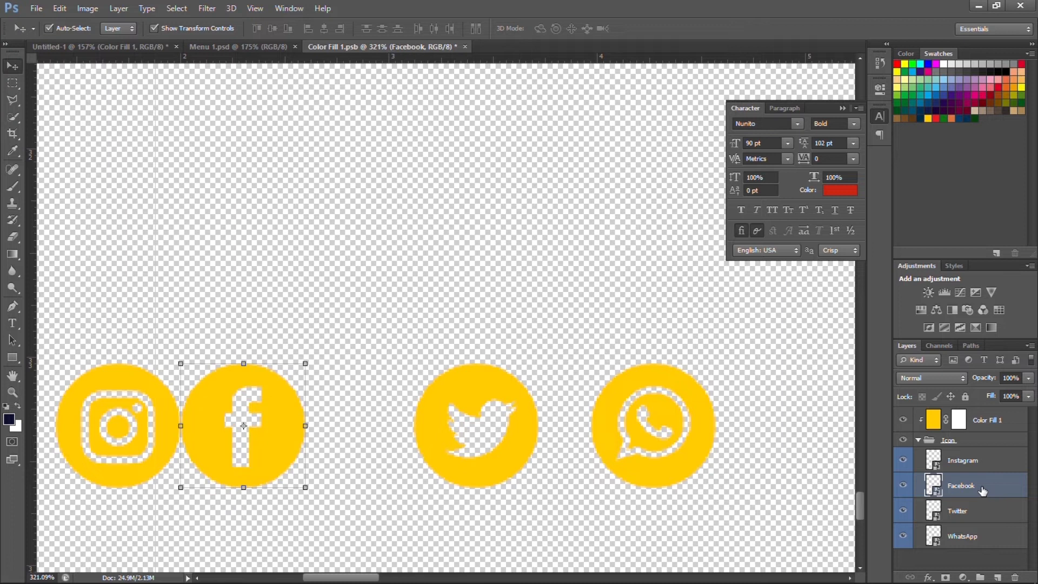
key("Left")
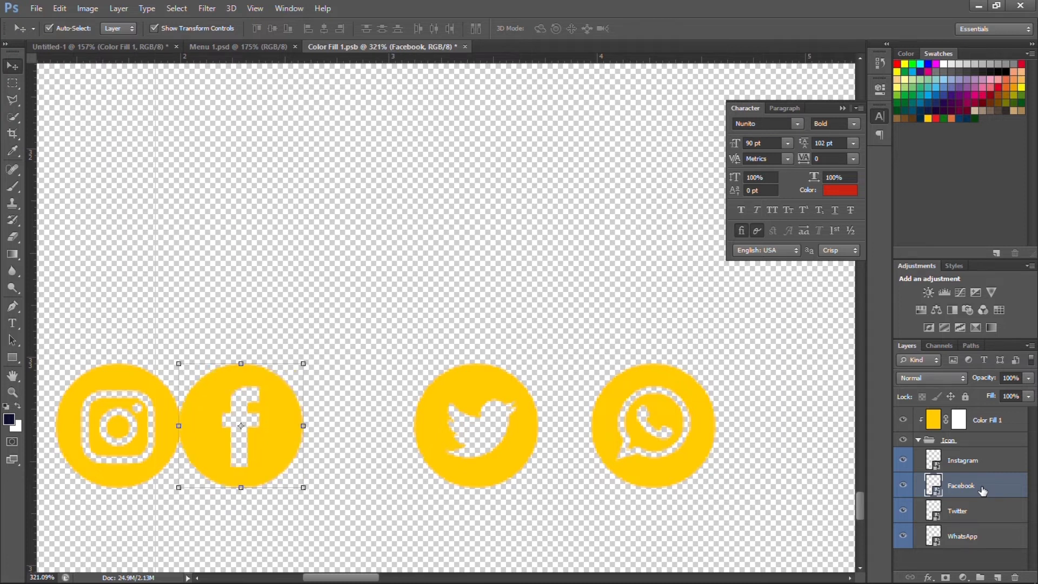
key("Right")
key("Right")
key("Right")
key("Right")
key("Right")
key("Right")
key("Right")
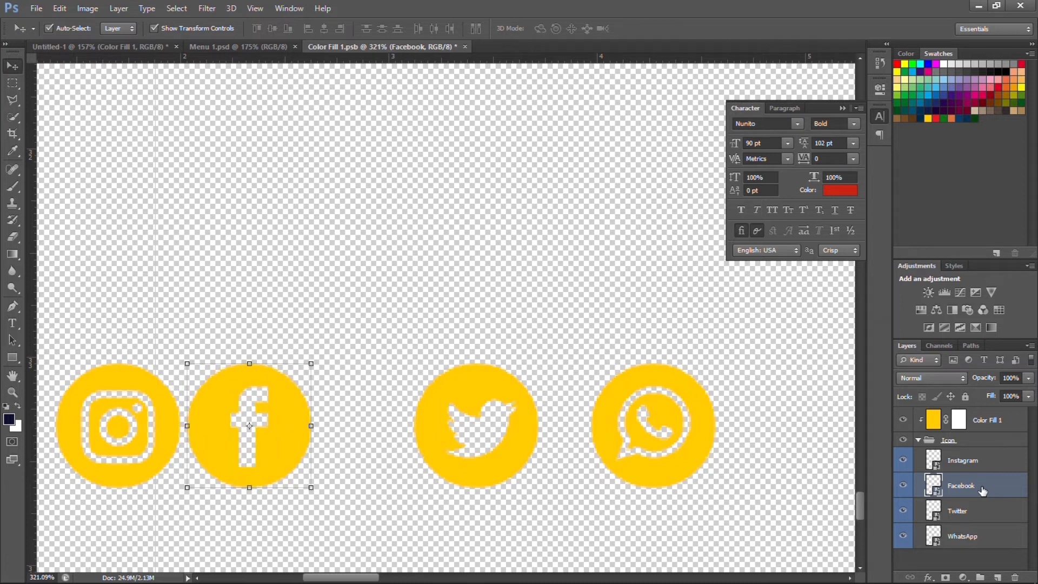
Close the gaps for the Twitter and WhatsApp icons, then save and close the smart object.
left_click(990, 521)
key("shift+Left")
key("shift+Left")
key("shift+Left")
key("shift+Left")
key("shift+Left")
key("shift+Left")
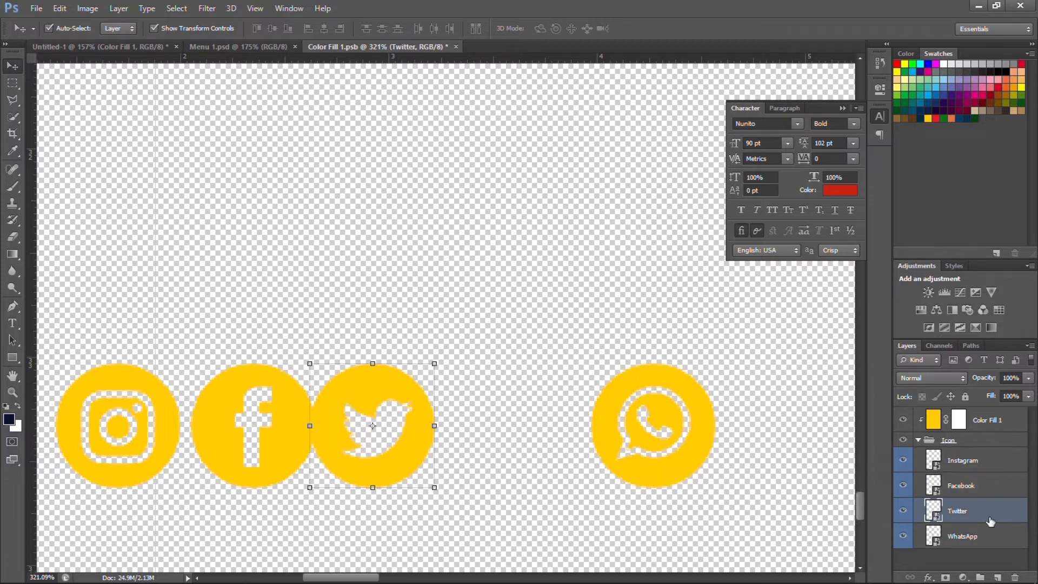
key("Right")
key("Right")
key("Right")
key("Right")
key("Right")
key("Right")
key("Right")
key("Right")
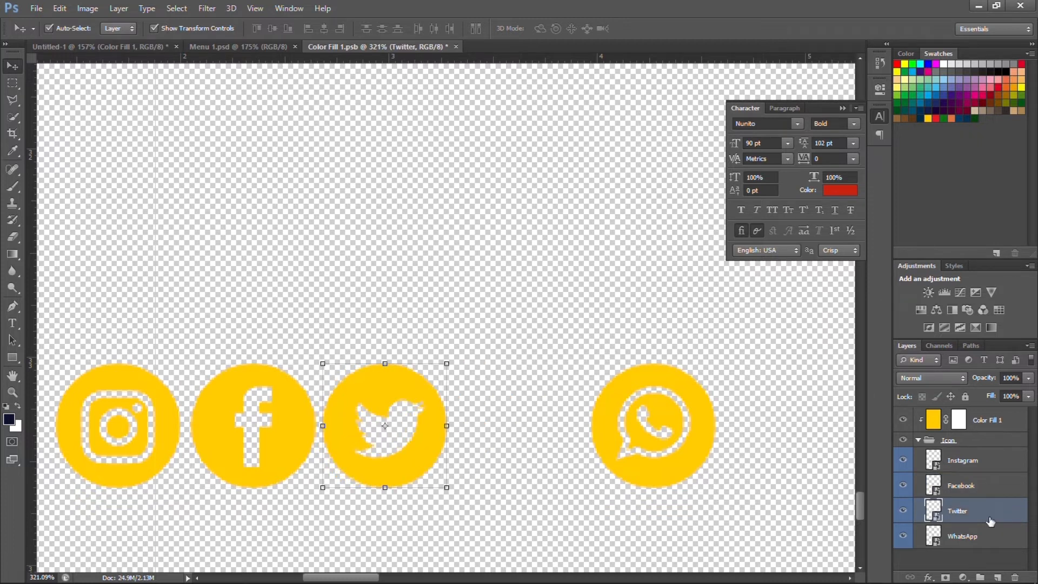
left_click(981, 544)
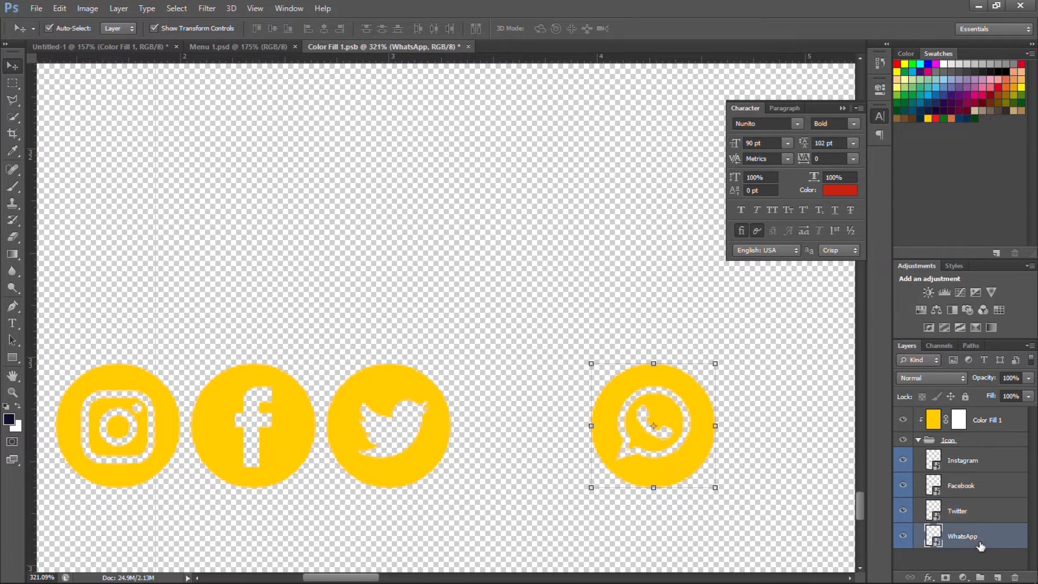
key("shift+Left")
key("shift+Left")
key("shift+Left")
key("shift+Left")
key("shift+Left")
key("shift+Left")
key("shift+Left")
key("shift+Left")
key("shift+Left")
key("shift+Right")
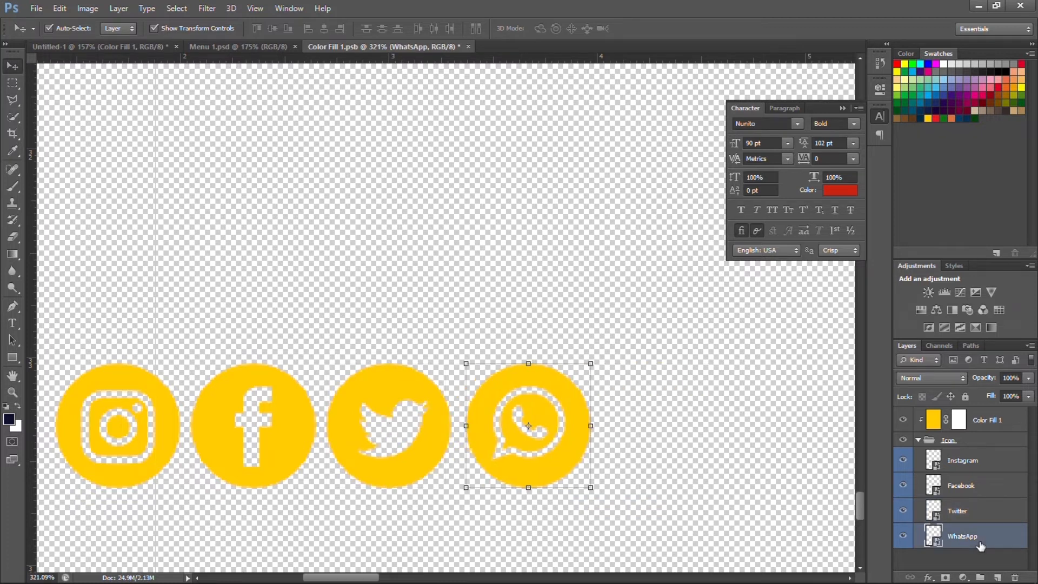
key("shift+Left")
key("Right")
key("Right")
key("Right")
key("Right")
key("Right")
key("Right")
key("Right")
key("Right")
key("Right")
key("Right")
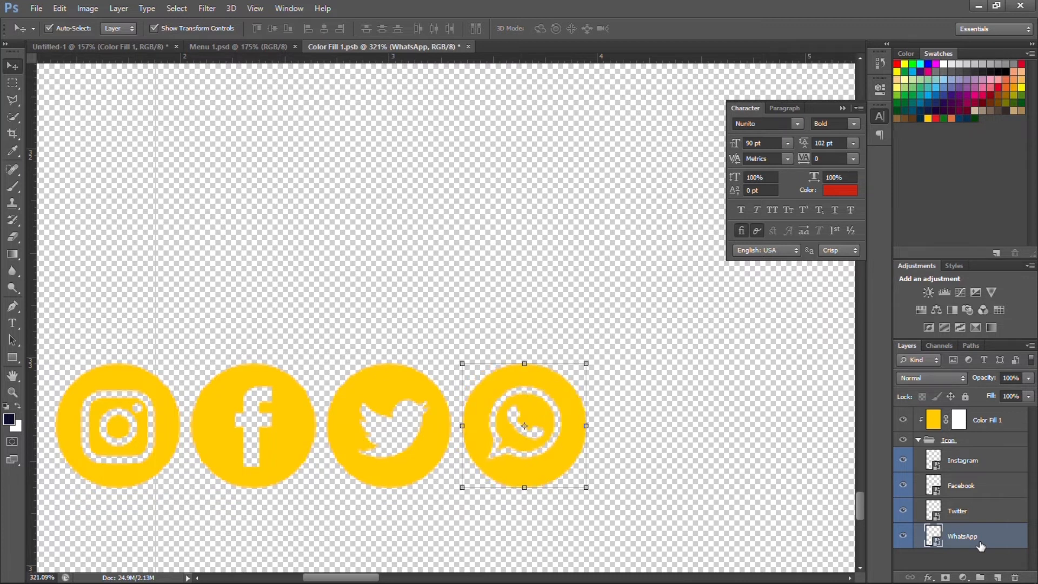
key("ctrl+s")
left_click(463, 46)
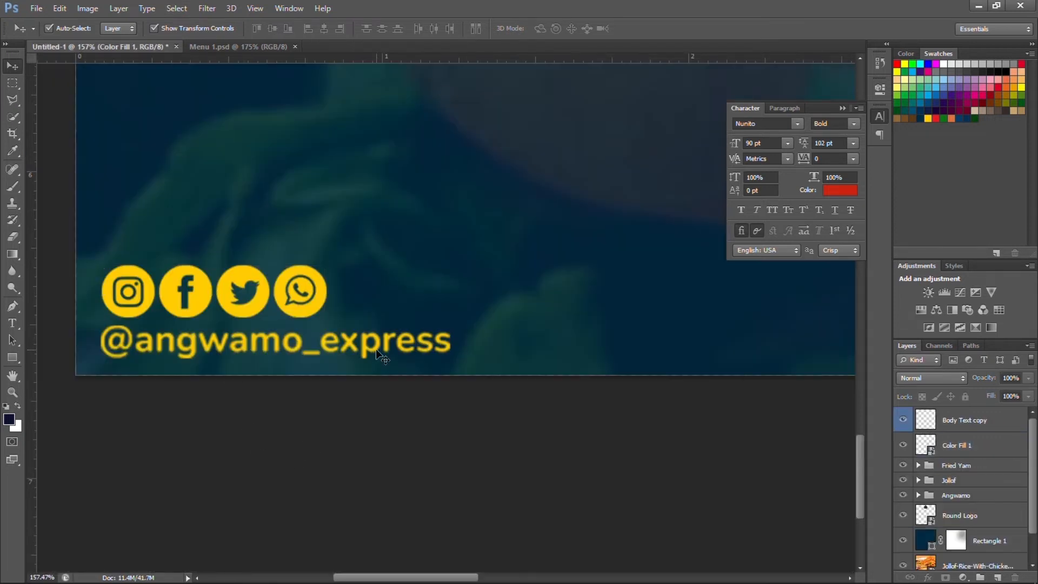
Give the Jollof card's Rectangle 2 frame a drop shadow with 11 px distance and a larger size.
scroll(389, 327, "down", 5)
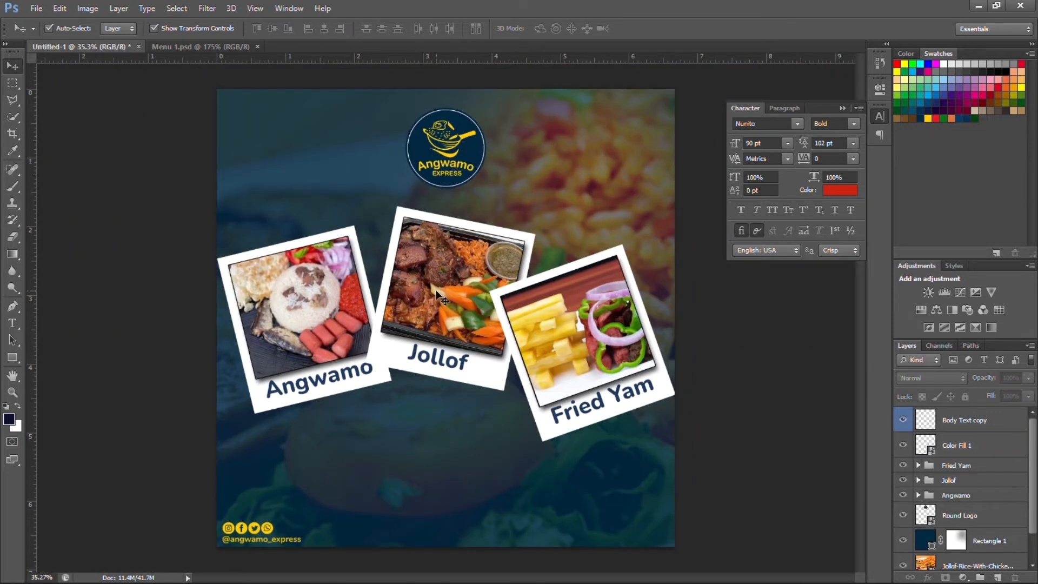
left_click(438, 296)
scroll(978, 475, "down", 3)
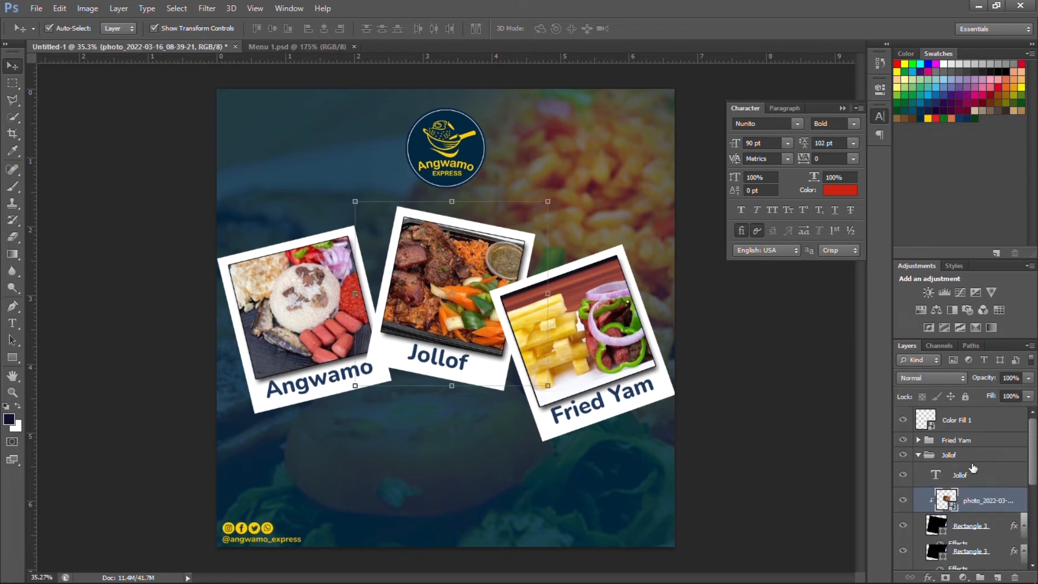
scroll(1005, 507, "down", 1)
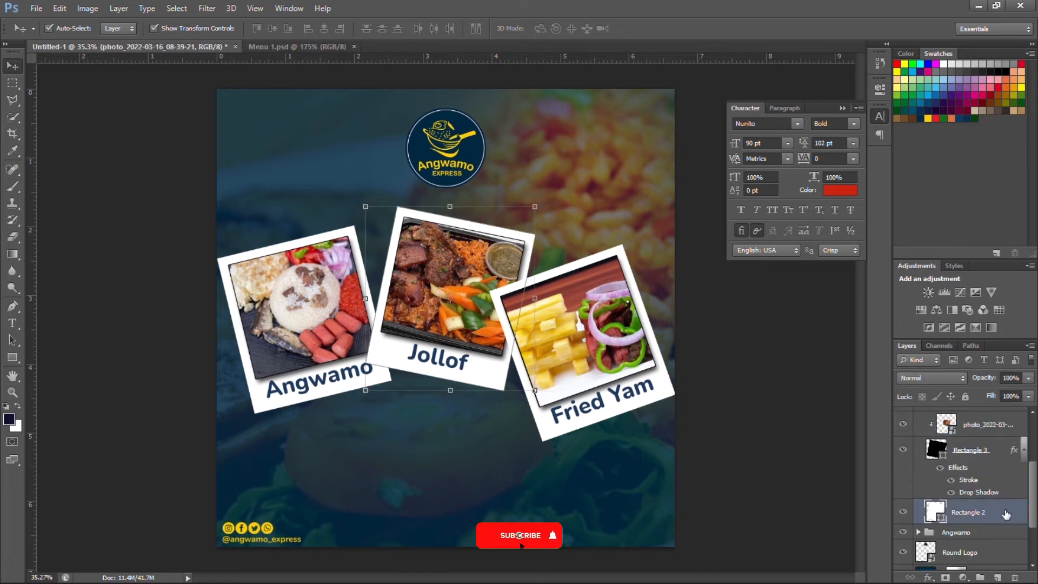
double_click(1004, 511)
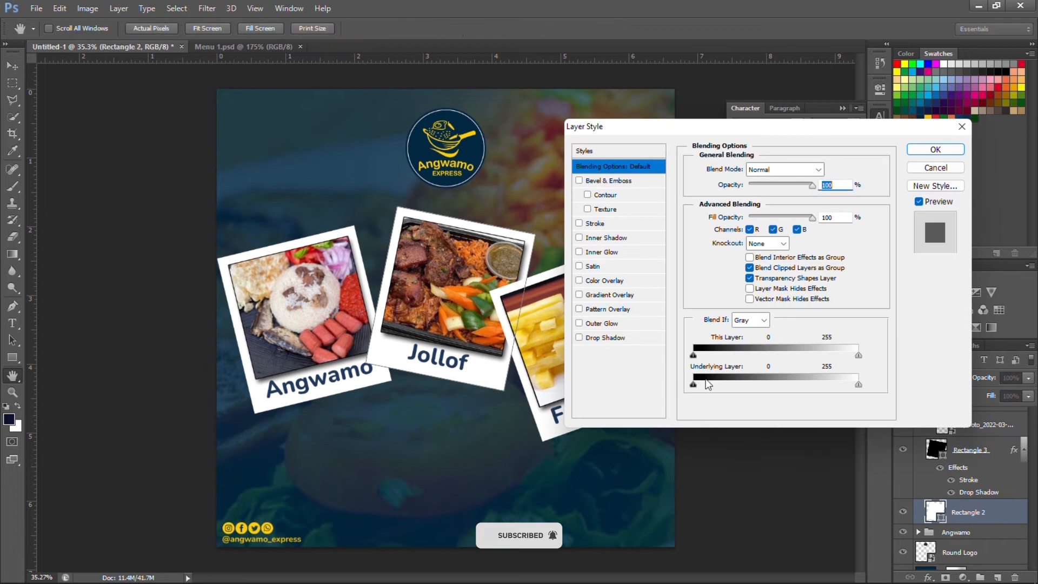
left_click(603, 336)
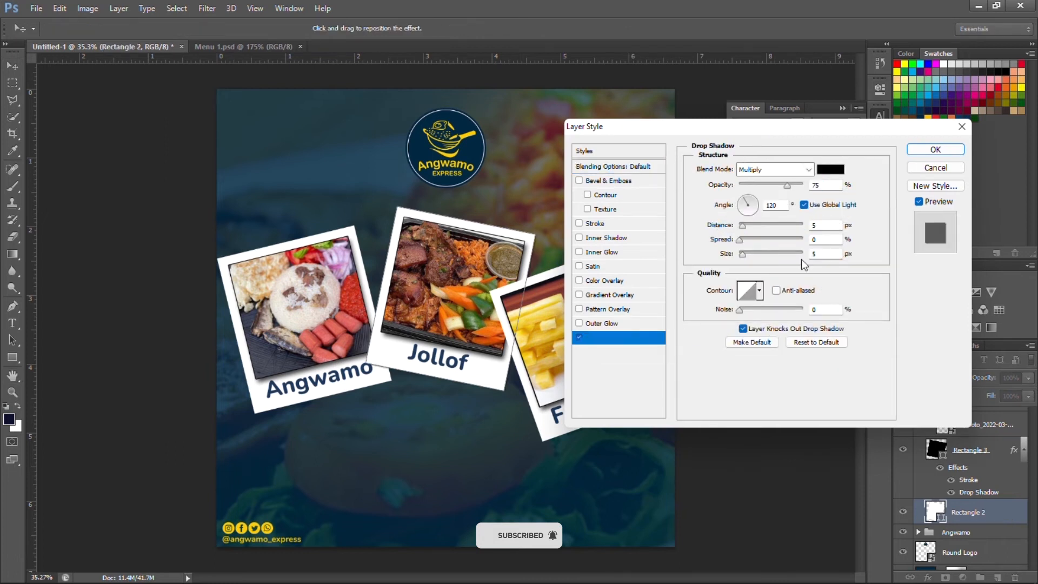
left_click(823, 224)
key("Up")
key("Up")
key("Up")
key("Up")
key("Up")
key("Up")
key("Up")
key("Up")
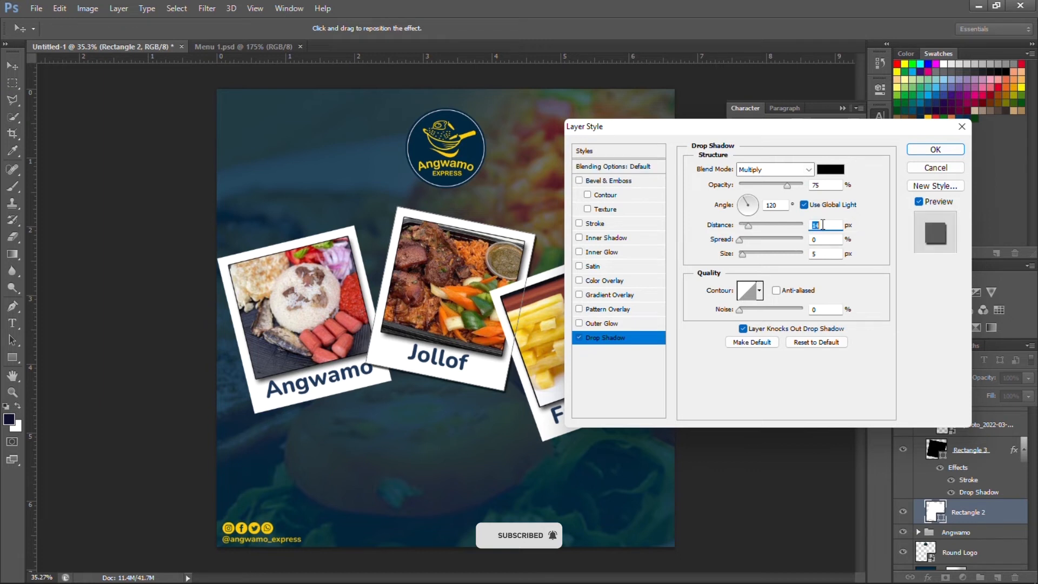
key("Down")
key("Down")
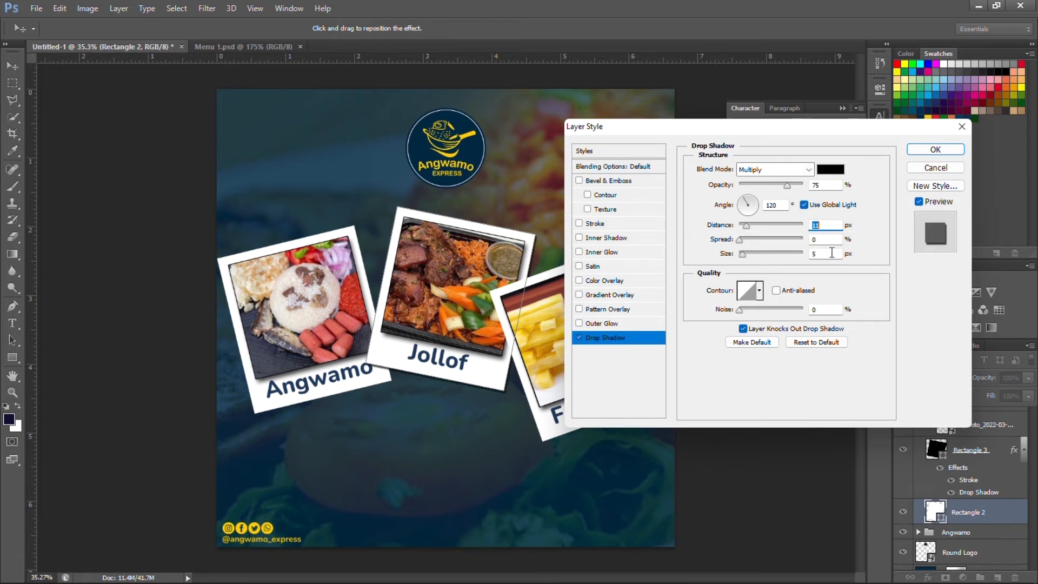
left_click(831, 252)
key("Up")
key("Up")
key("Up")
key("Up")
key("Up")
key("Up")
key("Up")
key("Up")
key("Up")
key("Up")
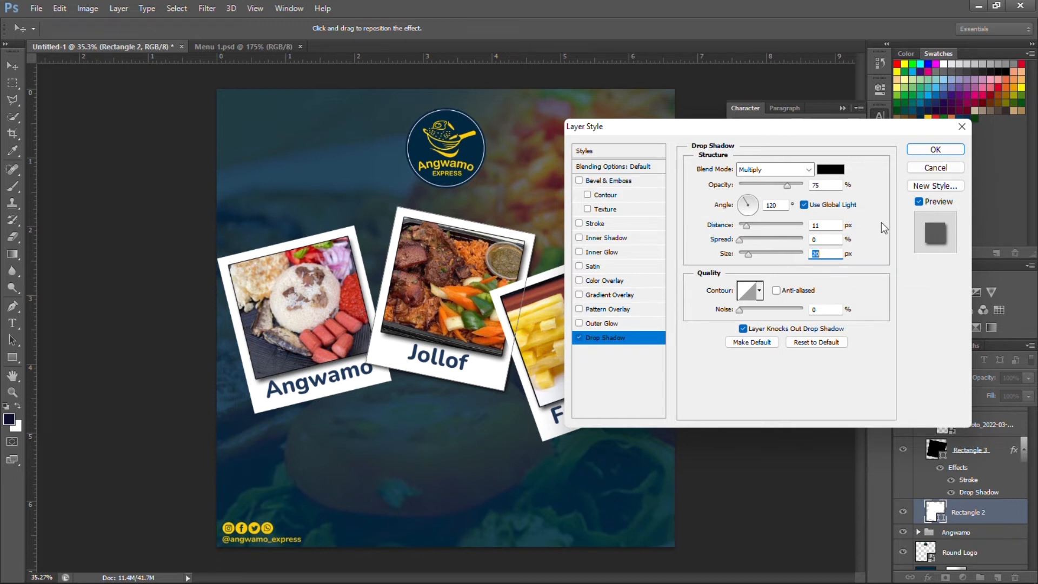
left_click(955, 150)
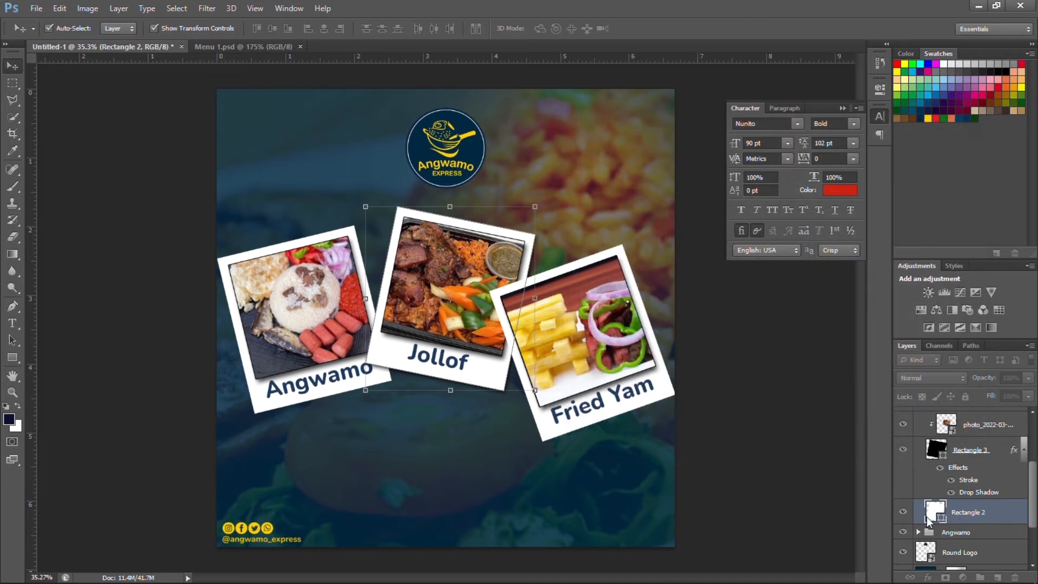
Copy Rectangle 2's layer style, then collapse the Jollof group and expand Fried Yam.
right_click(997, 510)
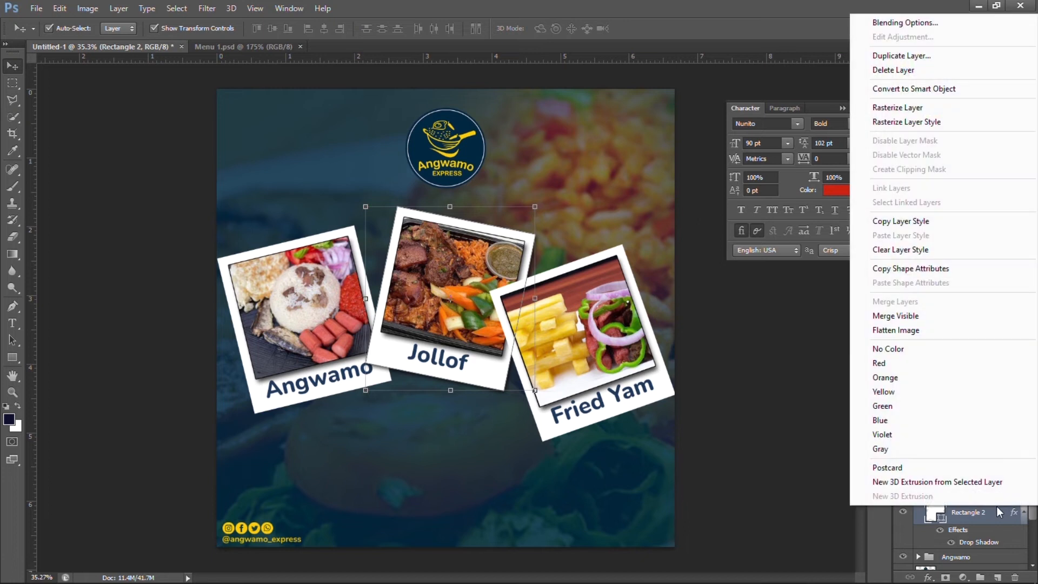
left_click(888, 222)
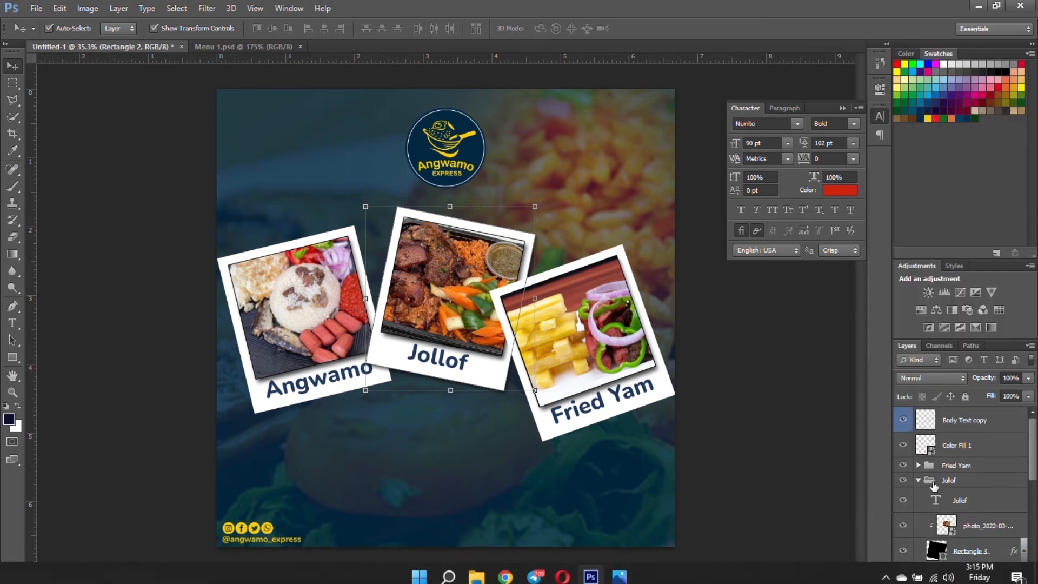
left_click(925, 480)
left_click(918, 479)
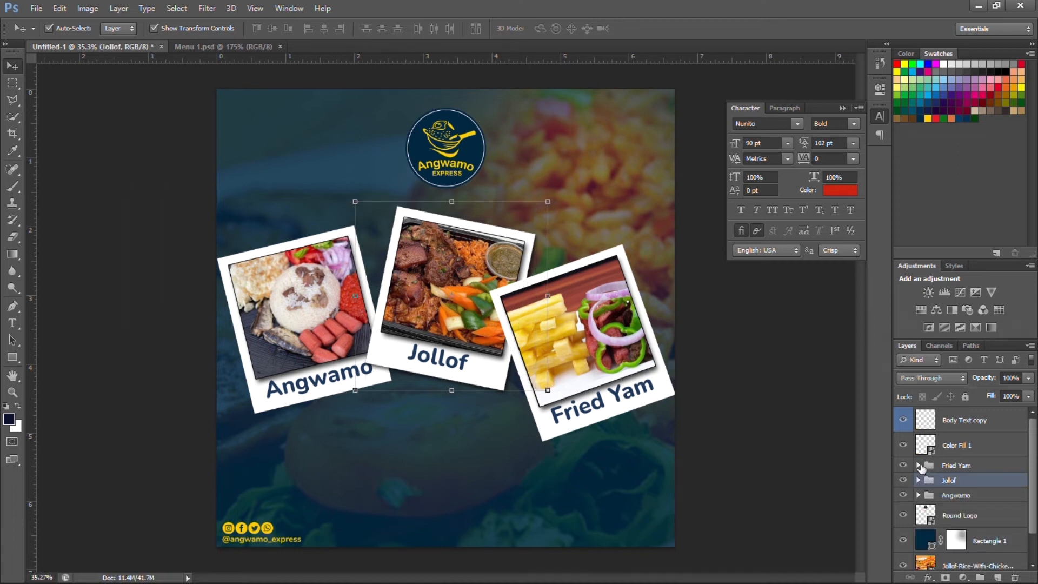
left_click(917, 466)
Paste the copied drop shadow onto the Fried Yam group's Rectangle 2 frame.
scroll(979, 527, "down", 3)
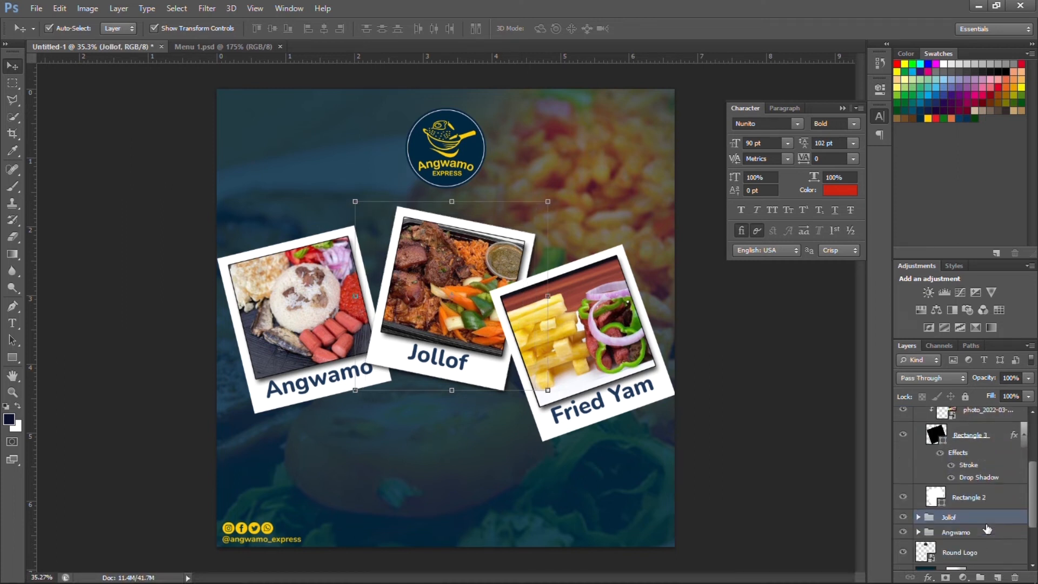
right_click(1001, 501)
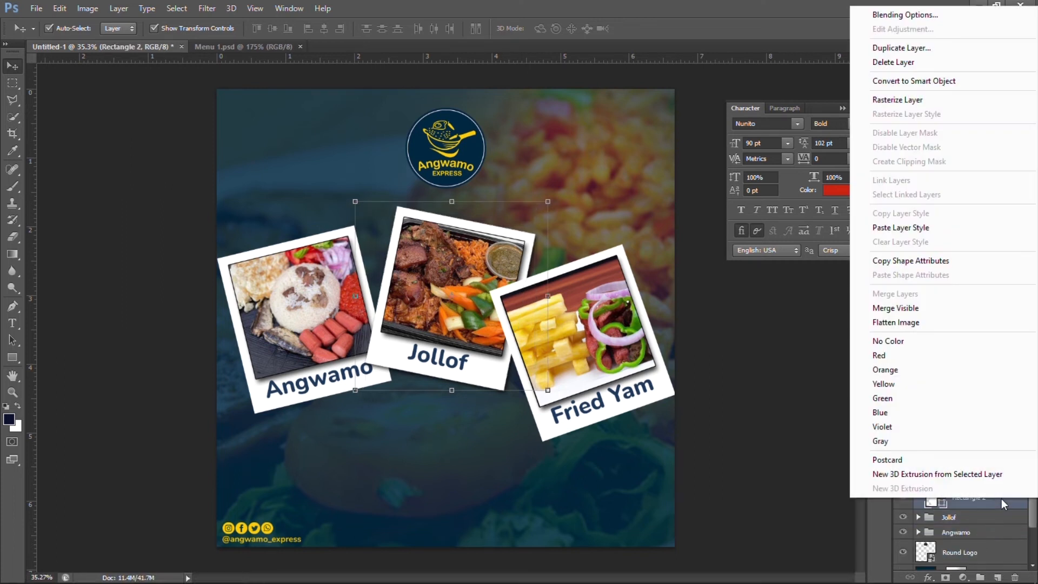
left_click(901, 227)
left_click(918, 440)
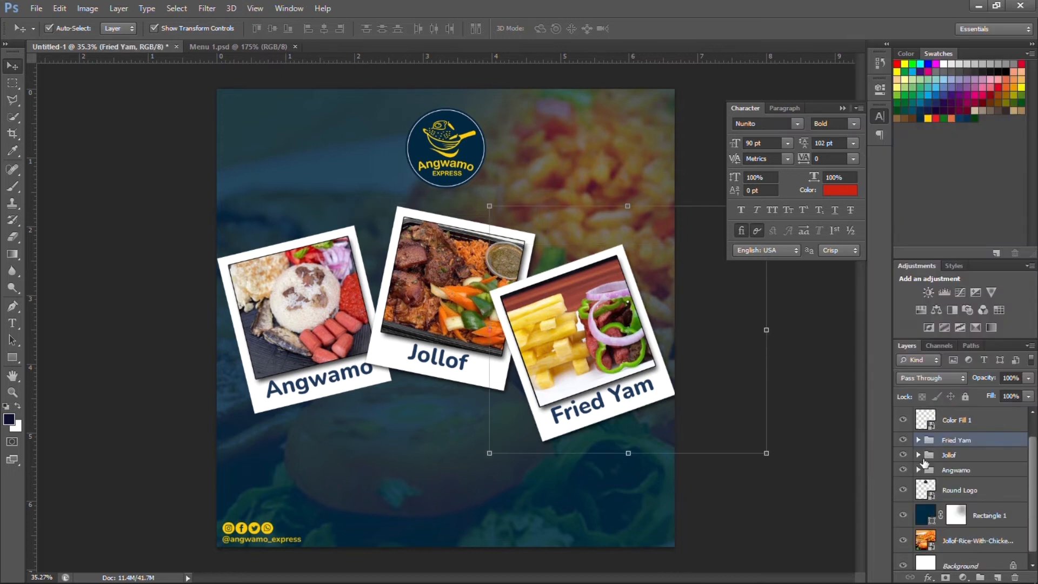
Paste the same drop shadow onto the Angwamo group's Rectangle 2 frame.
left_click(918, 470)
scroll(946, 492, "down", 3)
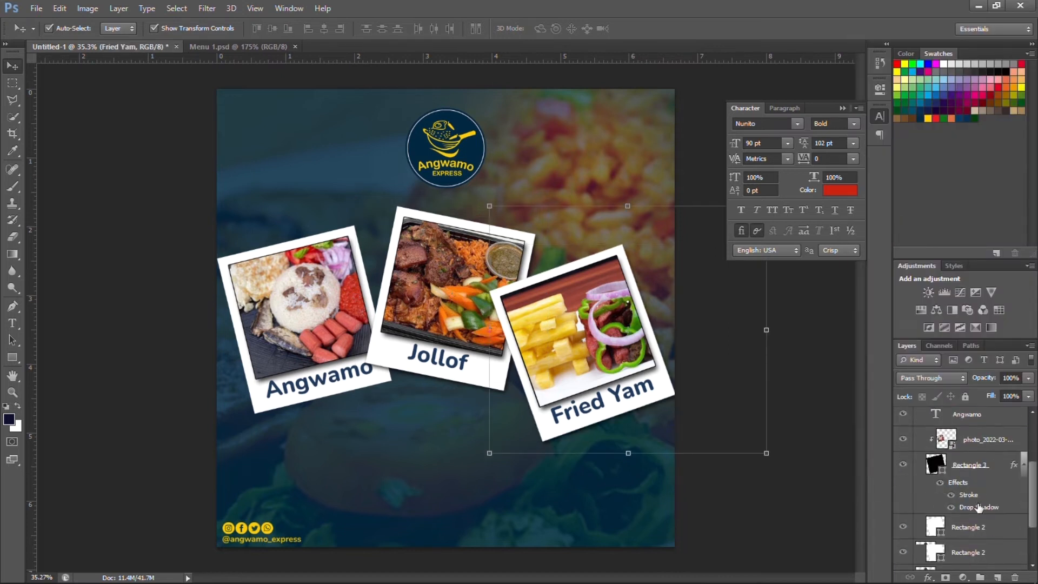
left_click(1001, 527)
right_click(1001, 527)
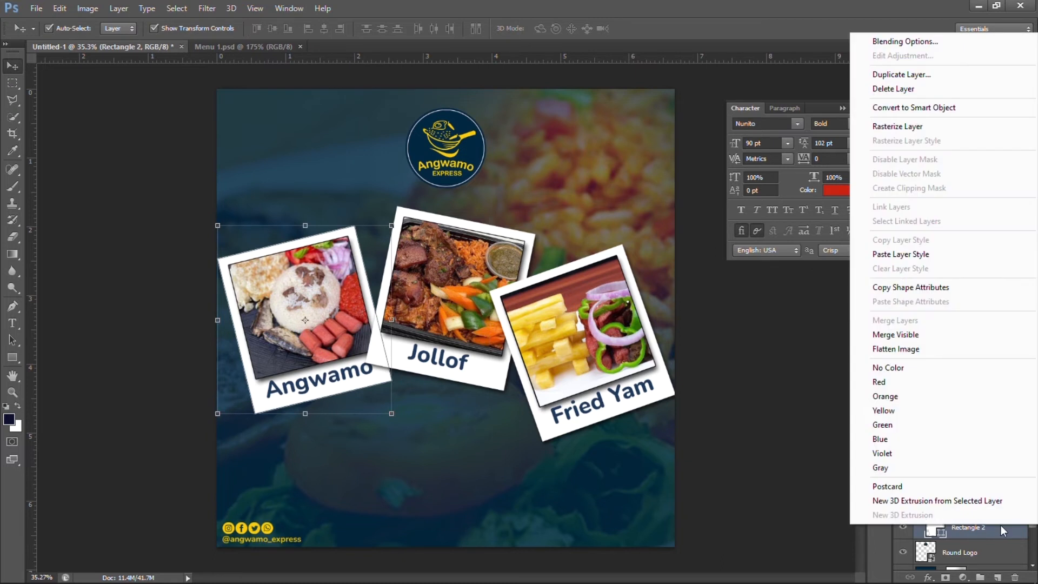
left_click(917, 253)
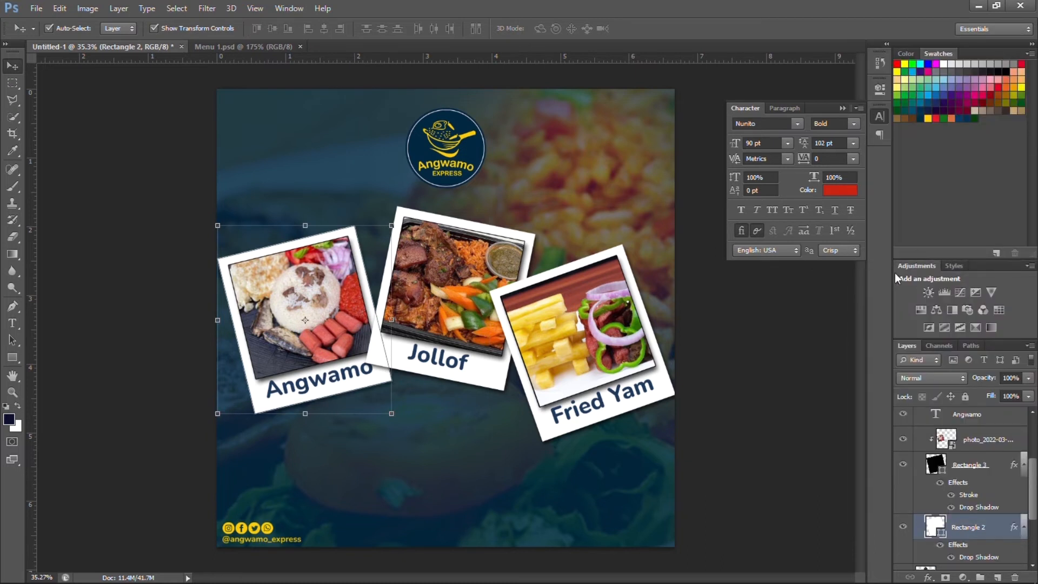
left_click(742, 379)
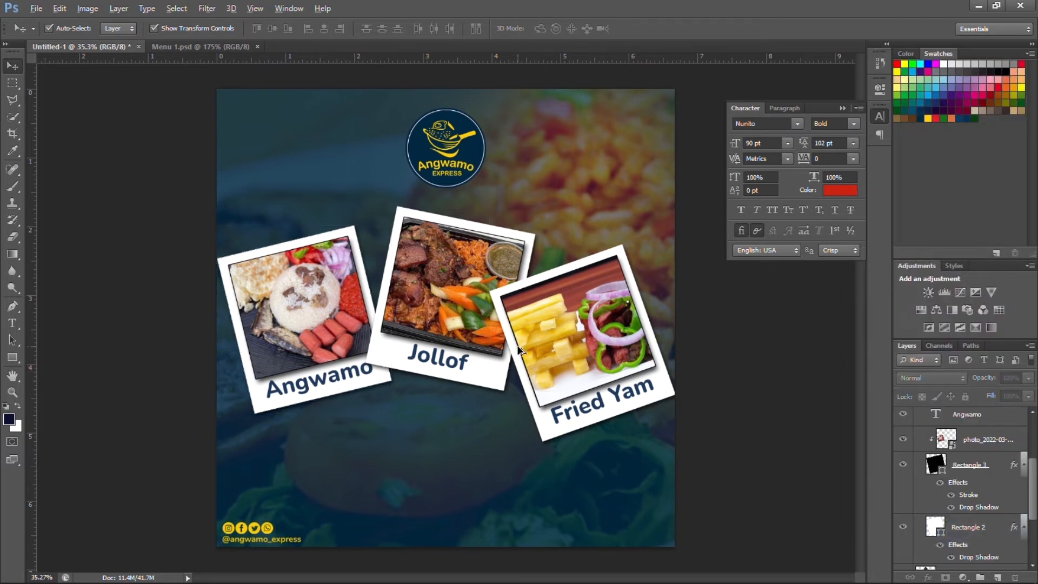
scroll(517, 345, "down", 2)
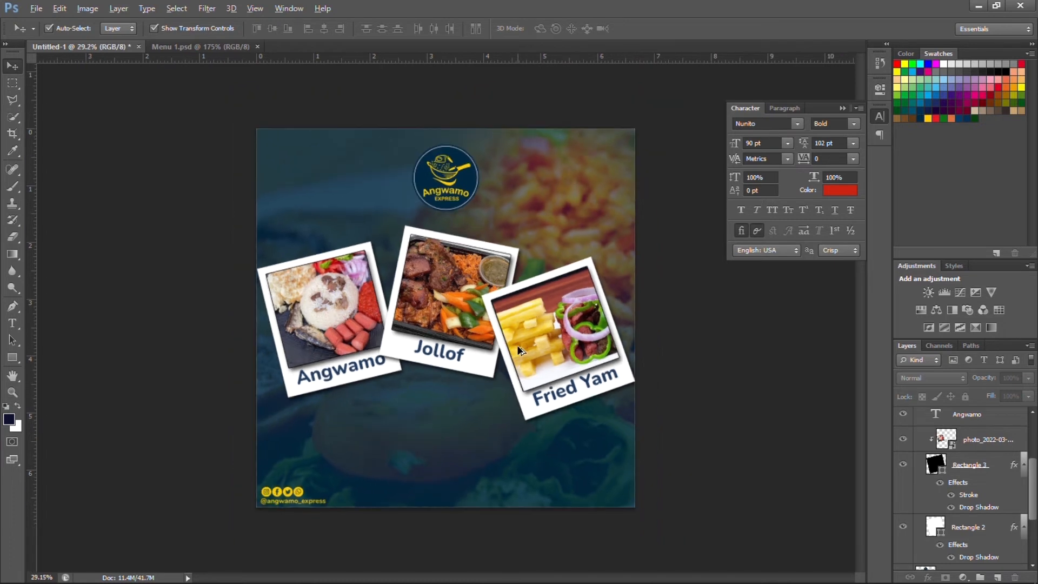
With Auto-Select set to Group, drag the Fried Yam card slightly up and right.
left_click(530, 339)
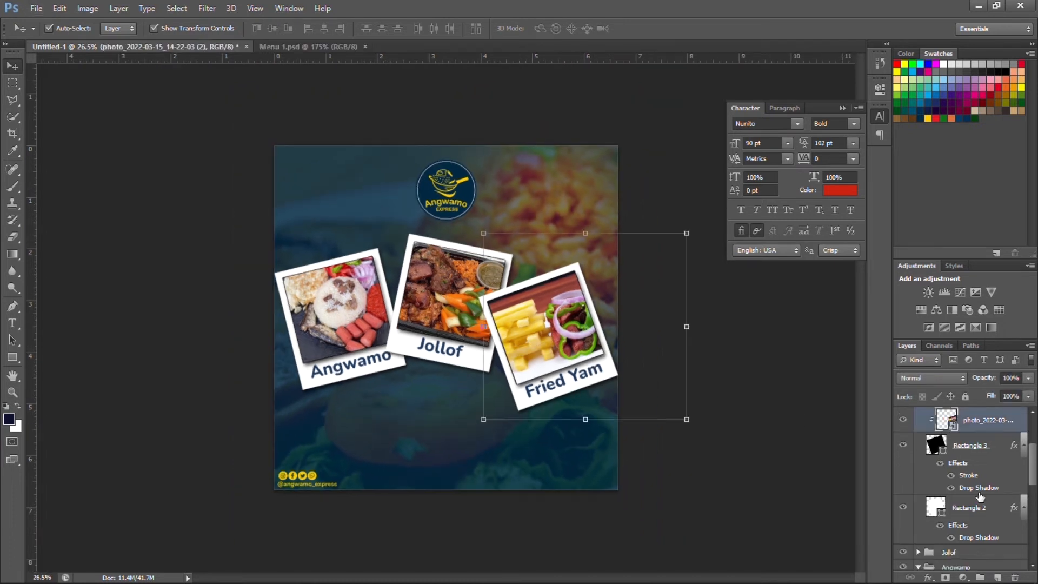
left_click(978, 472)
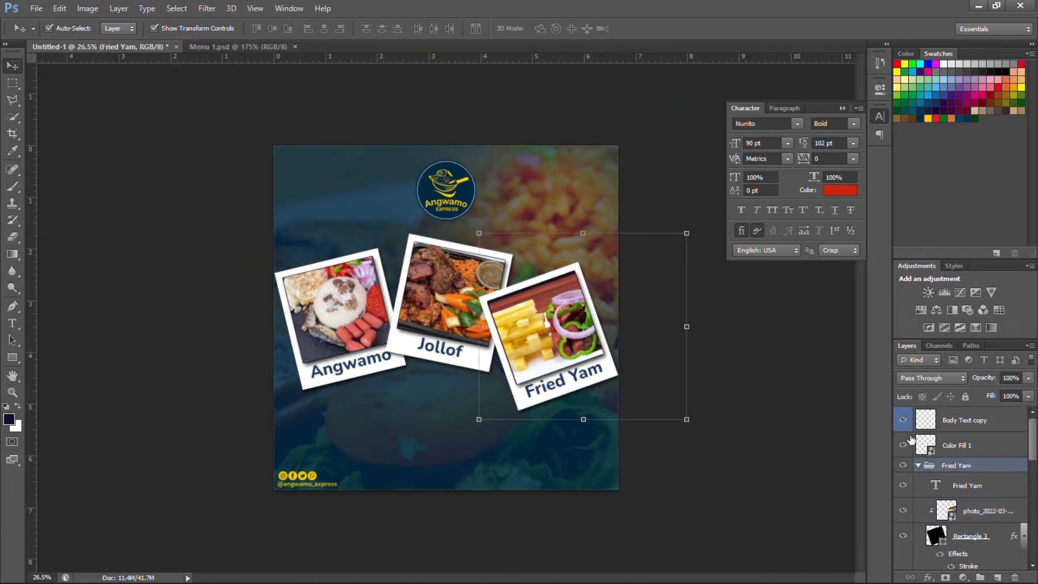
left_click(131, 29)
left_click(113, 42)
left_click_drag(597, 356, 598, 341)
left_click(725, 367)
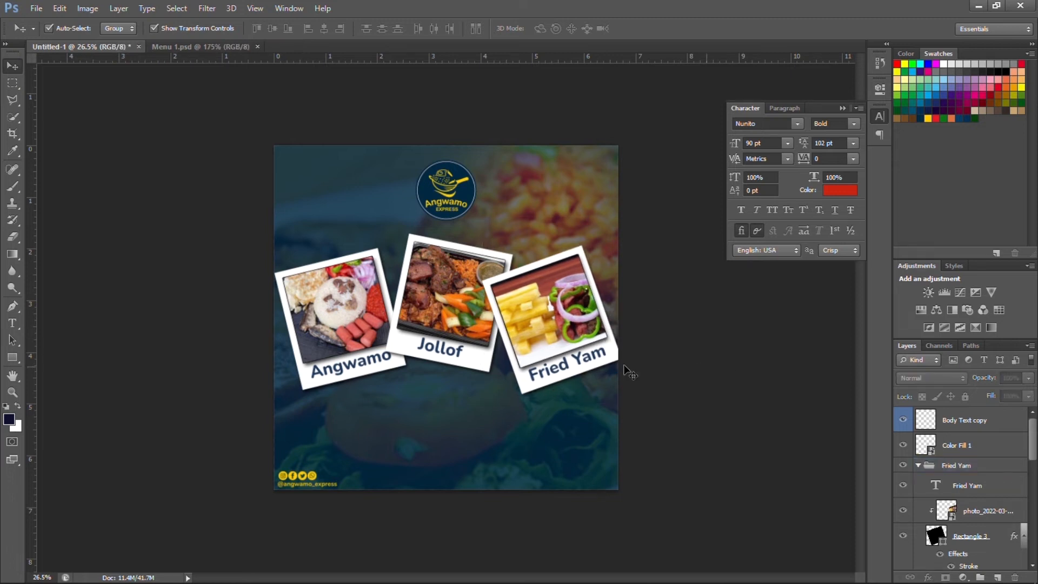
Collapse the Fried Yam and Angwamo groups and select the handle text and social icon layers.
scroll(649, 431, "up", 3)
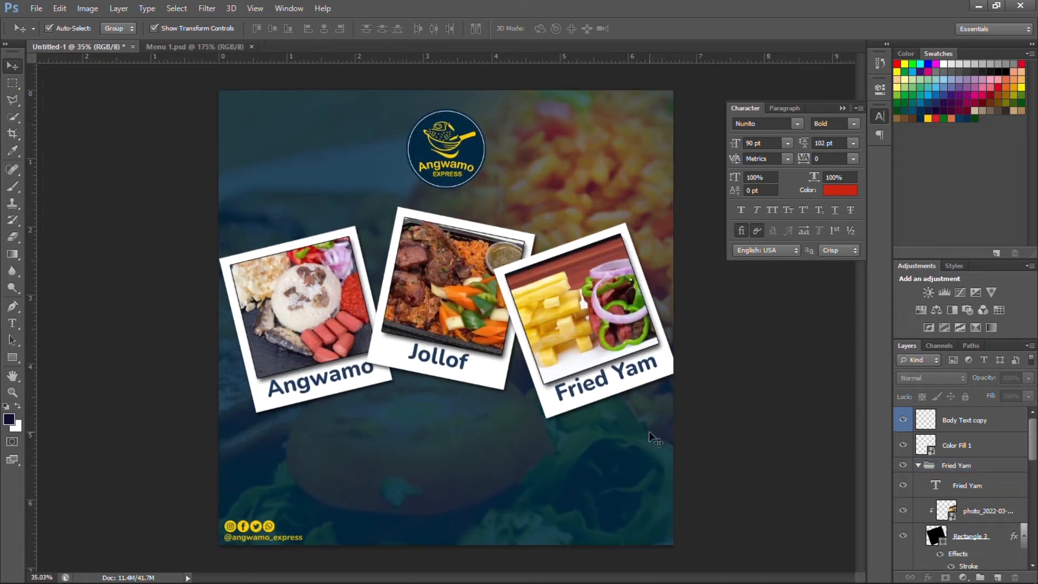
left_click(917, 465)
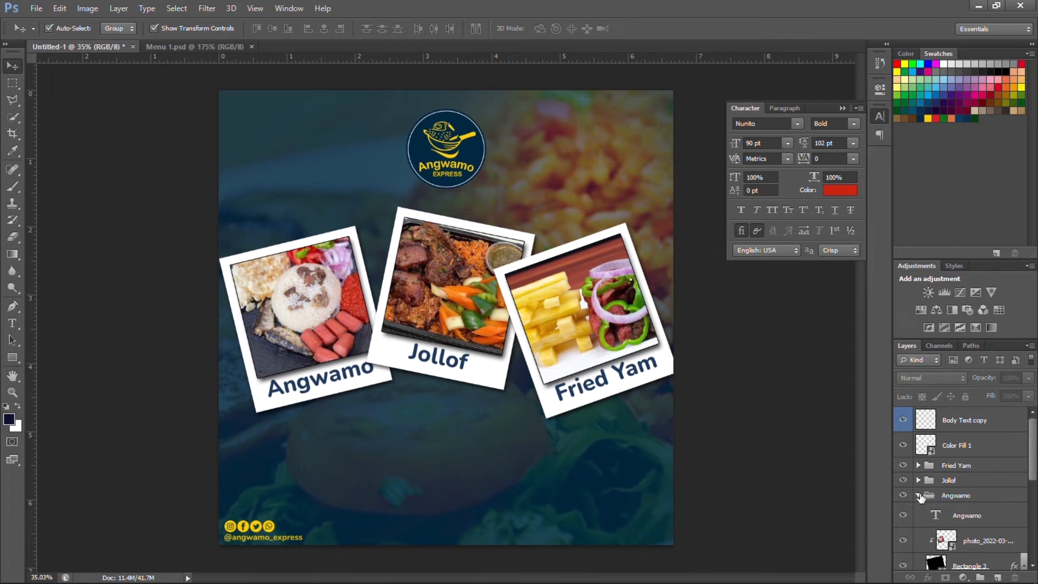
left_click(917, 495)
scroll(435, 291, "down", 1)
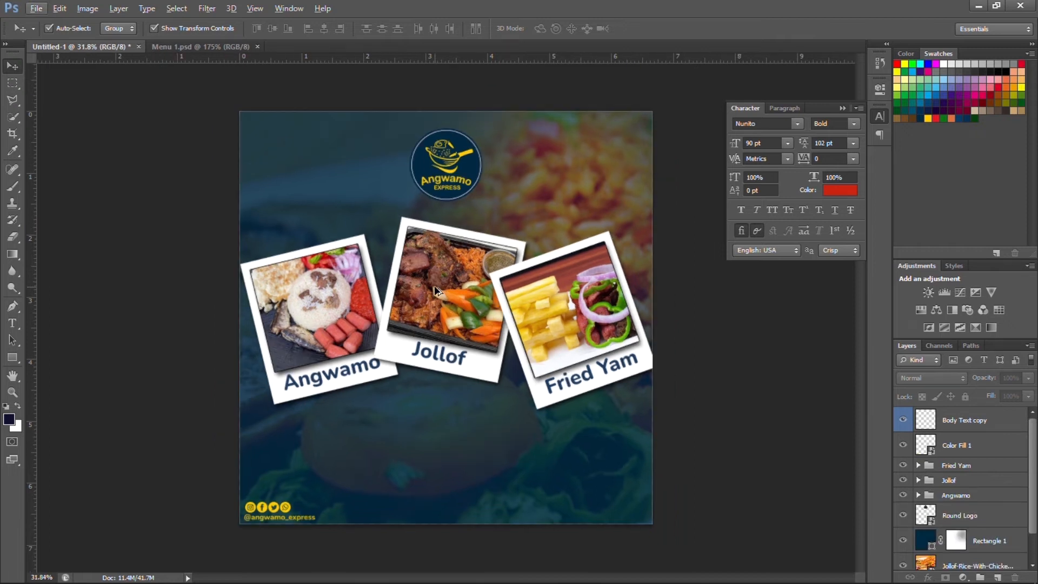
left_click(1005, 419)
left_click(999, 446, "shift")
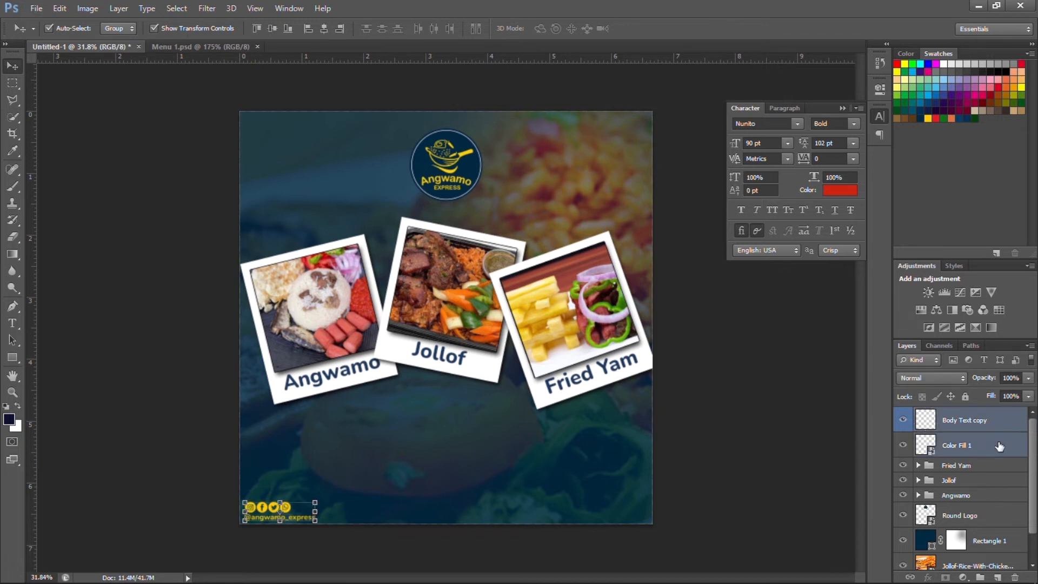
Nudge the social icons and handle up, then delete the handle text (Body Text copy).
key("shift+Up")
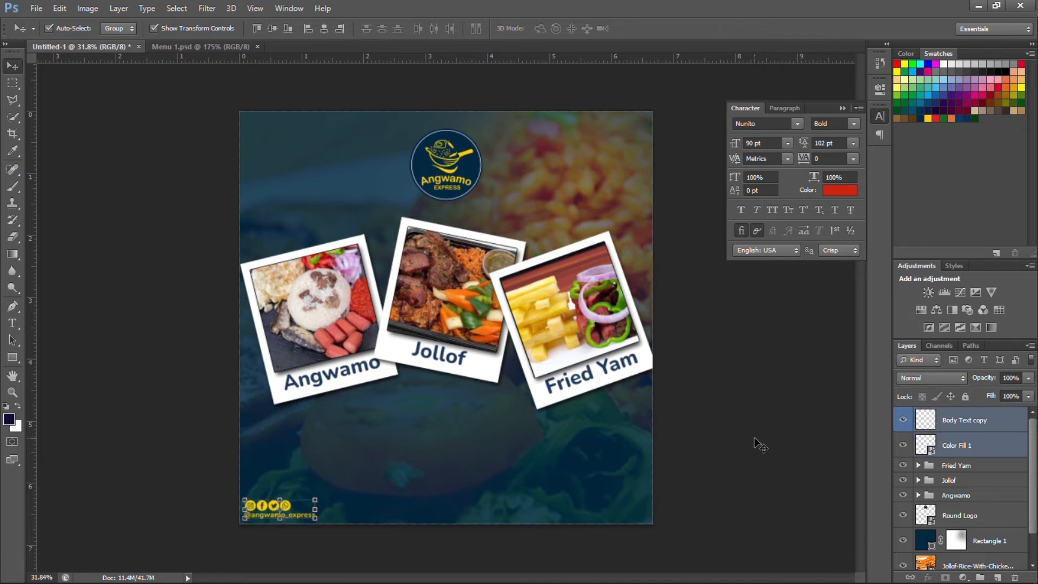
left_click(754, 438)
scroll(317, 509, "up", 3)
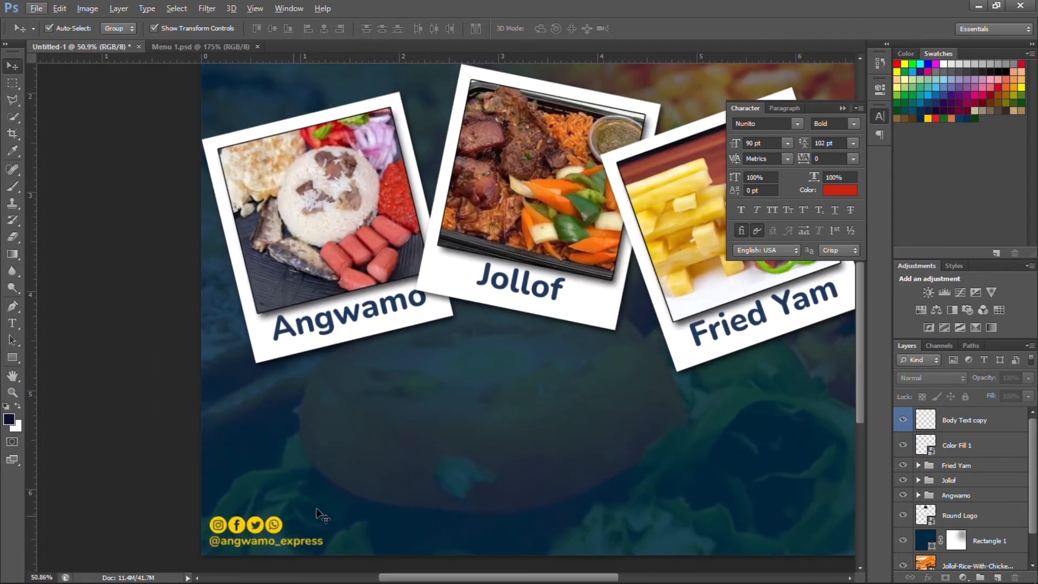
scroll(327, 542, "up", 7)
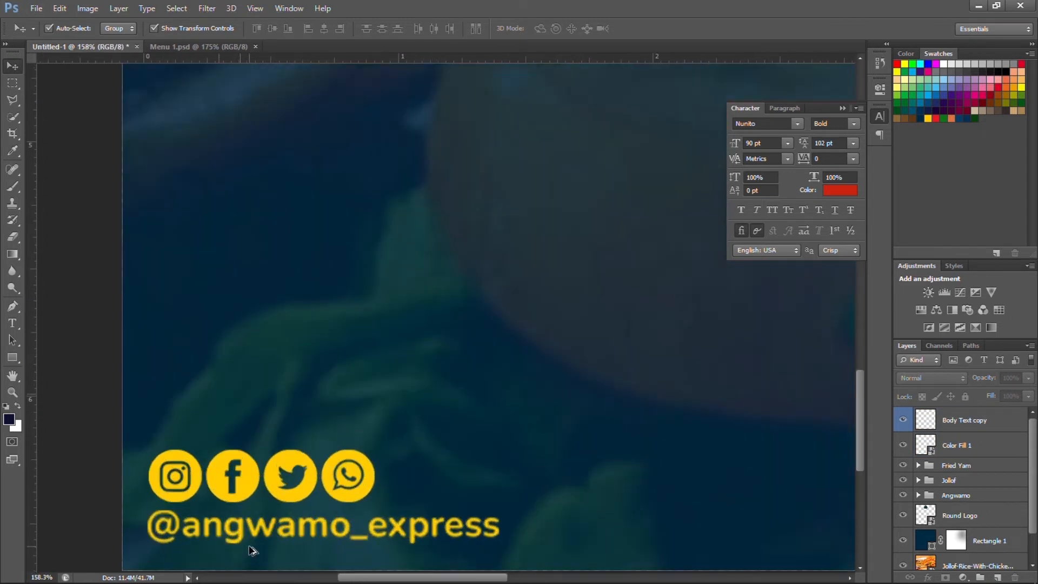
left_click(271, 536)
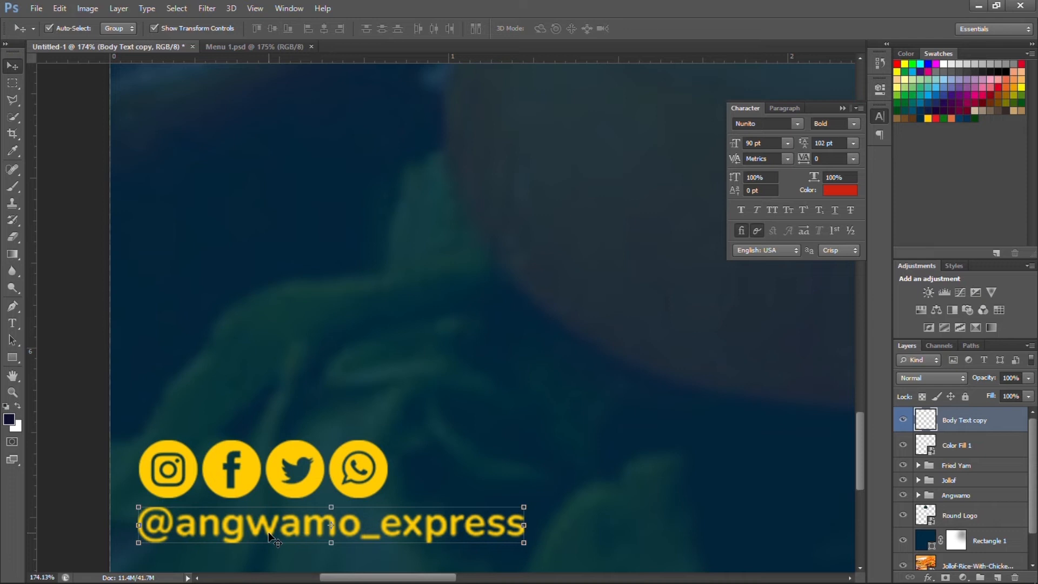
key("Delete")
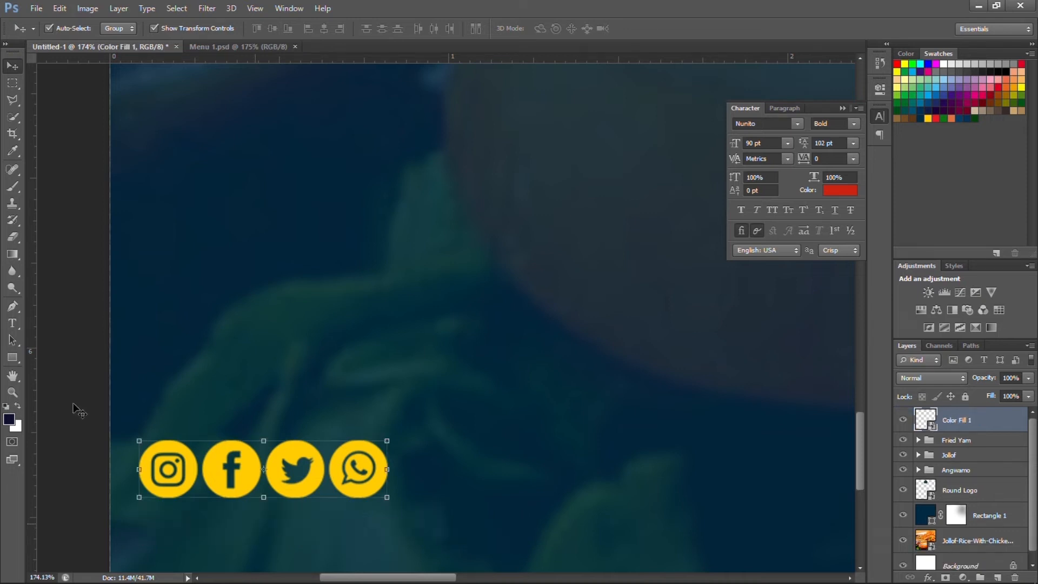
left_click(12, 323)
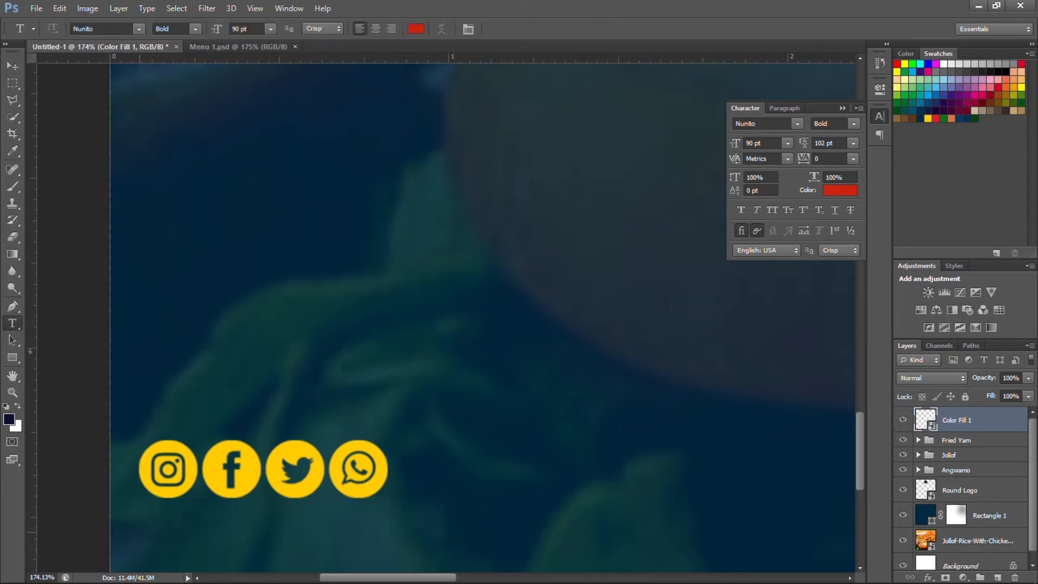
Type the handle angwamo_express at 24 pt beneath the social icons.
left_click(139, 531)
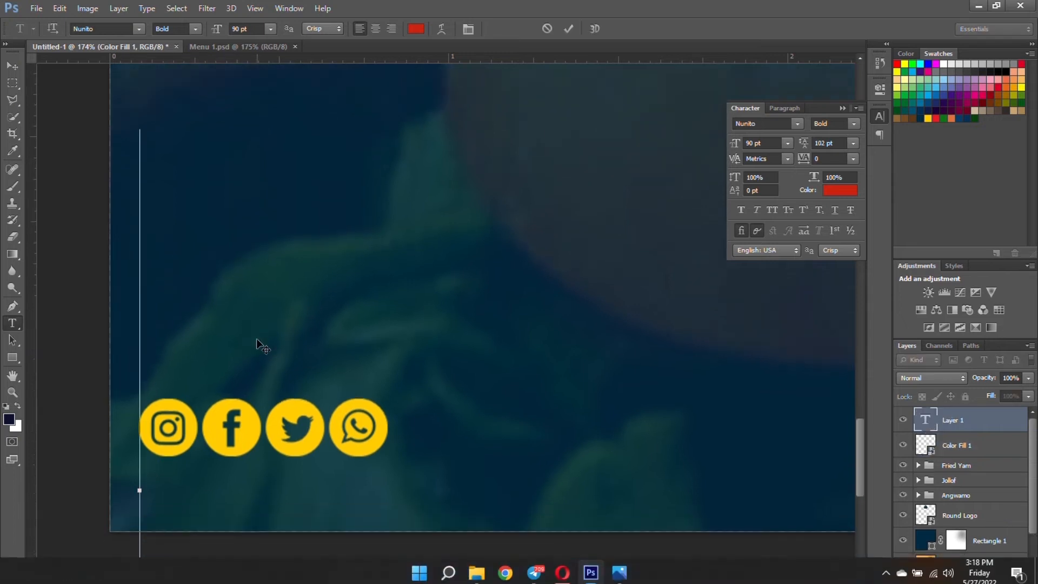
scroll(256, 338, "down", 2)
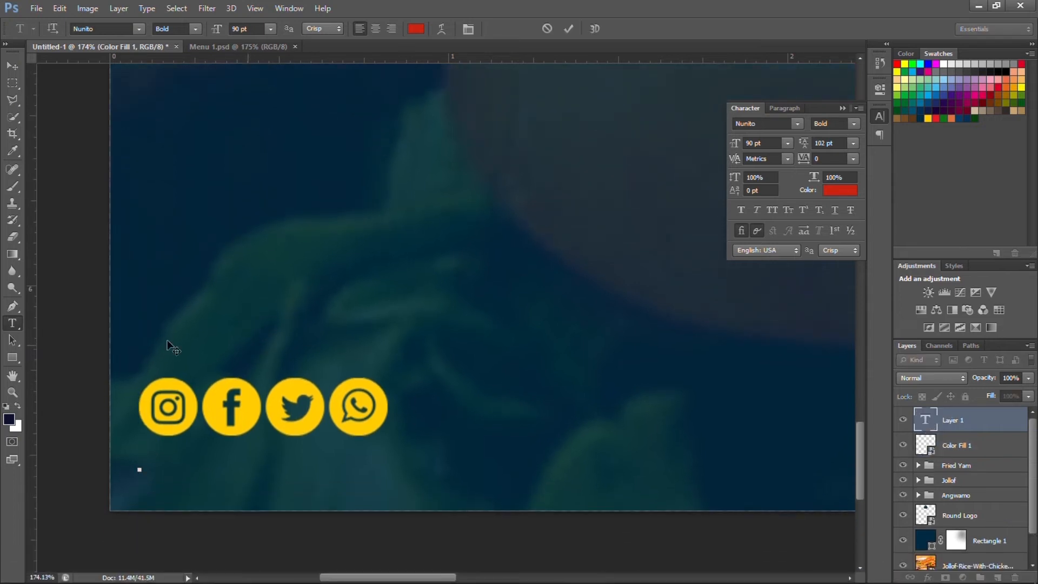
left_click(787, 143)
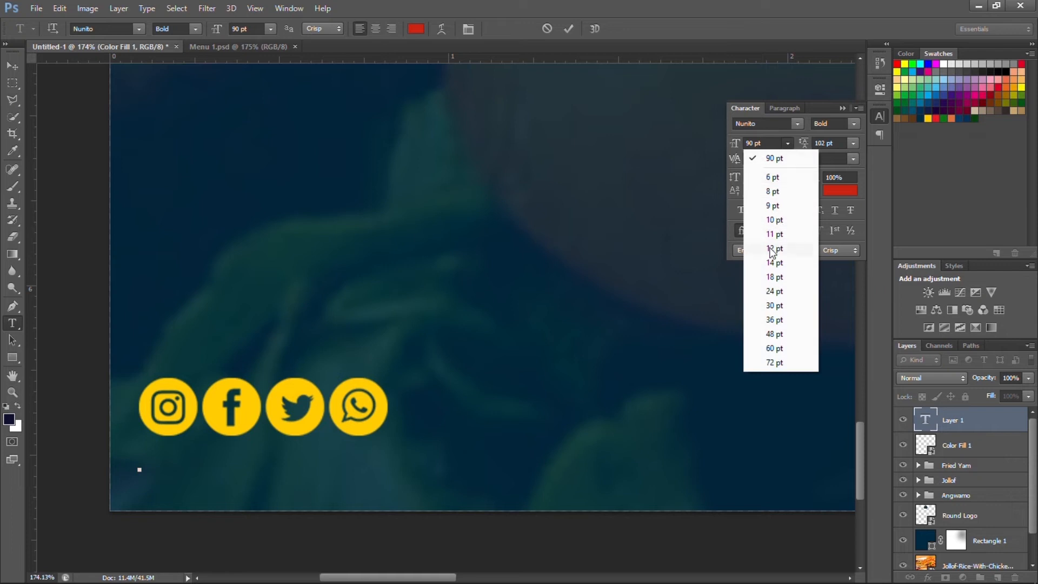
left_click(767, 290)
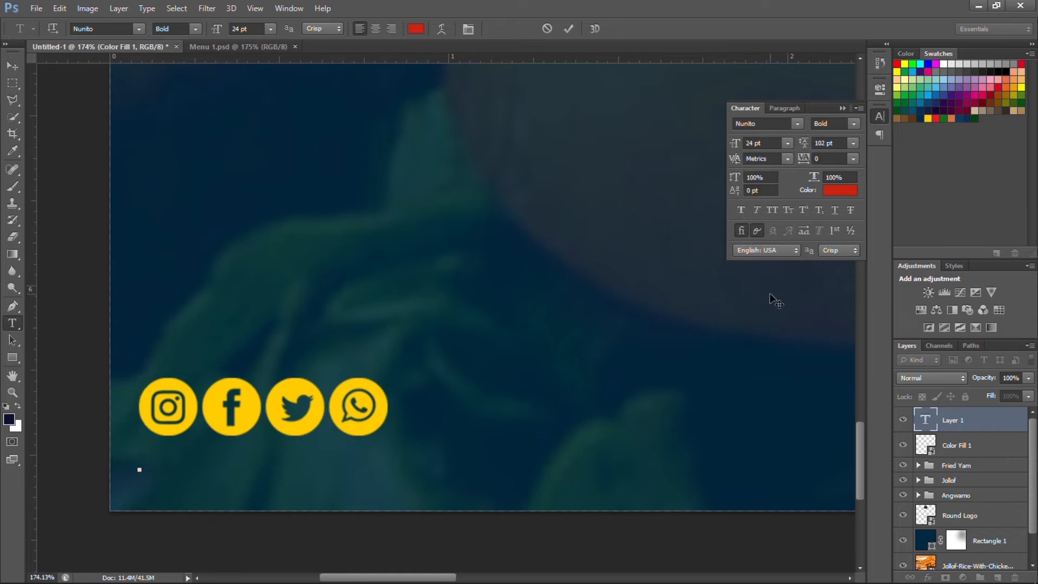
type("an")
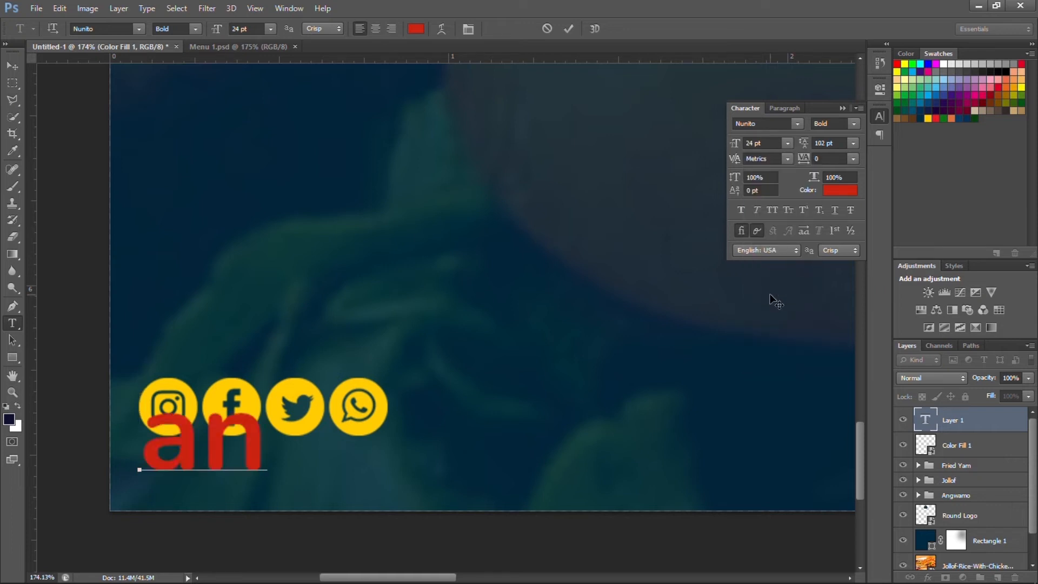
type("gwa")
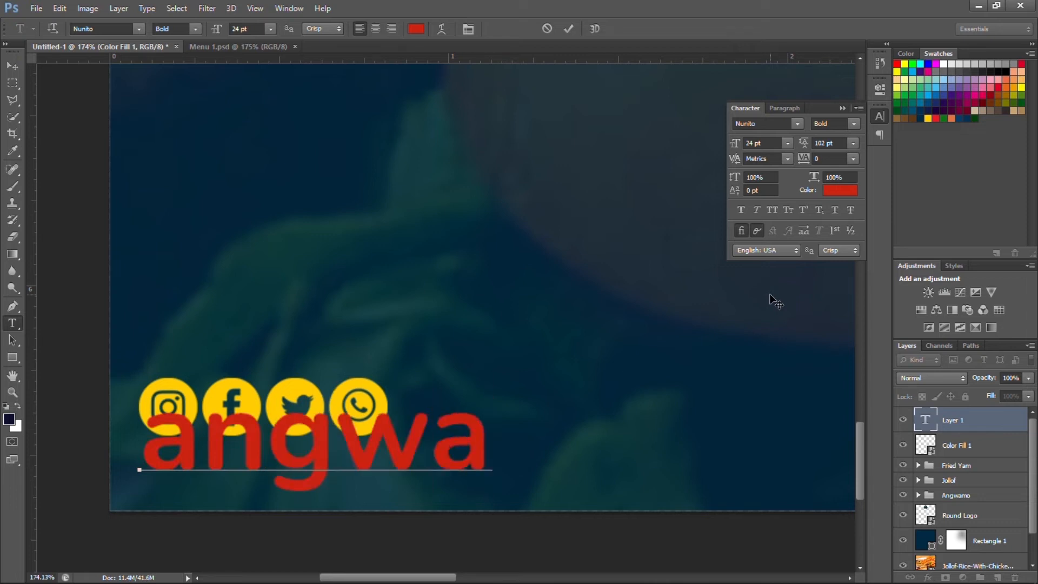
type("mo")
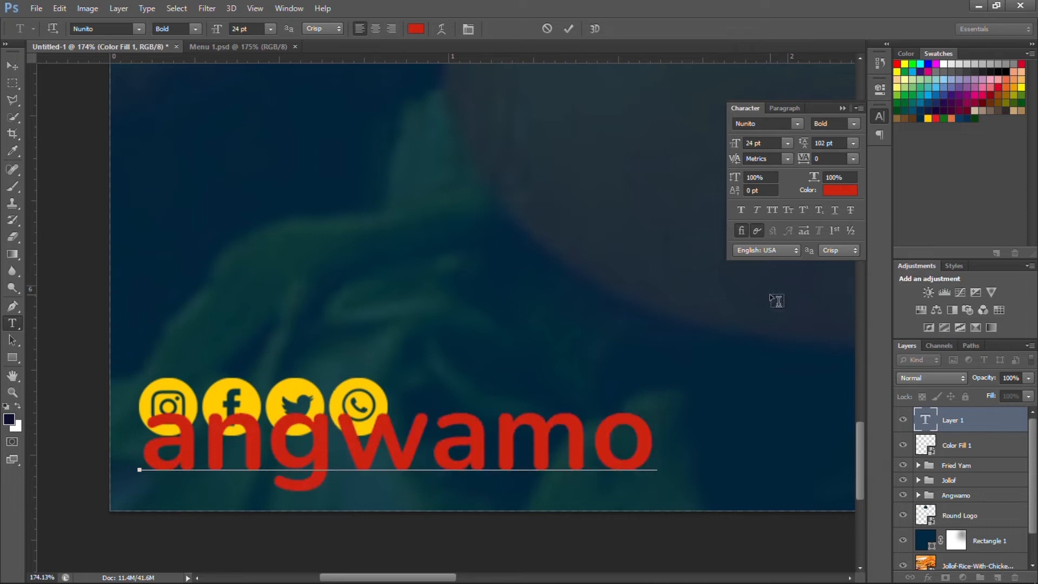
type("_e")
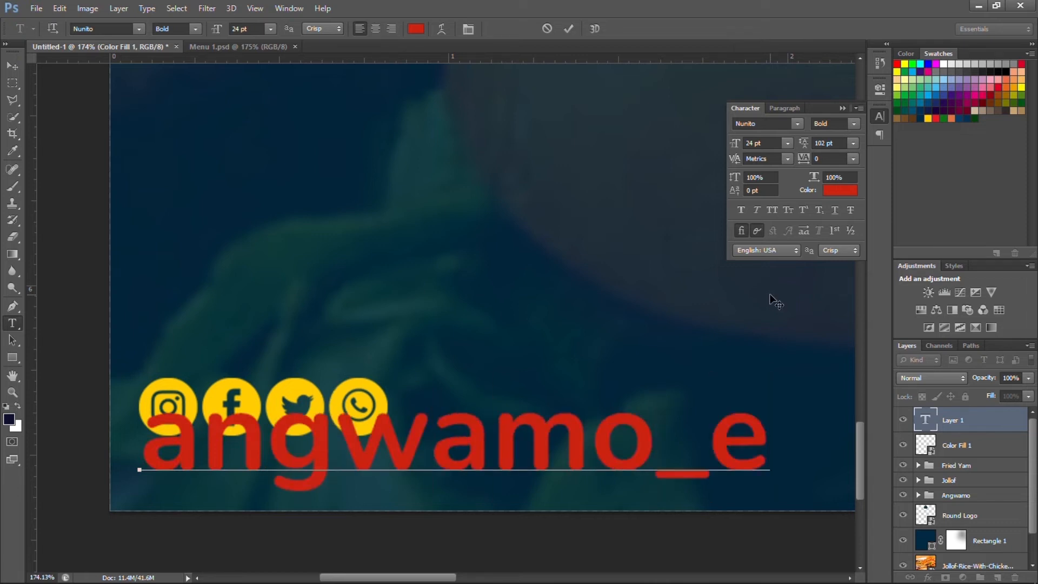
type("xp")
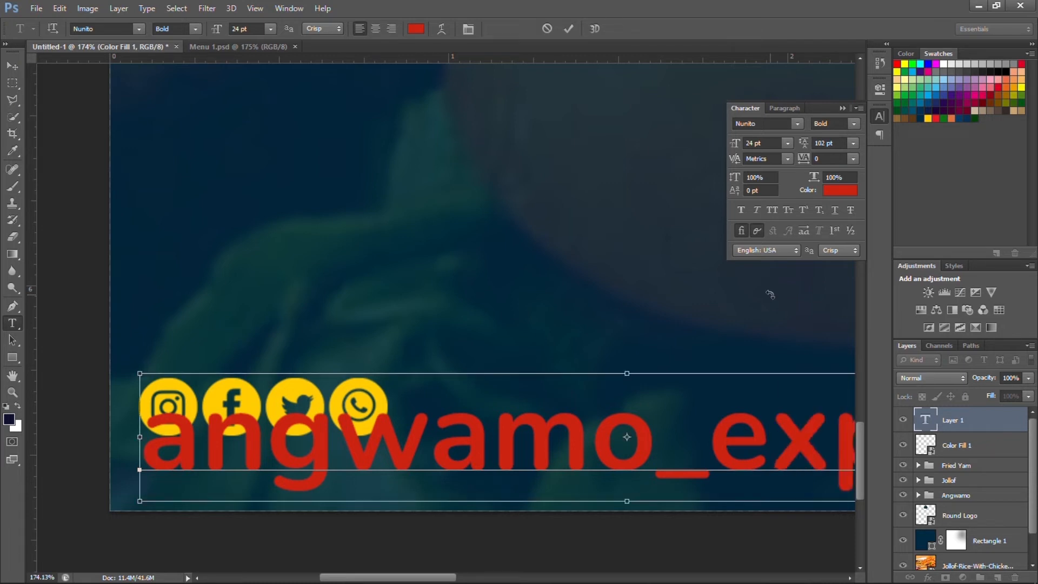
Color the handle text with the icons' sampled yellow and shrink it to 11 pt.
key("ctrl+a")
left_click(837, 192)
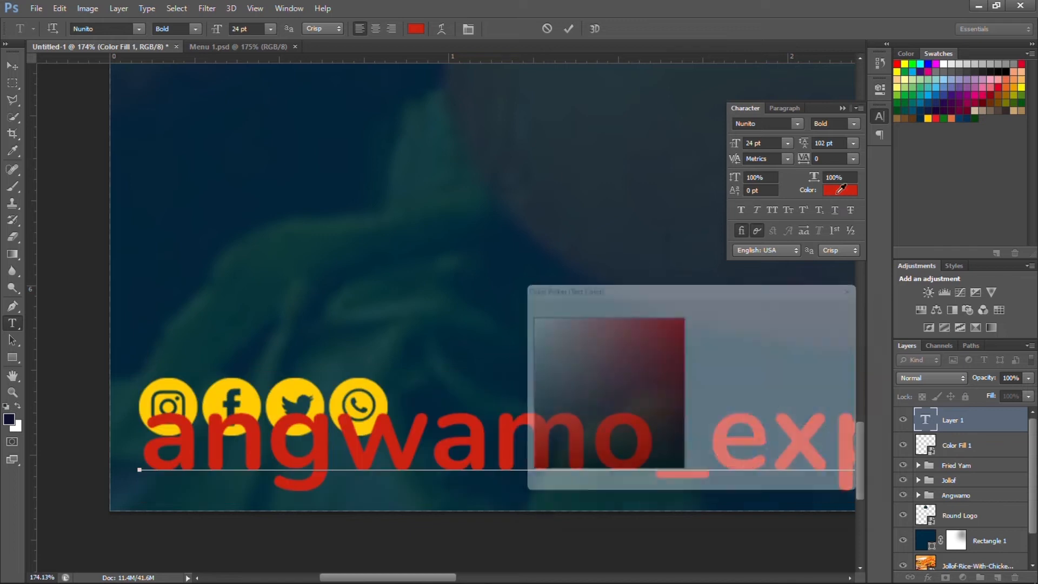
left_click(294, 386)
left_click(829, 305)
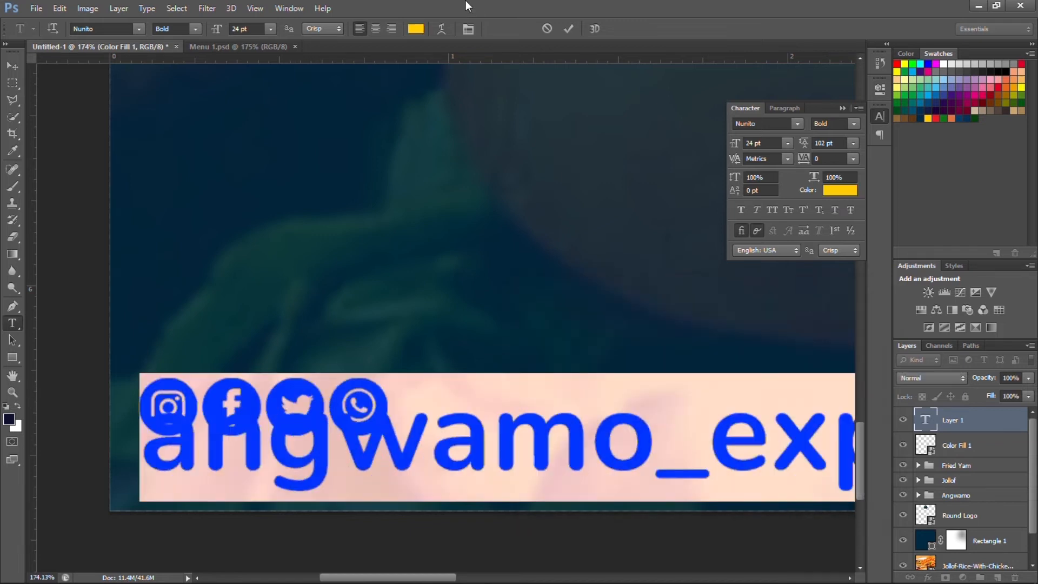
left_click(757, 143)
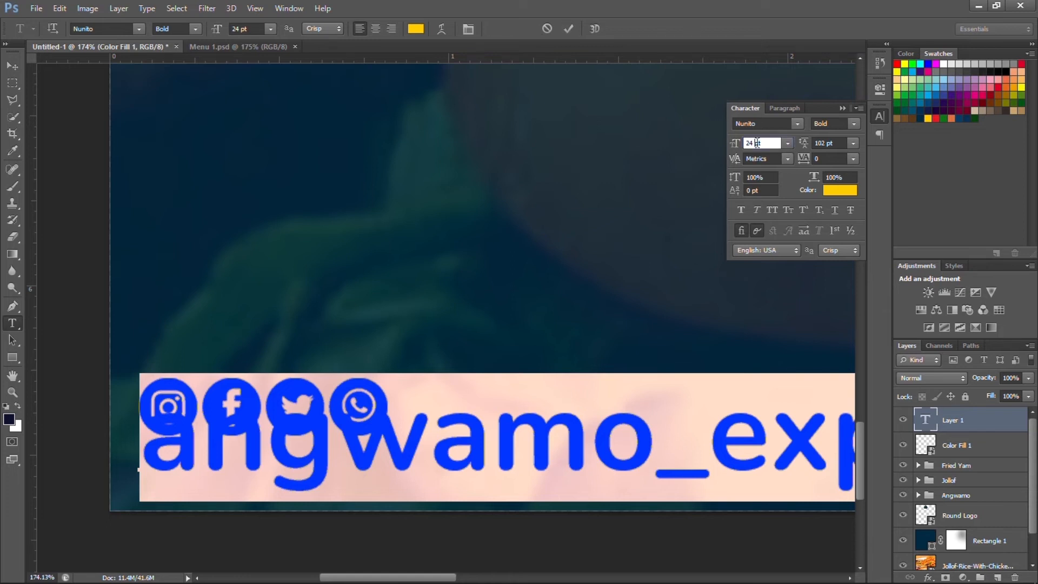
key("Down")
key("Down")
key("Down")
key("Down")
key("Down")
key("Down")
key("Down")
key("Down")
key("Down")
key("Down")
key("Down")
key("Down")
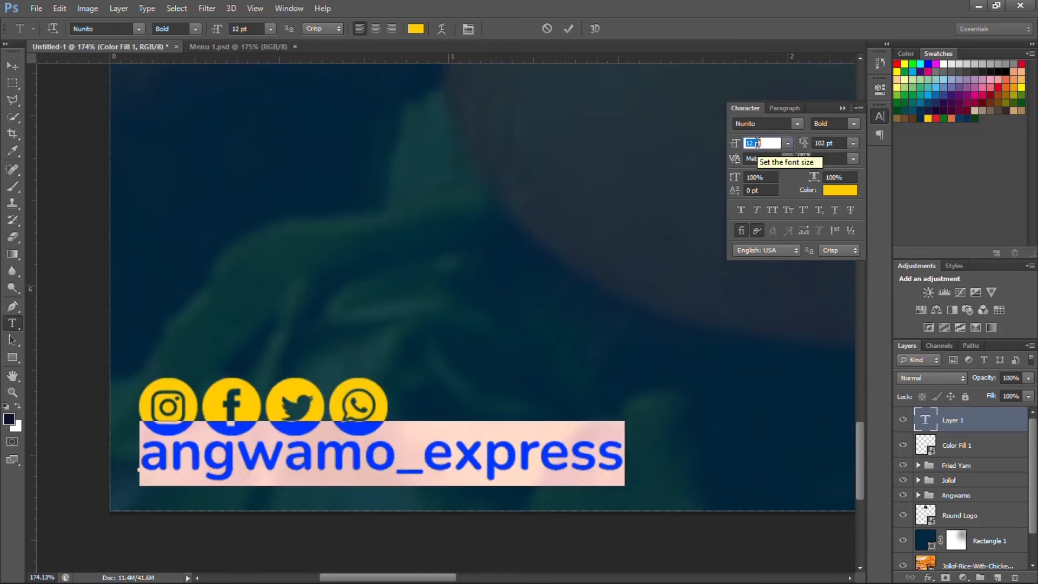
key("Down")
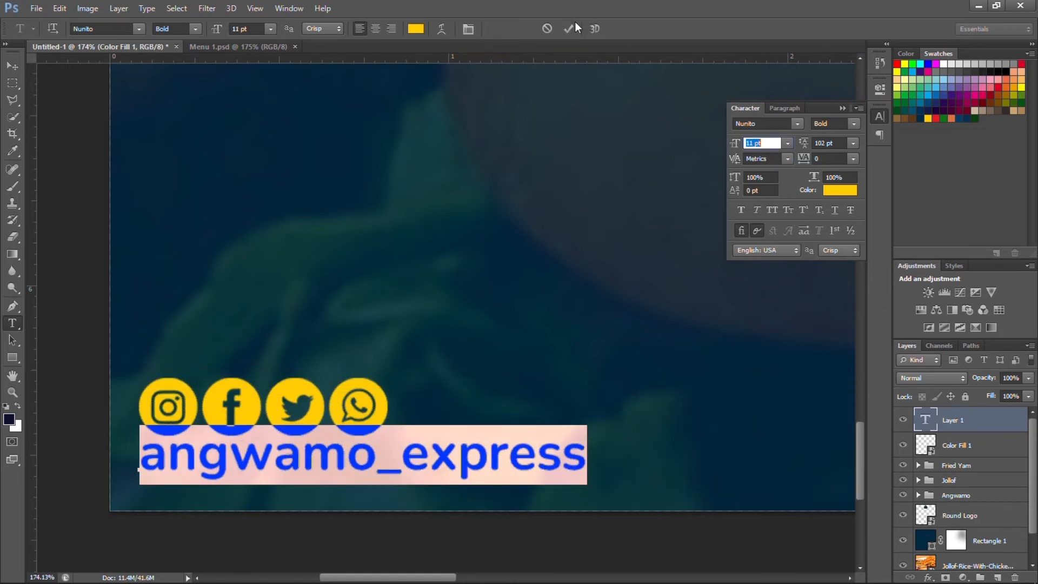
left_click(567, 29)
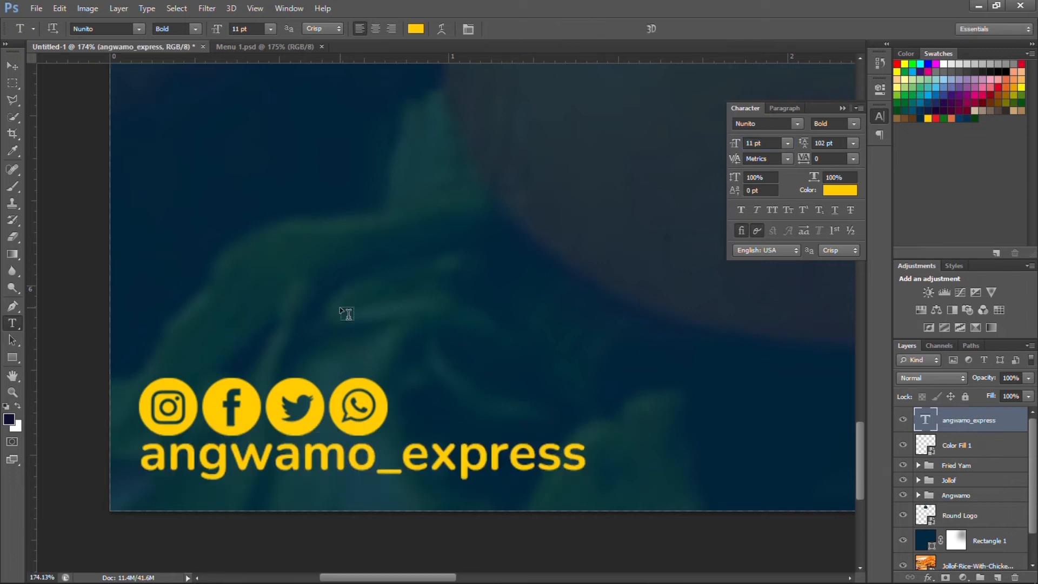
Nudge the handle text slightly left and down, and align a horizontal guide to its baseline.
key("v")
left_click_drag(301, 465, 297, 466)
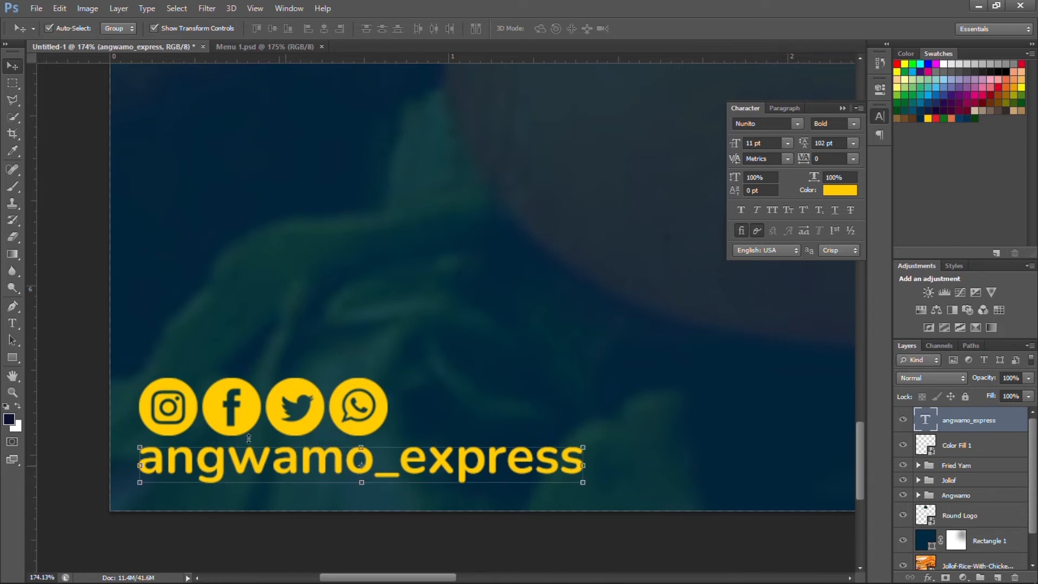
left_click(85, 347)
scroll(100, 479, "down", 4)
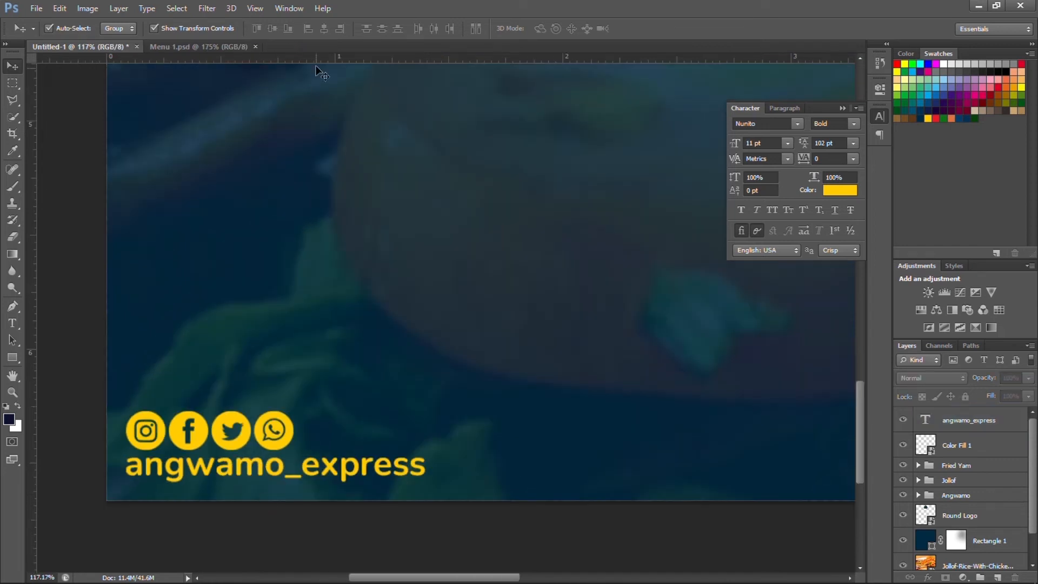
left_click_drag(342, 392, 334, 474)
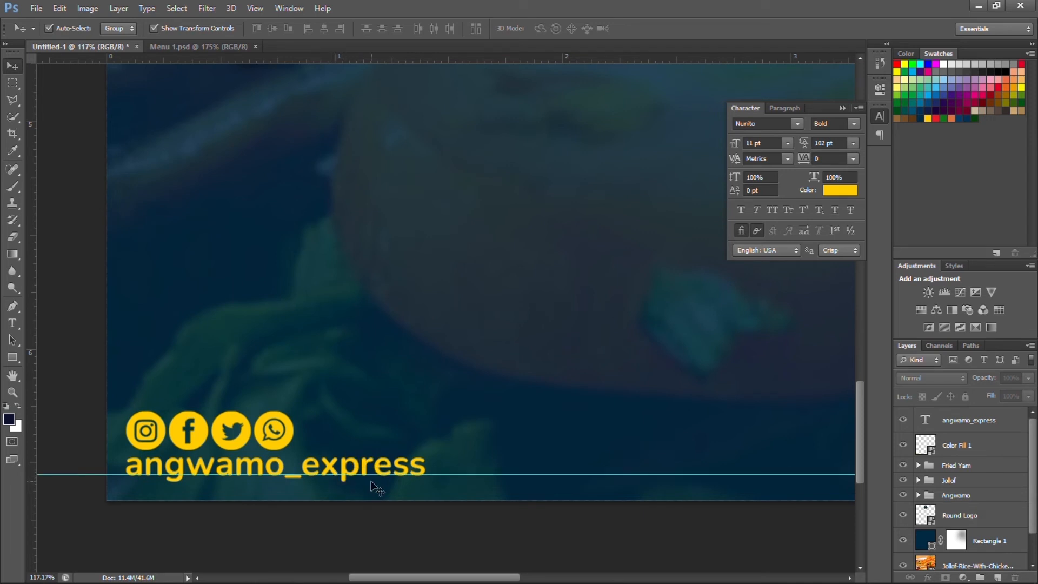
scroll(366, 493, "up", 5)
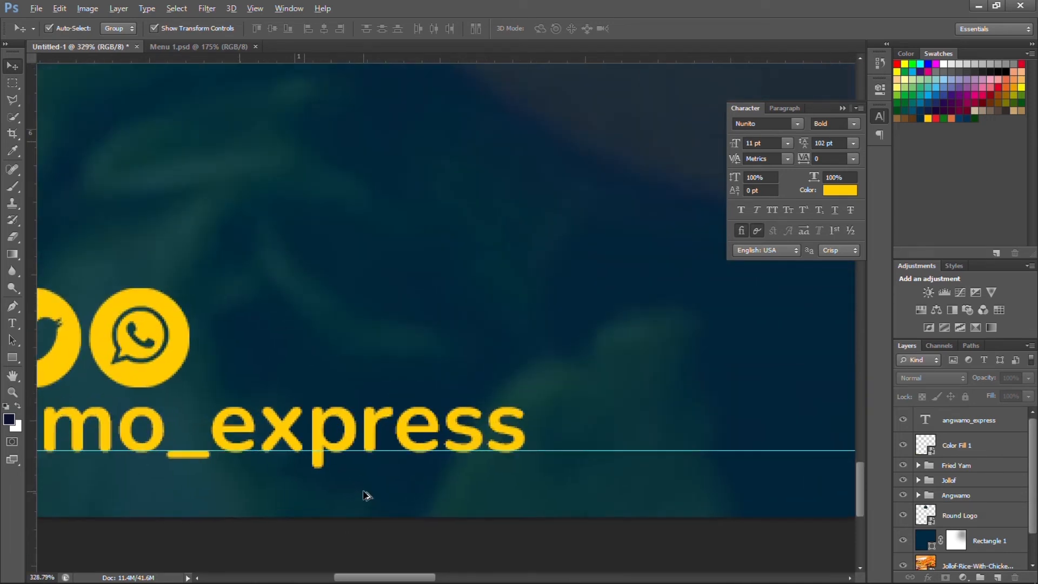
scroll(403, 438, "up", 2)
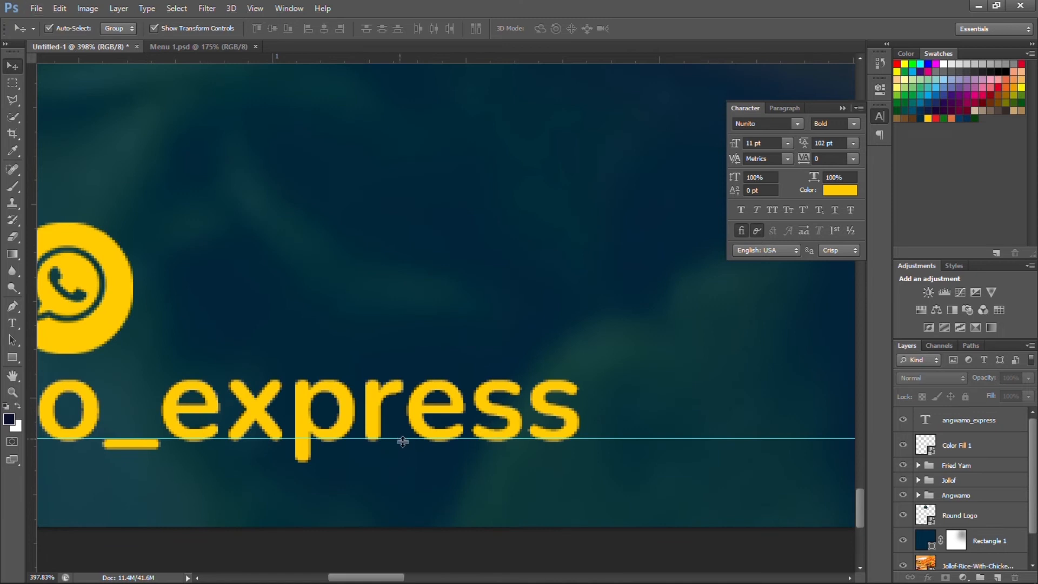
left_click_drag(400, 438, 403, 440)
Move the three polaroid frame groups lower and start a new text layer mid-flyer.
key("ctrl+0")
scroll(422, 492, "down", 3)
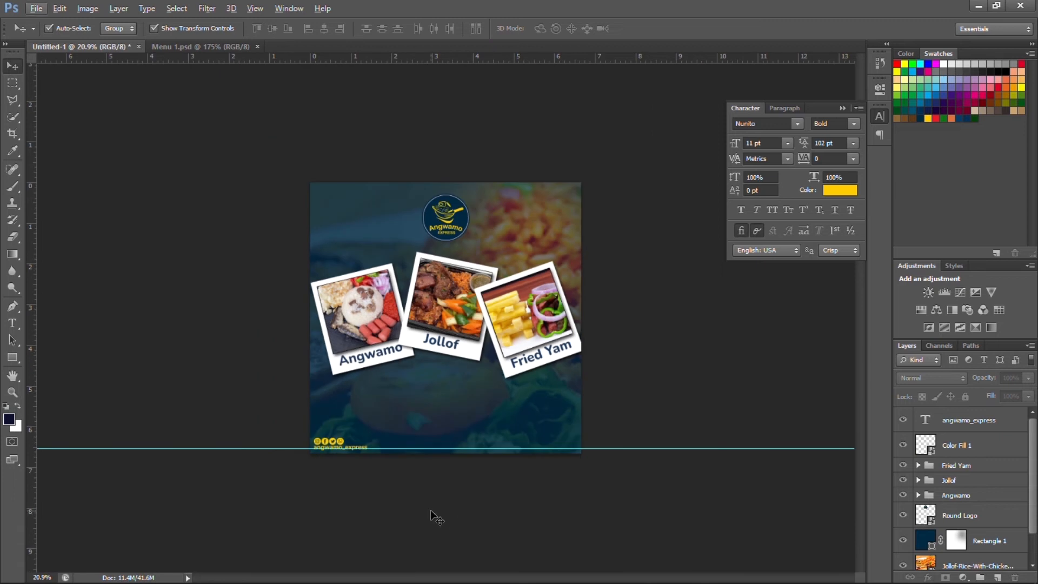
scroll(430, 510, "up", 4)
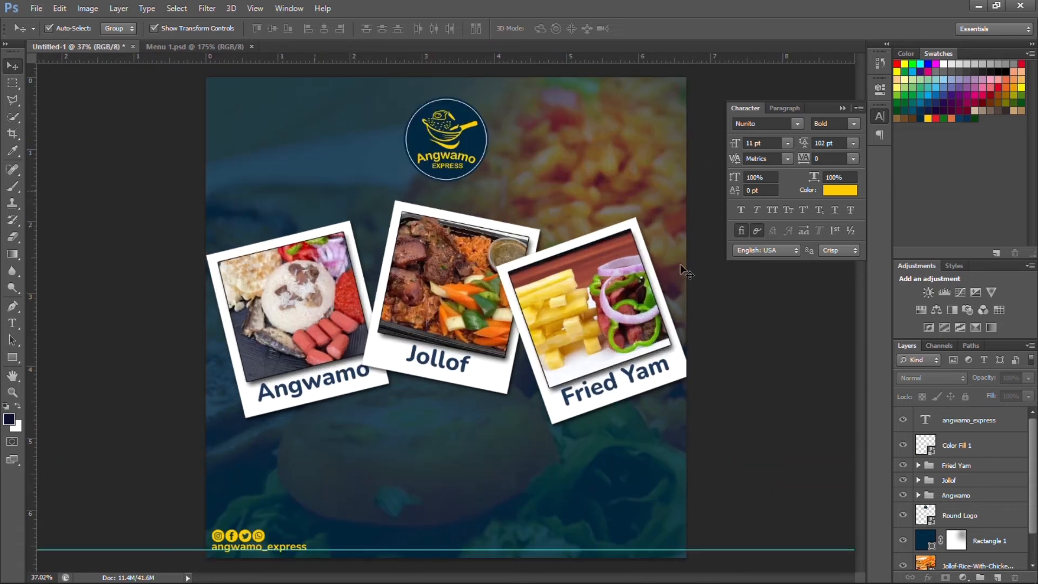
left_click(975, 467)
left_click(978, 496, "shift")
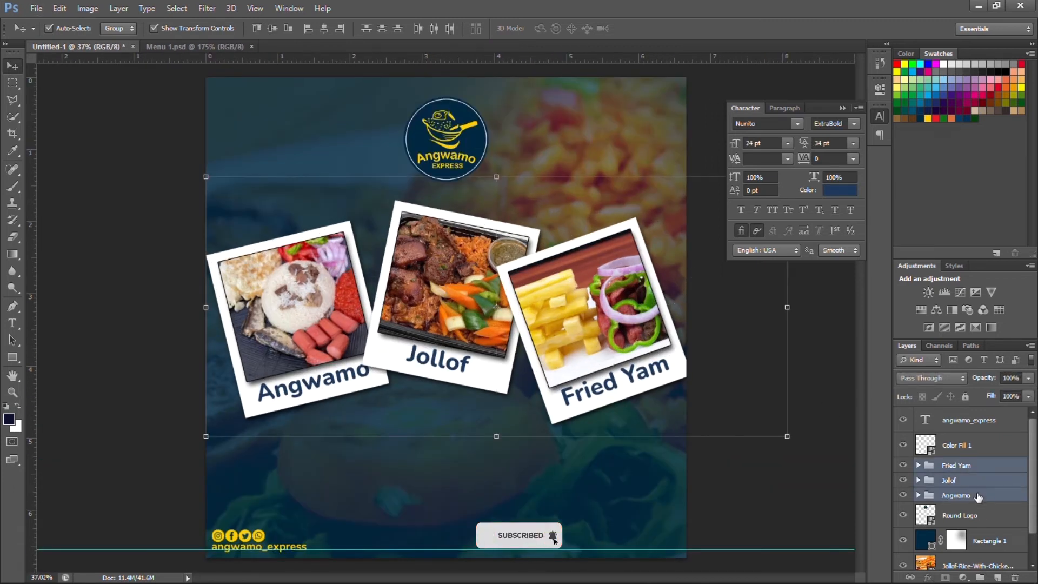
left_click_drag(581, 318, 578, 354)
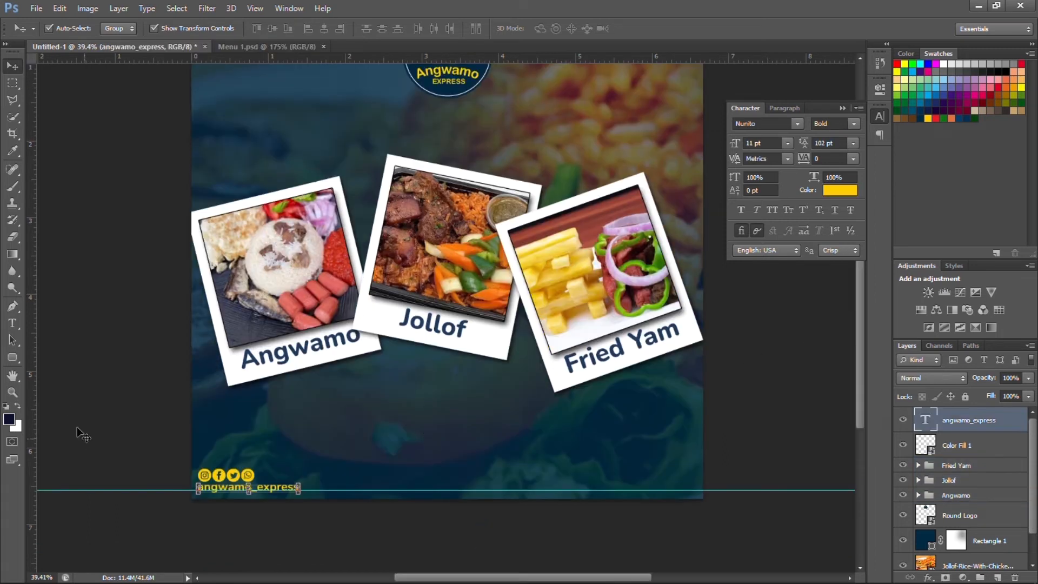
left_click(12, 324)
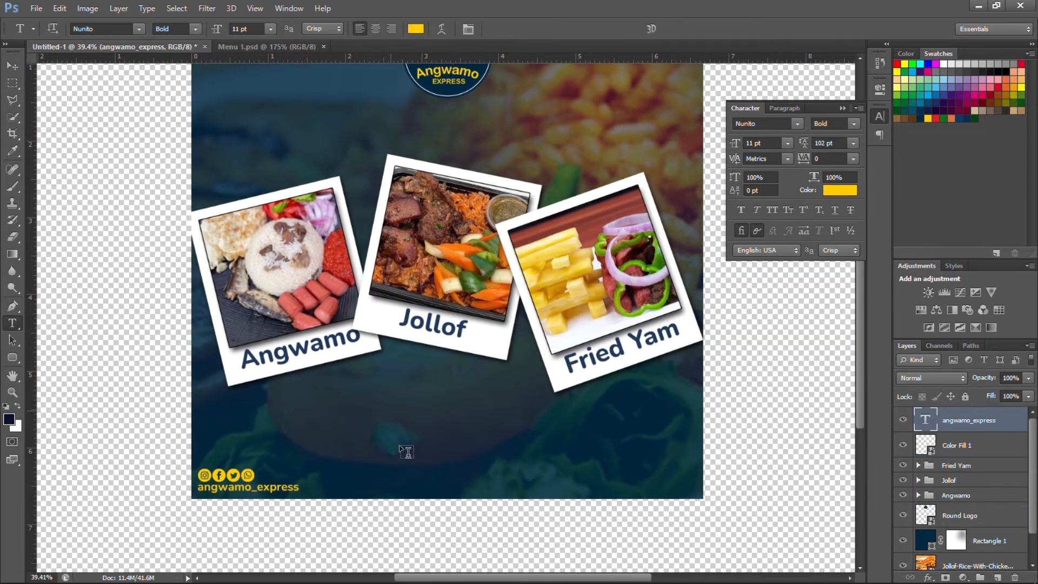
left_click(419, 484)
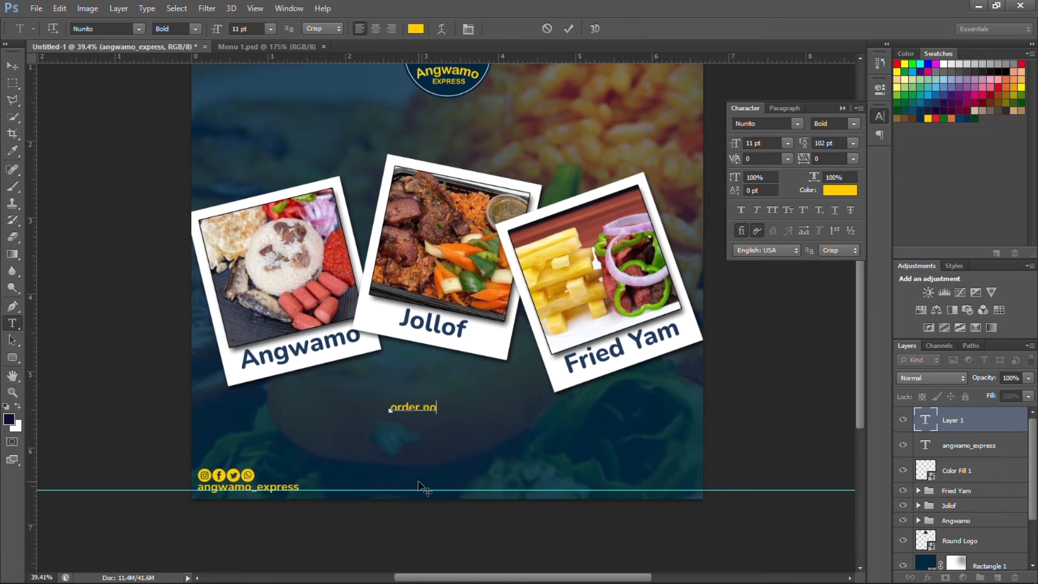
Make the ORDER NOW text all caps, ExtraBold, 10 pt.
key("ctrl+a")
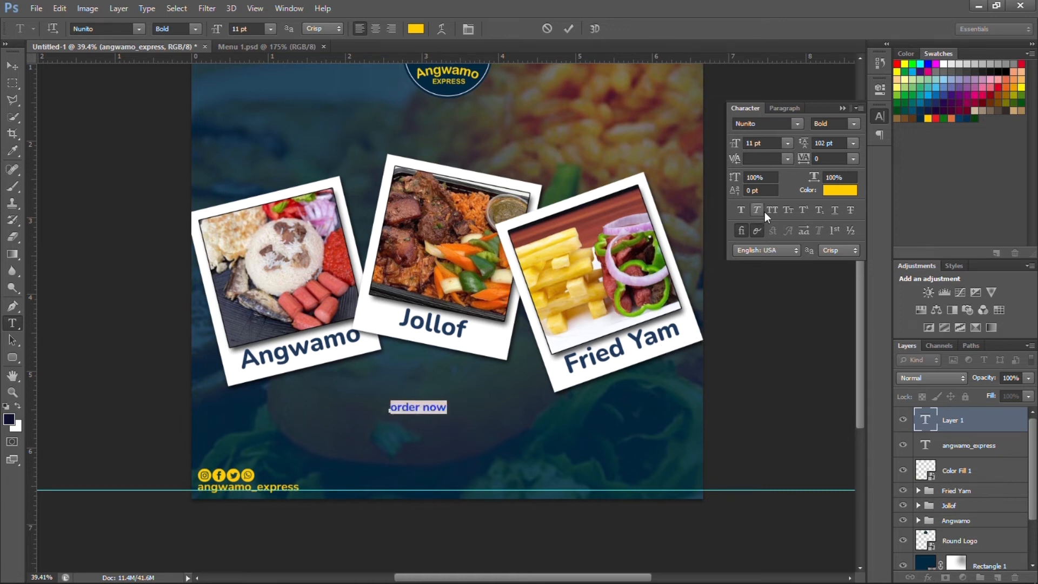
left_click(770, 212)
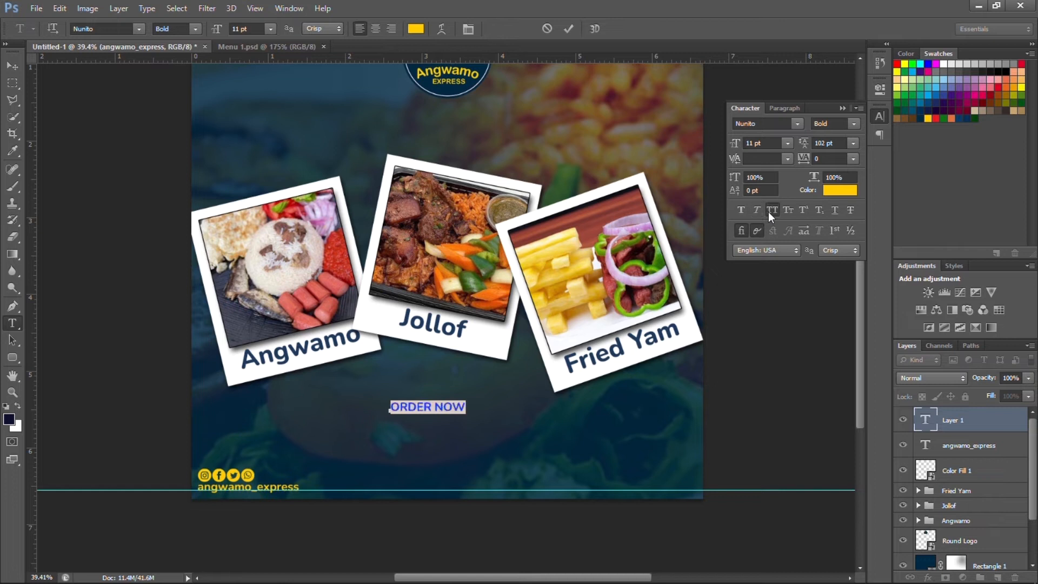
left_click(852, 125)
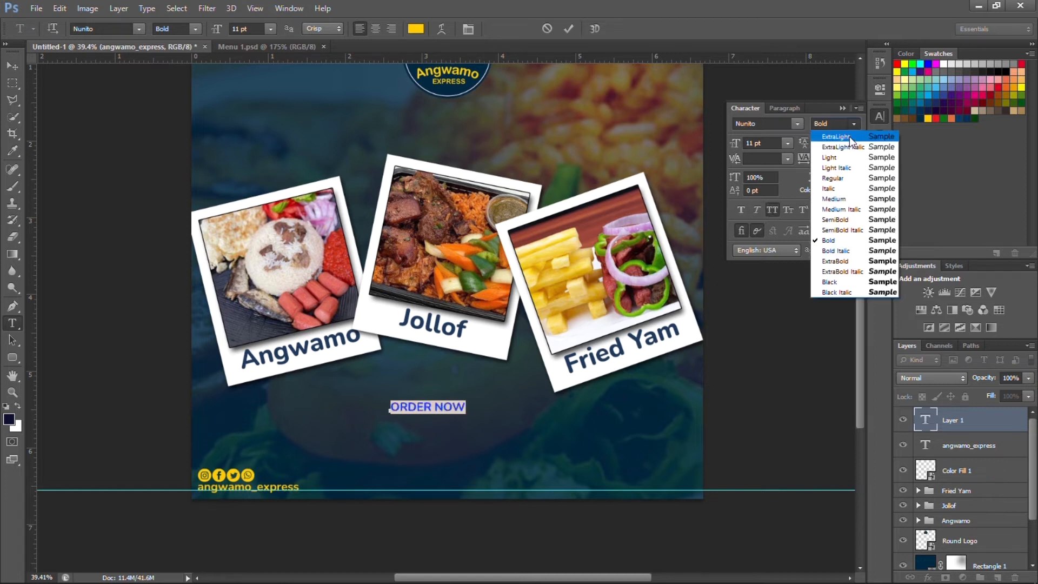
left_click(836, 260)
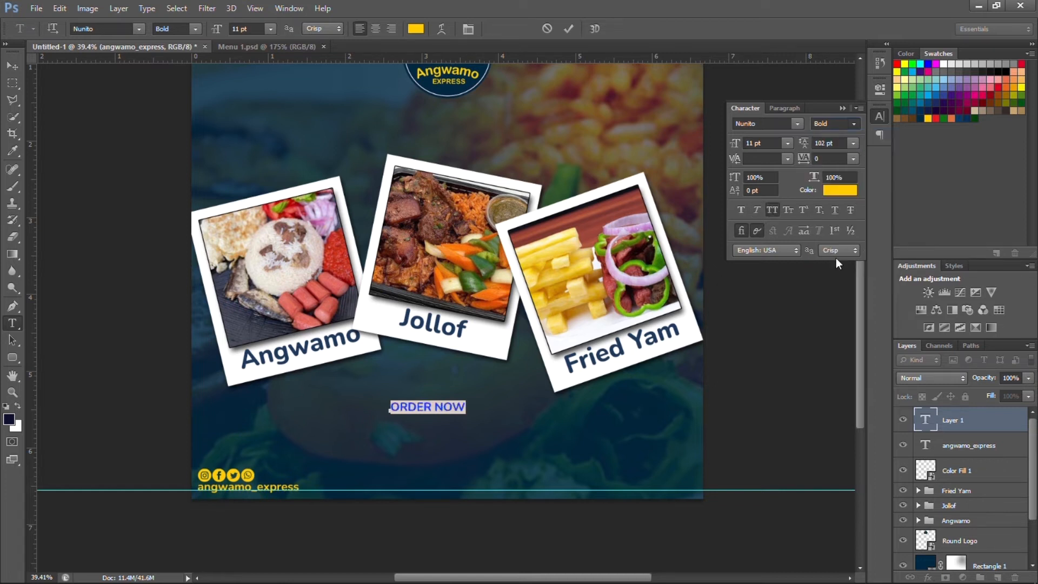
left_click(762, 142)
type("10")
key("Return")
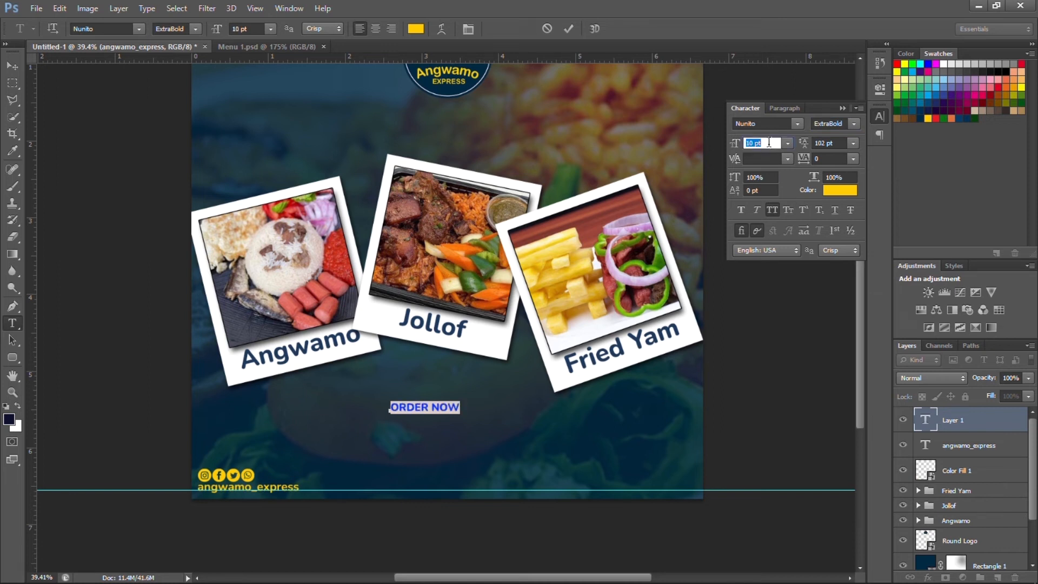
left_click(568, 29)
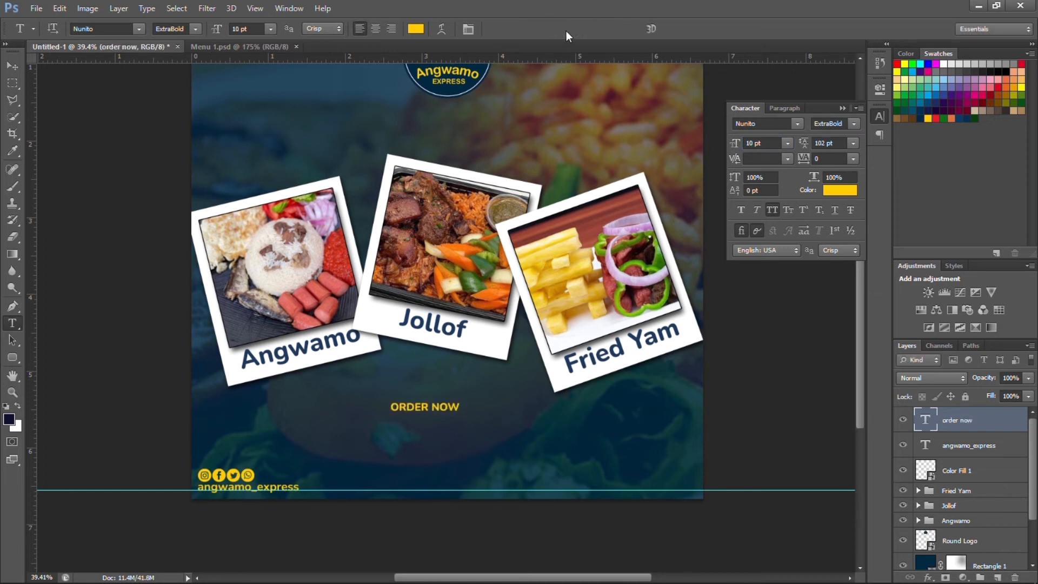
Centre ORDER NOW horizontally on the canvas.
key("ctrl+a")
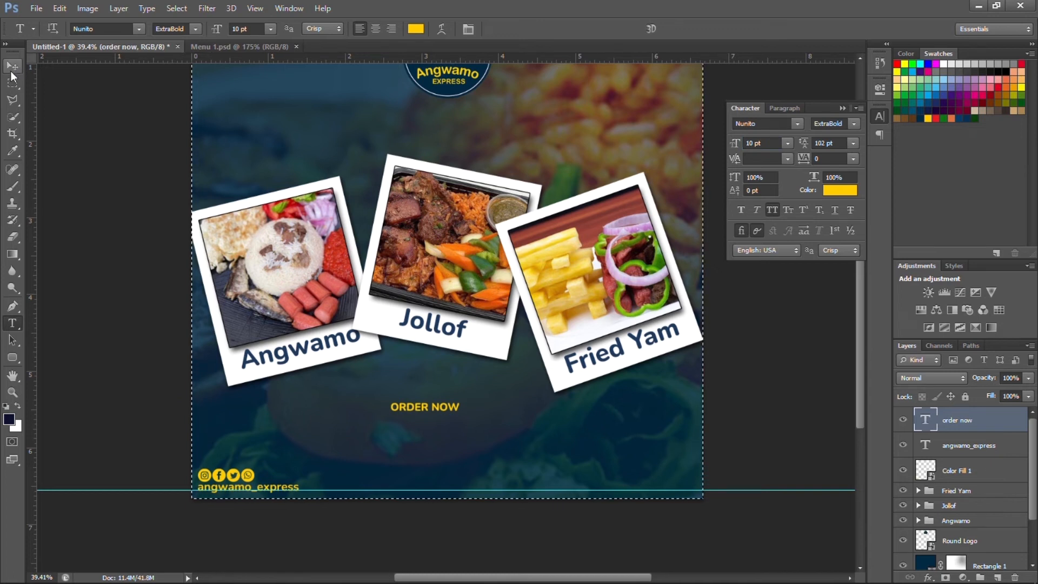
left_click(13, 65)
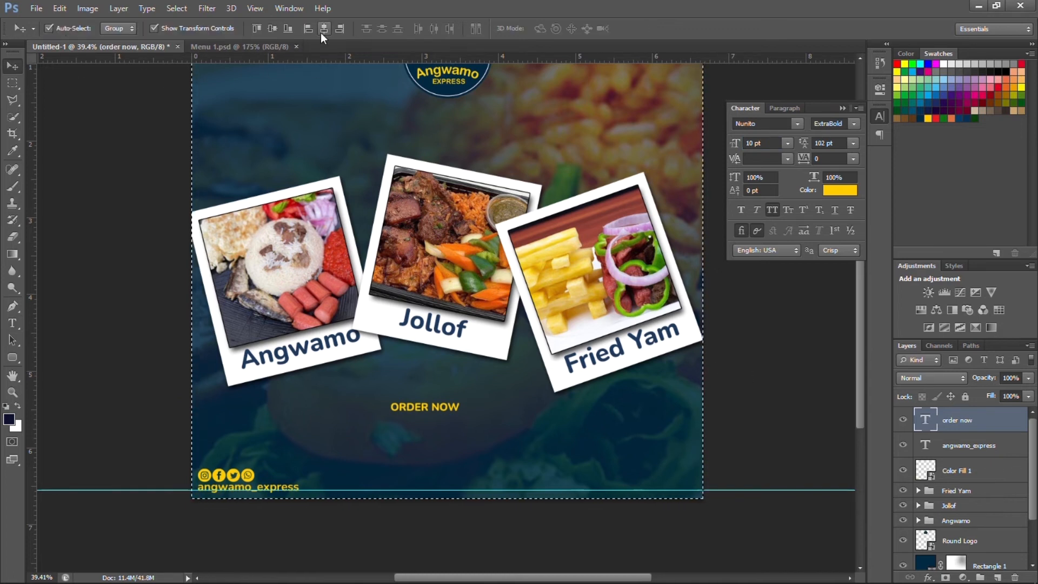
left_click(322, 33)
key("ctrl+d")
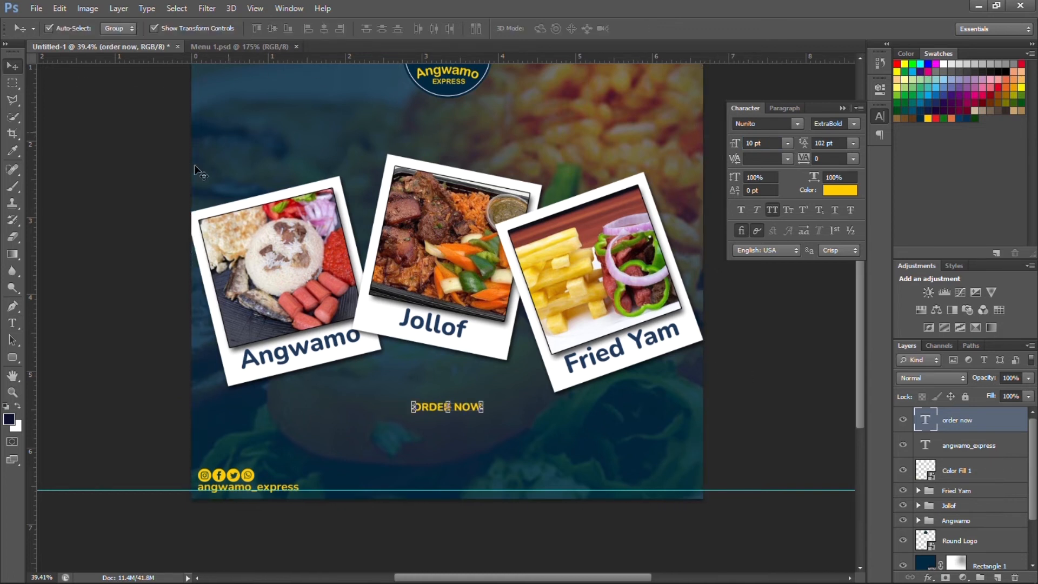
left_click(164, 203)
Recolour the ORDER NOW text with the logo's dark navy (#002841).
left_click(476, 409)
left_click(839, 191)
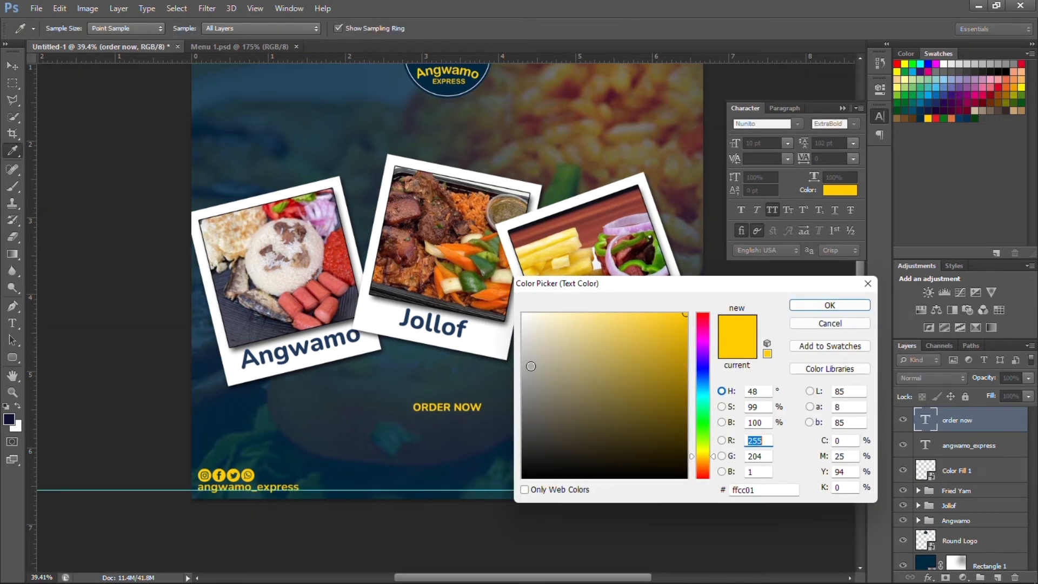
left_click(429, 78)
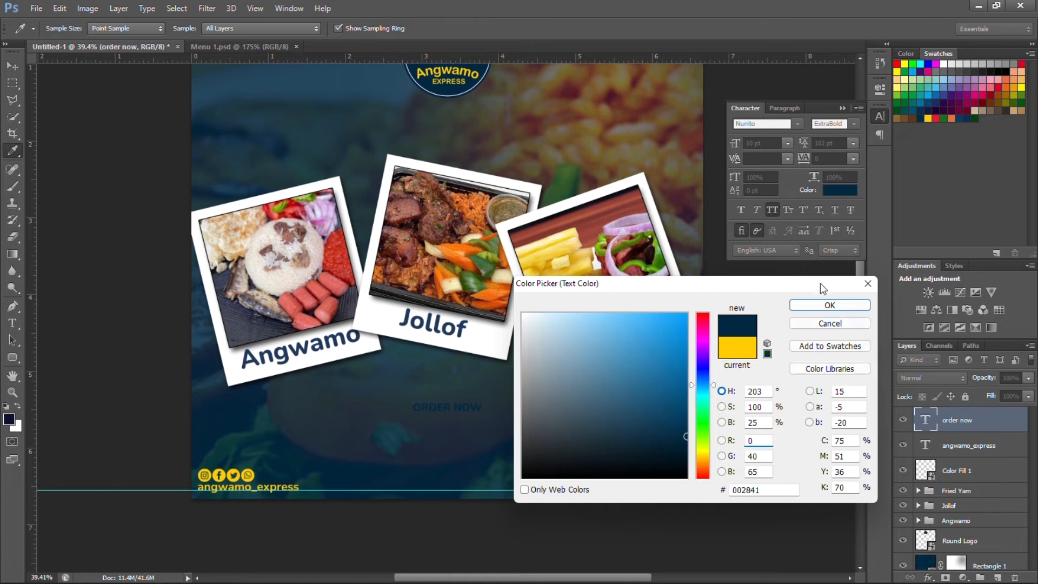
left_click(827, 305)
left_click(967, 462)
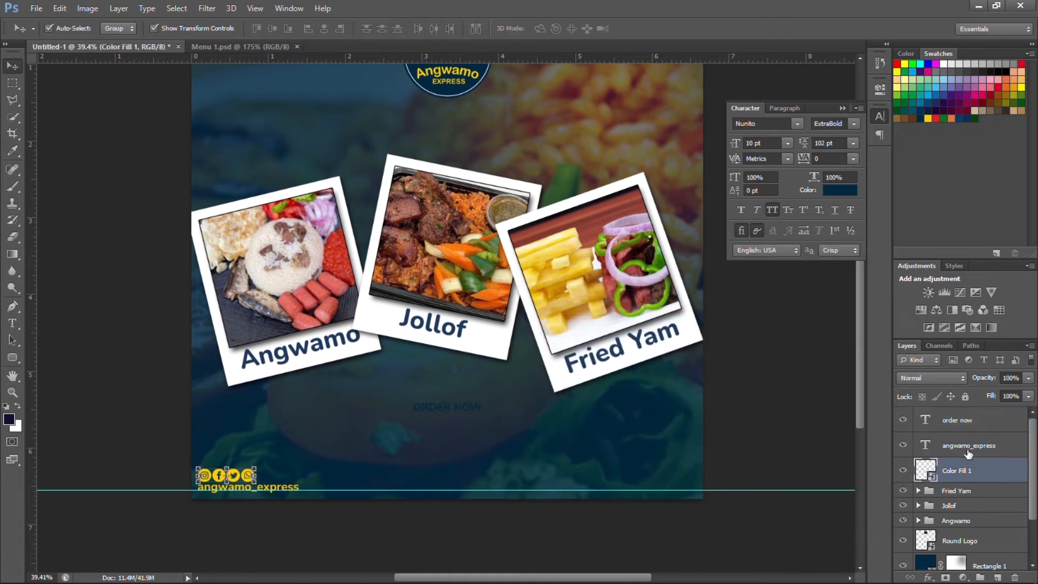
left_click(967, 450)
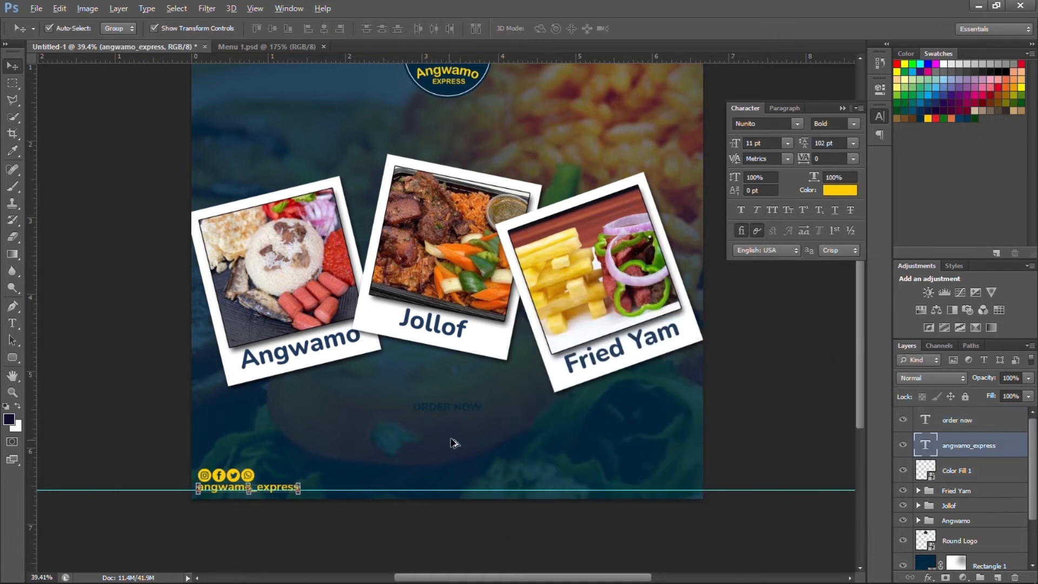
scroll(463, 433, "up", 5)
scroll(463, 433, "up", 1)
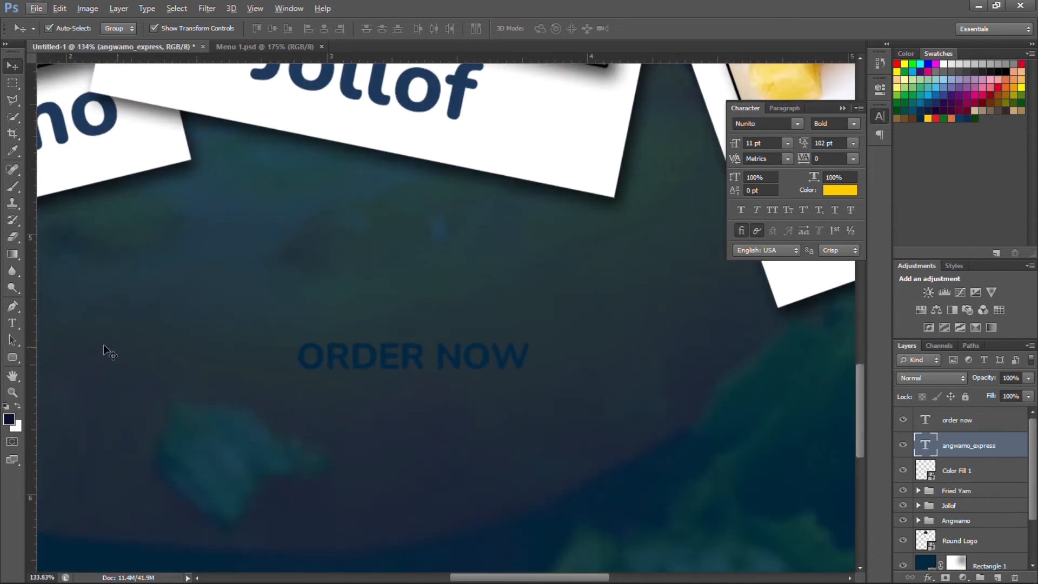
Draw a rounded rectangle with 15 px corner radius around ORDER NOW.
left_click(12, 357)
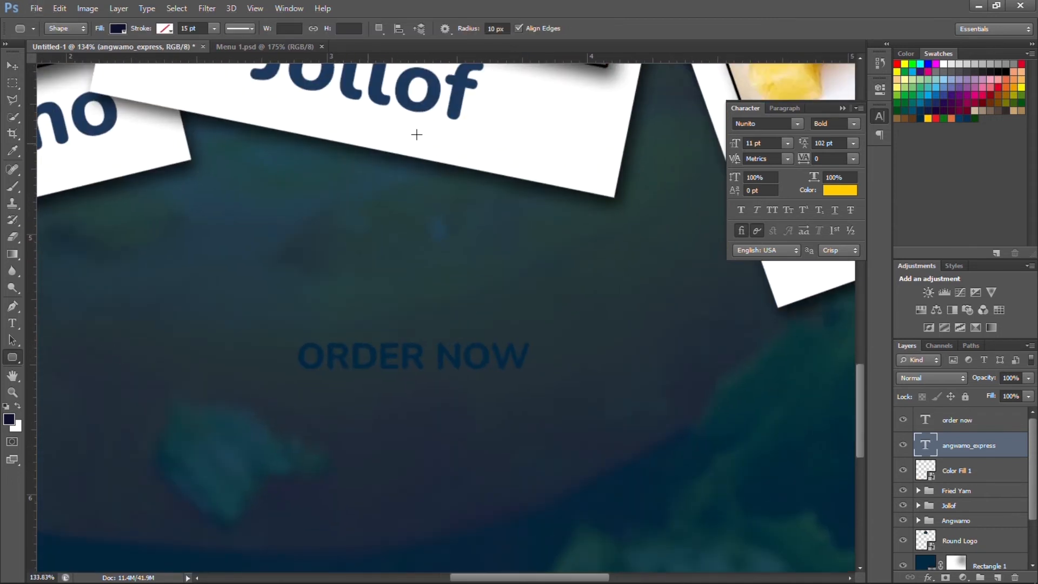
left_click(509, 29)
scroll(510, 28, "up", 3)
scroll(509, 28, "up", 2)
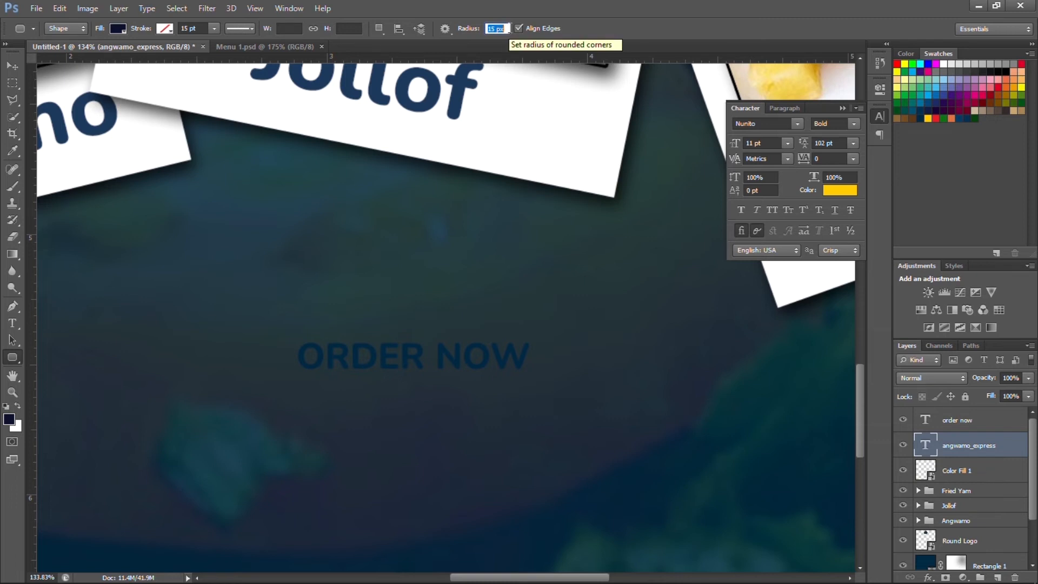
left_click_drag(280, 333, 552, 382)
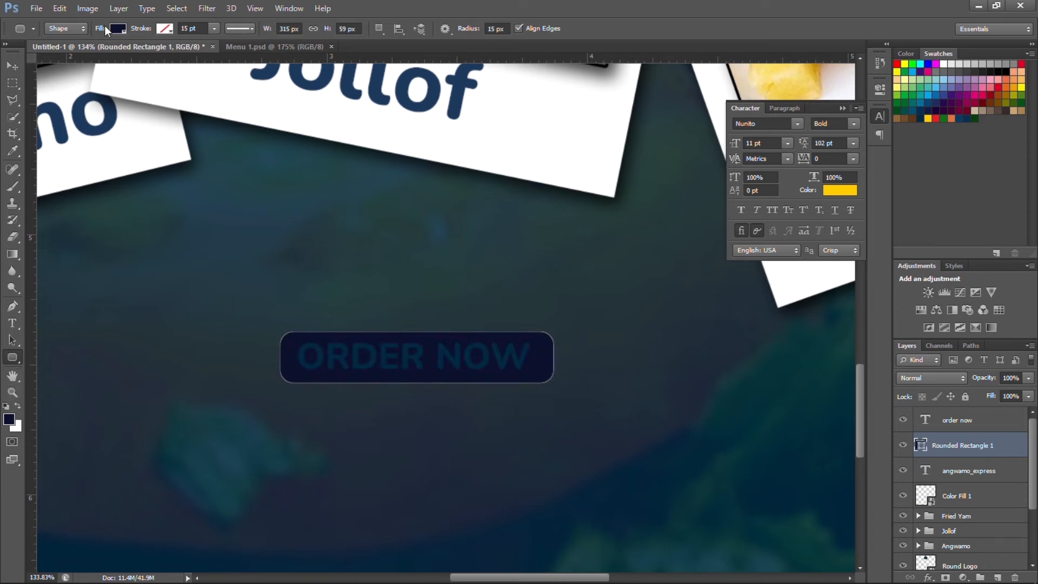
Fill the rectangle yellow and centre it horizontally on the ORDER NOW text.
left_click(113, 27)
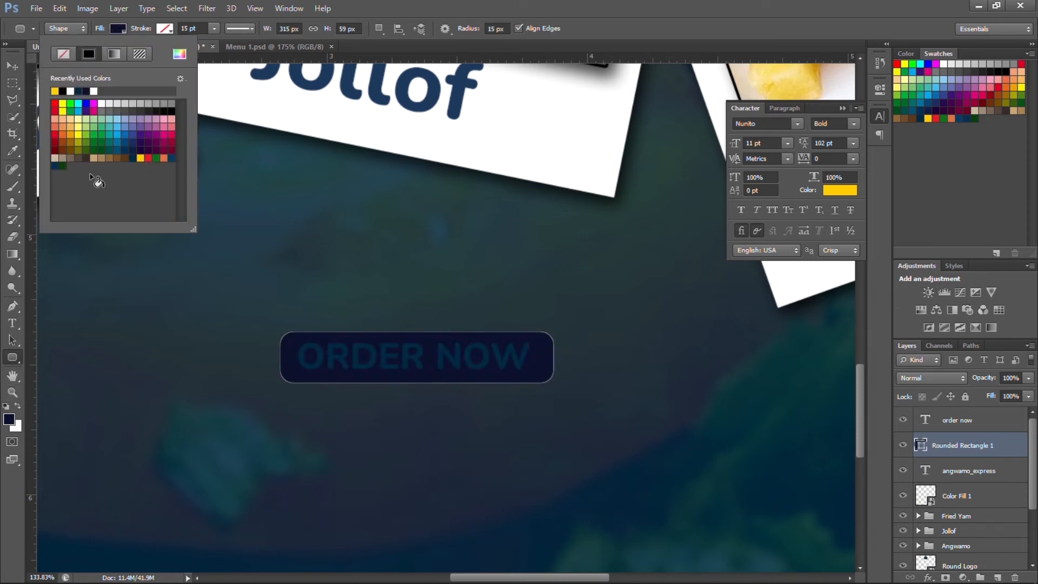
left_click(139, 157)
left_click(12, 65)
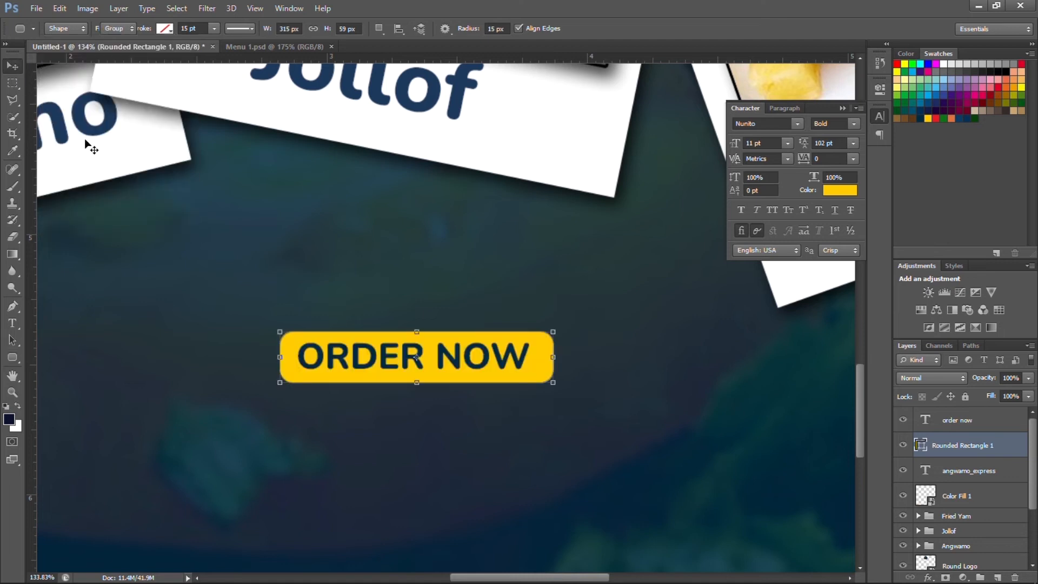
left_click(323, 28)
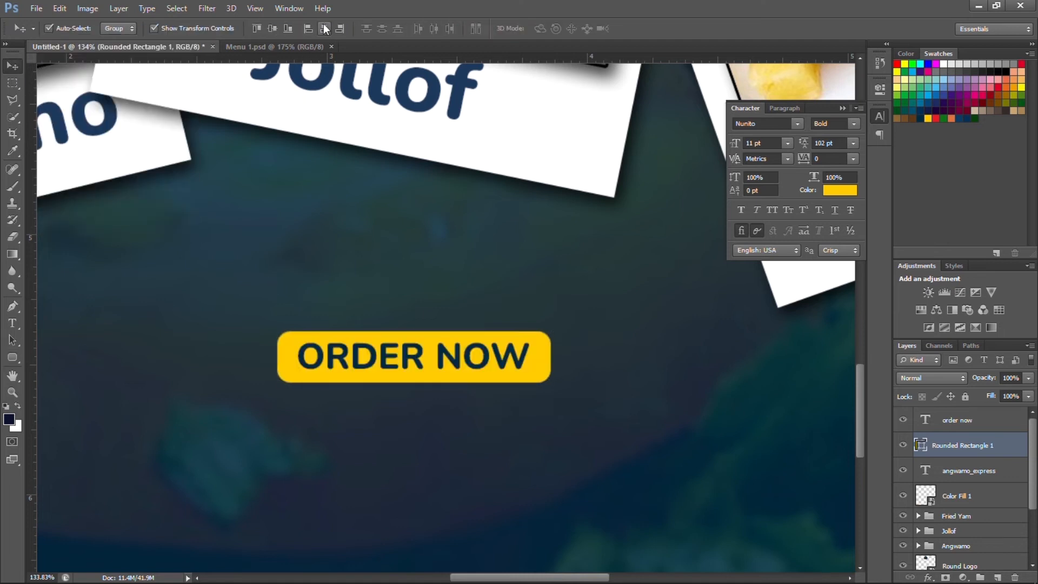
scroll(273, 259, "down", 5)
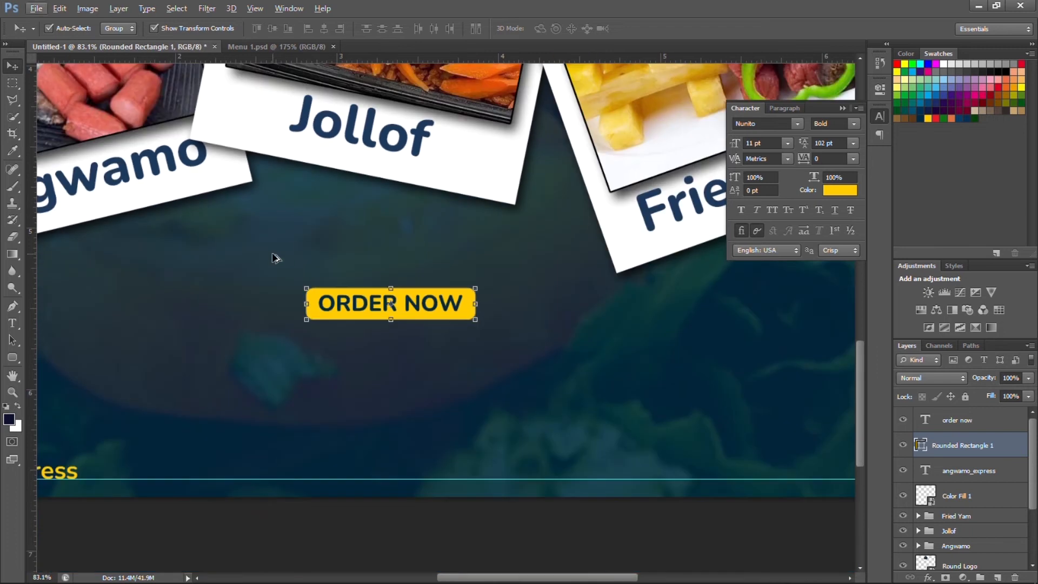
Add an exclamation mark so the button text reads 'ORDER NOW!'.
left_click(286, 462)
scroll(352, 348, "down", 5)
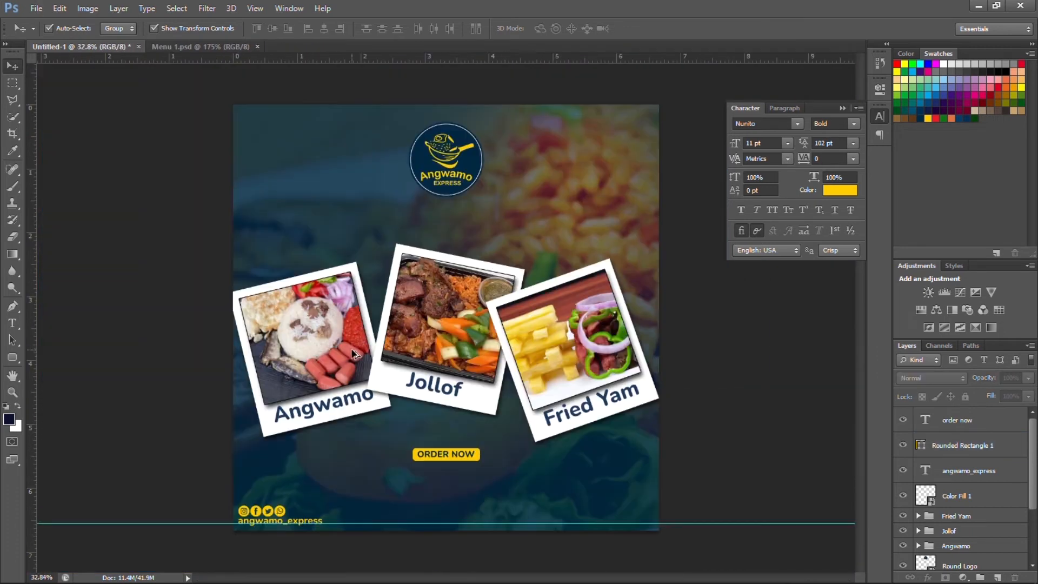
scroll(438, 398, "up", 8)
scroll(456, 417, "down", 4)
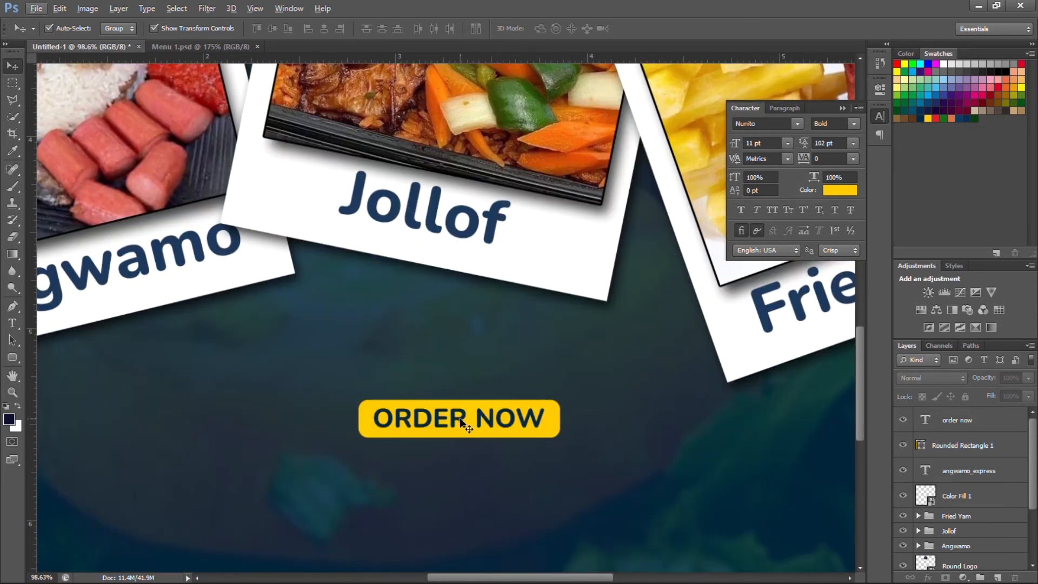
left_click(463, 422)
left_click(958, 422)
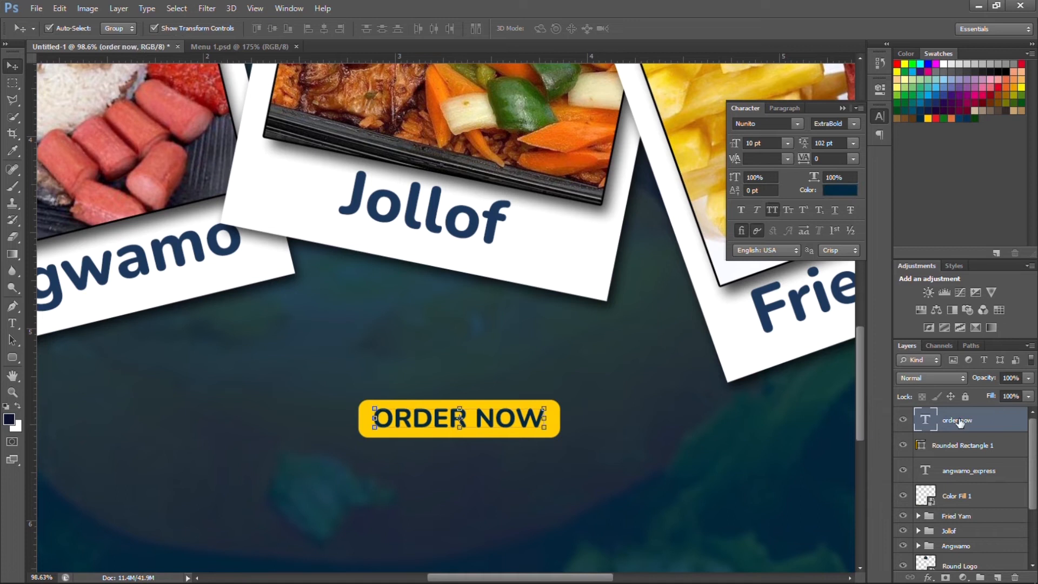
double_click(927, 420)
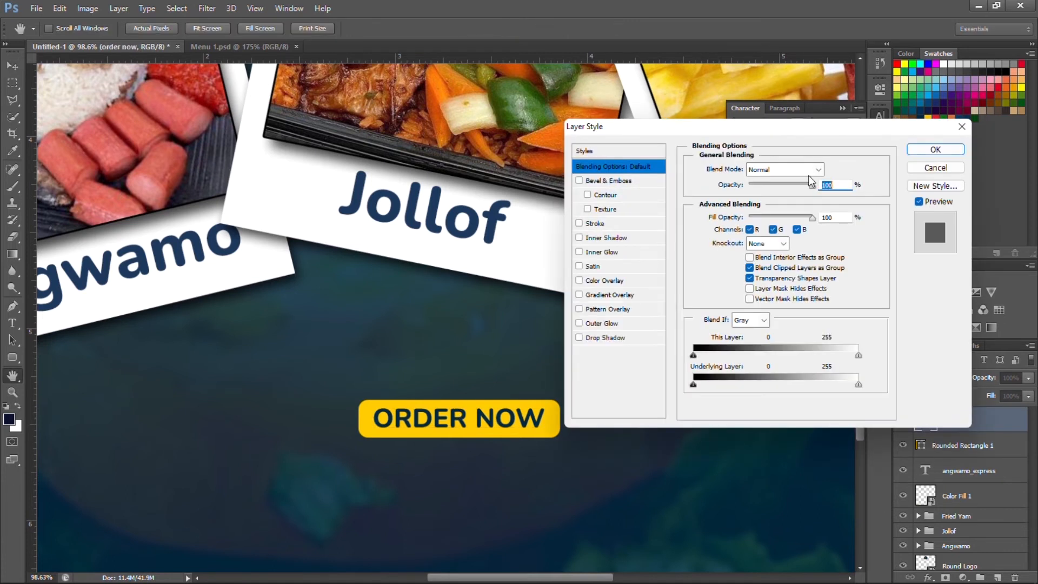
left_click(916, 168)
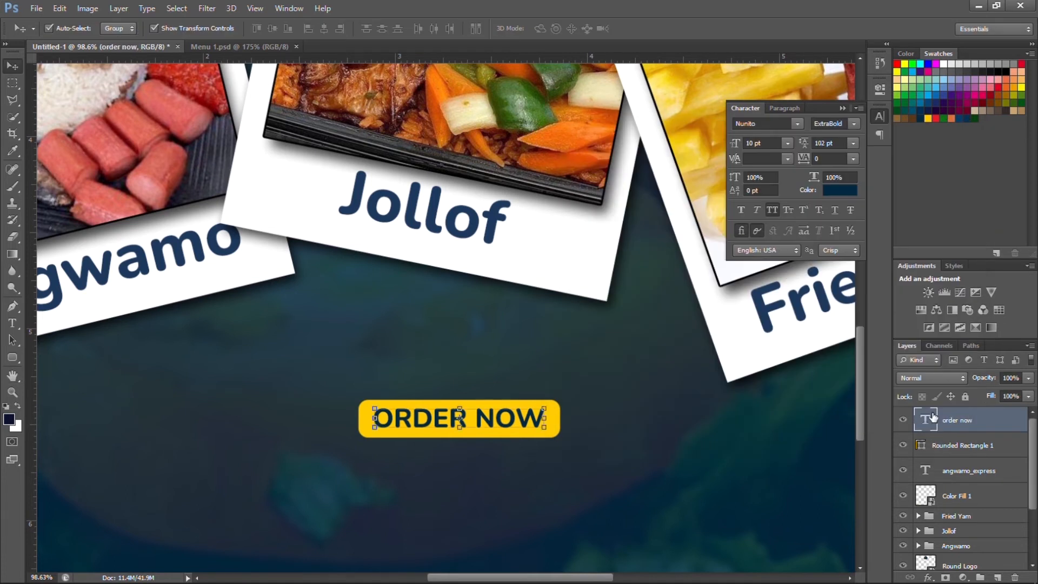
double_click(933, 417)
left_click(550, 419)
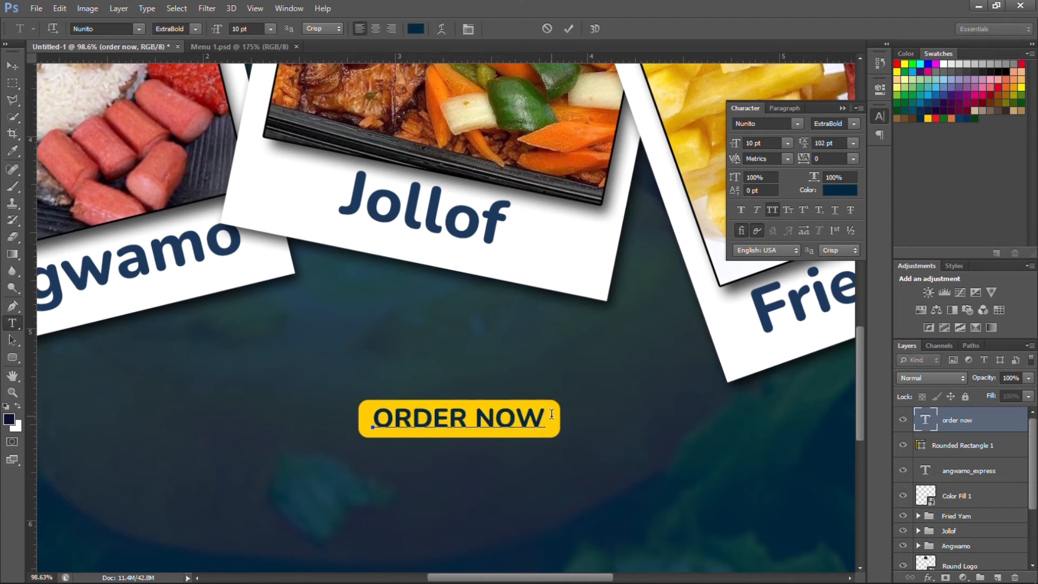
type("!")
left_click(567, 29)
Centre the ORDER NOW! text horizontally on the yellow button.
key("v")
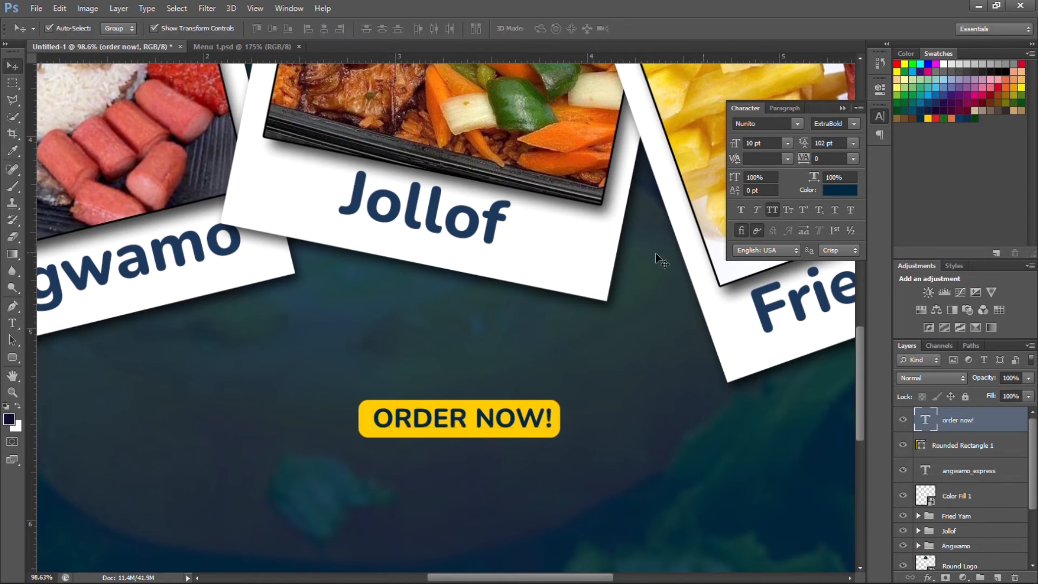
left_click(323, 29)
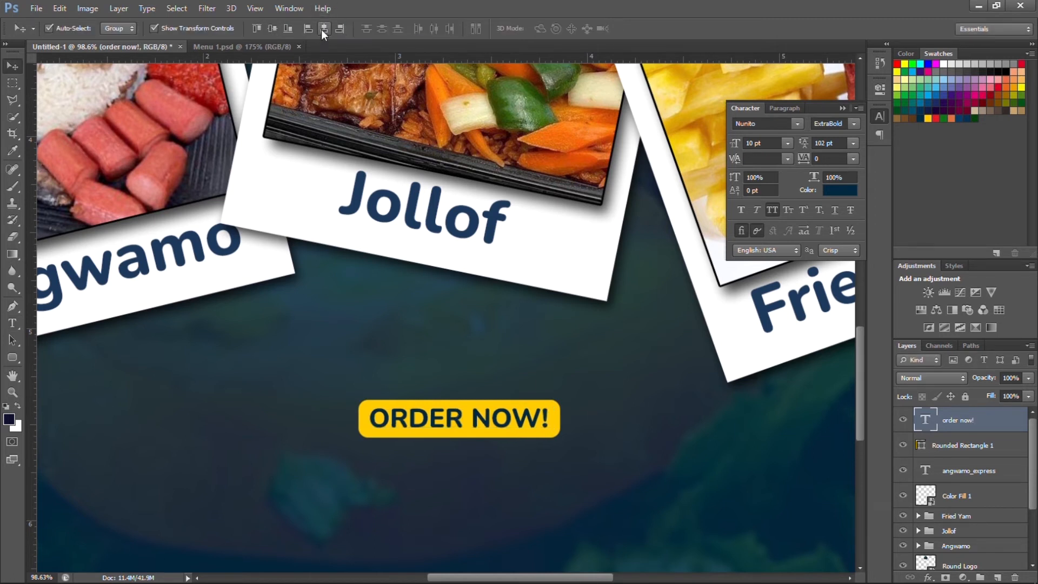
left_click(383, 363)
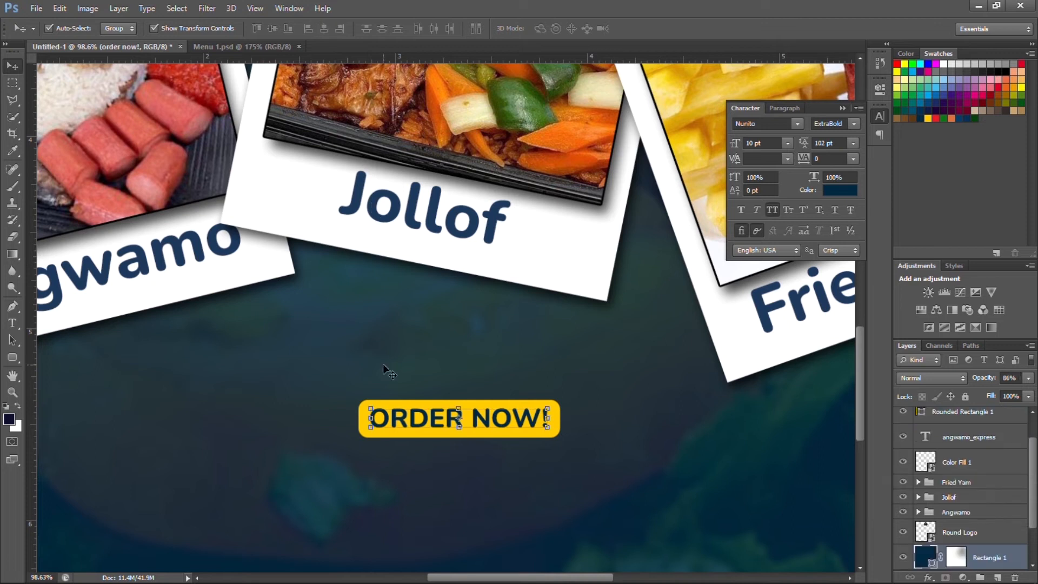
scroll(382, 364, "down", 4)
scroll(385, 369, "down", 1)
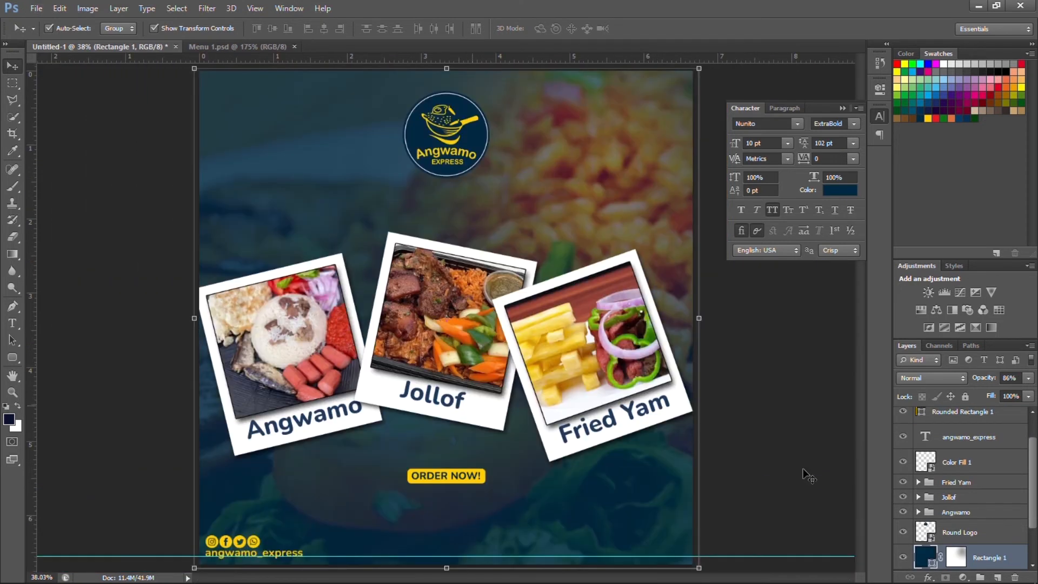
Duplicate the angwamo_express text to the right and drop the copy onto the bottom guide.
left_click(793, 387)
scroll(606, 402, "down", 3)
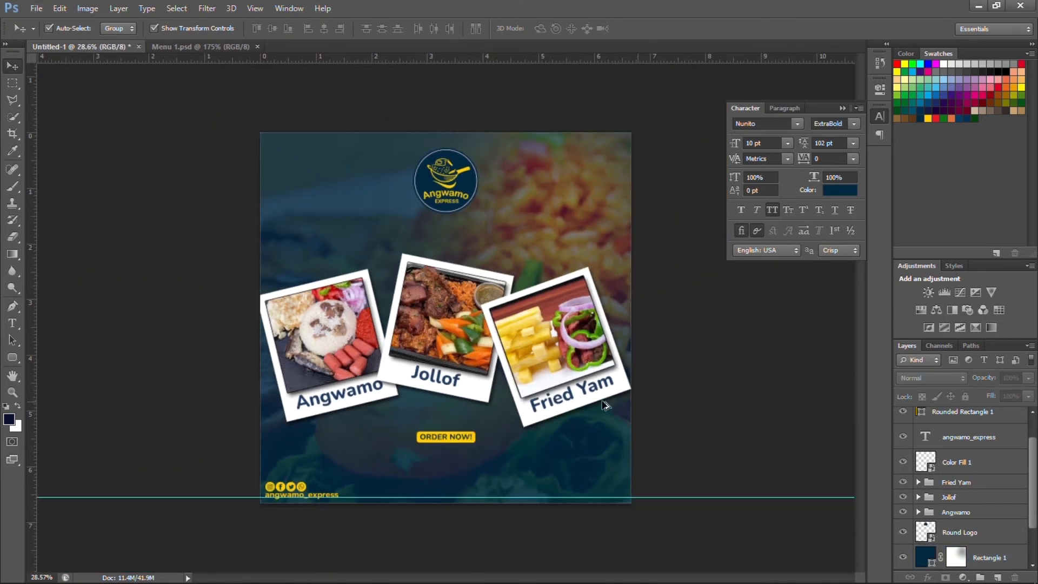
scroll(551, 378, "up", 3)
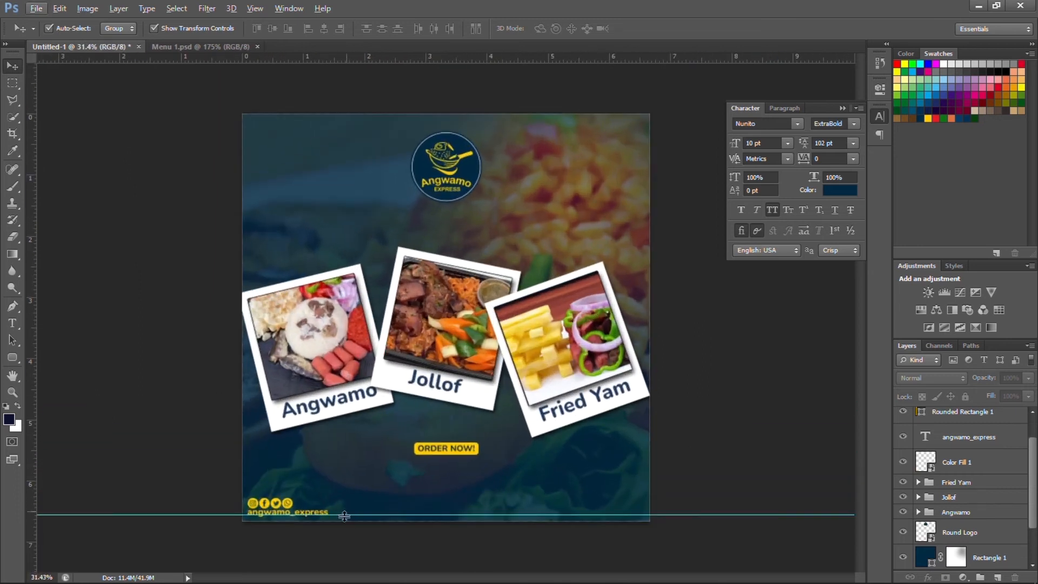
scroll(320, 536, "up", 3)
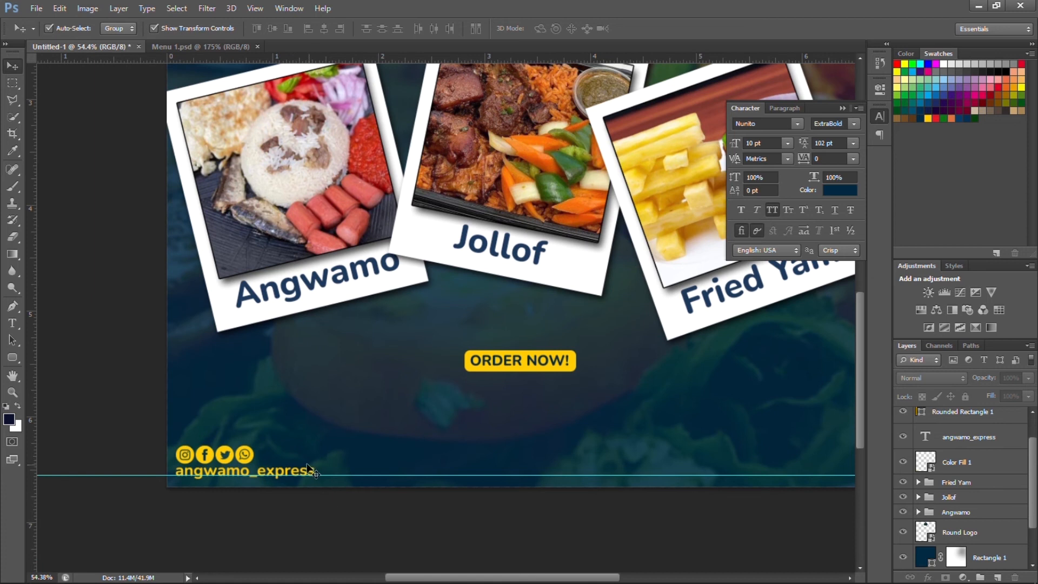
left_click_drag(301, 474, 819, 444)
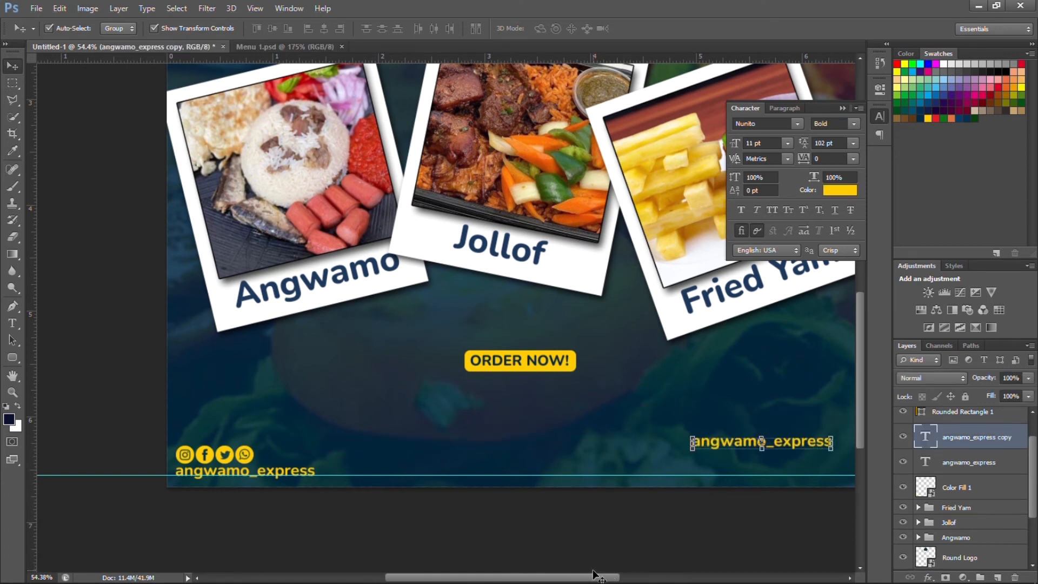
left_click_drag(604, 580, 670, 560)
scroll(574, 464, "up", 5)
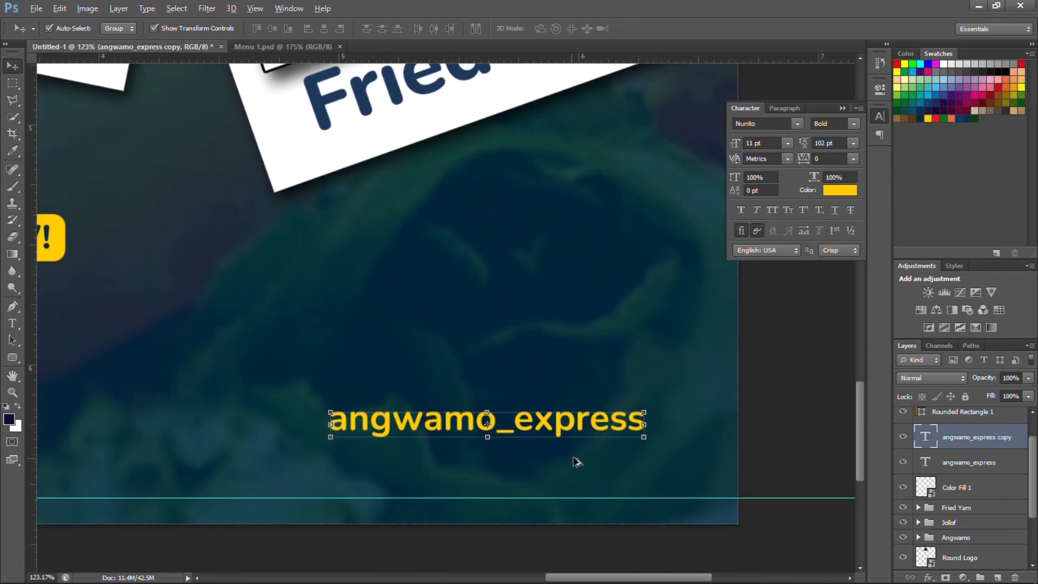
left_click_drag(614, 433, 680, 491)
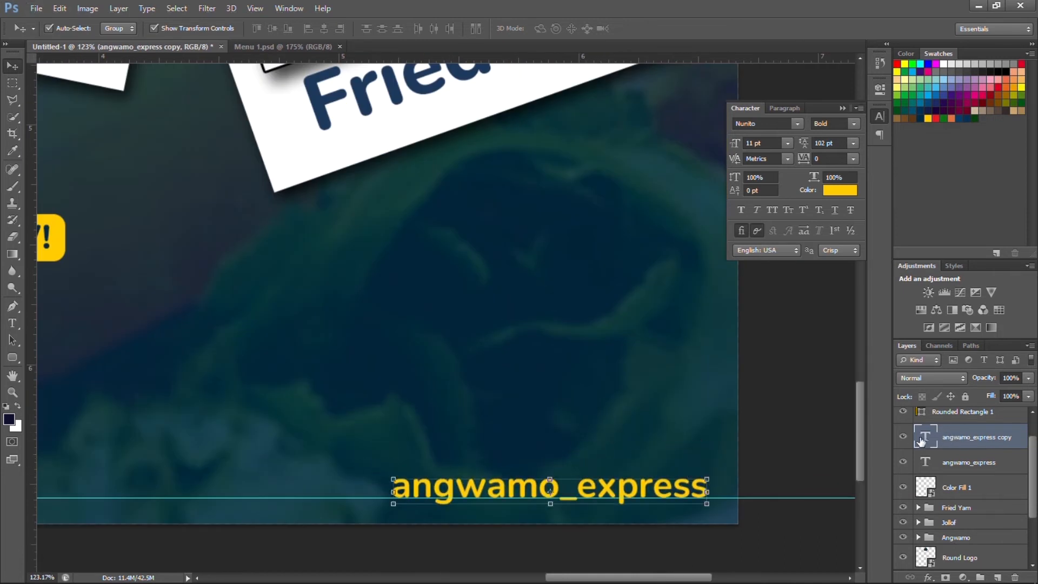
Replace the copy's text with the two phone numbers and set 10 pt leading.
double_click(926, 435)
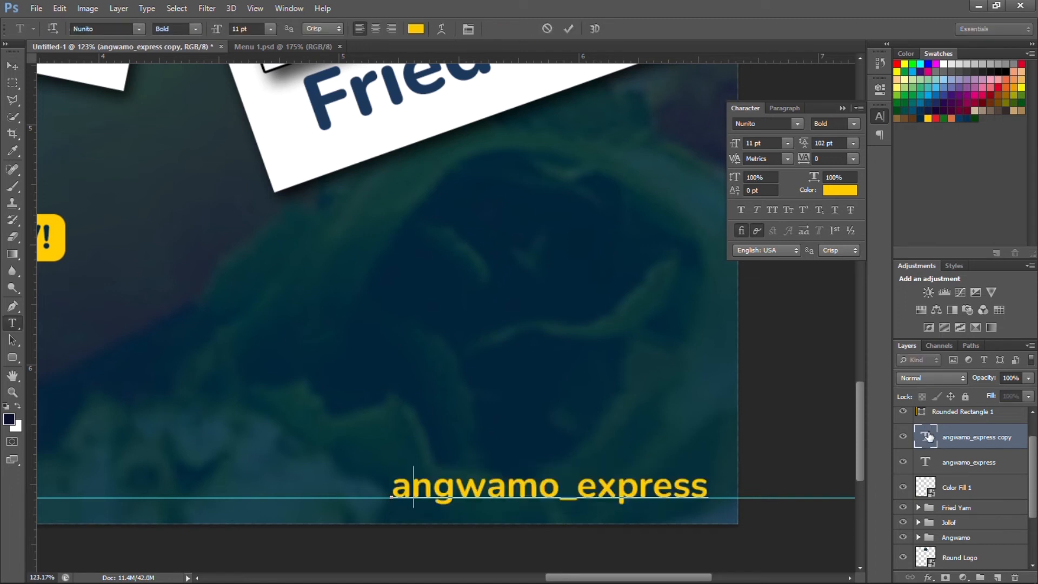
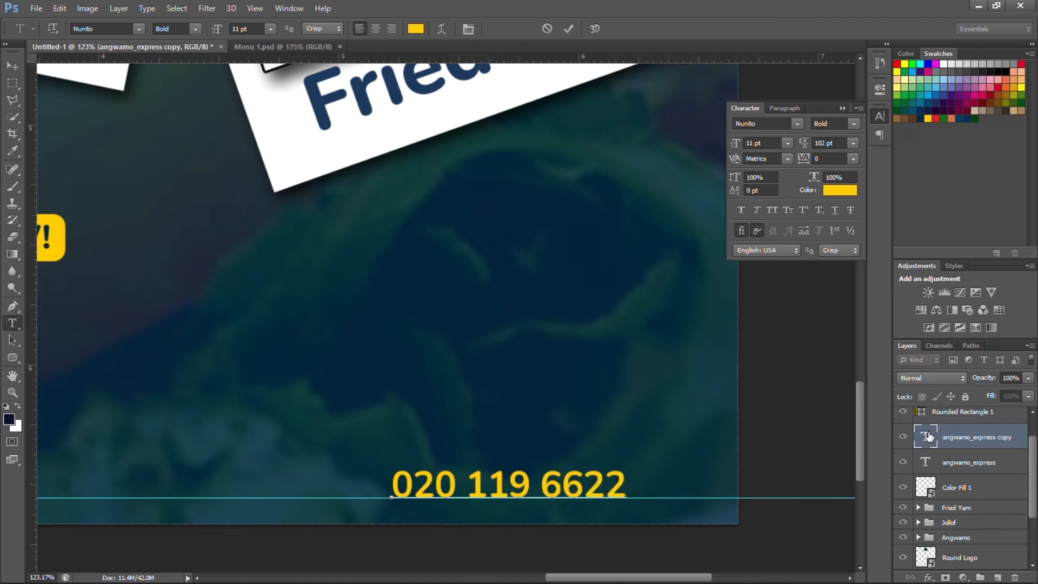
double_click(926, 436)
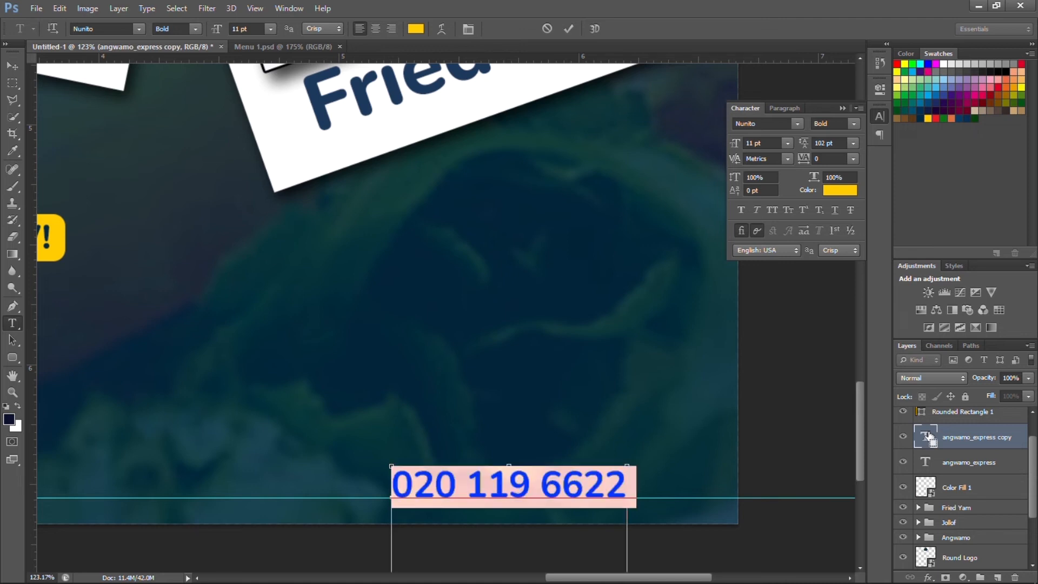
left_click(834, 162)
left_click(854, 142)
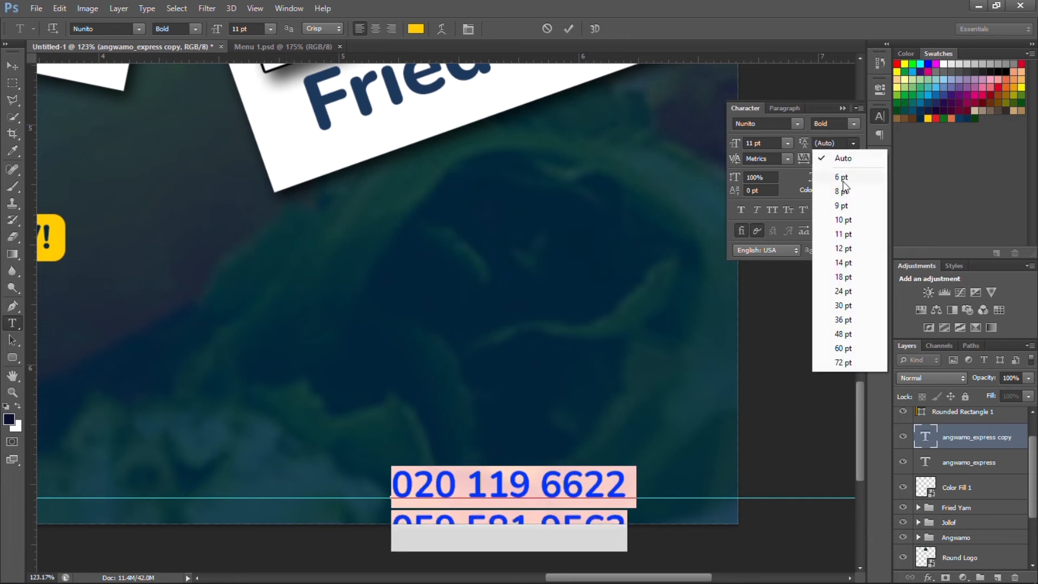
left_click(843, 177)
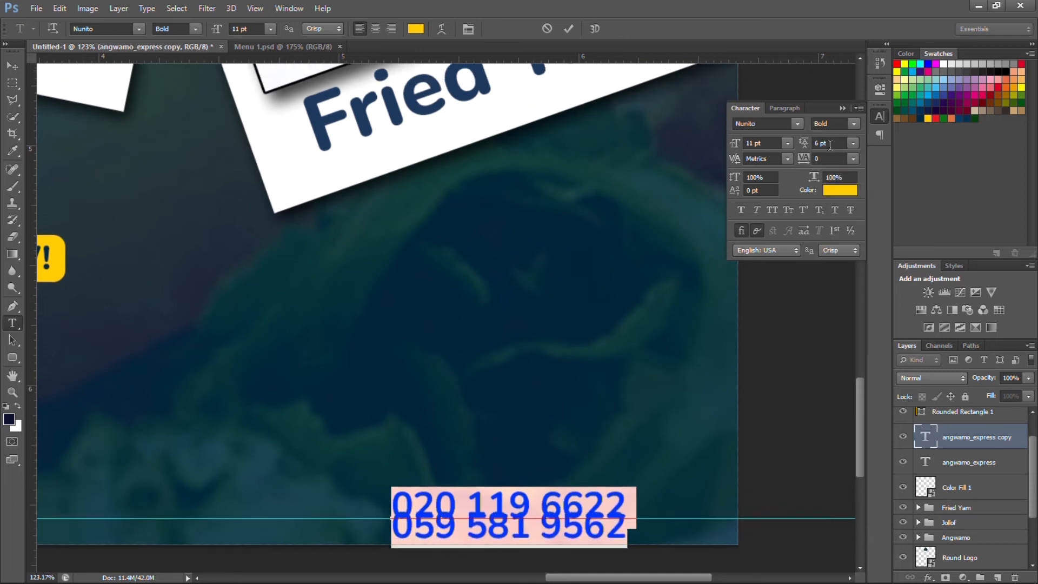
left_click(830, 143)
key("Up")
key("Up")
key("Up")
key("Up")
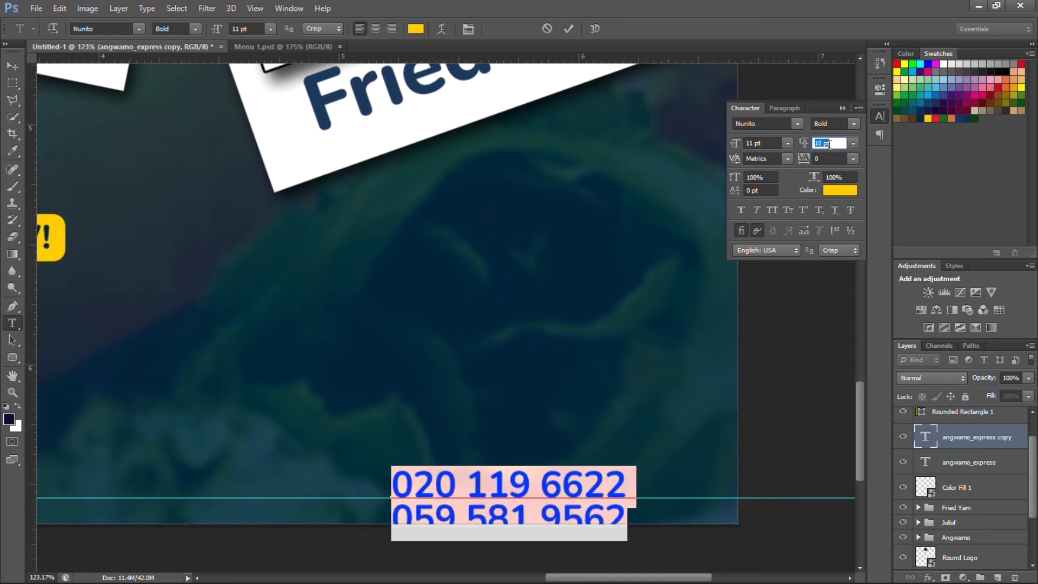
left_click(567, 30)
Nudge the phone numbers up and right into the flyer's bottom-right corner.
key("v")
key("shift+Up")
key("shift+Up")
key("shift+Up")
key("shift+Up")
key("shift+Up")
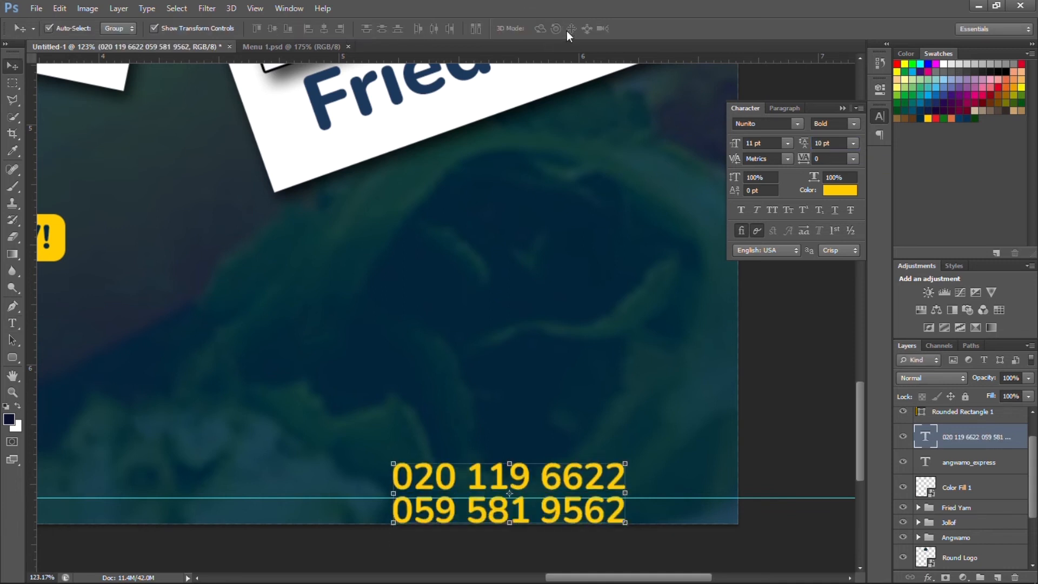
key("shift+Right")
key("shift+Right")
key("shift+Right")
key("shift+Right")
key("shift+Right")
key("shift+Right")
key("shift+Right")
key("shift+Right")
key("shift+Right")
key("shift+Right")
key("shift+Right")
key("shift+Right")
key("shift+Right")
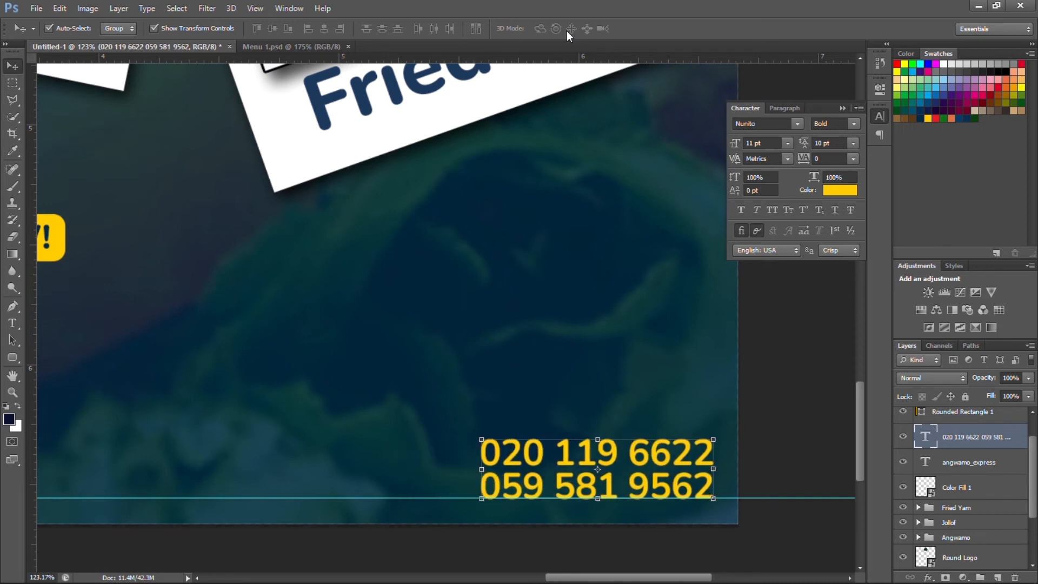
left_click(497, 449)
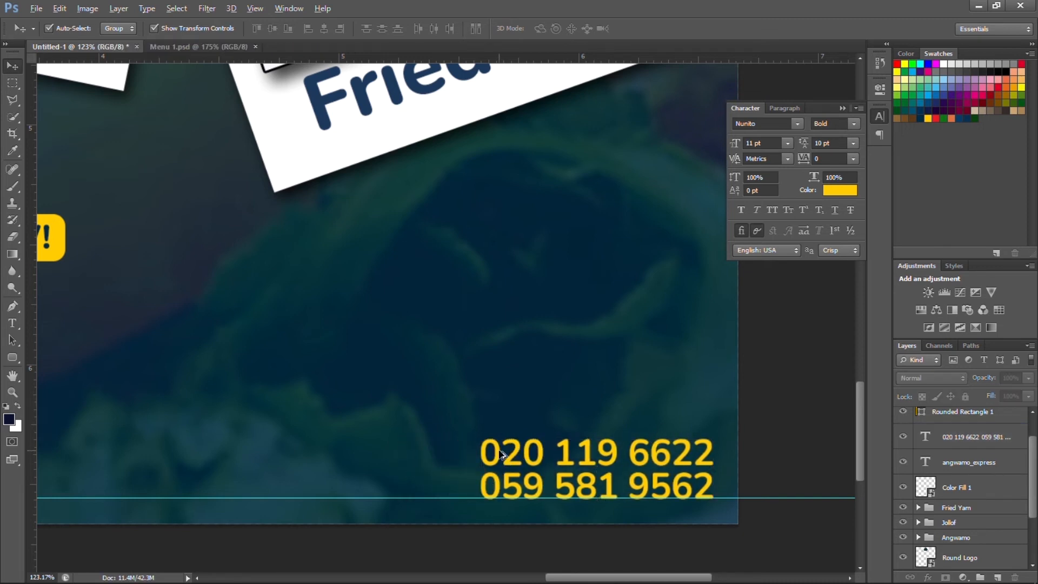
scroll(497, 449, "down", 10)
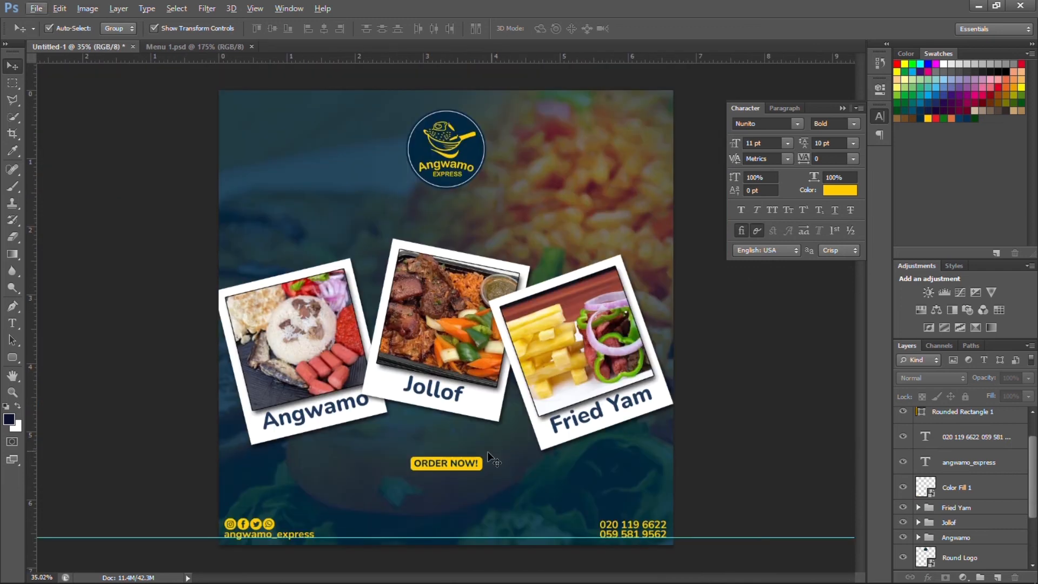
scroll(463, 459, "down", 1)
scroll(265, 523, "up", 8)
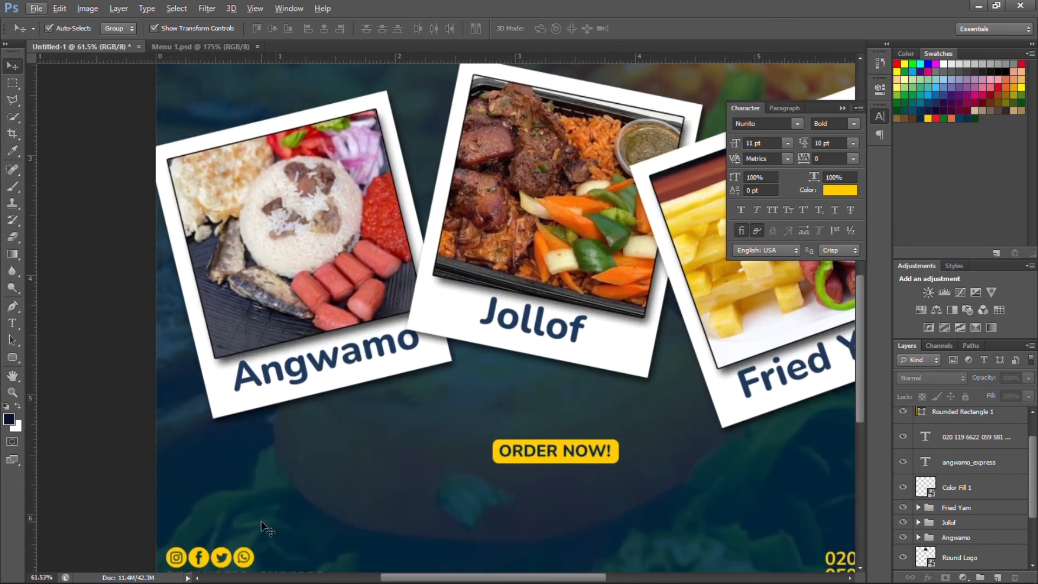
scroll(198, 526, "up", 1)
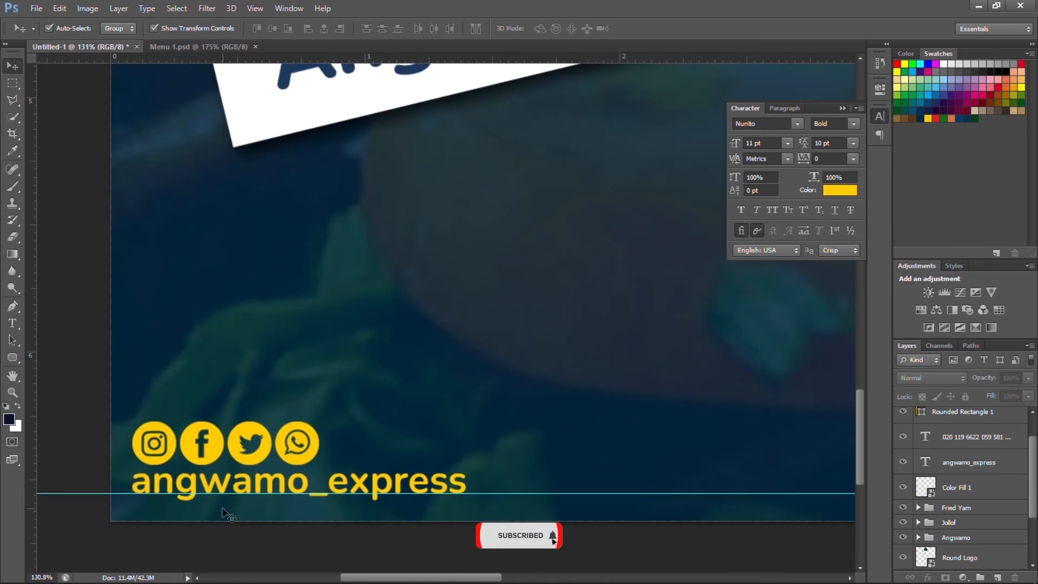
Delete the hidden WhatsApp icon from the social icons smart object, then save and close it.
left_click(242, 481)
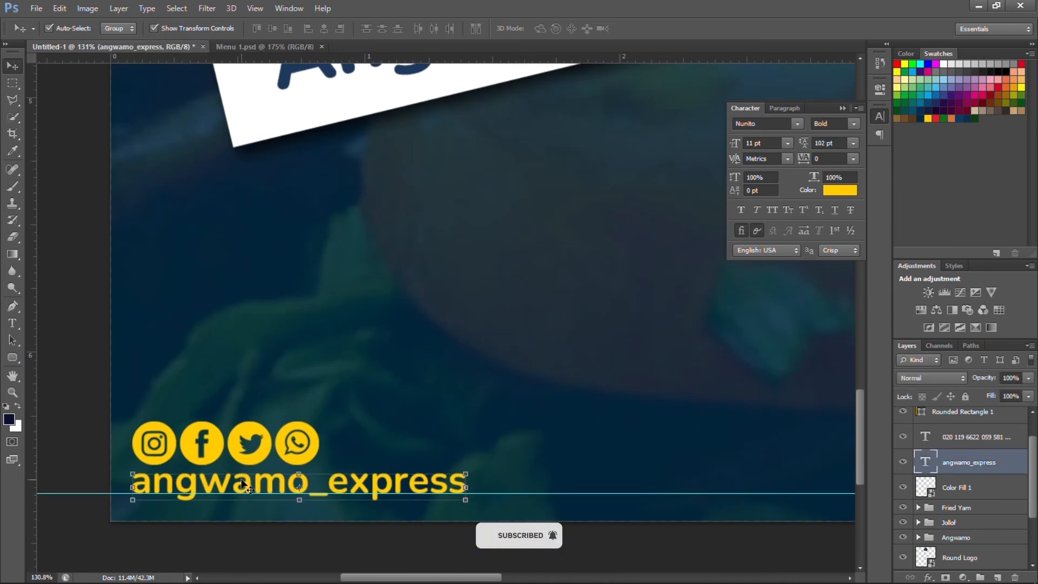
left_click(308, 458)
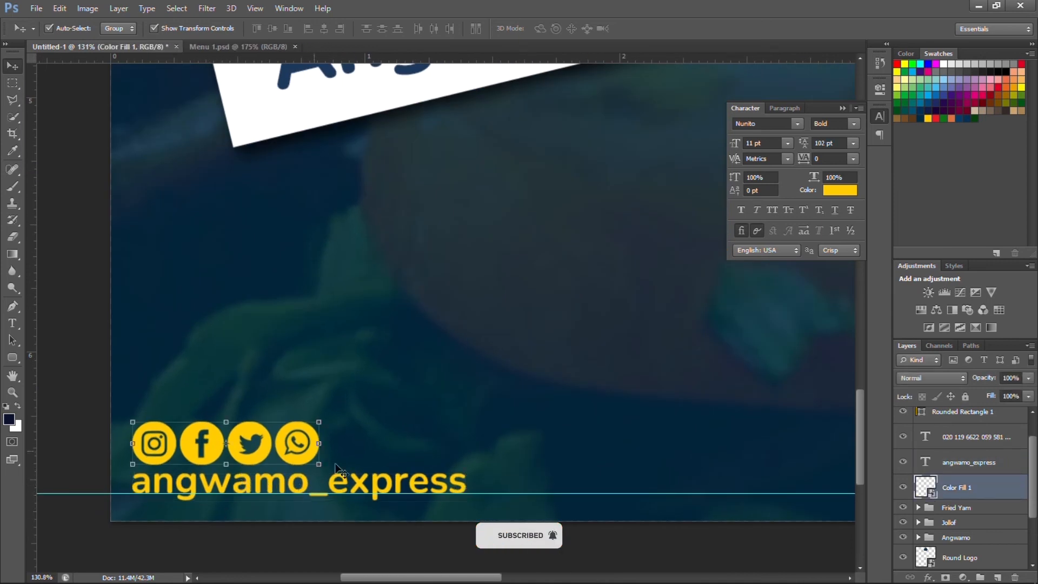
double_click(922, 485)
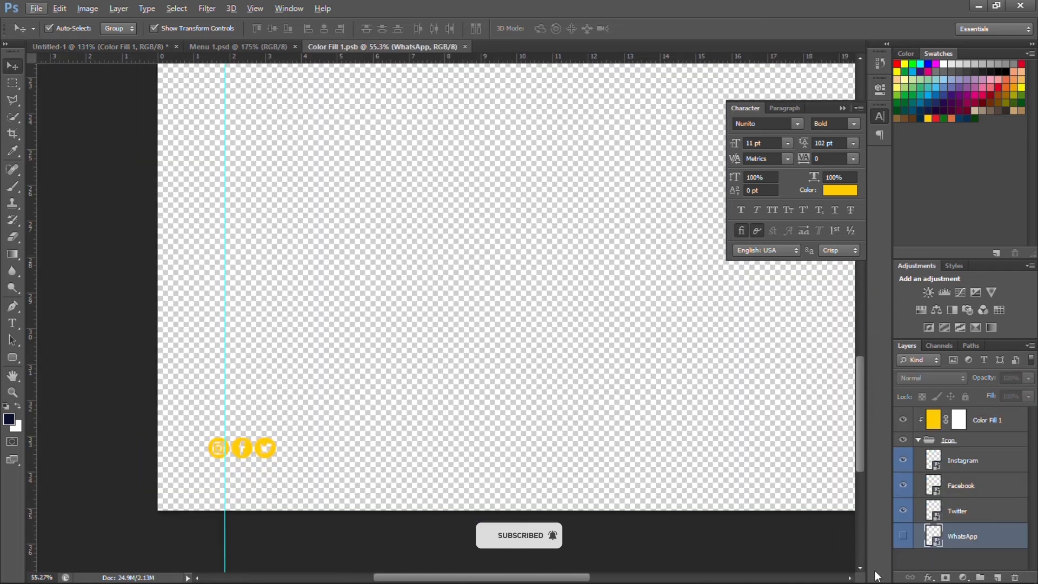
key("Delete")
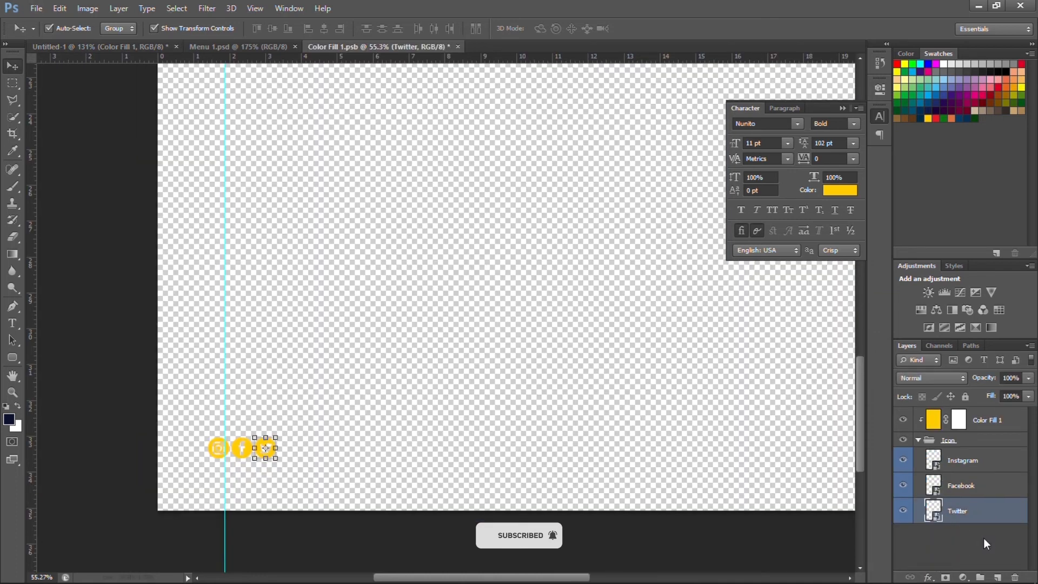
key("ctrl+s")
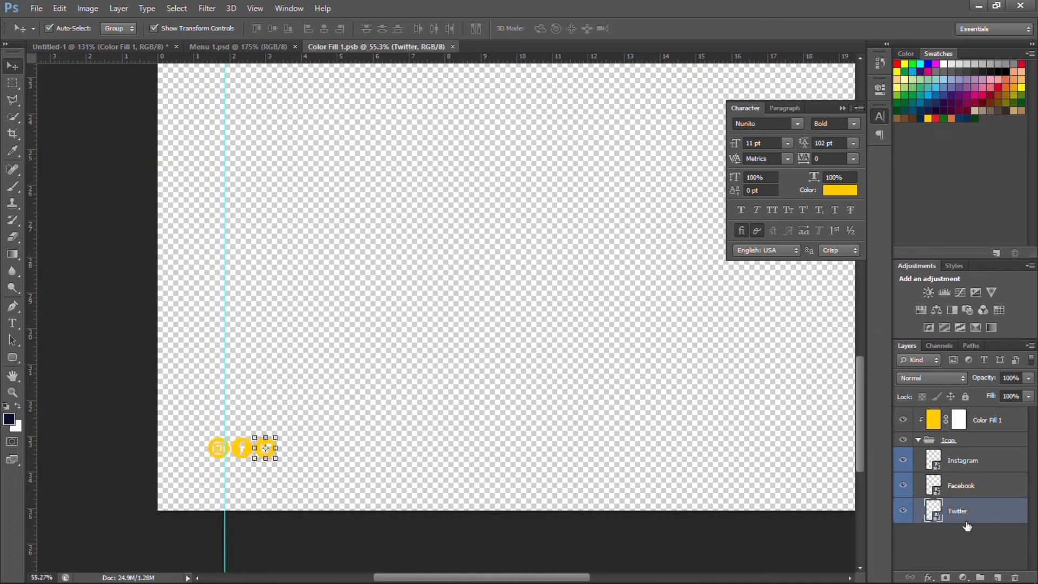
key("ctrl+w")
Zoom out and review the flyer with the updated yellow social icons.
key("ctrl+0")
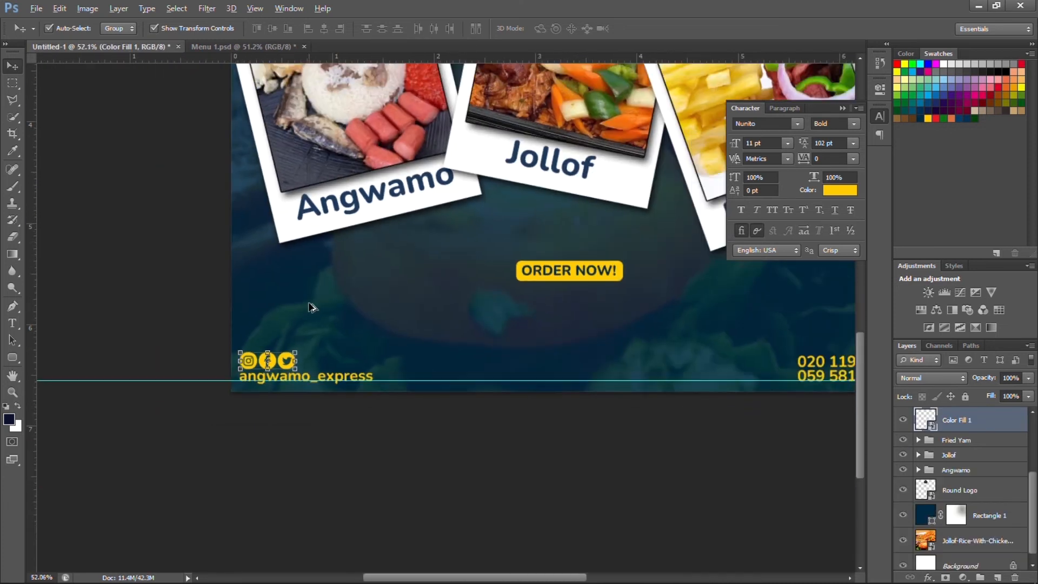
left_click(601, 497)
scroll(601, 497, "down", 2)
scroll(618, 515, "up", 4)
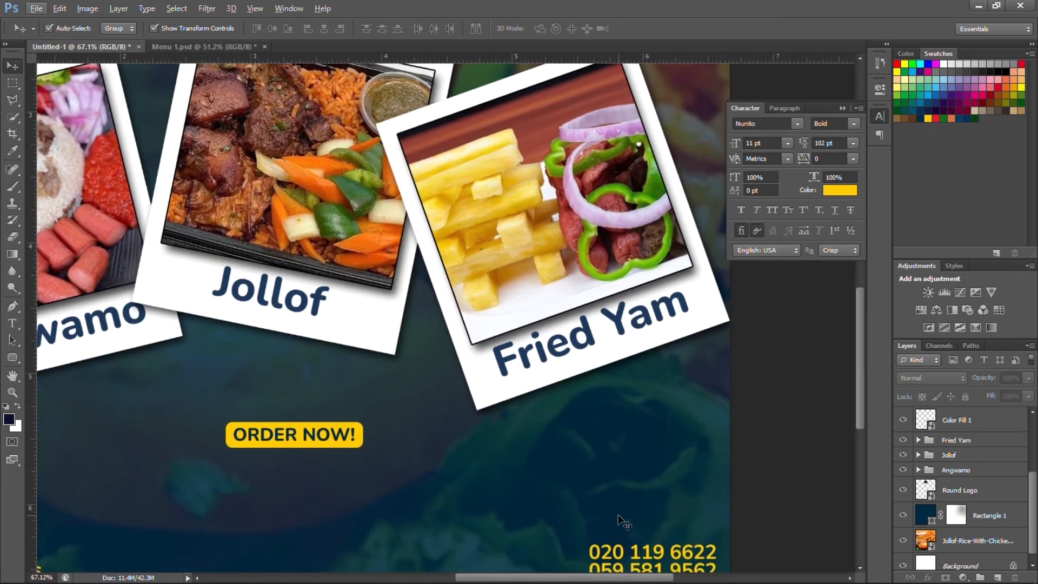
scroll(618, 515, "down", 3)
scroll(624, 522, "up", 4)
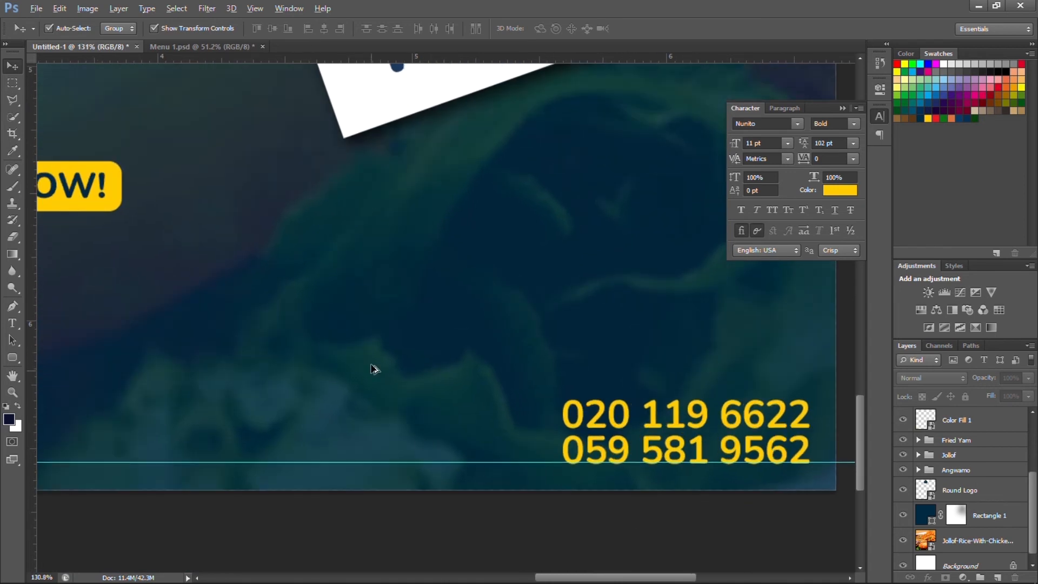
scroll(371, 369, "down", 5)
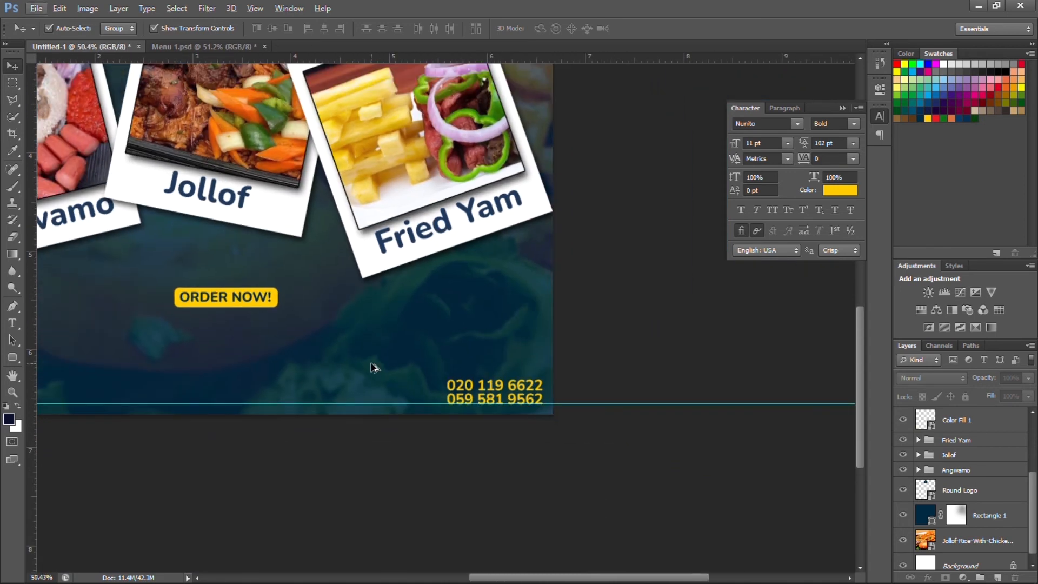
scroll(371, 368, "down", 1)
scroll(994, 453, "up", 2)
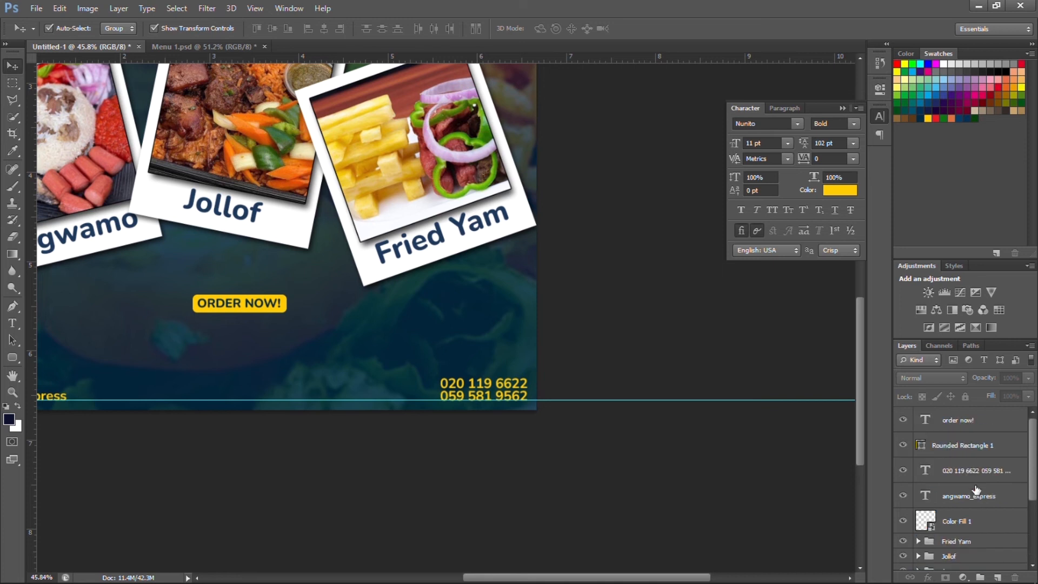
Merge the ORDER NOW! text and rounded rectangle into one smart object placed above the phone numbers.
left_click(999, 425)
left_click(999, 447, "shift")
right_click(998, 435)
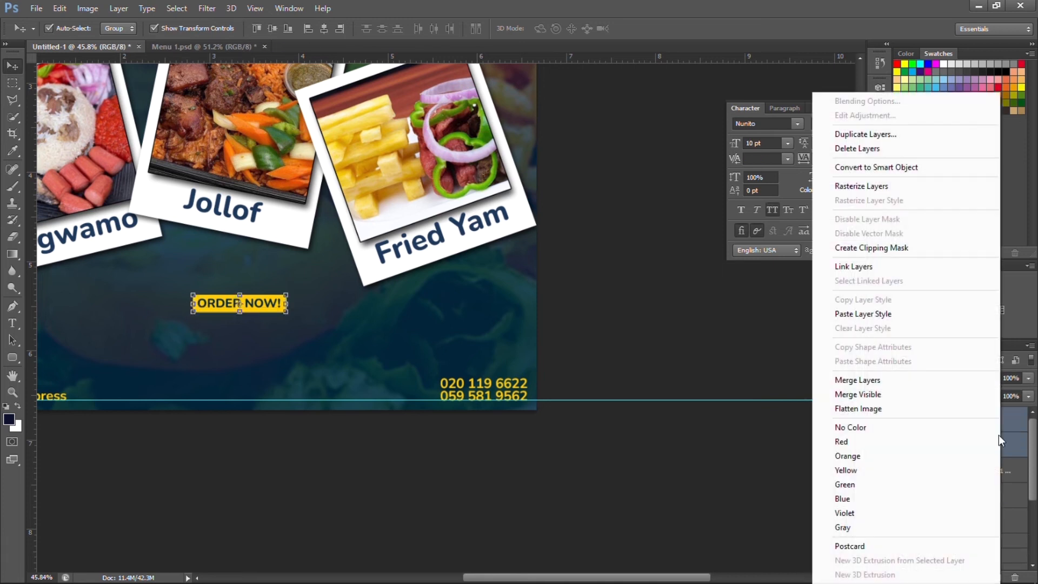
left_click(900, 171)
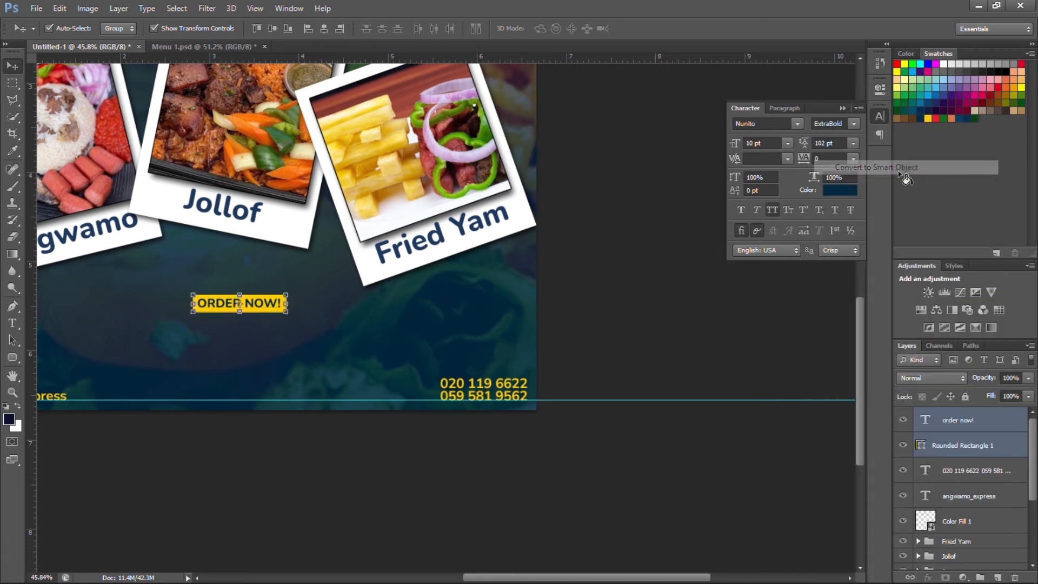
left_click_drag(272, 307, 516, 366)
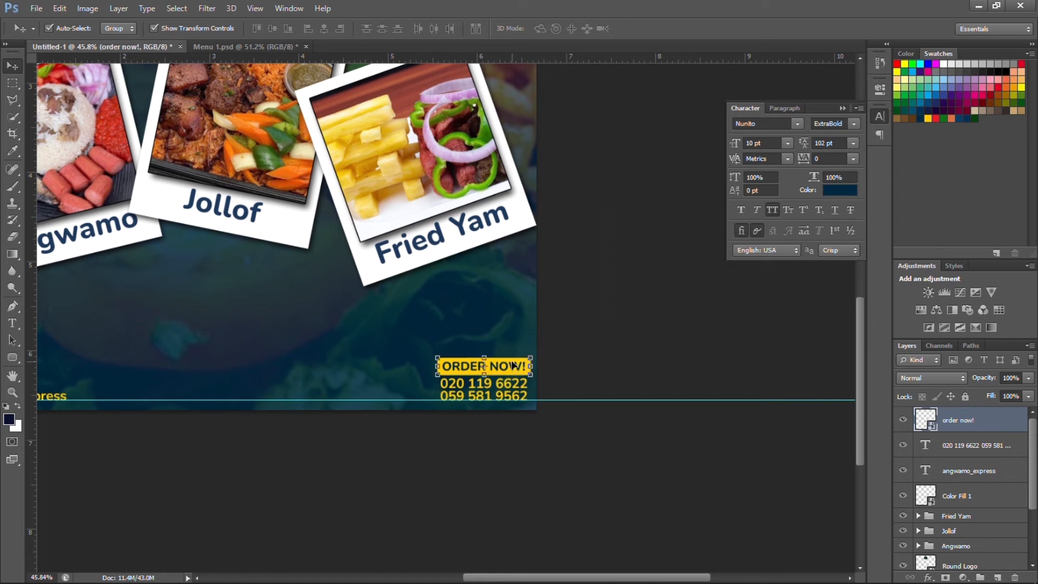
key("shift+Up")
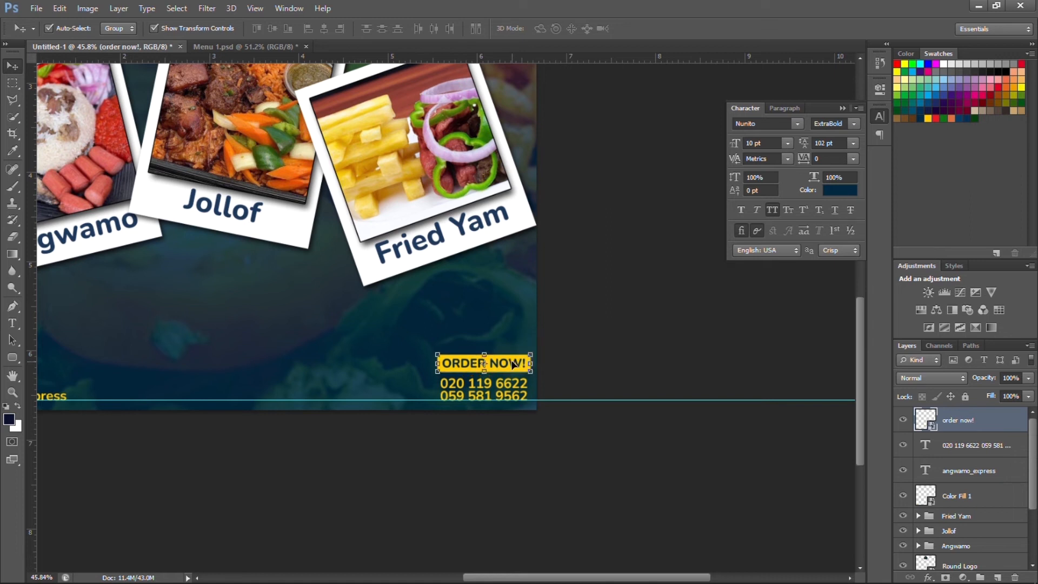
left_click(354, 378)
key("ctrl+0")
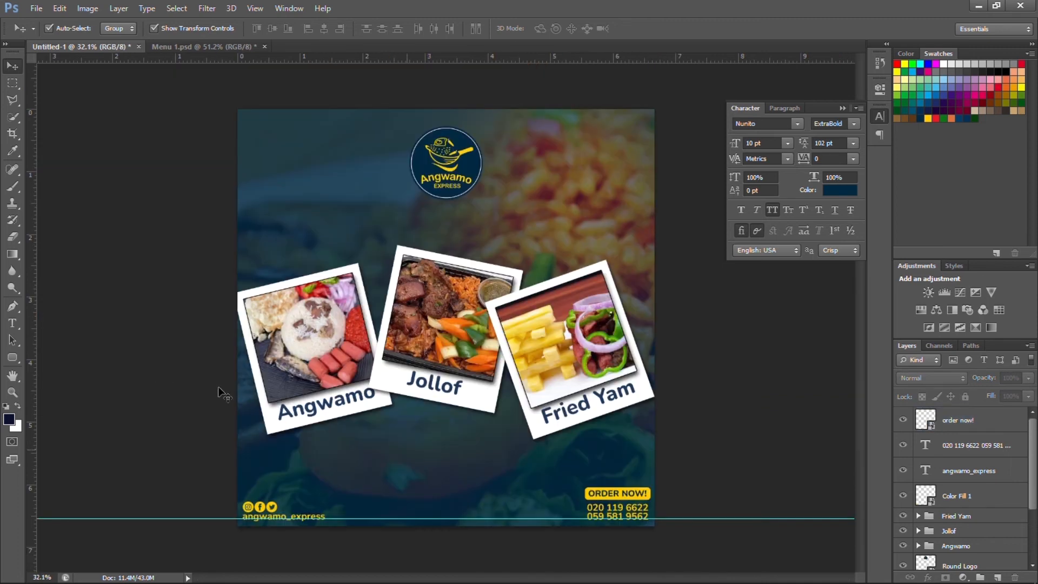
Add a white 'WORKING DAYS | MONDAY - SATURDAY' text line below the photos.
left_click(13, 323)
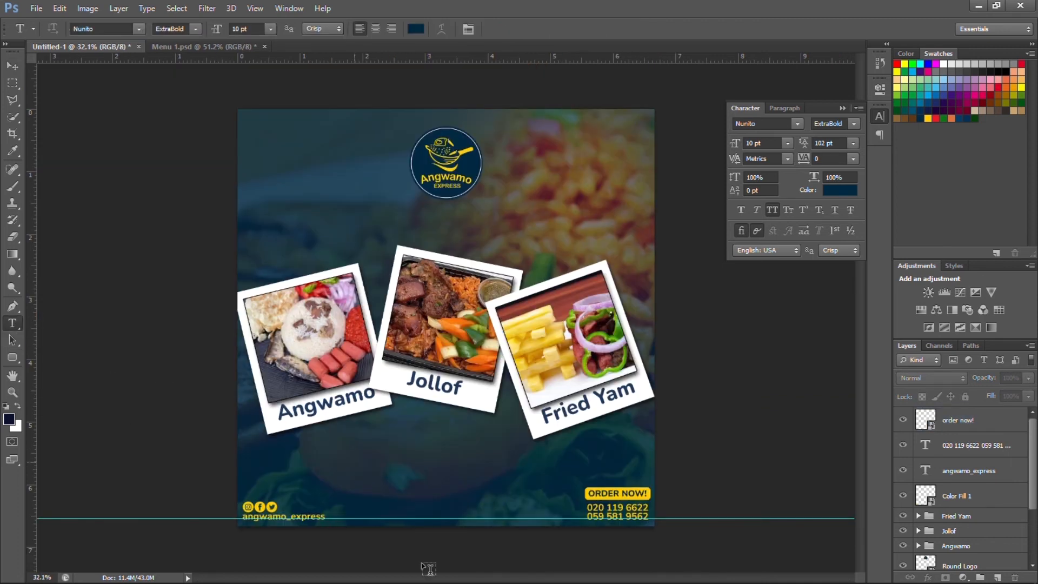
left_click(354, 460)
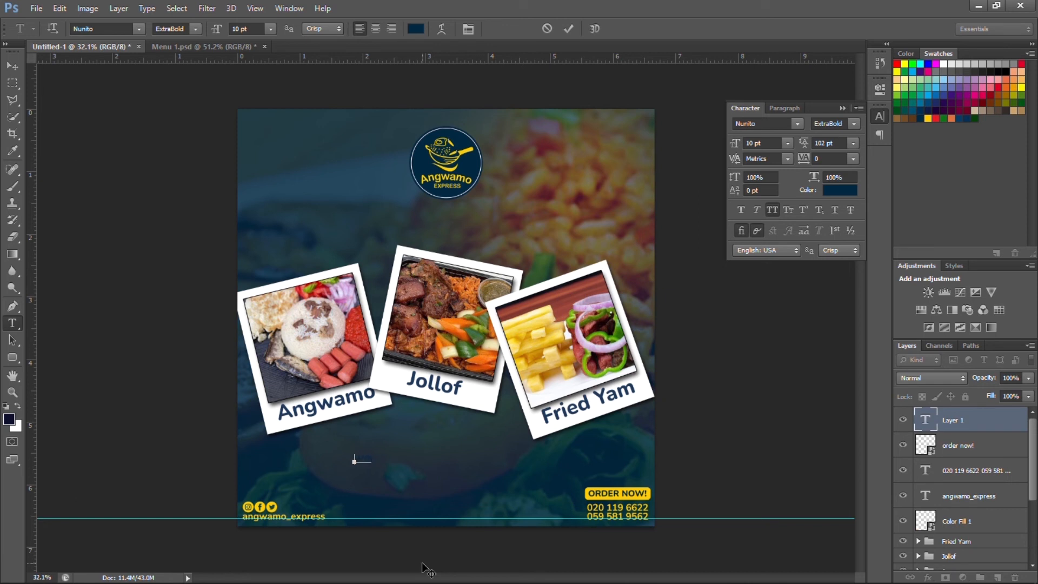
left_click(838, 192)
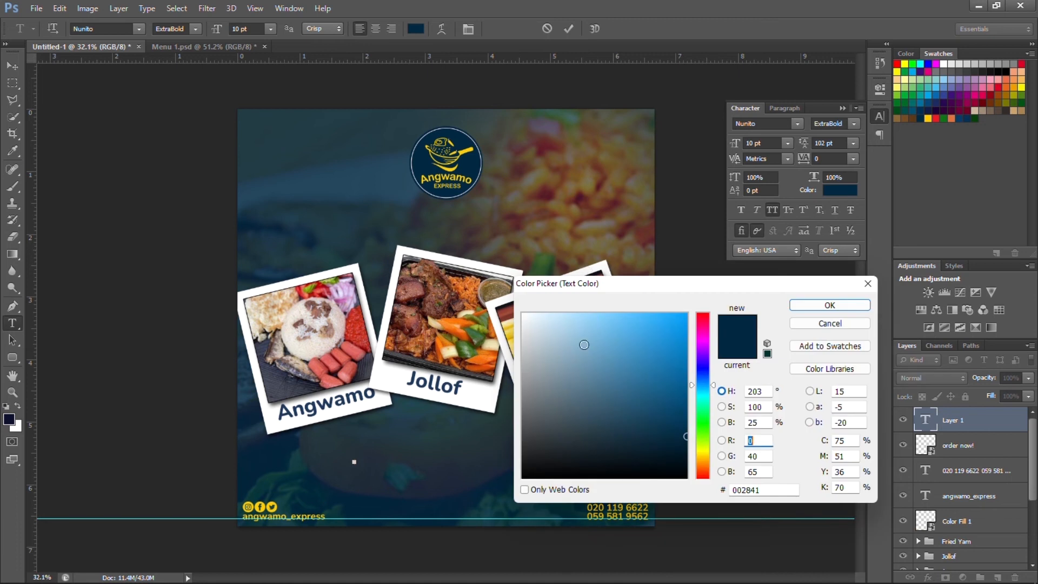
left_click(523, 314)
left_click(847, 305)
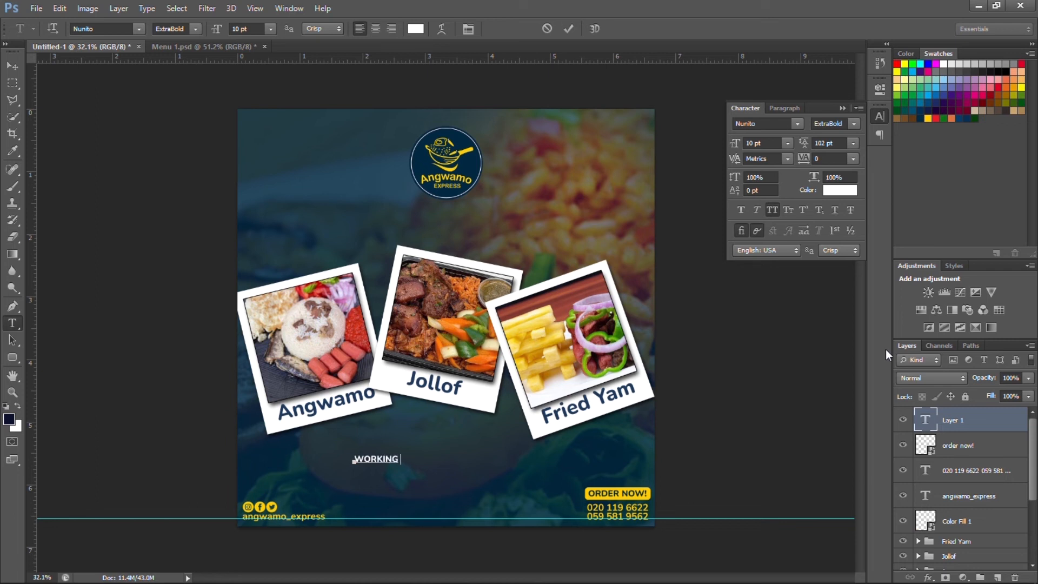
type("YS | MONDAY - SATURDAY")
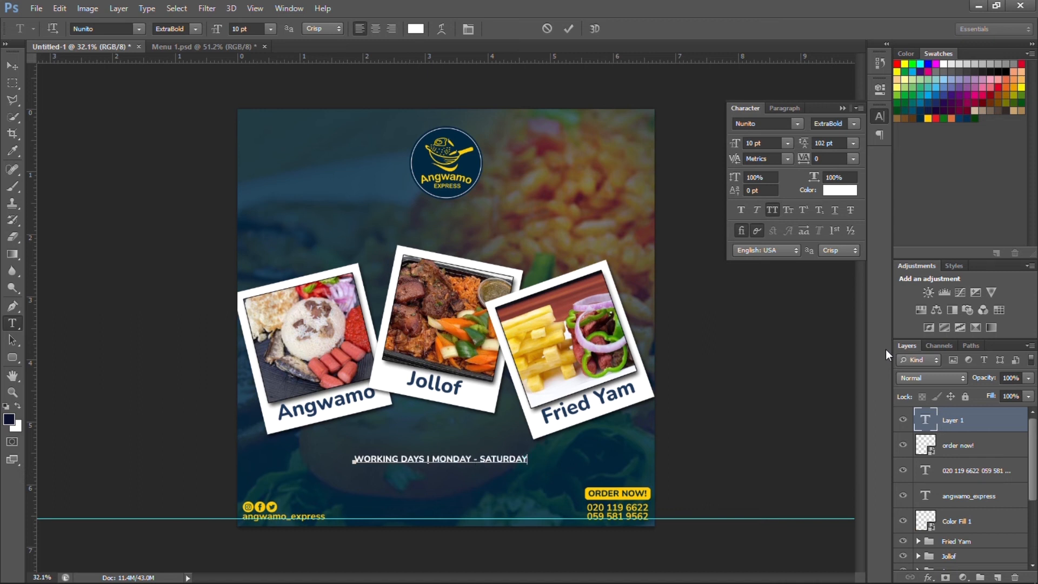
Set the line to 12 pt with MONDAY - SATURDAY in Medium weight.
key("ctrl+a")
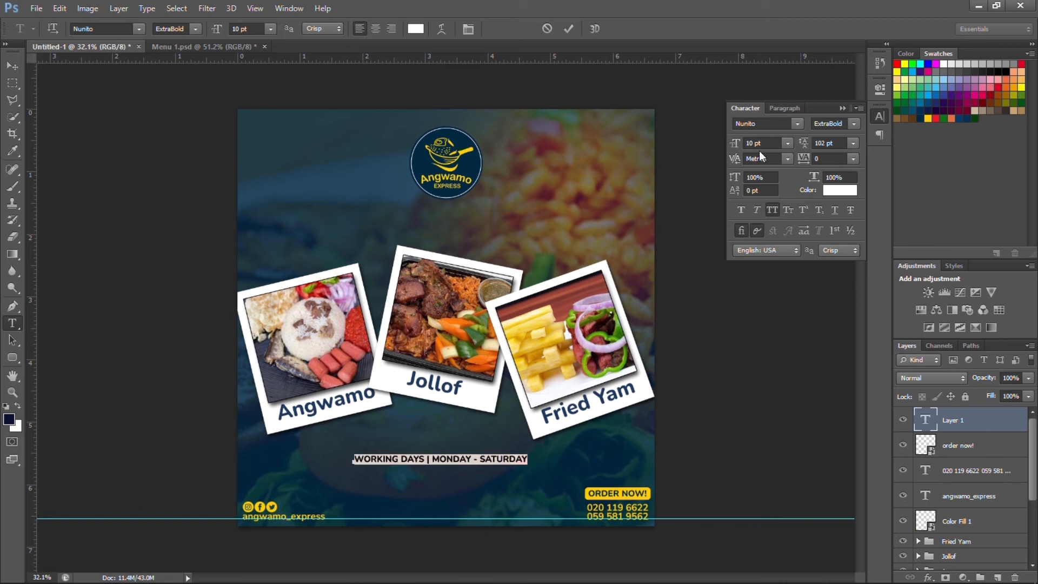
left_click(763, 142)
key("Up")
key("Up")
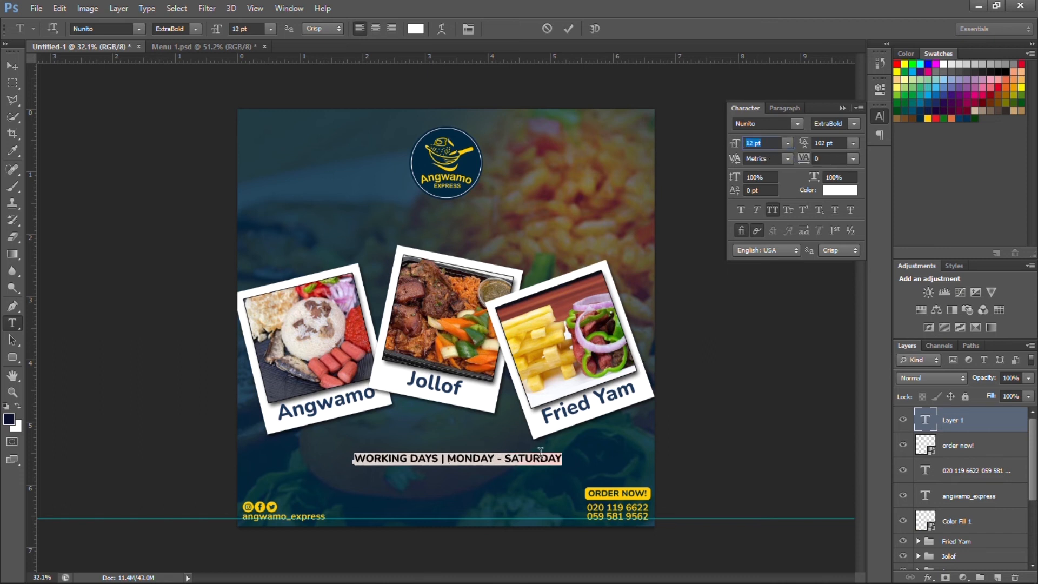
left_click_drag(446, 458, 563, 459)
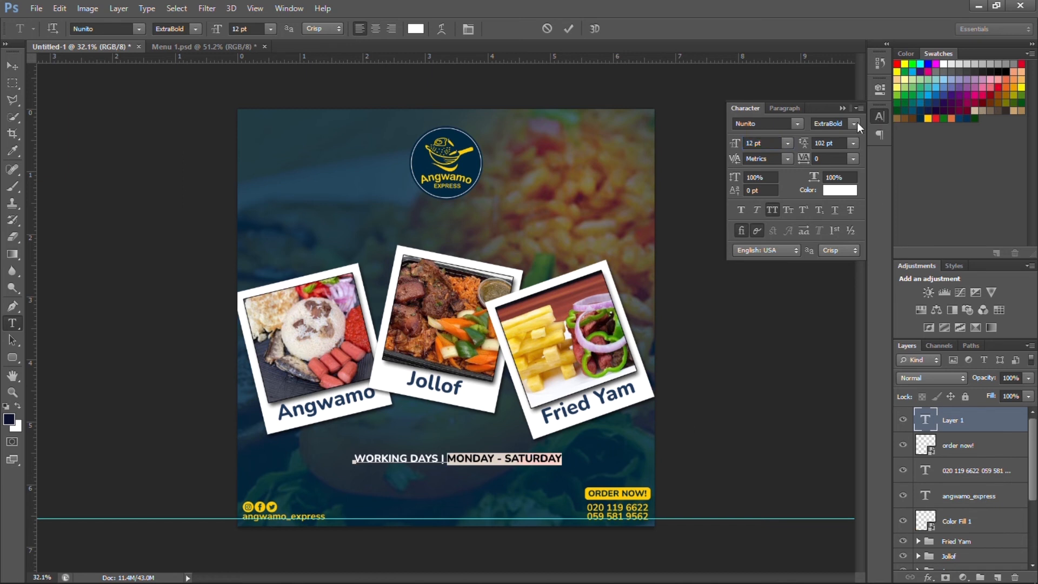
left_click(856, 123)
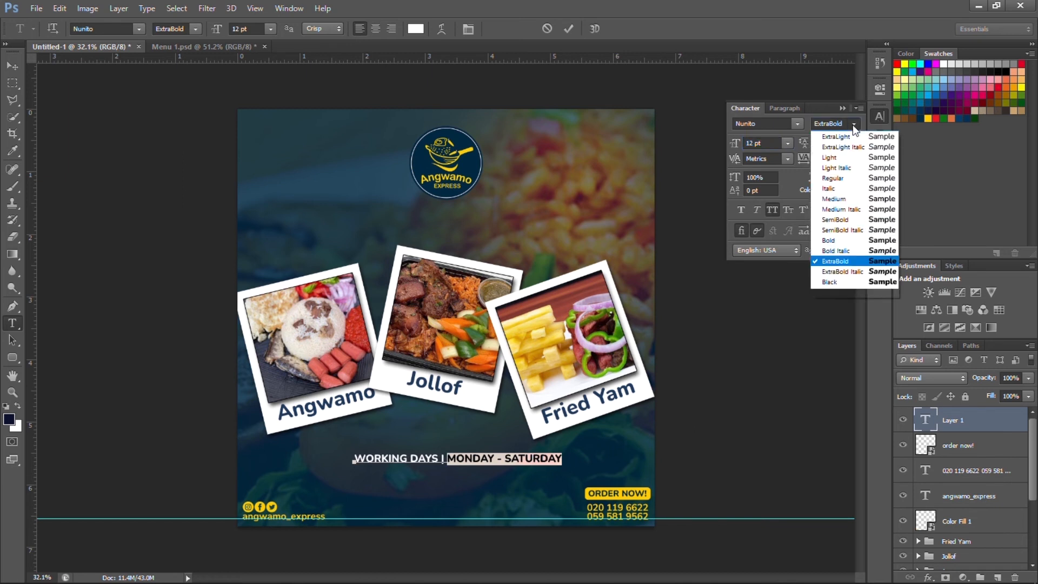
left_click(841, 199)
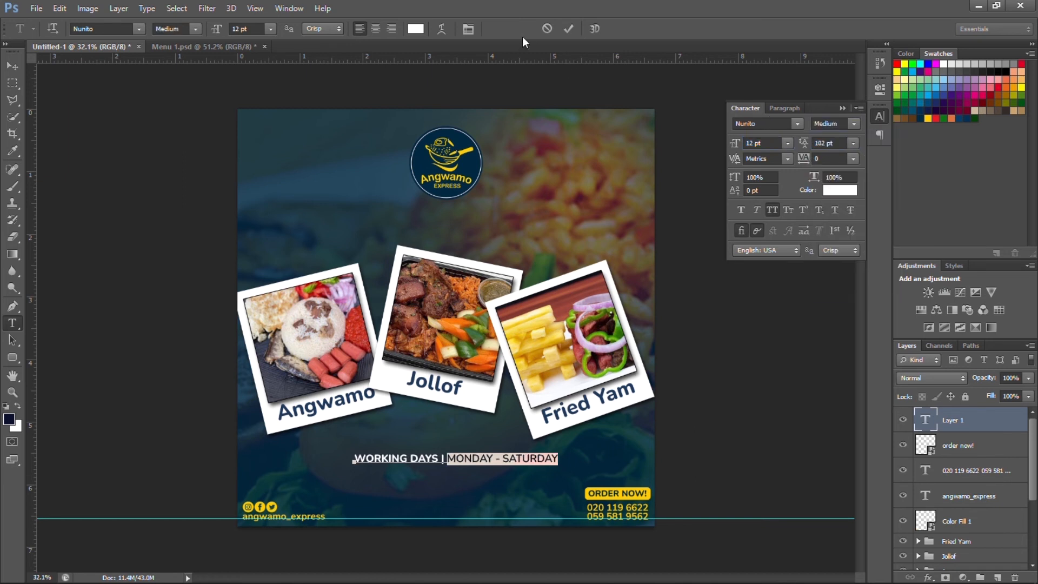
left_click(565, 28)
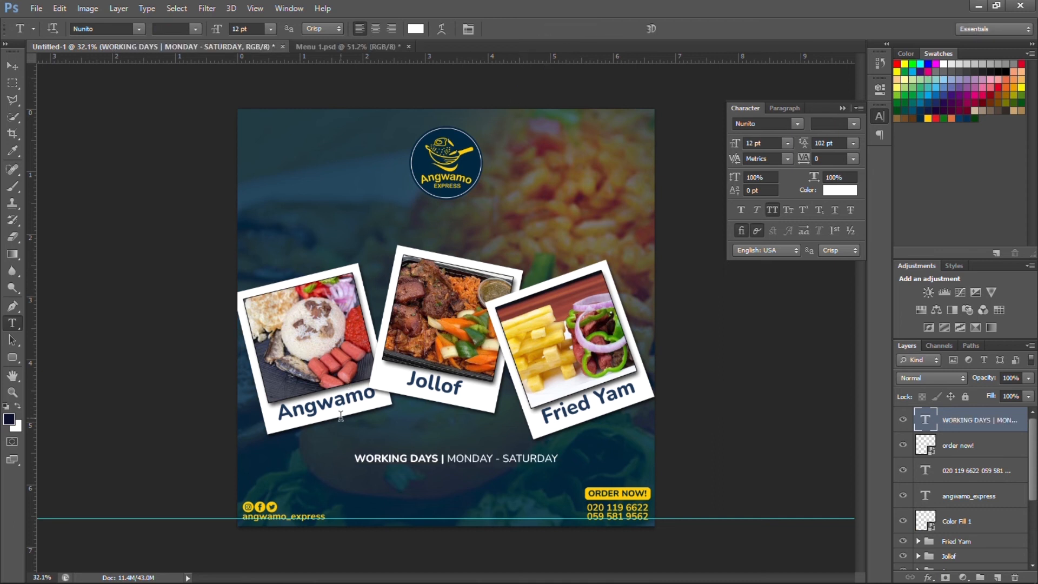
Centre the working-days line horizontally on the canvas.
key("ctrl+a")
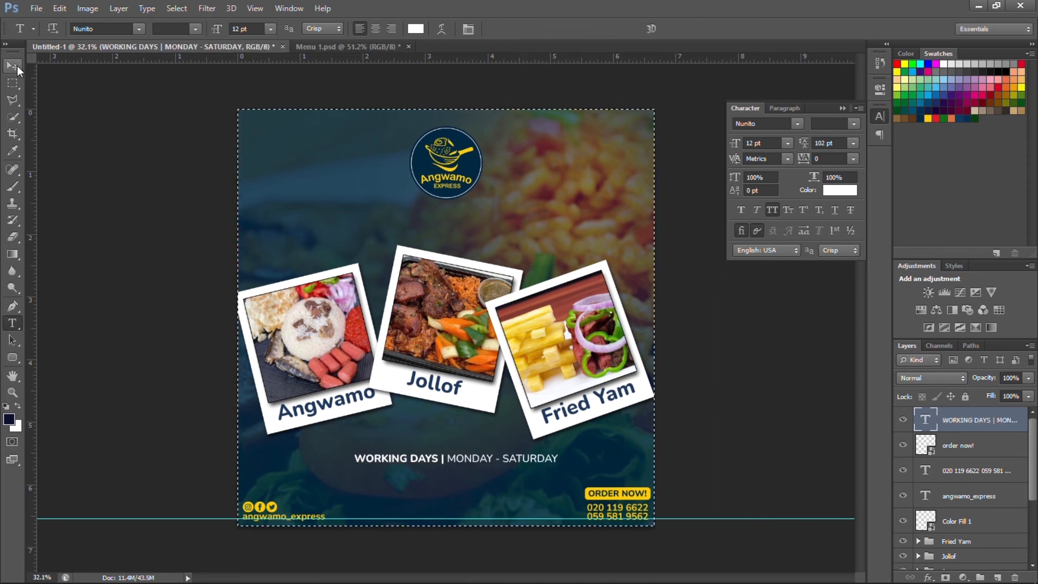
left_click(17, 66)
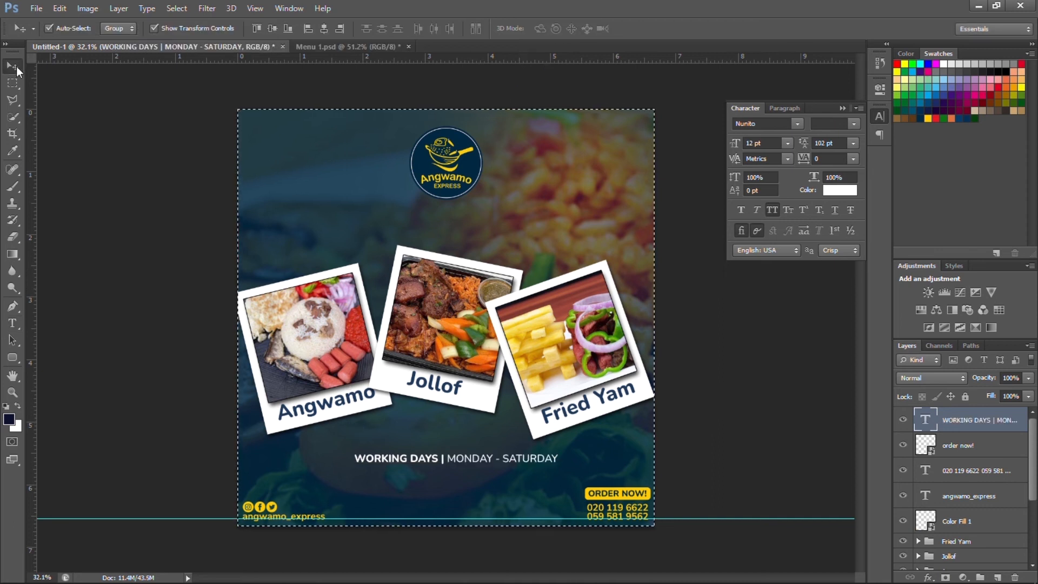
left_click(320, 30)
key("ctrl+d")
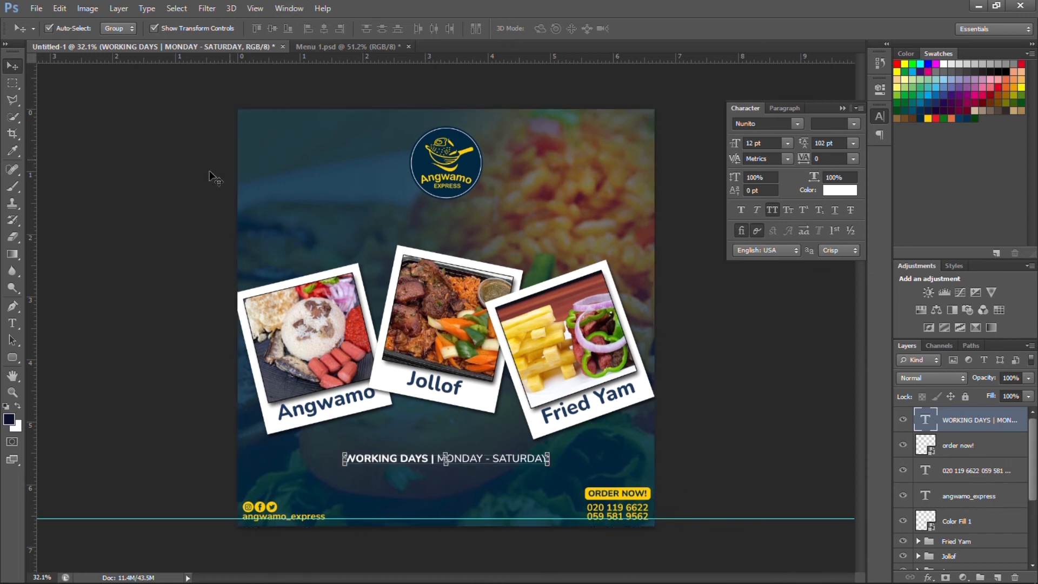
left_click(181, 187)
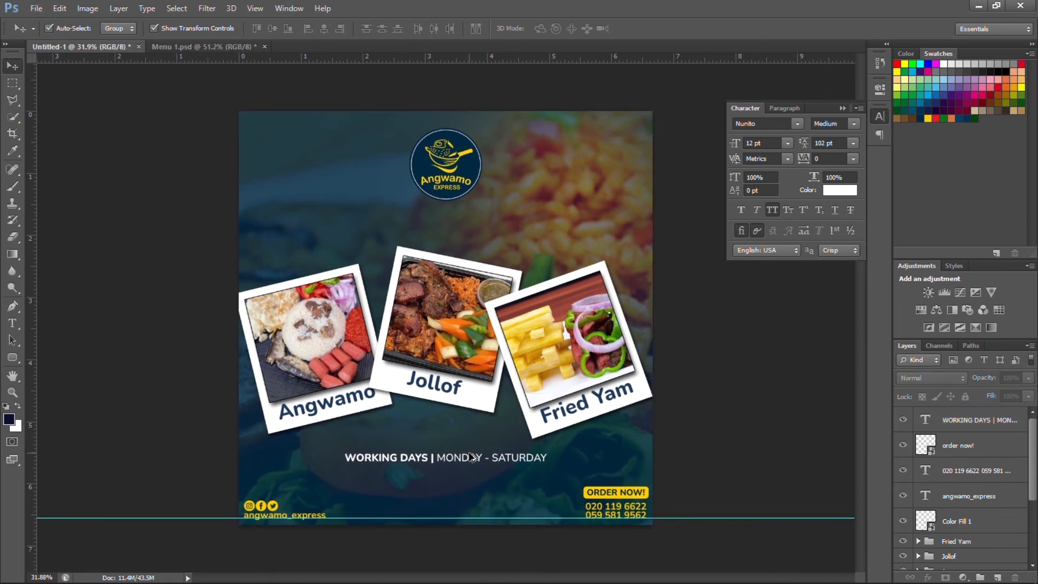
scroll(466, 464, "up", 2)
scroll(466, 463, "up", 1)
scroll(465, 463, "down", 2)
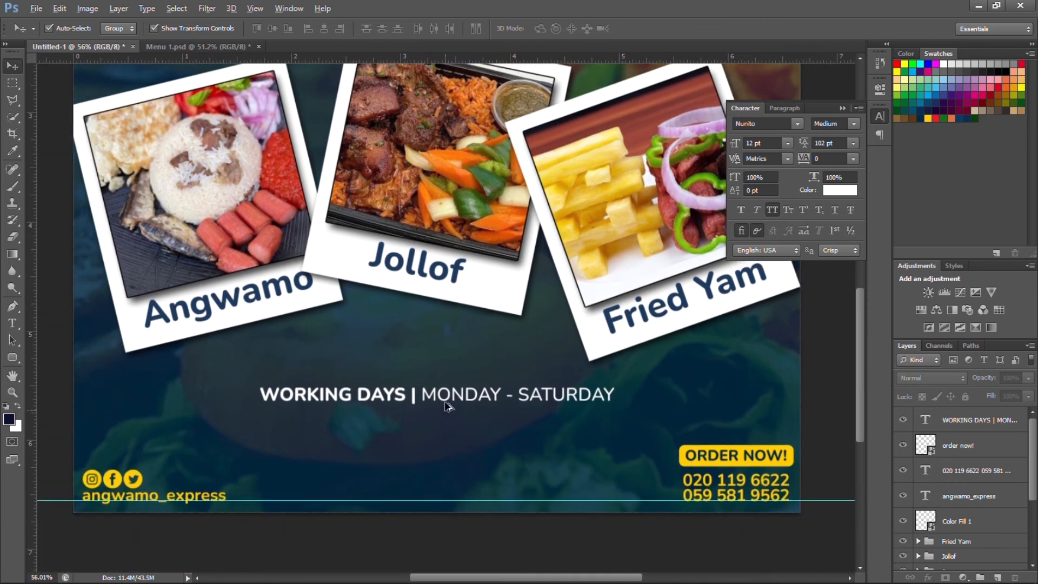
Duplicate the WORKING DAYS line below it and retype it as the PICKUP AVAILABLE | MADINA ESTATE address.
left_click_drag(449, 403, 448, 428)
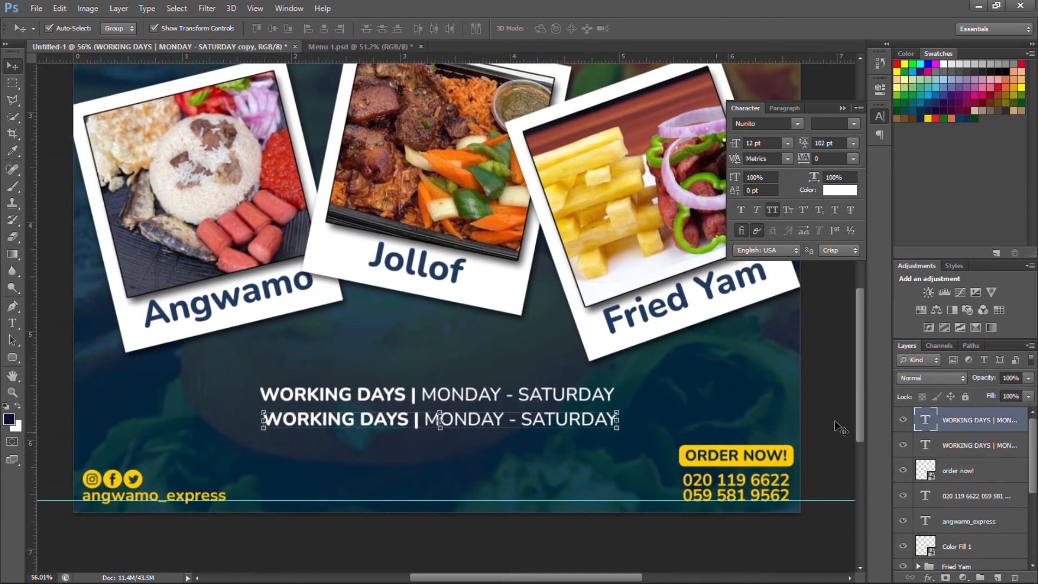
double_click(925, 419)
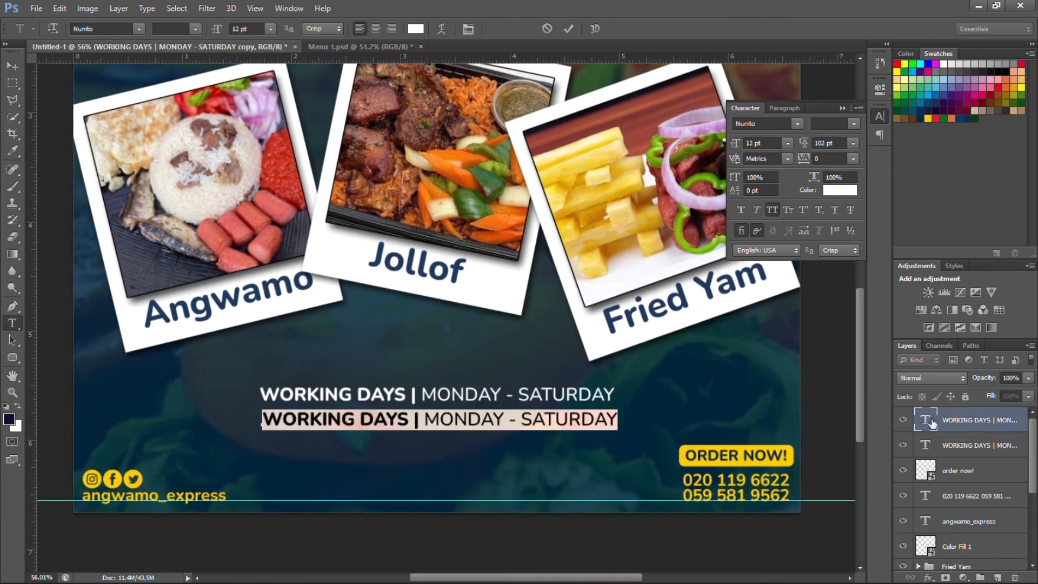
left_click_drag(409, 417, 255, 432)
type("WICKUP")
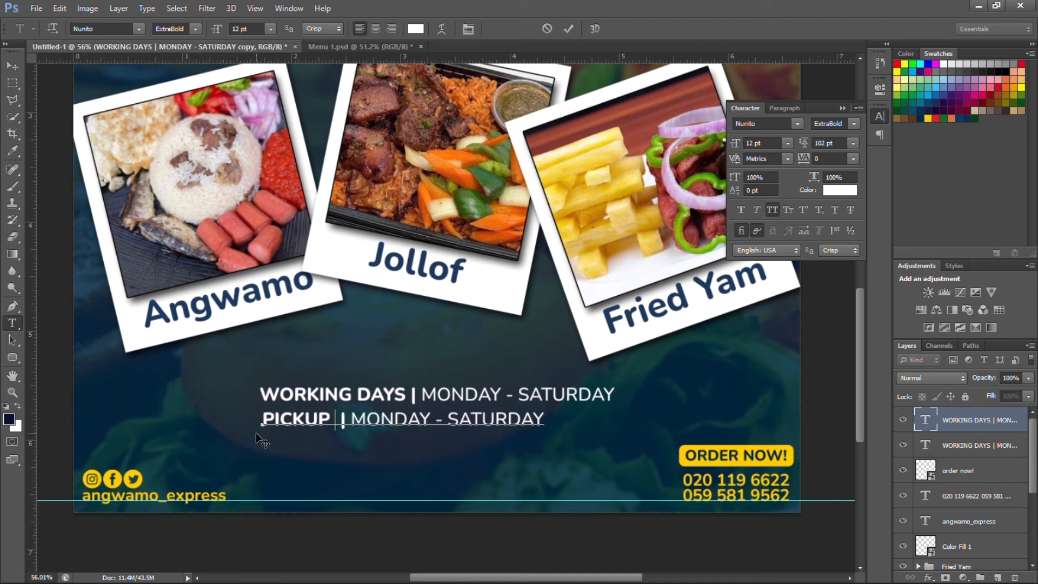
type(" AVAIL")
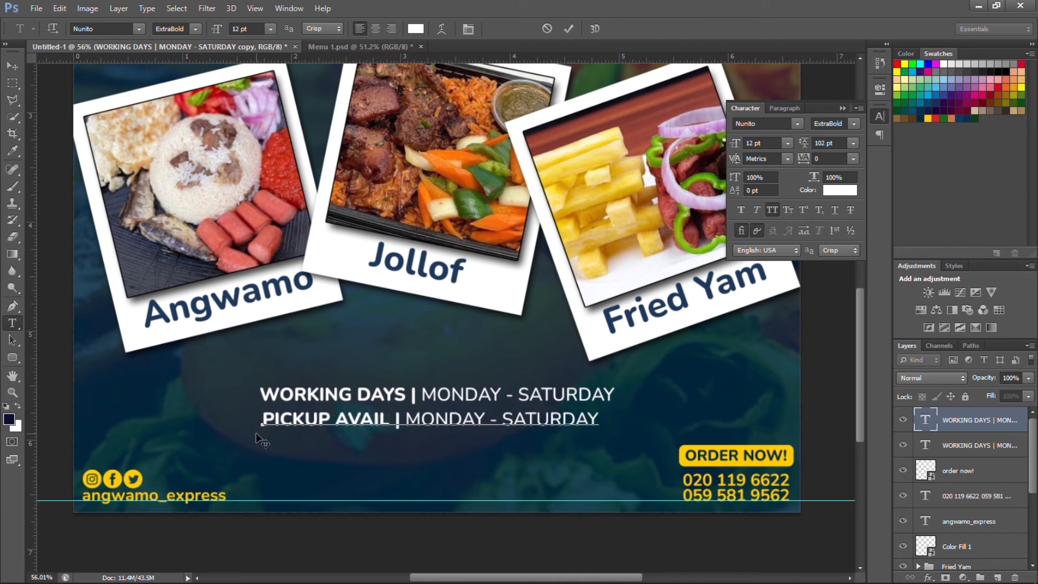
key("Right")
key("Right")
type("ABLE")
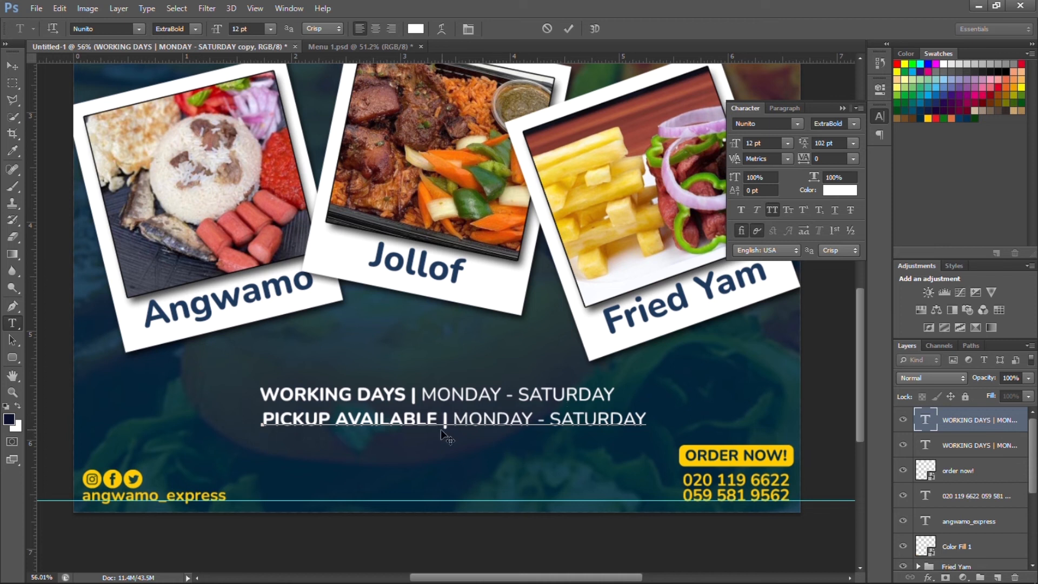
left_click_drag(456, 418, 649, 424)
type("MA")
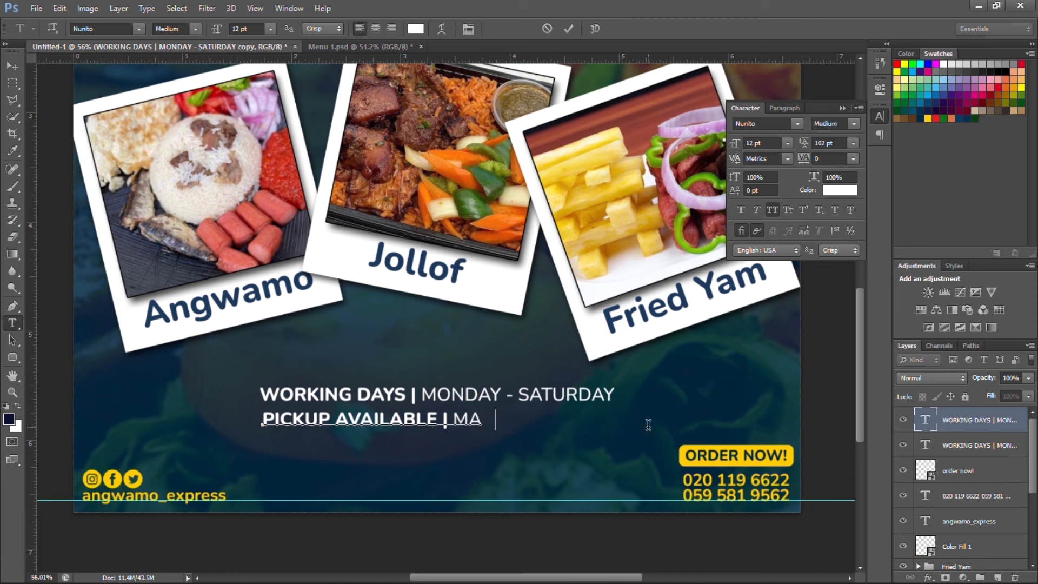
type("DINA ES")
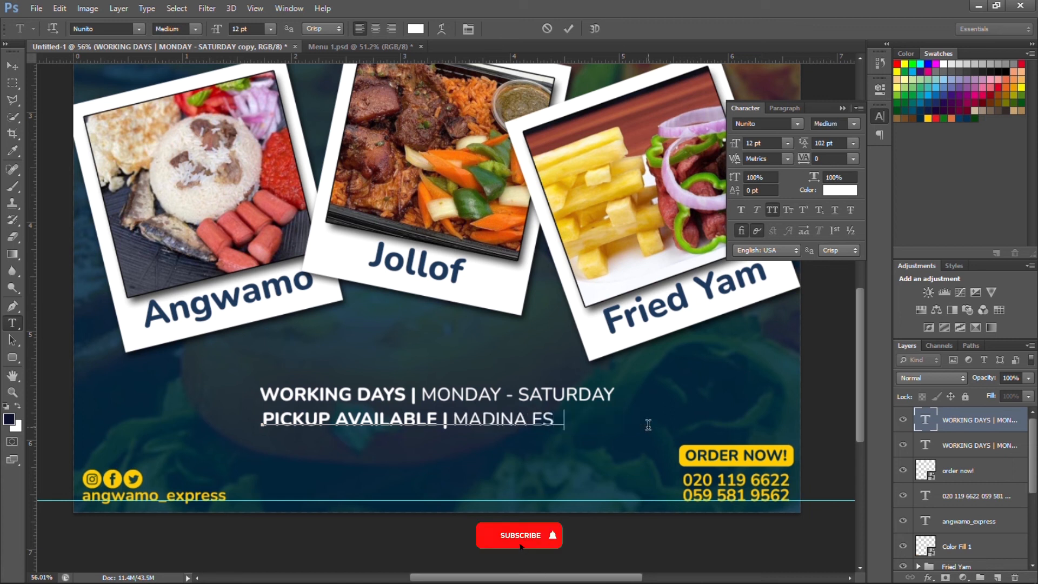
type("TATE")
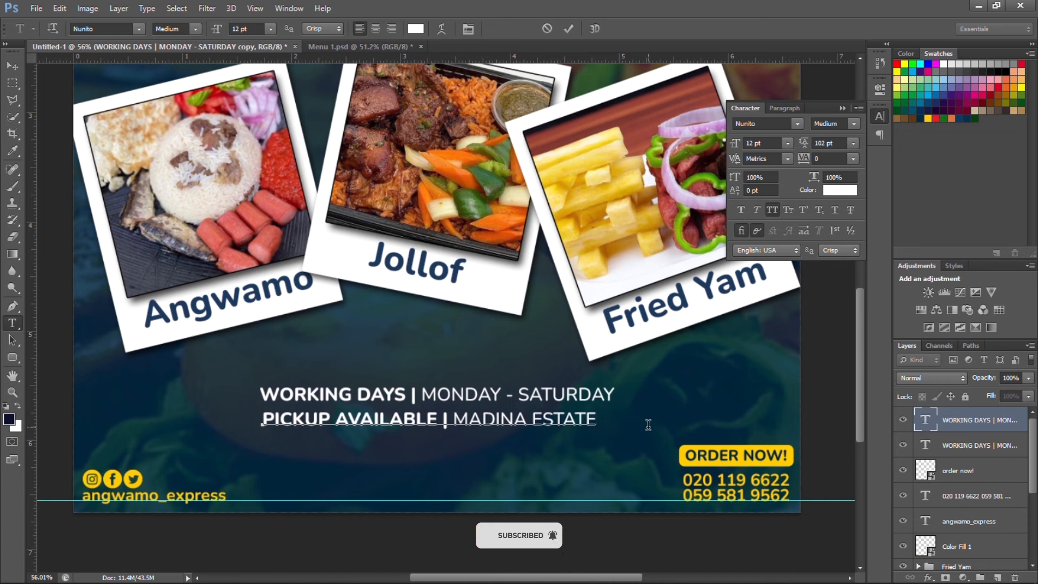
type(",")
Set the pickup text leading to about 78 pt, fine-tune it, and centre-align its lines.
key("ctrl+a")
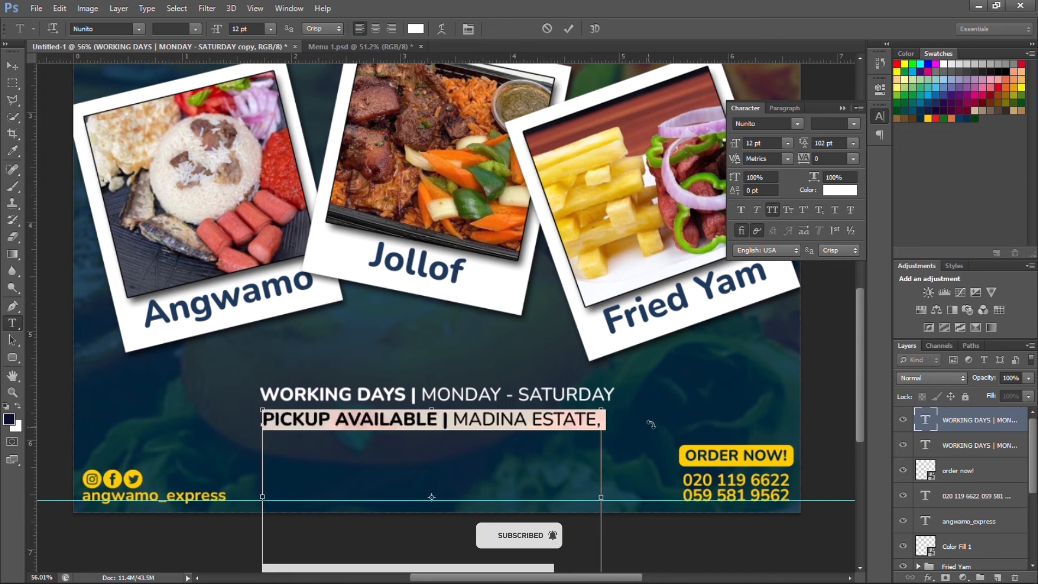
left_click(836, 143)
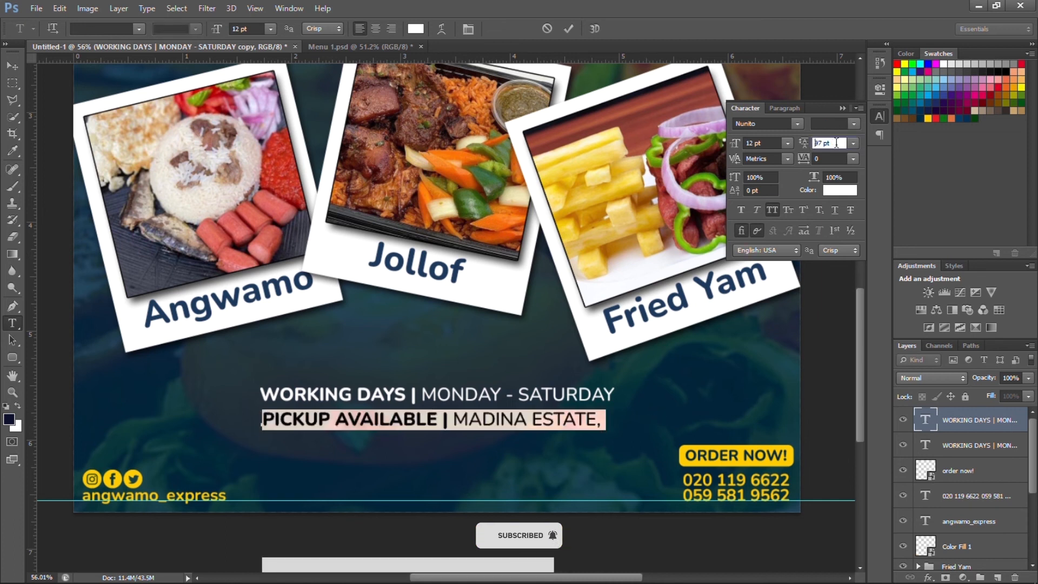
type("78")
key("Down")
key("Down")
key("Down")
key("Down")
key("Down")
key("Down")
key("Down")
key("Down")
key("Down")
key("Down")
key("Down")
key("Down")
key("Down")
key("Down")
key("Down")
key("Down")
key("Down")
key("Down")
key("Down")
key("Down")
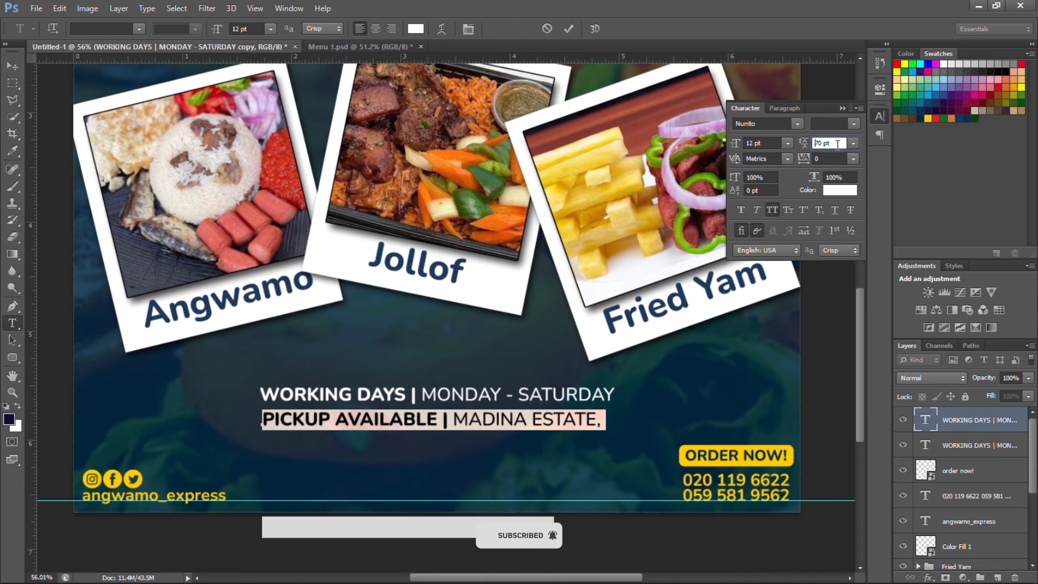
key("Down")
key("Down")
key("Down")
key("Down")
key("Down")
key("Down")
key("Down")
key("Down")
key("Down")
key("Down")
key("Down")
key("Down")
key("Down")
key("Down")
key("Down")
key("Down")
key("Down")
key("Down")
key("Down")
key("Down")
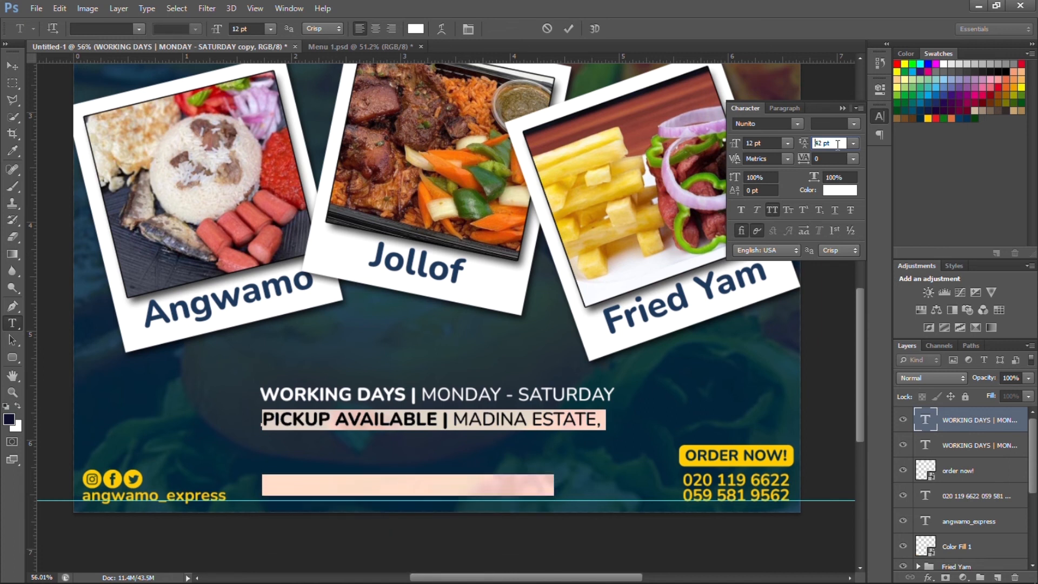
key("Down")
key("Down")
key("Down")
key("Down")
key("Down")
key("Down")
key("Down")
key("Down")
key("Down")
key("Down")
key("Down")
key("Down")
key("Down")
key("Down")
key("Down")
key("Down")
key("Down")
key("Down")
key("Down")
key("Down")
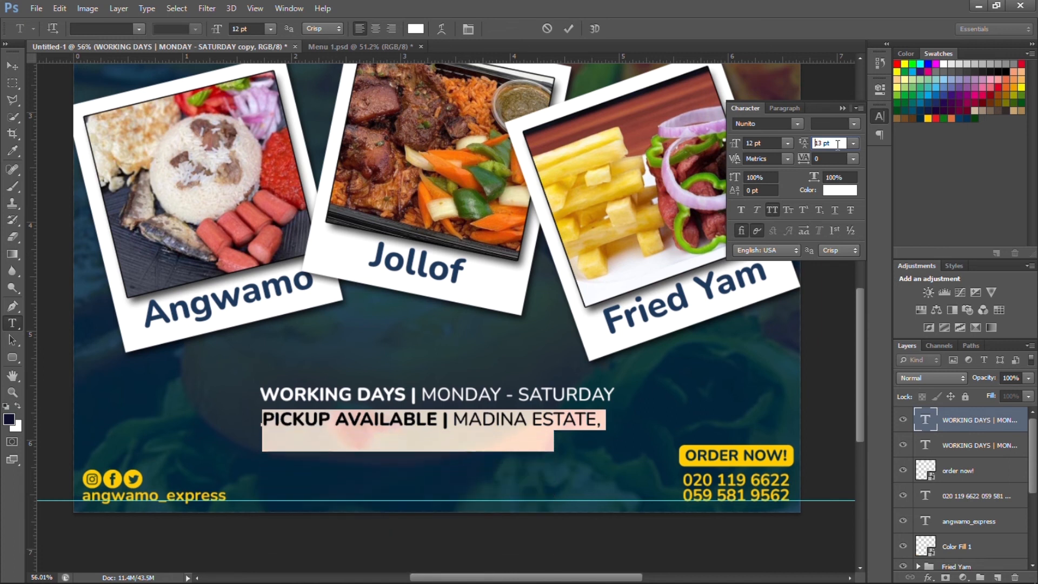
key("Up")
key("Up")
key("Up")
key("Up")
key("Up")
key("Up")
key("Up")
key("Up")
key("Up")
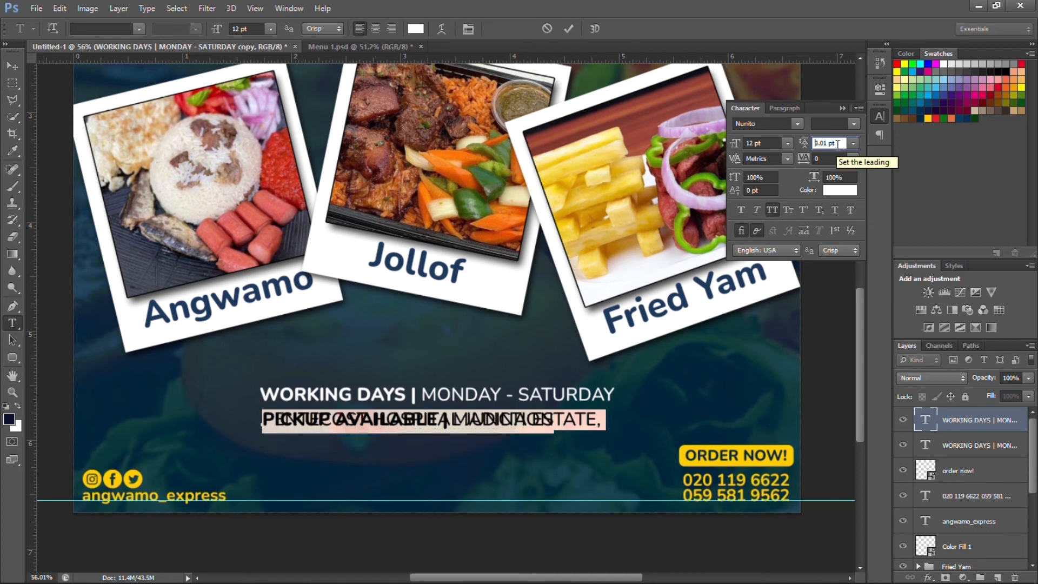
key("Up")
key("Up")
key("Up")
key("Up")
key("Up")
key("Up")
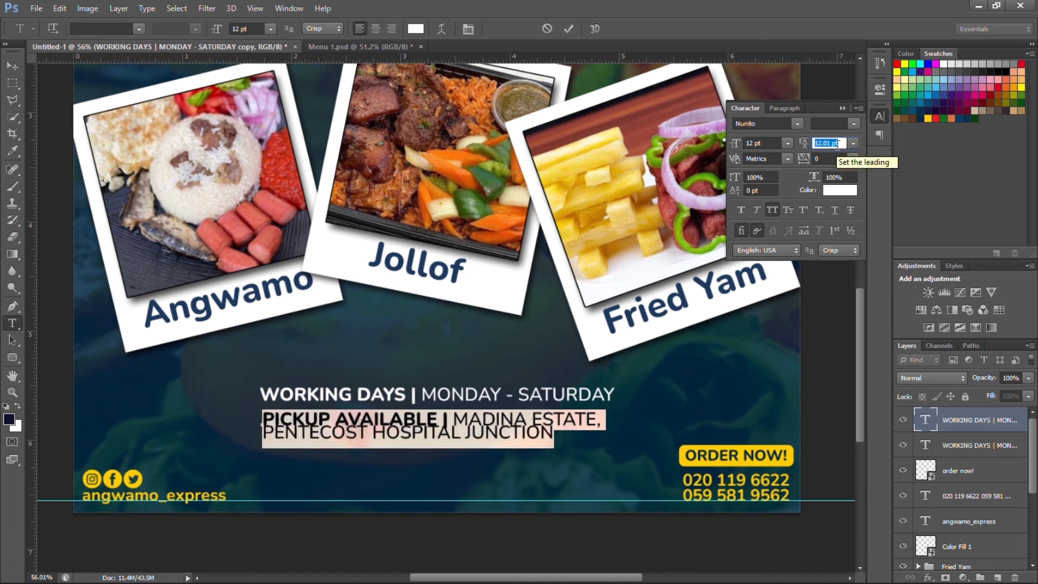
left_click(787, 108)
left_click(763, 122)
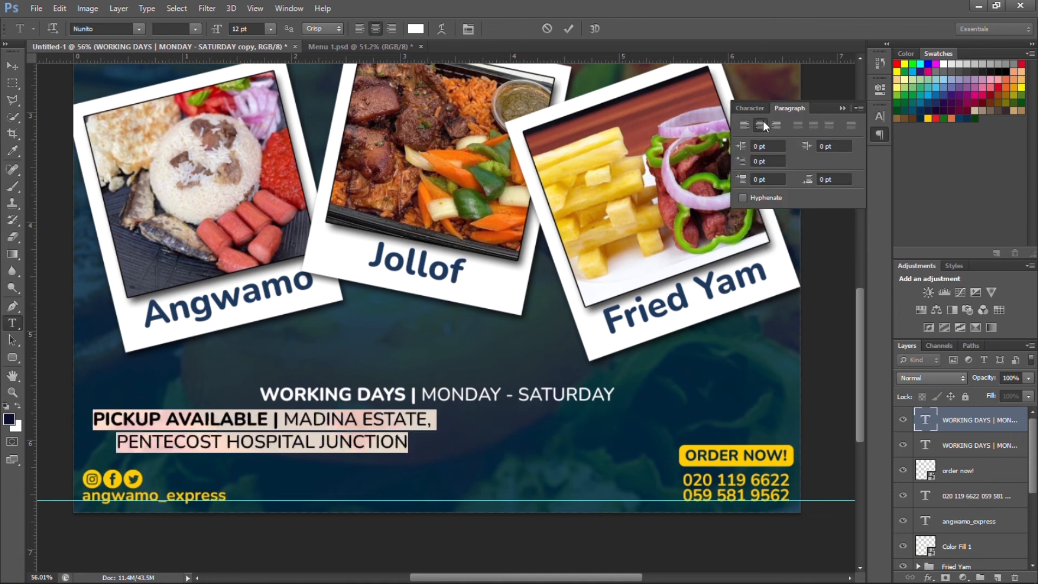
Centre the pickup text horizontally on the poster and nudge WORKING DAYS slightly upward.
left_click(569, 29)
key("v")
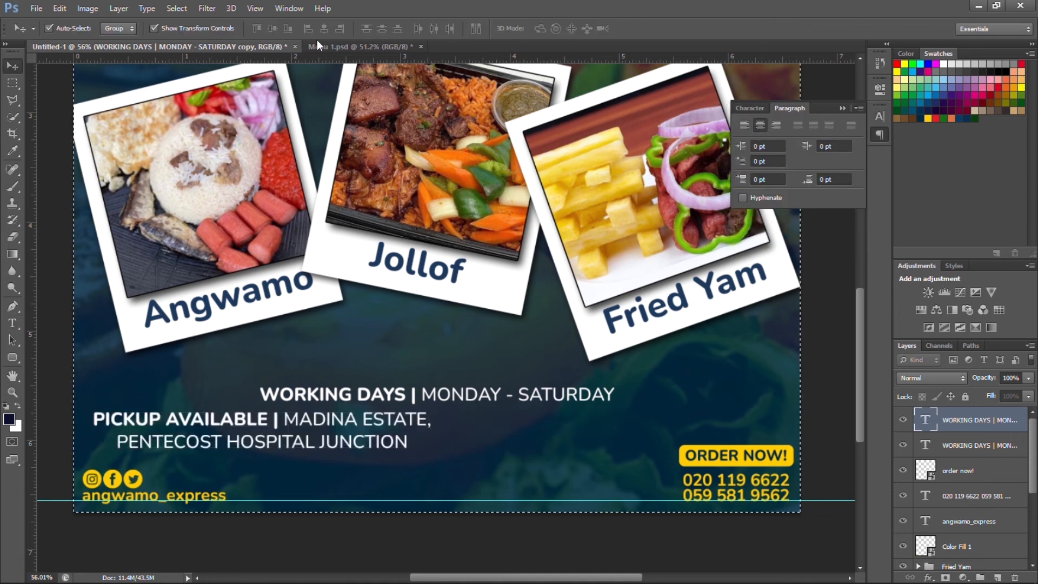
left_click(319, 30)
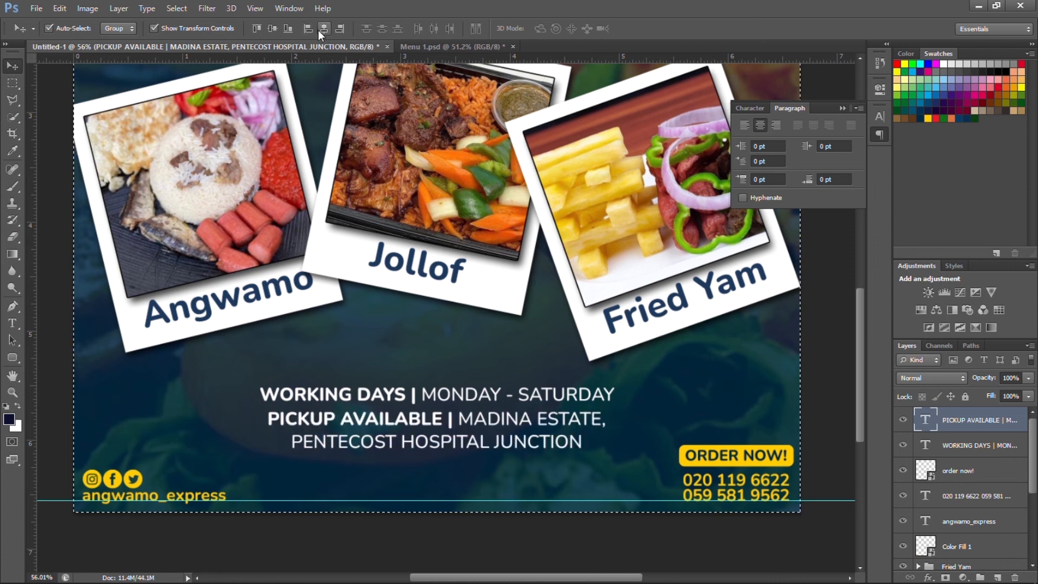
key("ctrl+d")
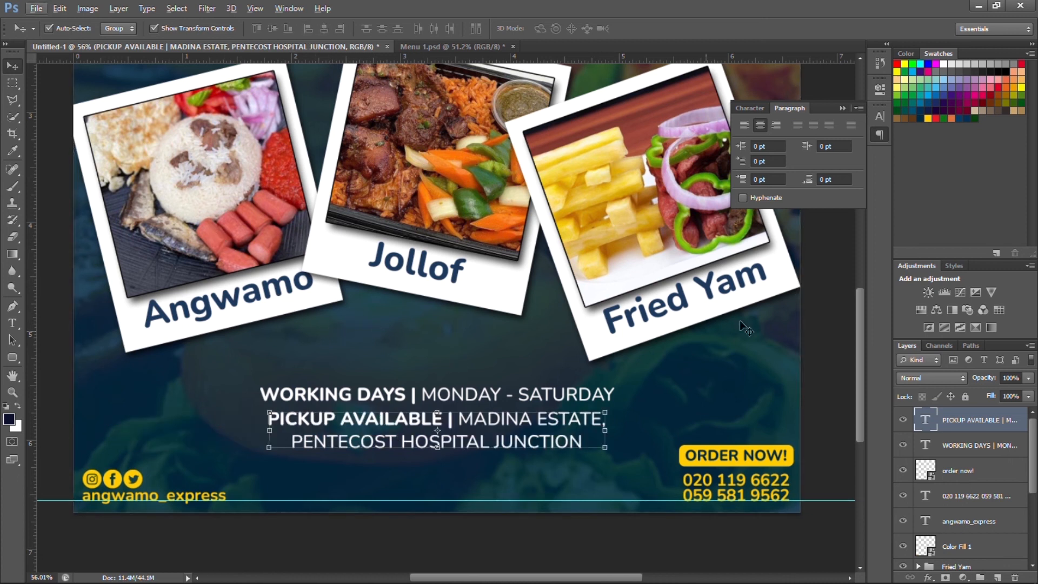
left_click(466, 364)
scroll(469, 368, "down", 4)
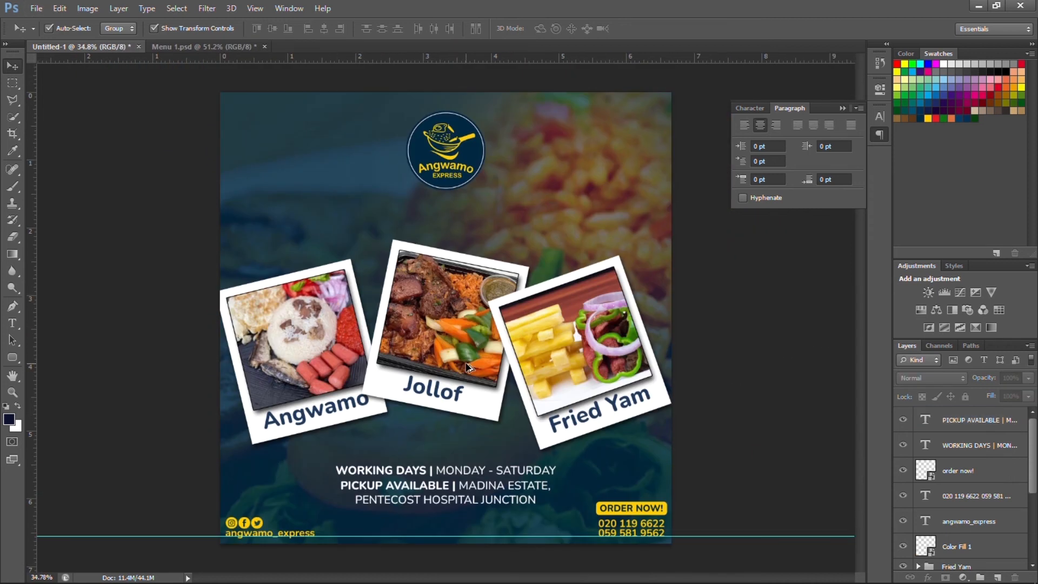
left_click_drag(453, 445, 445, 436)
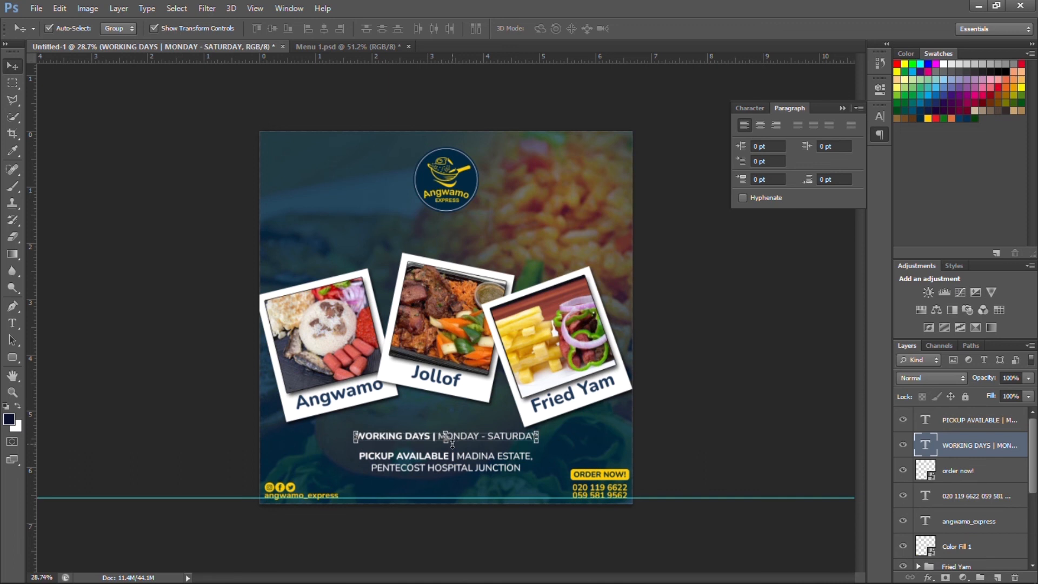
left_click(571, 414)
scroll(567, 414, "up", 1)
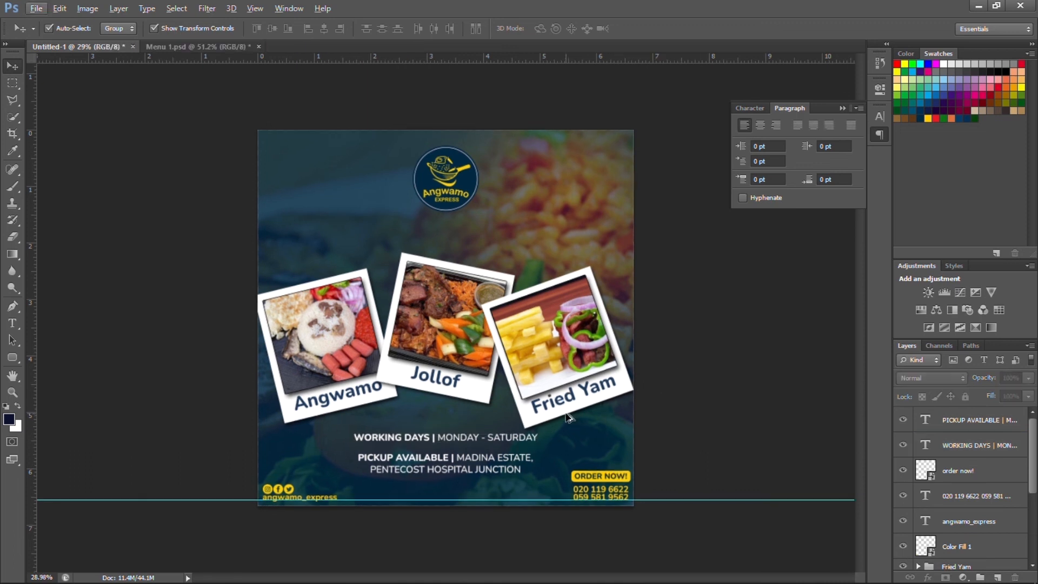
right_click(309, 41)
Browse through the project folders and open A6 Angwamo Express.psd in a new tab.
left_click(341, 118)
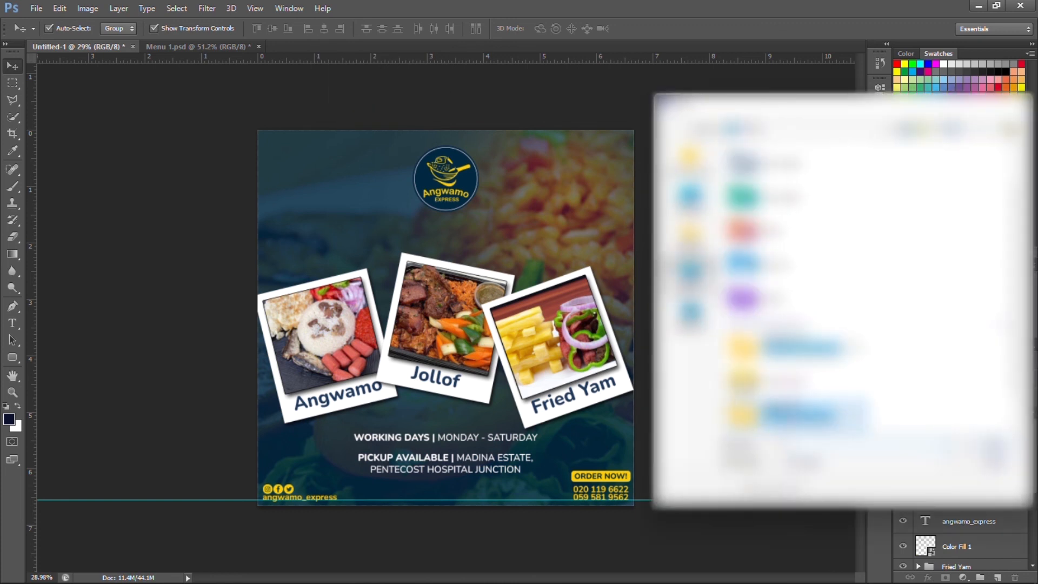
double_click(800, 417)
double_click(782, 198)
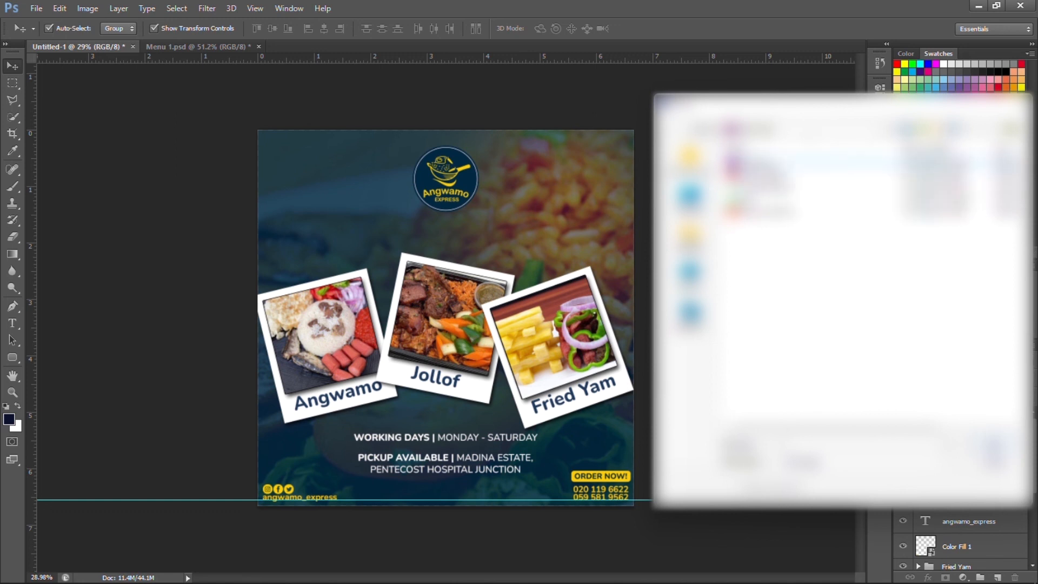
double_click(770, 175)
double_click(770, 175)
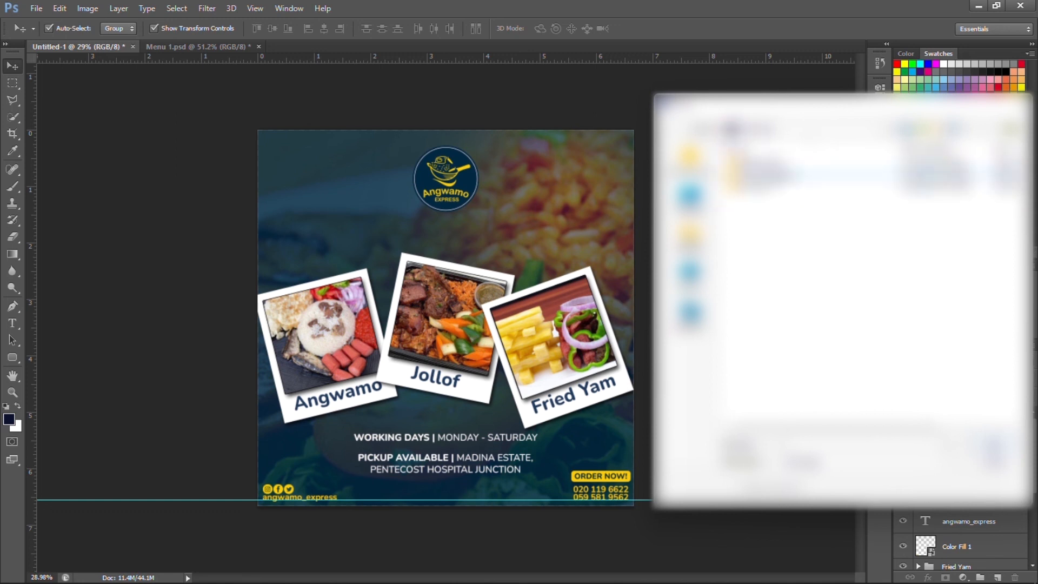
double_click(772, 187)
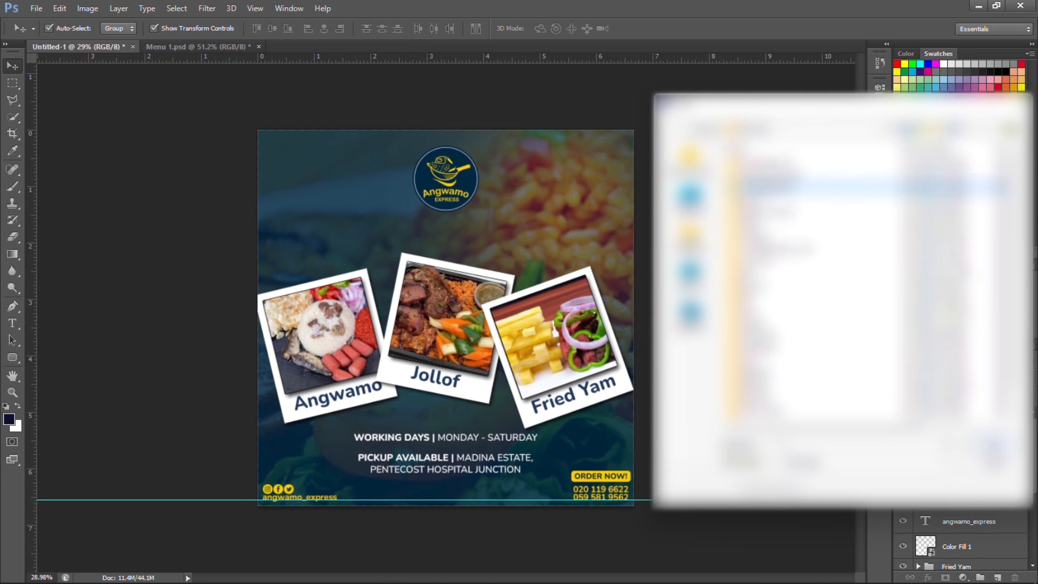
double_click(774, 177)
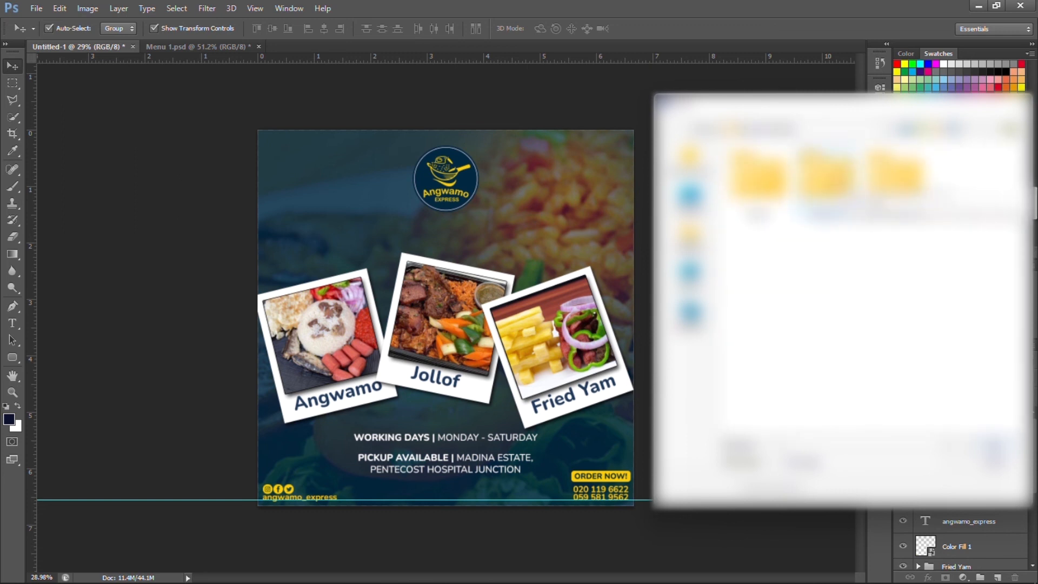
double_click(837, 180)
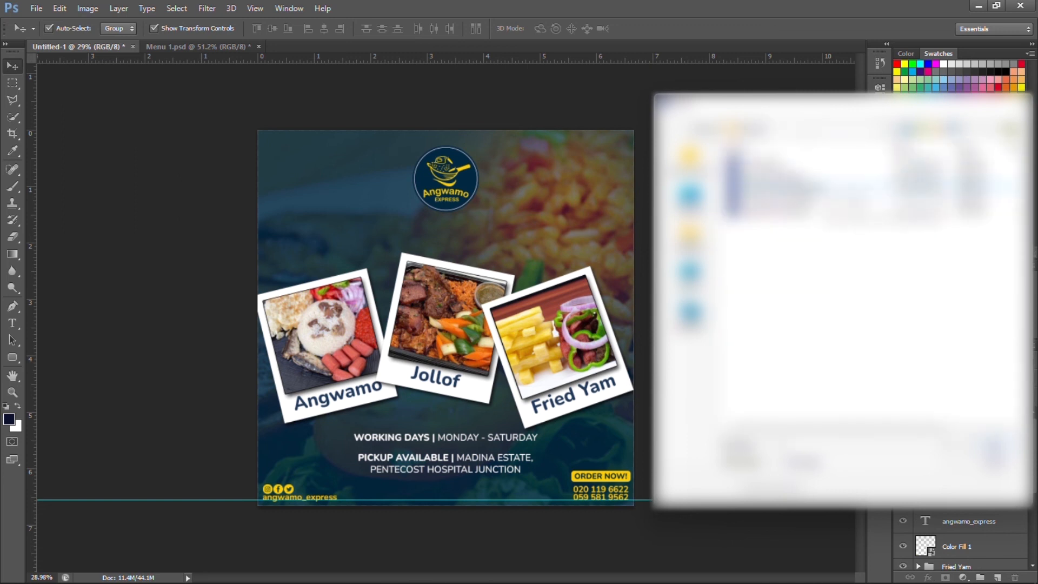
double_click(792, 201)
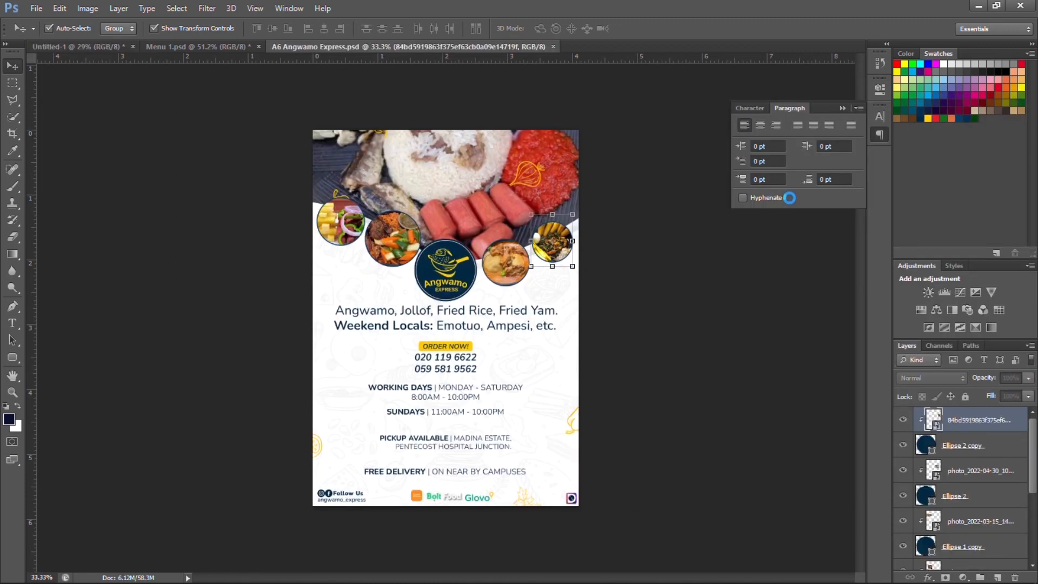
Copy the Jumia Food, Bolt Food and Glovo logo group from the A6 flyer into the square flyer.
left_click(466, 496)
scroll(993, 532, "down", 5)
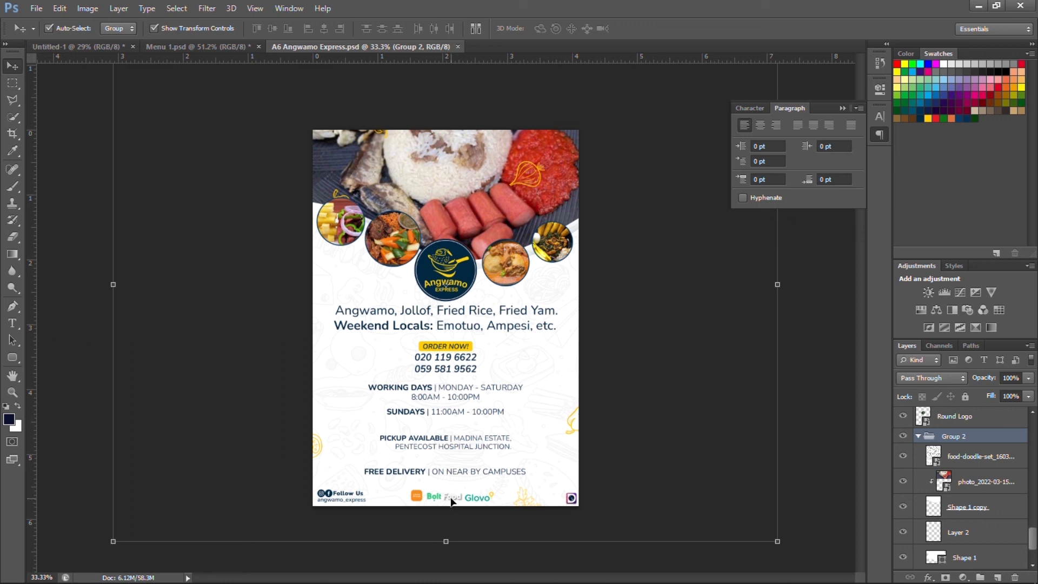
left_click(418, 498)
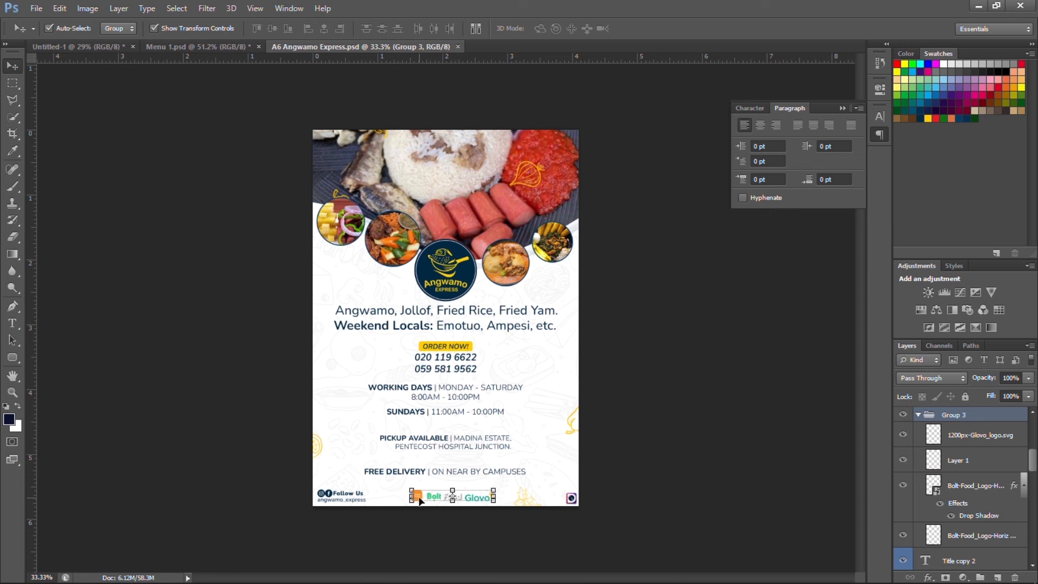
left_click_drag(413, 494, 418, 429)
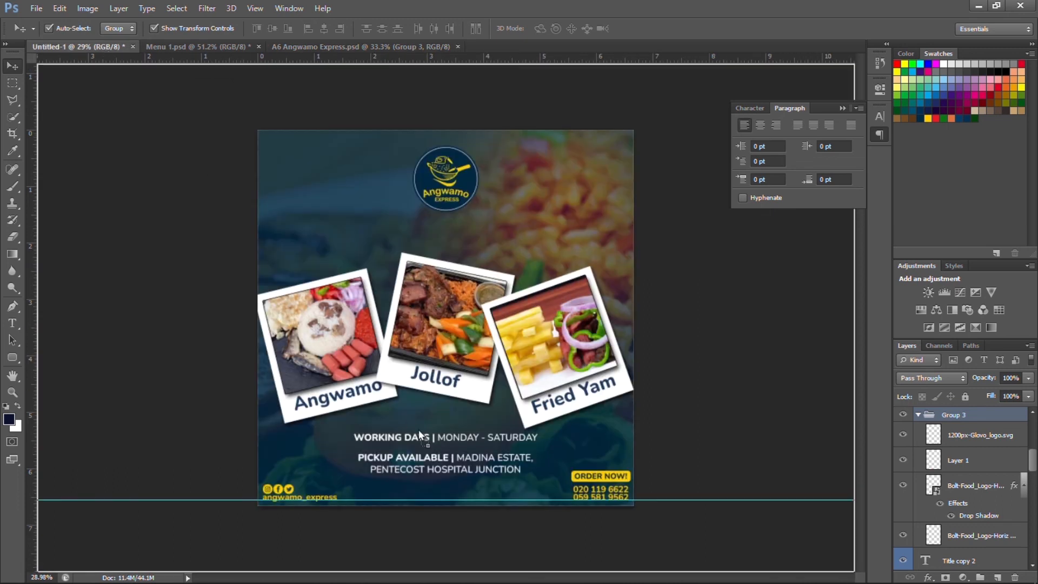
left_click_drag(434, 496, 435, 497)
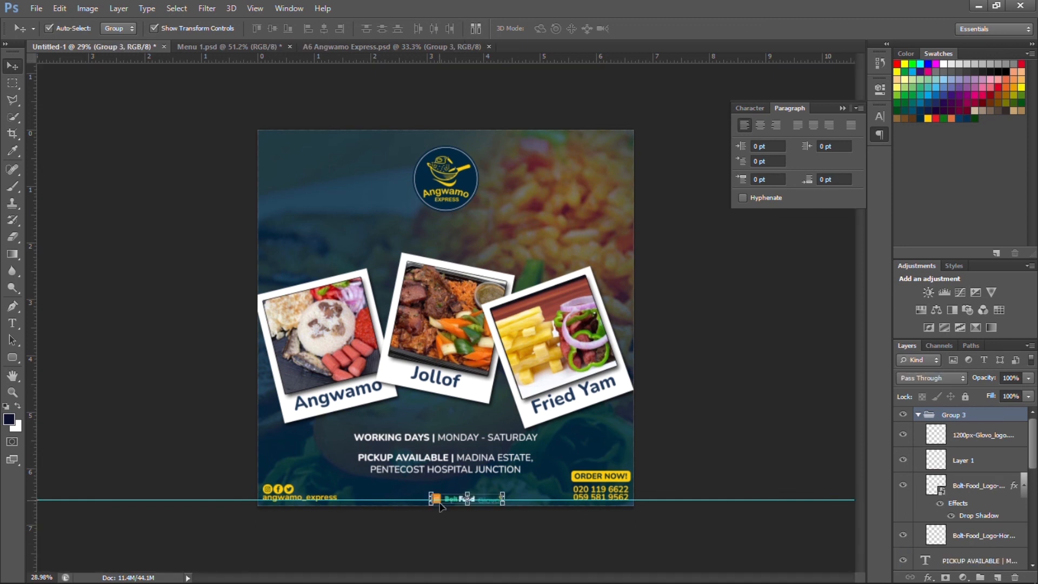
scroll(440, 505, "up", 8)
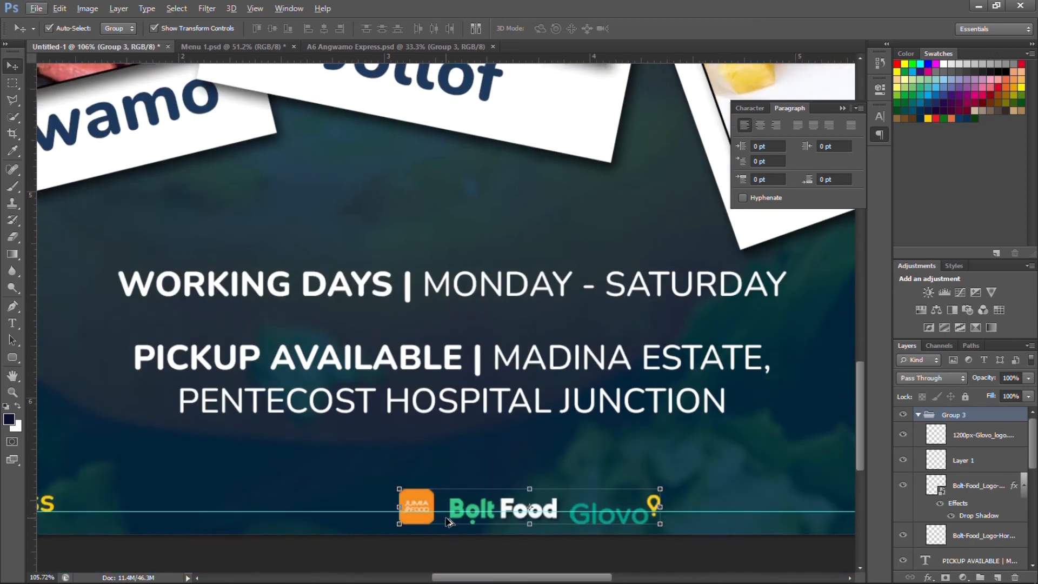
scroll(443, 511, "down", 3)
Scale the delivery logos to about 138%, centre them horizontally, and nudge them just off the bottom edge.
left_click(660, 406)
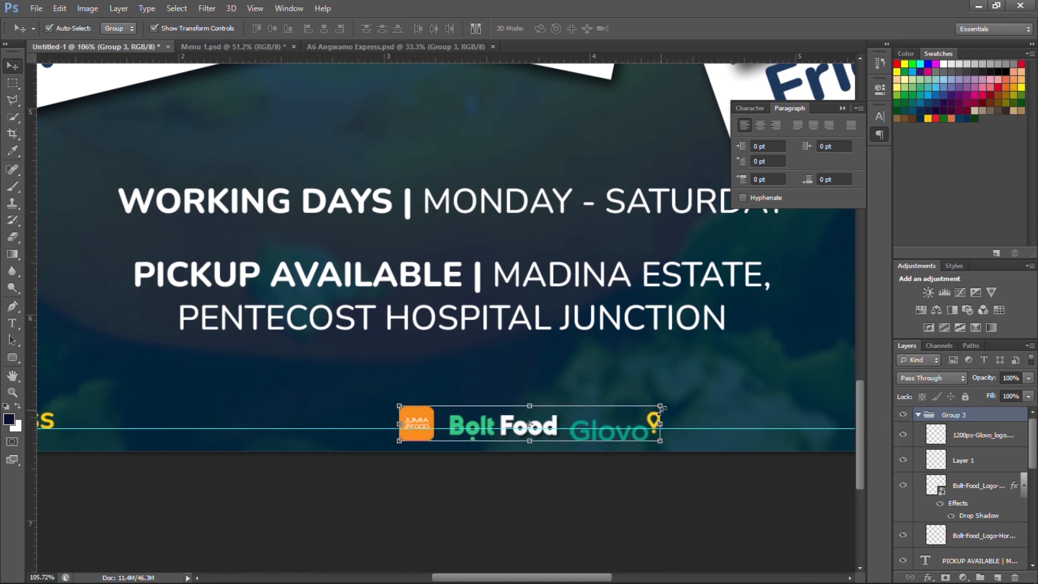
left_click_drag(696, 379, 751, 343)
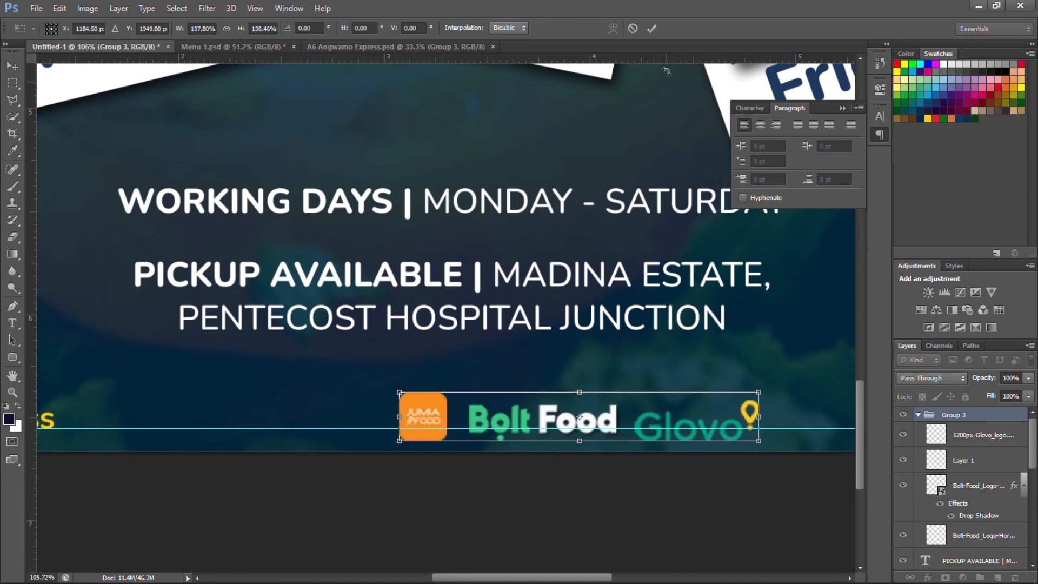
left_click(652, 28)
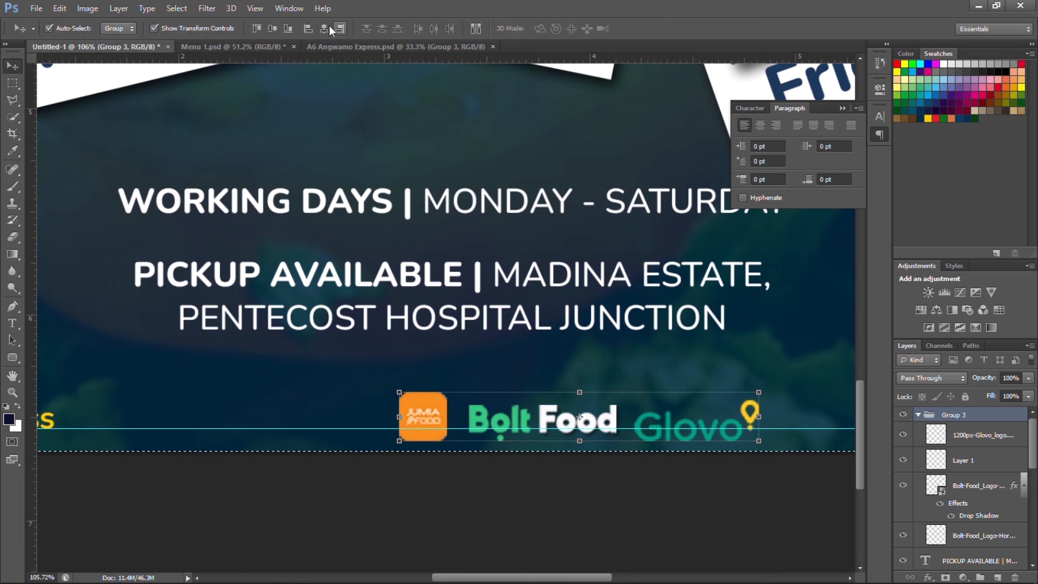
key("ctrl+a")
left_click(323, 28)
key("ctrl+d")
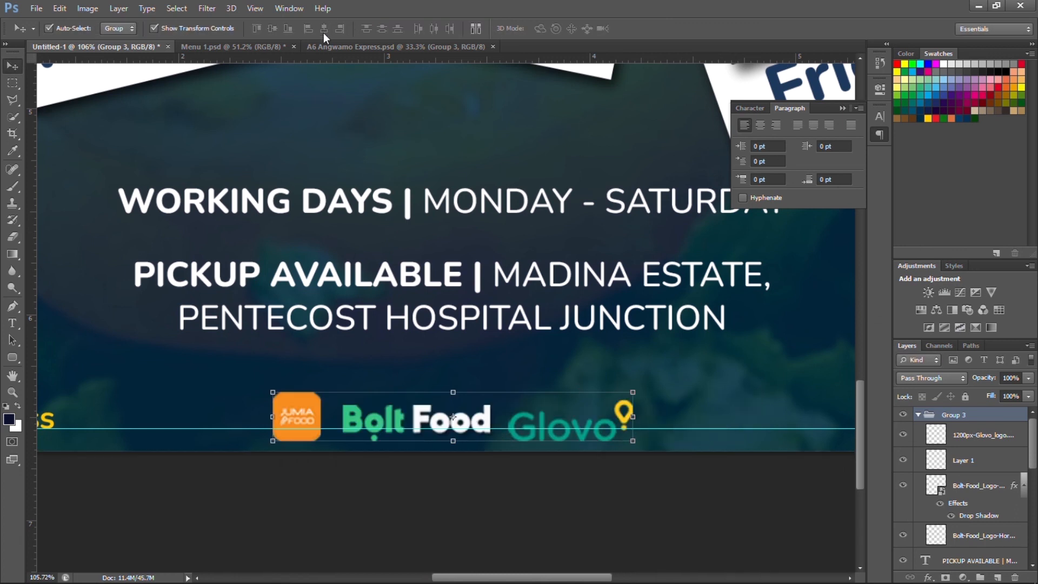
key("Up")
key("Up")
key("Up")
key("Up")
key("Up")
key("Up")
key("Up")
key("shift+Up")
key("shift+Up")
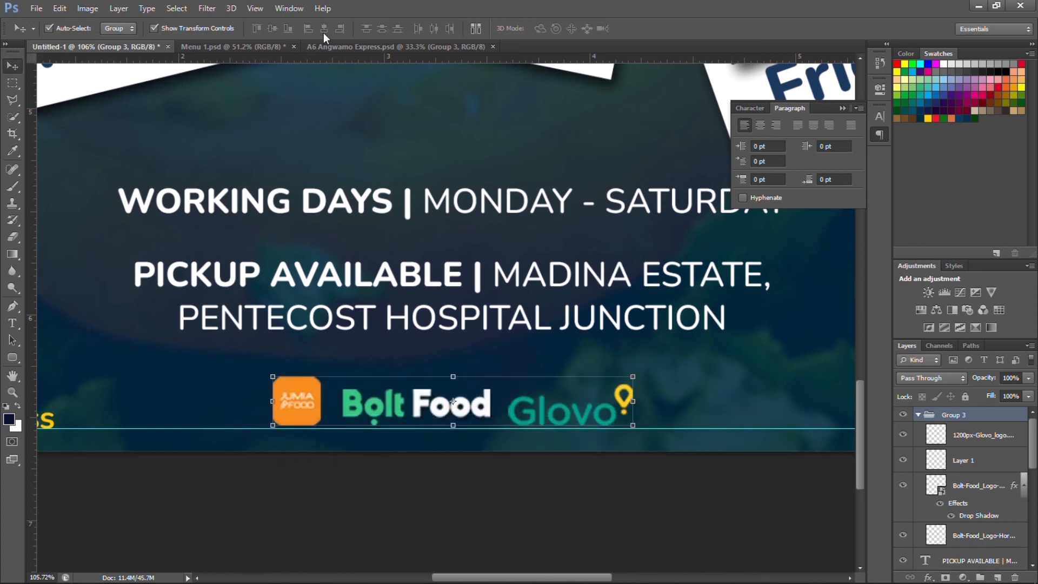
key("Down")
key("Down")
key("Down")
key("Down")
key("Down")
key("Down")
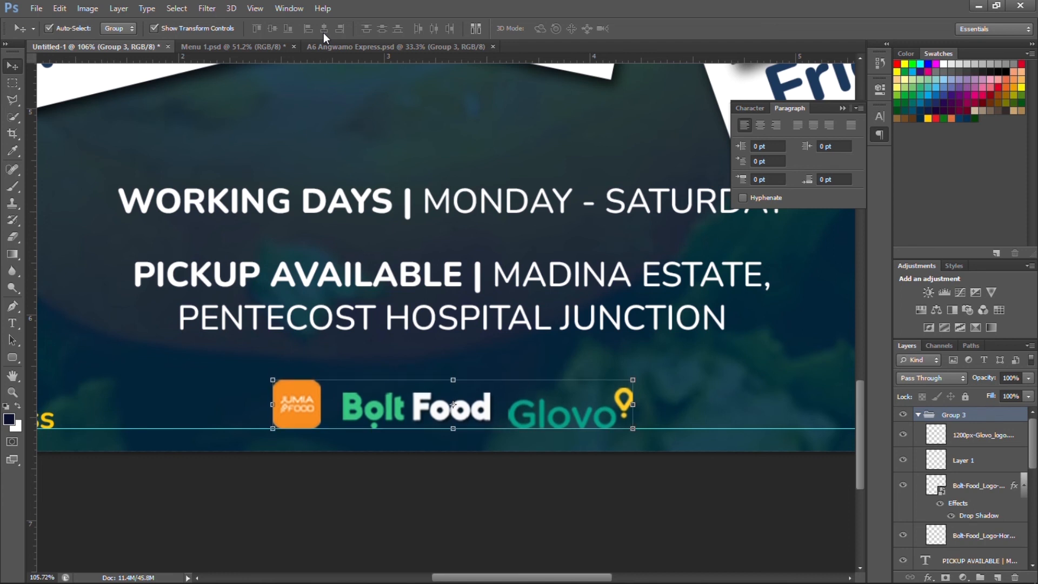
left_click(478, 476)
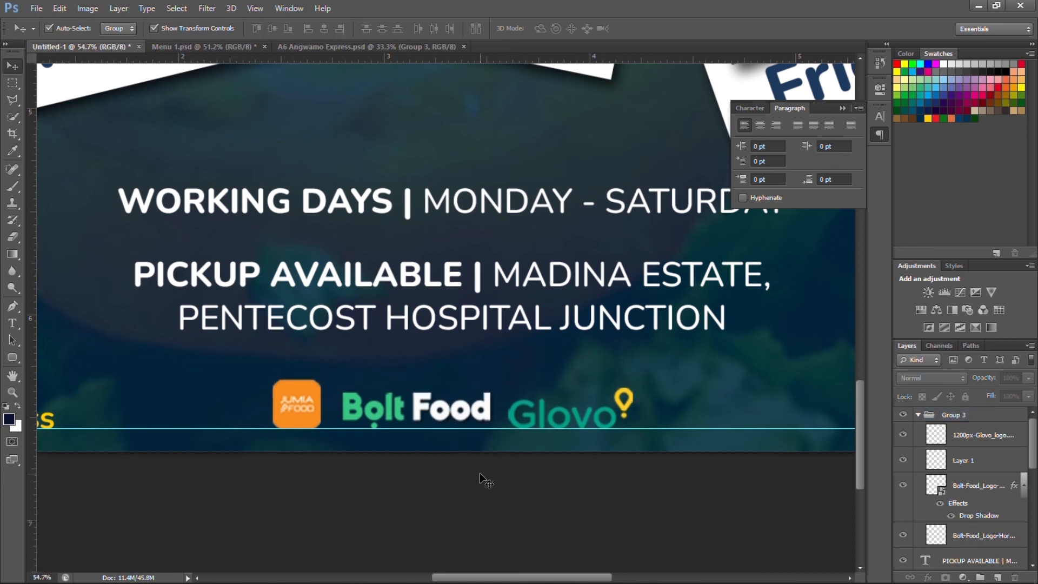
scroll(479, 472, "down", 8)
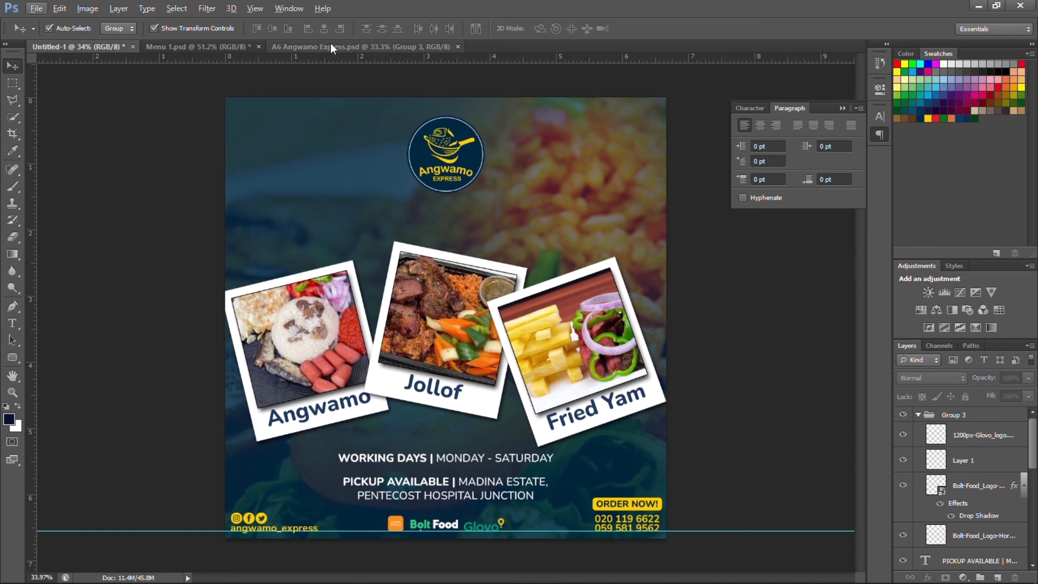
Copy the menu line text layer from the A6 flyer into the square flyer.
left_click(330, 45)
left_click(381, 320)
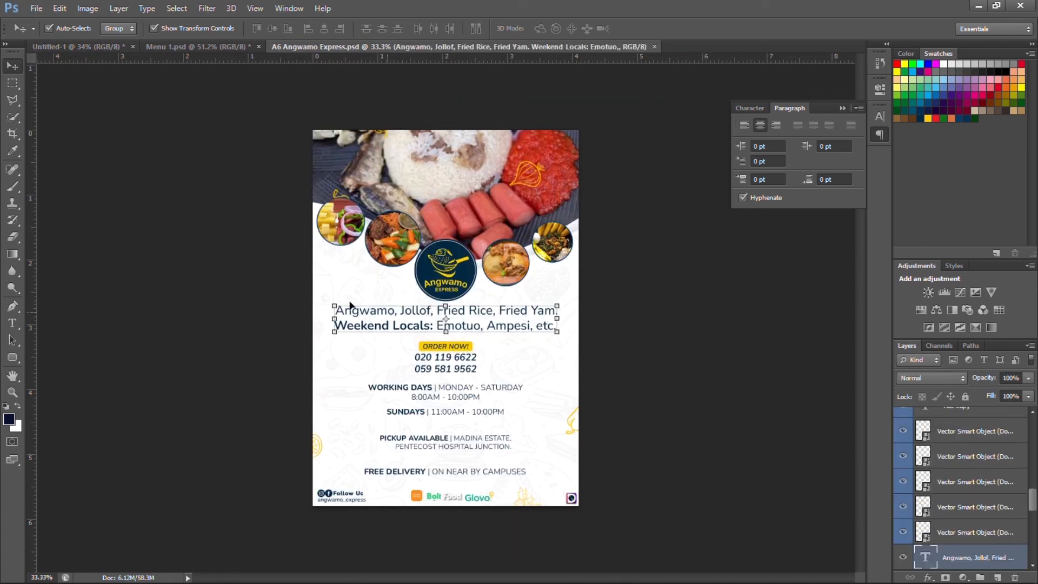
left_click_drag(349, 305, 384, 219)
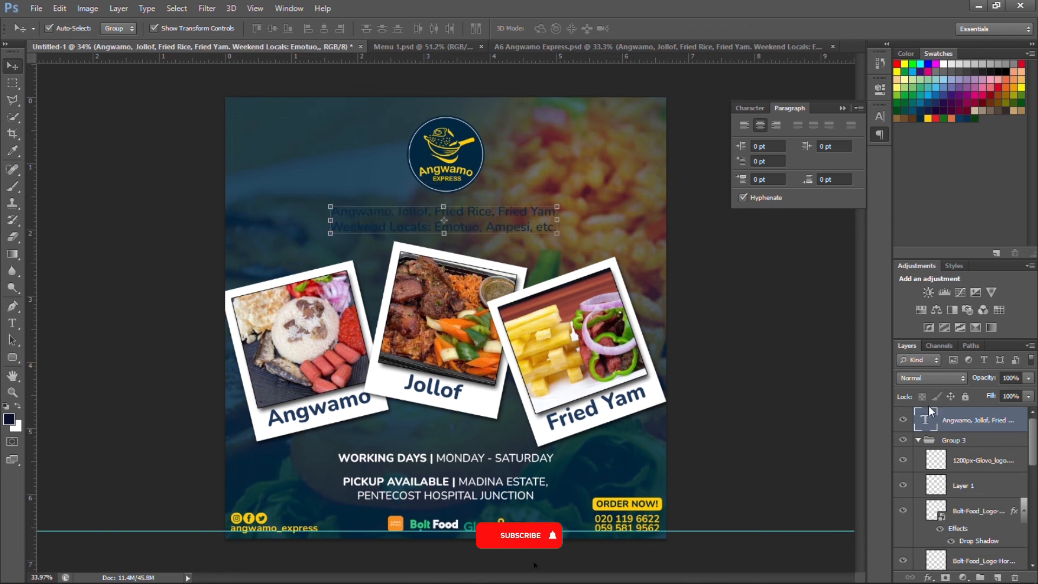
Make the menu line text white and enlarge it from 14 to 17 pt.
double_click(925, 420)
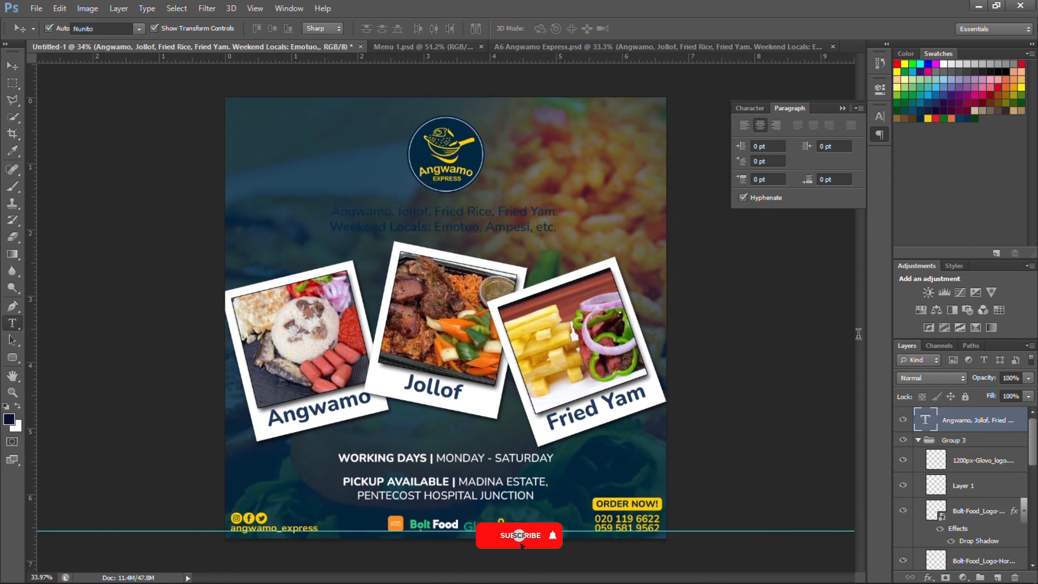
left_click(757, 108)
left_click(838, 190)
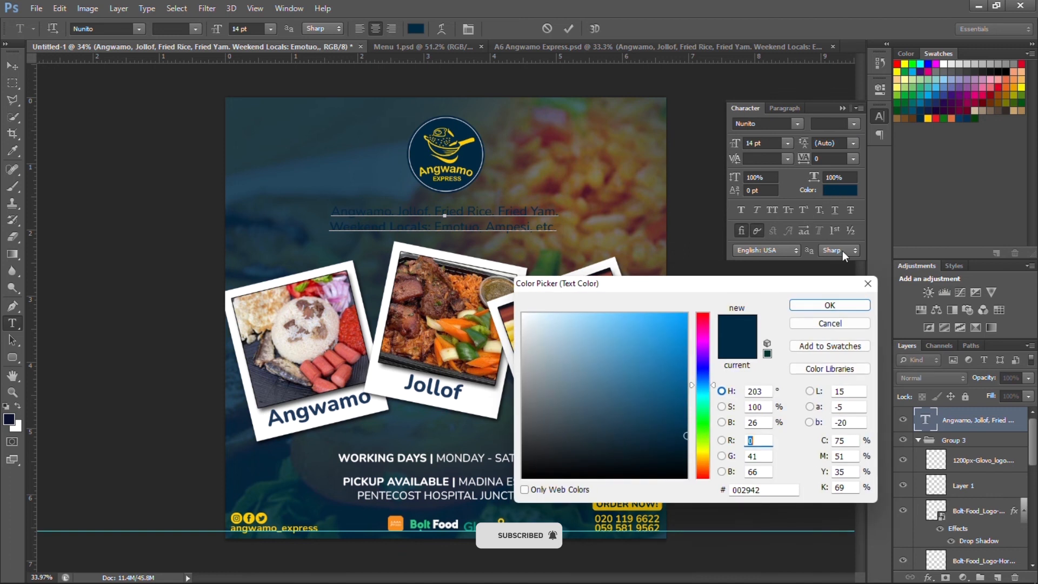
left_click(928, 117)
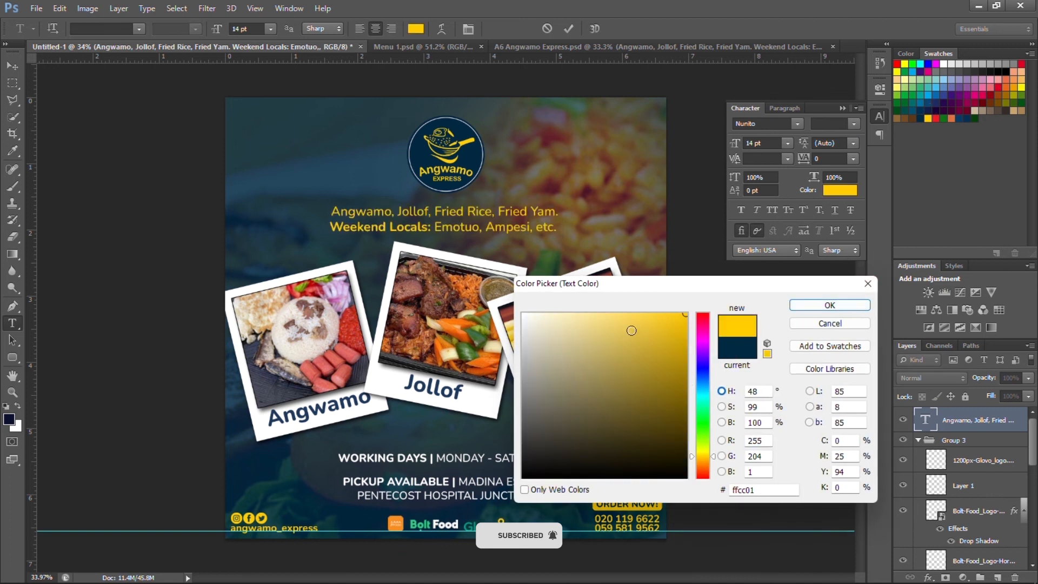
left_click_drag(627, 328, 493, 268)
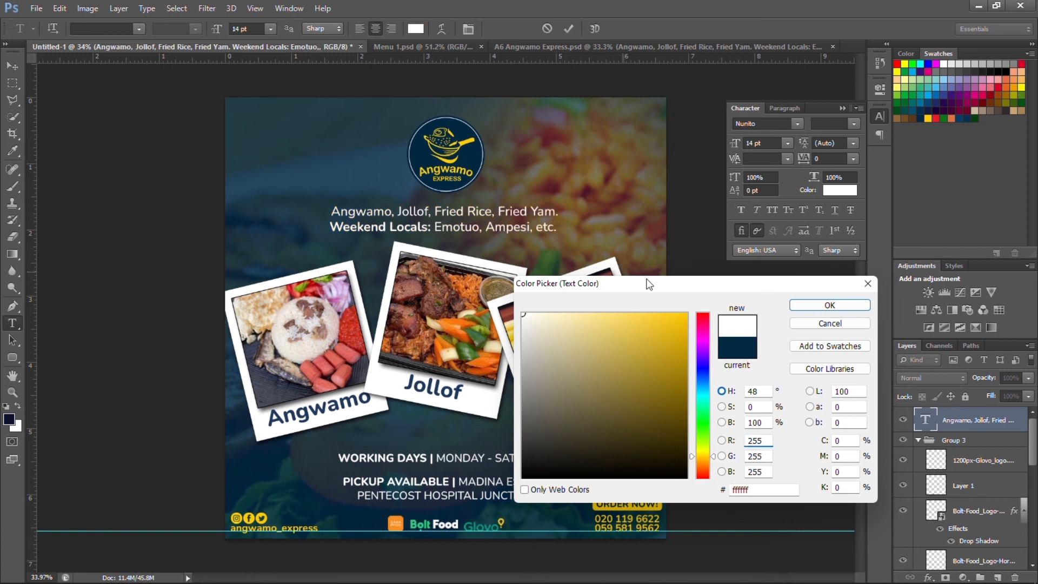
left_click(801, 306)
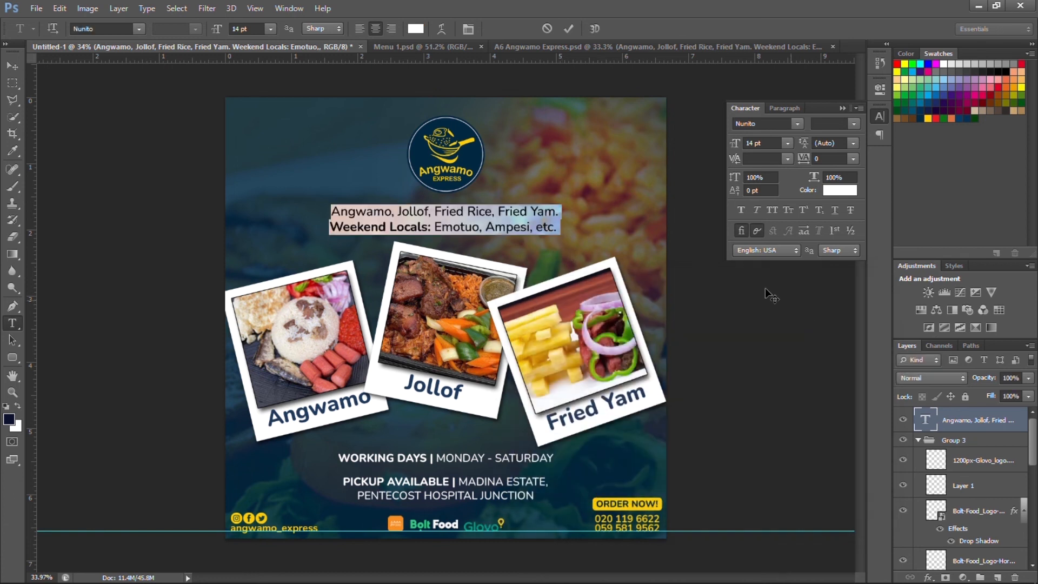
left_click(777, 142)
key("Up")
key("Up")
key("Up")
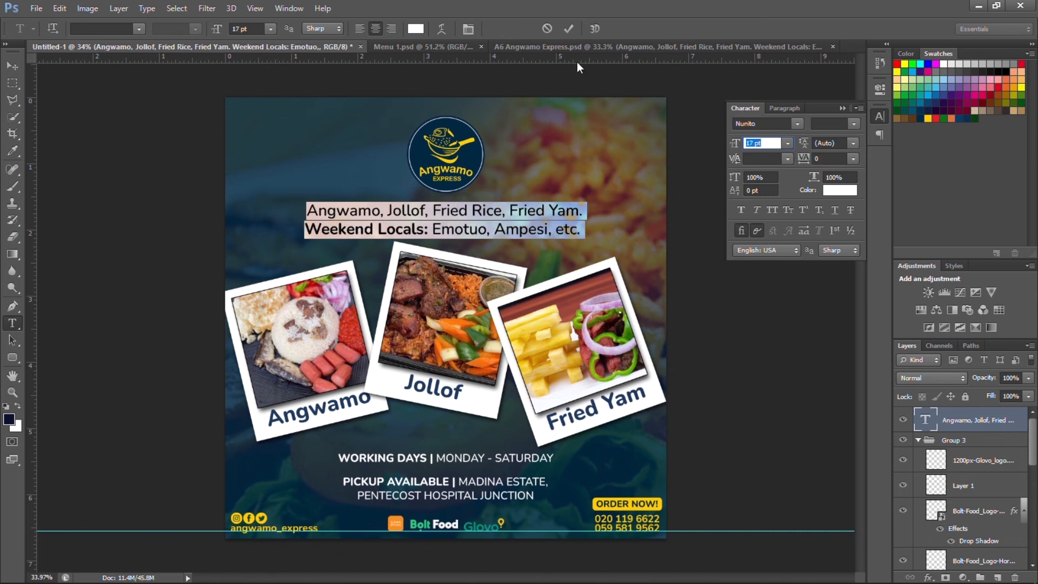
Centre the menu line horizontally on the flyer and nudge it up slightly.
left_click(567, 29)
key("v")
key("ctrl+a")
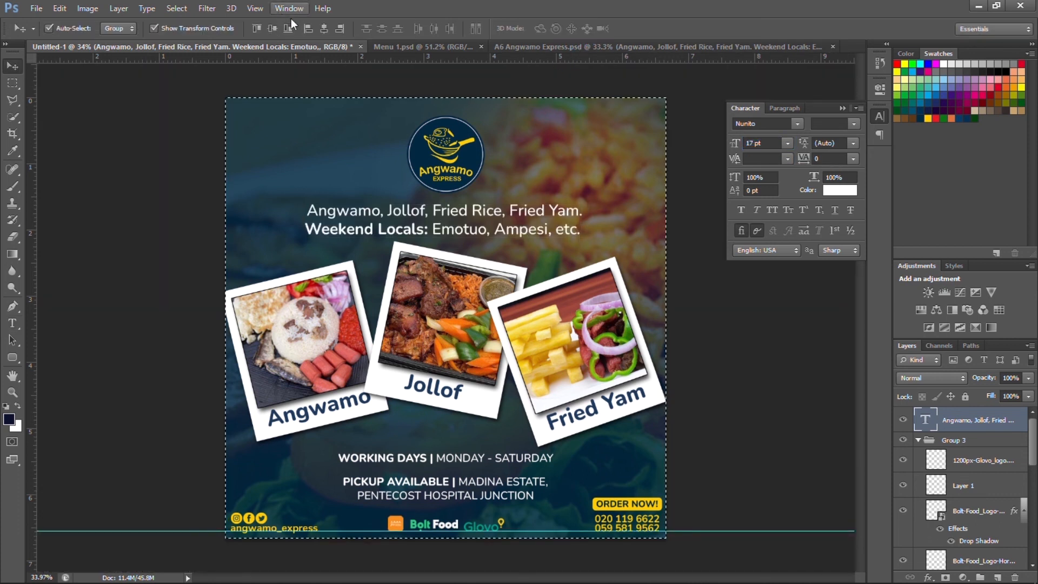
left_click(324, 30)
key("ctrl+d")
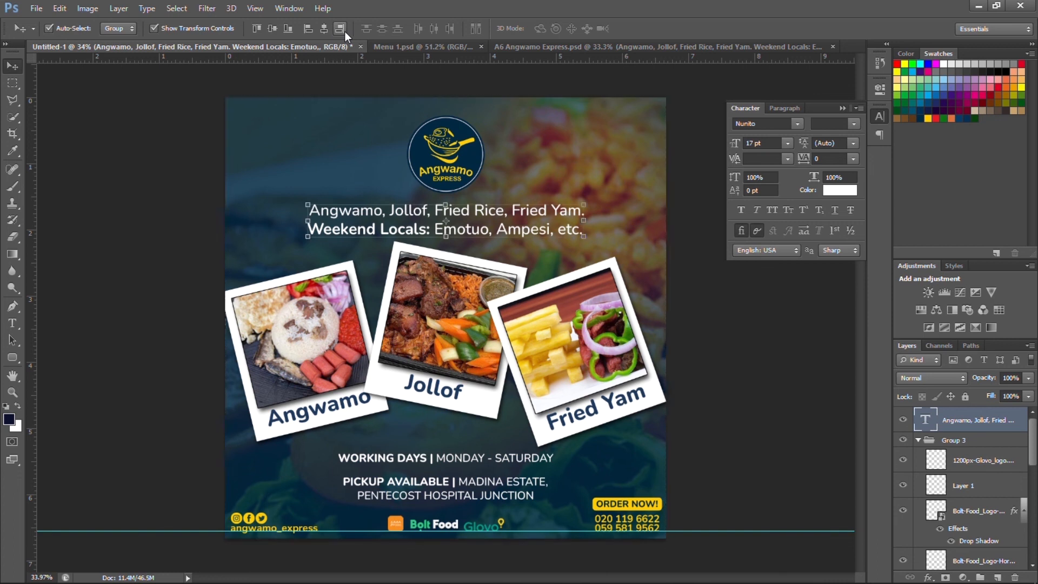
key("Up")
key("Up")
key("Up")
key("Up")
key("Up")
key("Up")
key("Up")
key("Up")
key("Up")
key("Up")
key("Up")
key("Up")
key("Up")
key("Up")
key("Up")
key("Up")
key("Up")
key("Up")
key("Up")
key("Up")
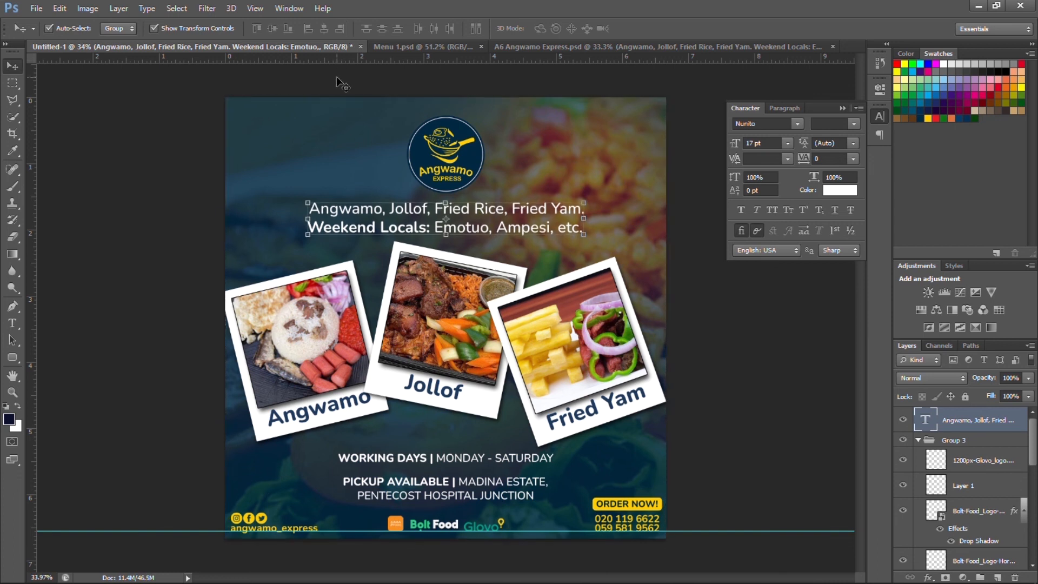
left_click(336, 76)
scroll(475, 279, "down", 4)
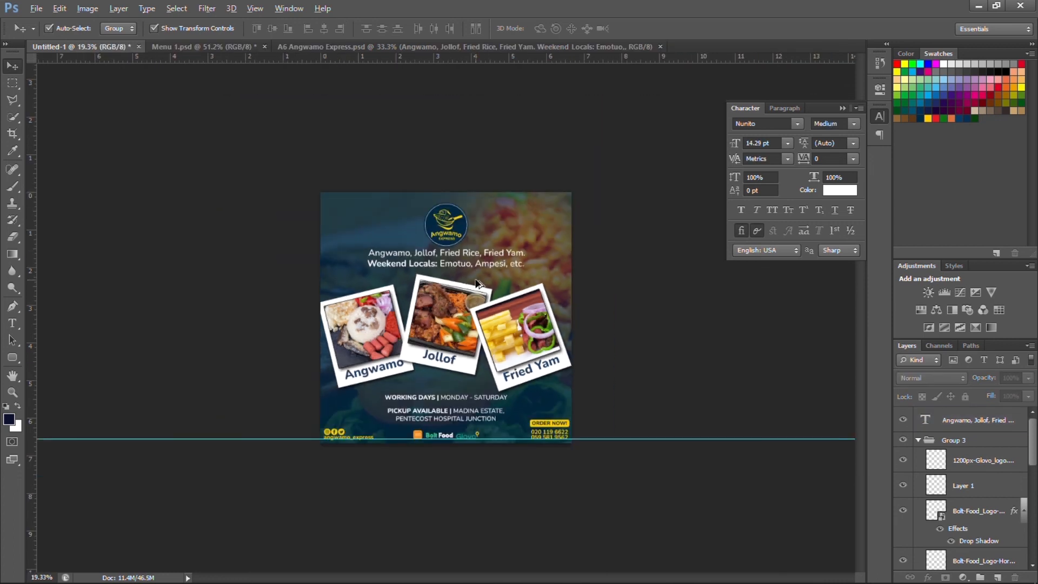
scroll(475, 279, "up", 3)
scroll(478, 282, "up", 1)
Shrink the menu line text to 12 pt and re-centre it horizontally under the logo.
left_click(938, 420)
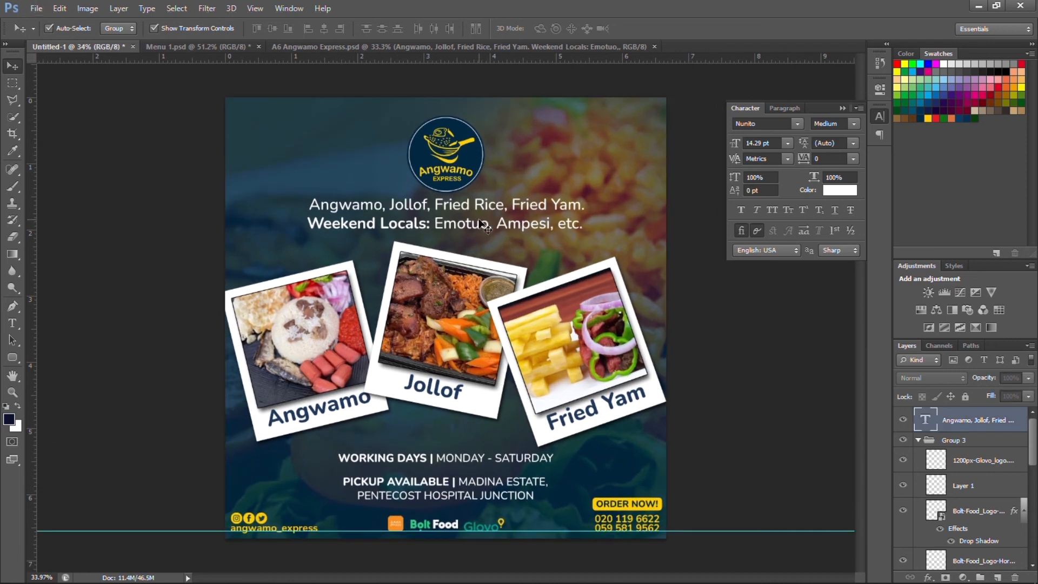
double_click(936, 421)
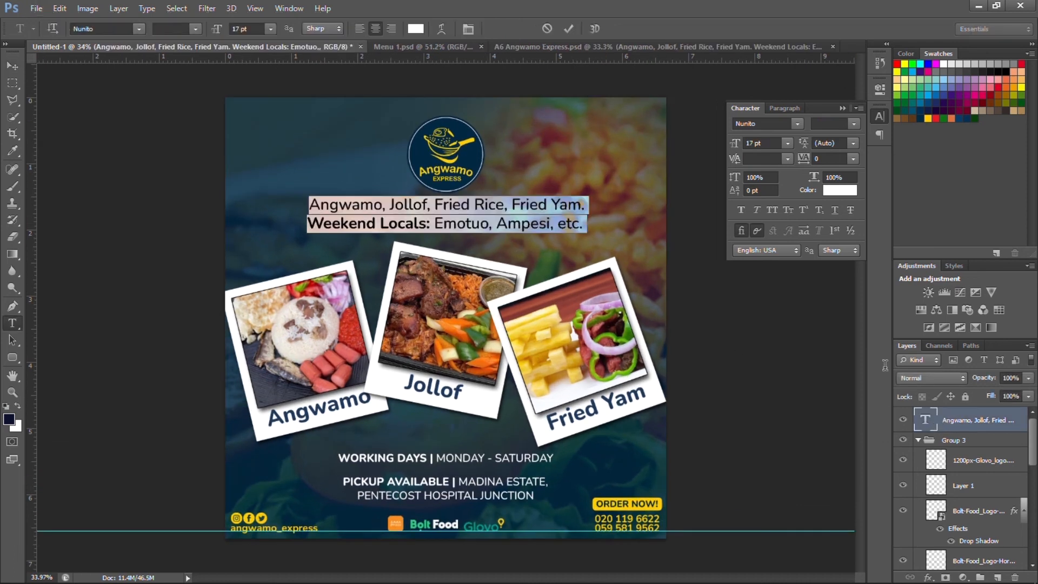
left_click(754, 143)
key("Down")
key("Down")
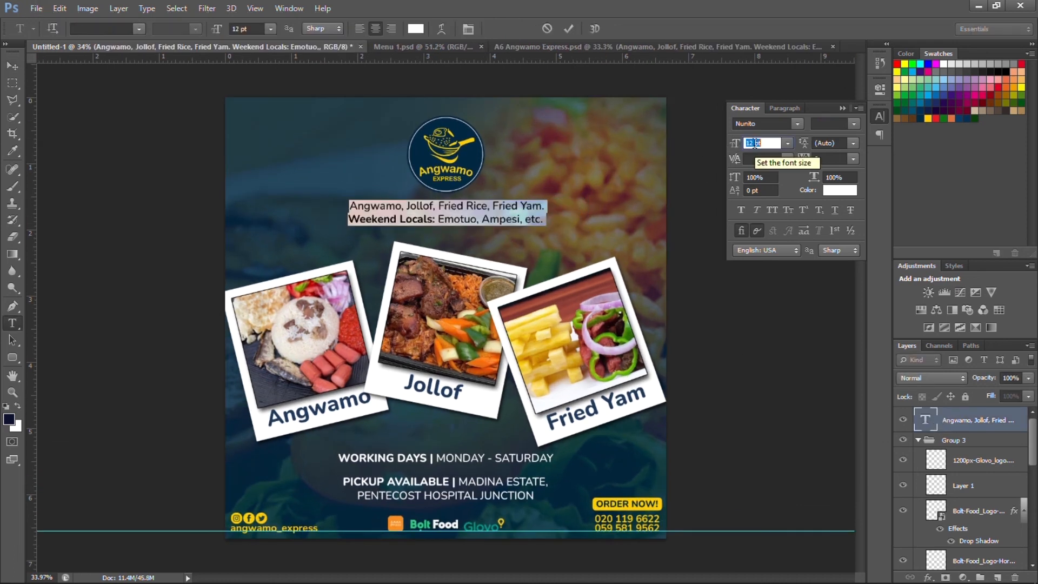
left_click(572, 29)
key("v")
key("ctrl+a")
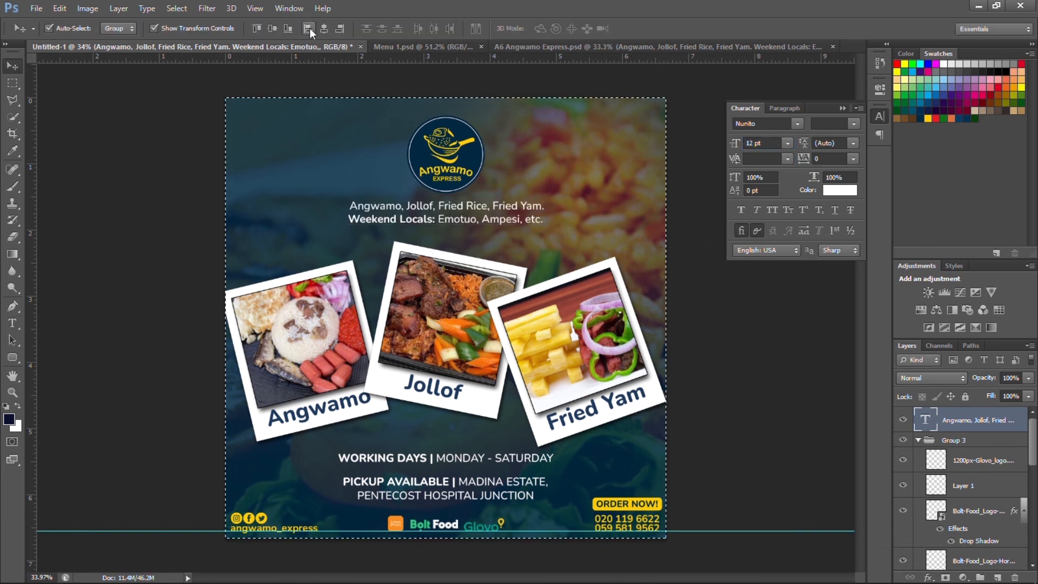
left_click(327, 27)
key("ctrl+d")
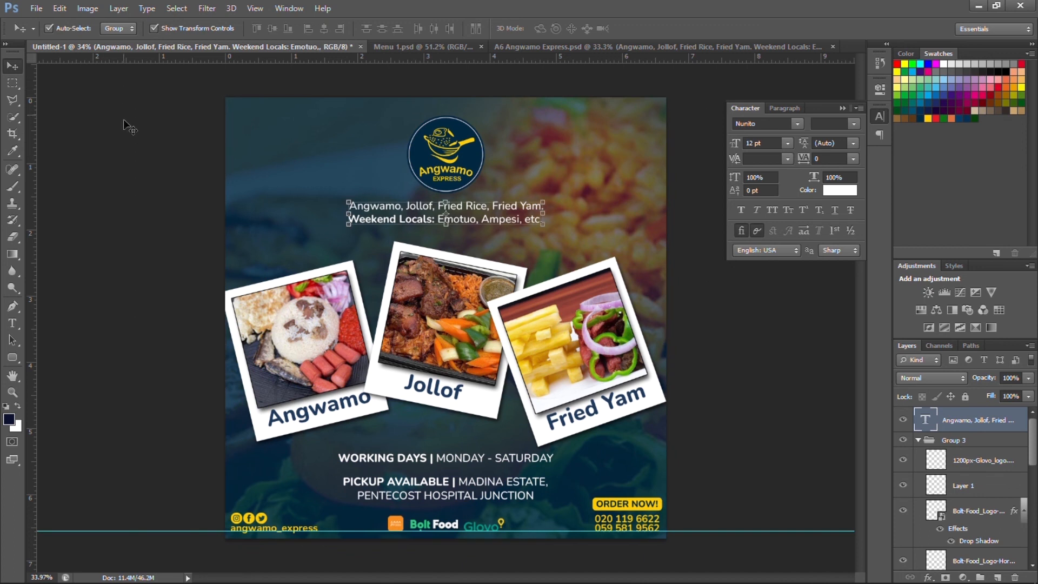